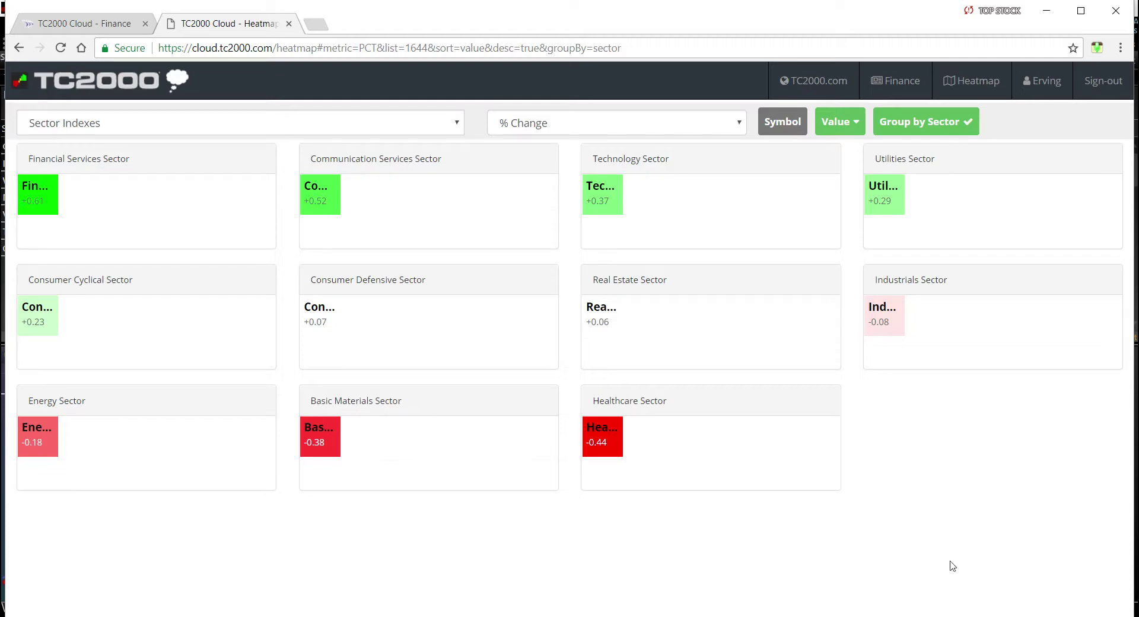
Step: Check the sector % change heatmap, open a copy of the IS Financial <$6 V scan, and dock it in the IS Communication pane
{"action": "left_click", "coordinate": [1047, 10]}
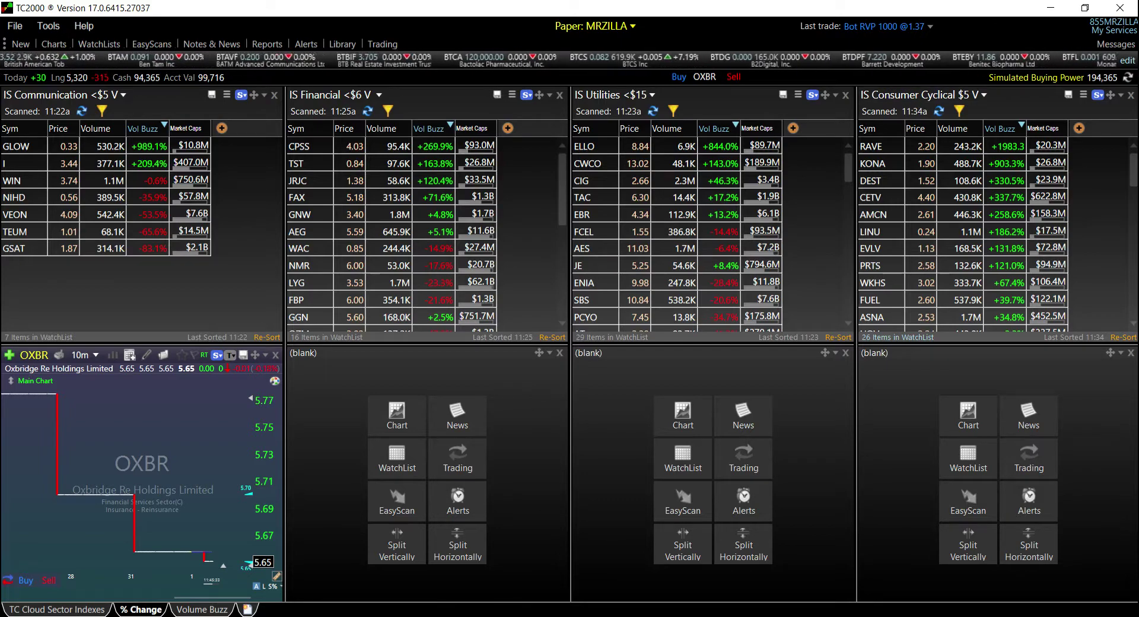
{"action": "left_click", "coordinate": [620, 604]}
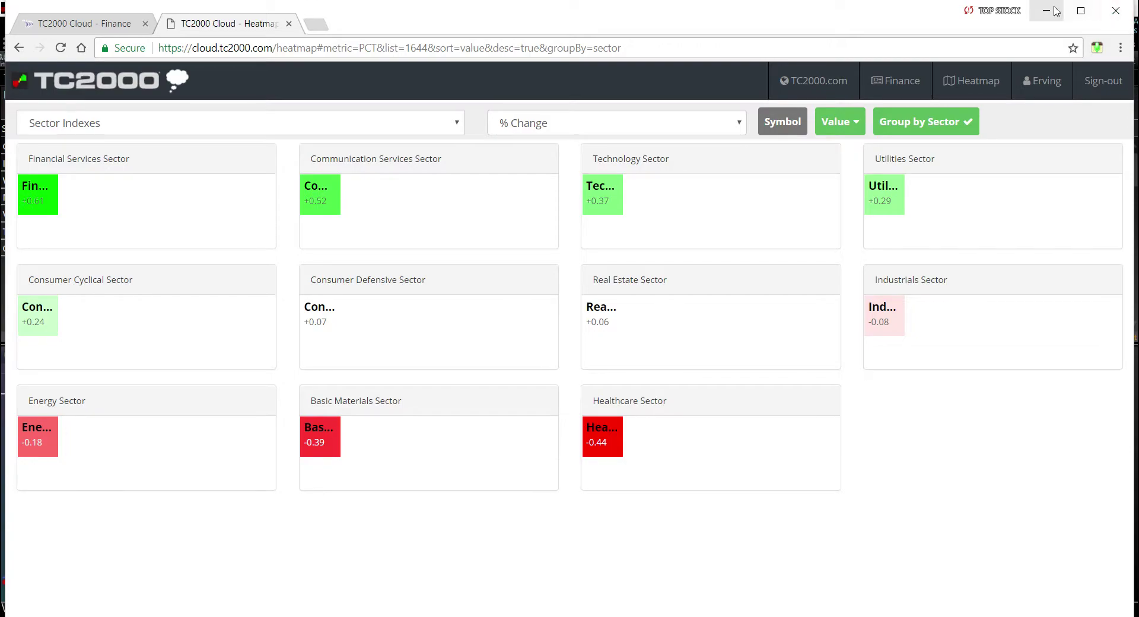
{"action": "left_click", "coordinate": [1055, 9]}
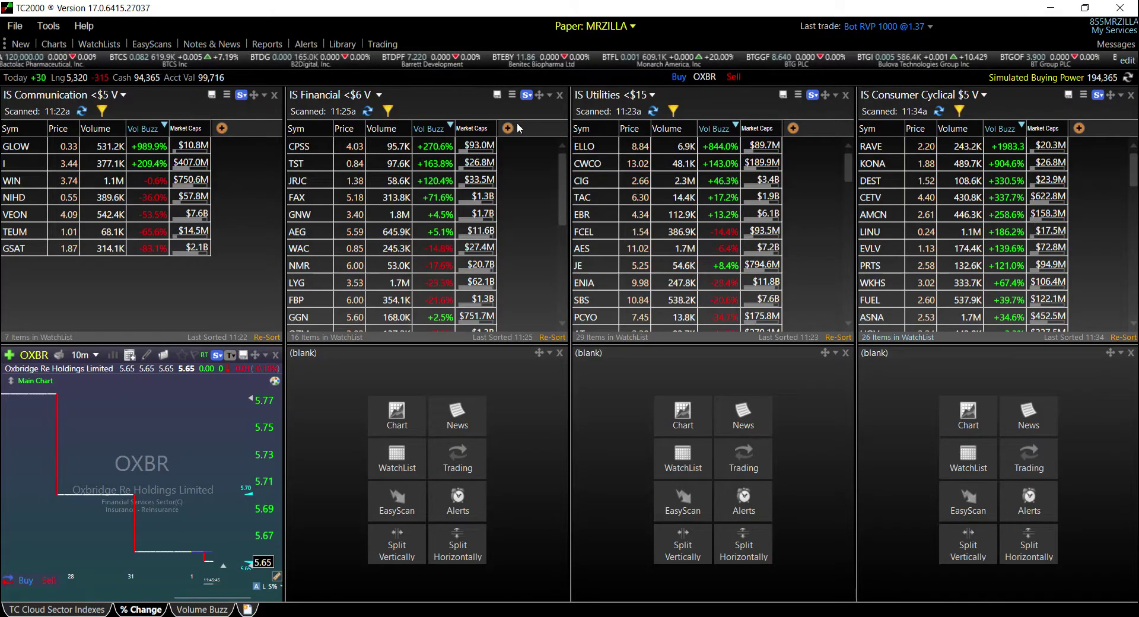
{"action": "left_click", "coordinate": [549, 95]}
{"action": "left_click", "coordinate": [584, 148]}
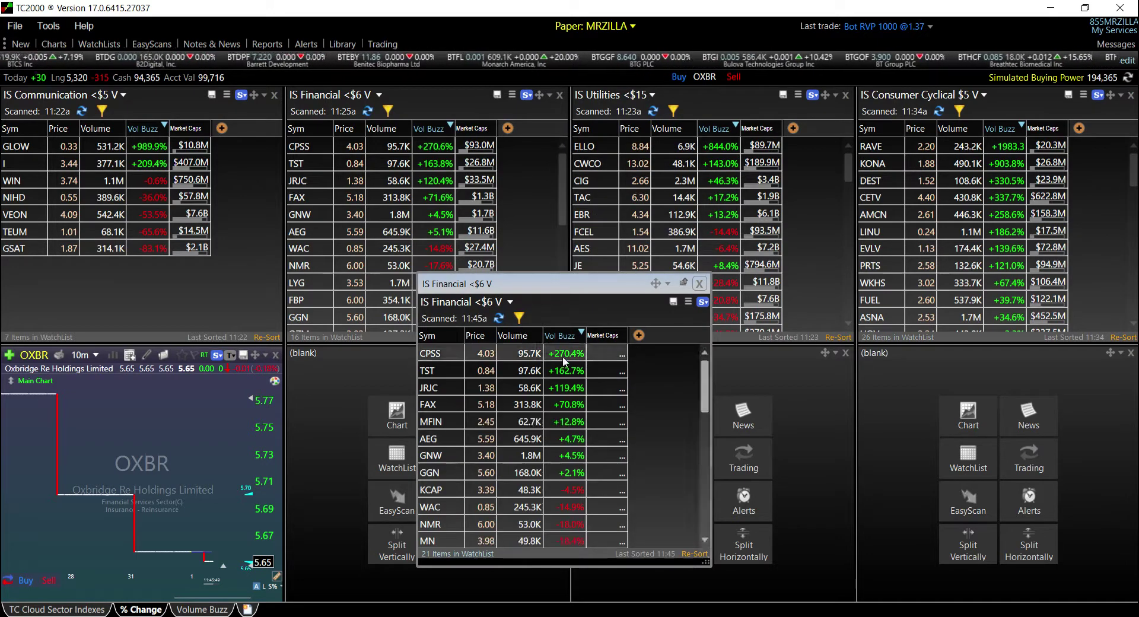
{"action": "left_click_drag", "start_coordinate": [656, 284], "coordinate": [145, 211]}
Step: Move the IS Communication <$5 V watchlist into the second pane and remove the original IS Financial <$6 V watchlist there
{"action": "left_click", "coordinate": [42, 95]}
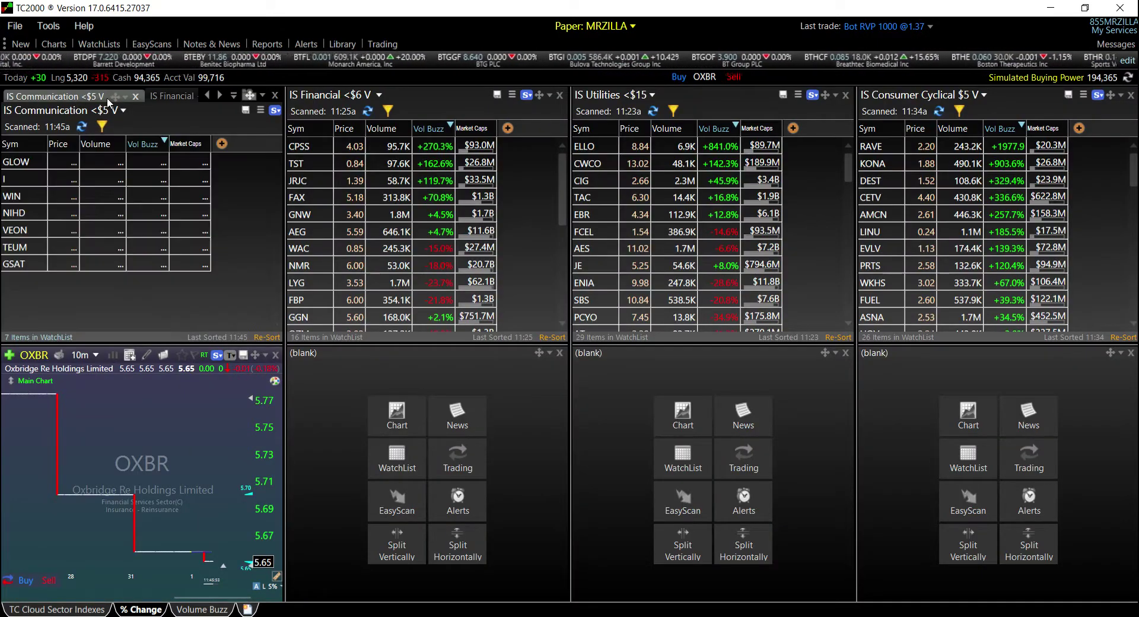
{"action": "left_click_drag", "start_coordinate": [41, 94], "coordinate": [428, 209]}
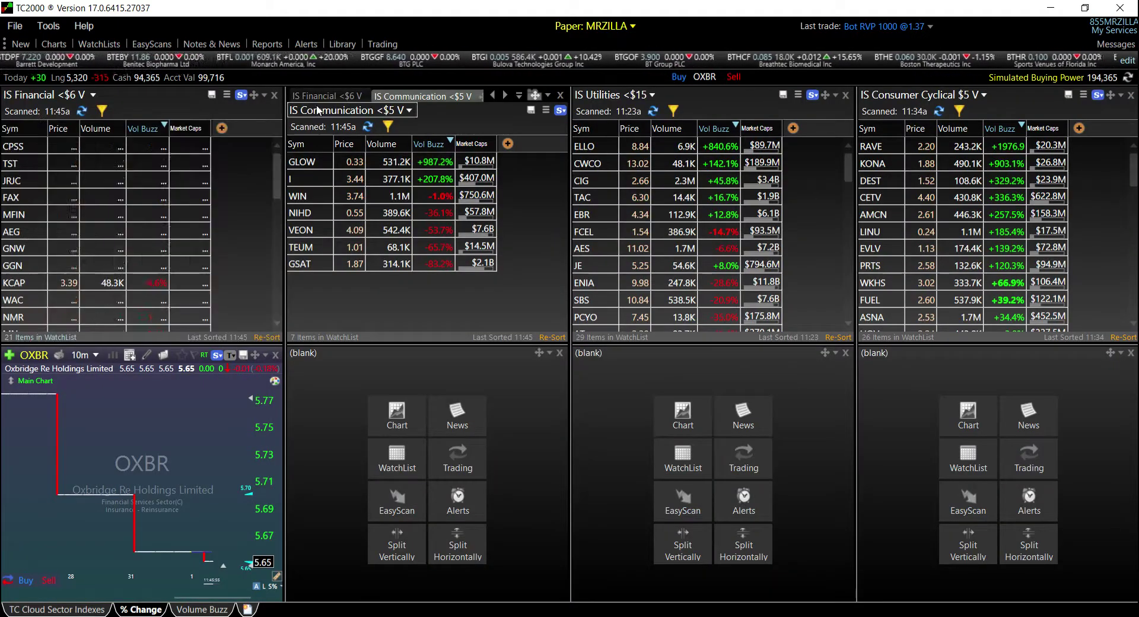
{"action": "left_click", "coordinate": [320, 96]}
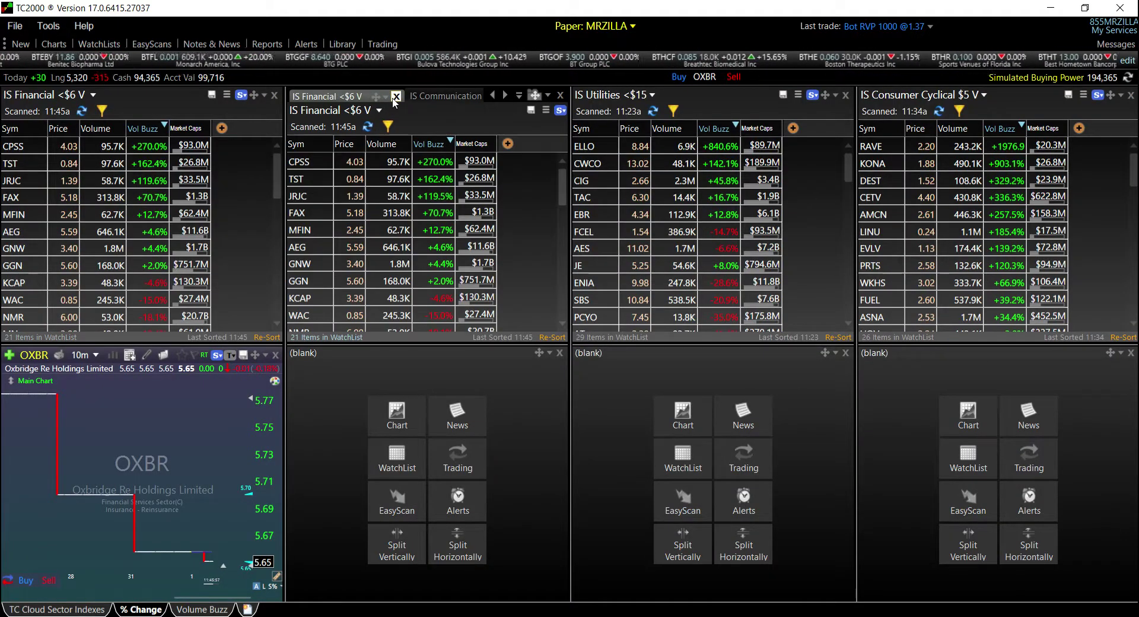
{"action": "left_click", "coordinate": [395, 96]}
{"action": "left_click", "coordinate": [434, 117]}
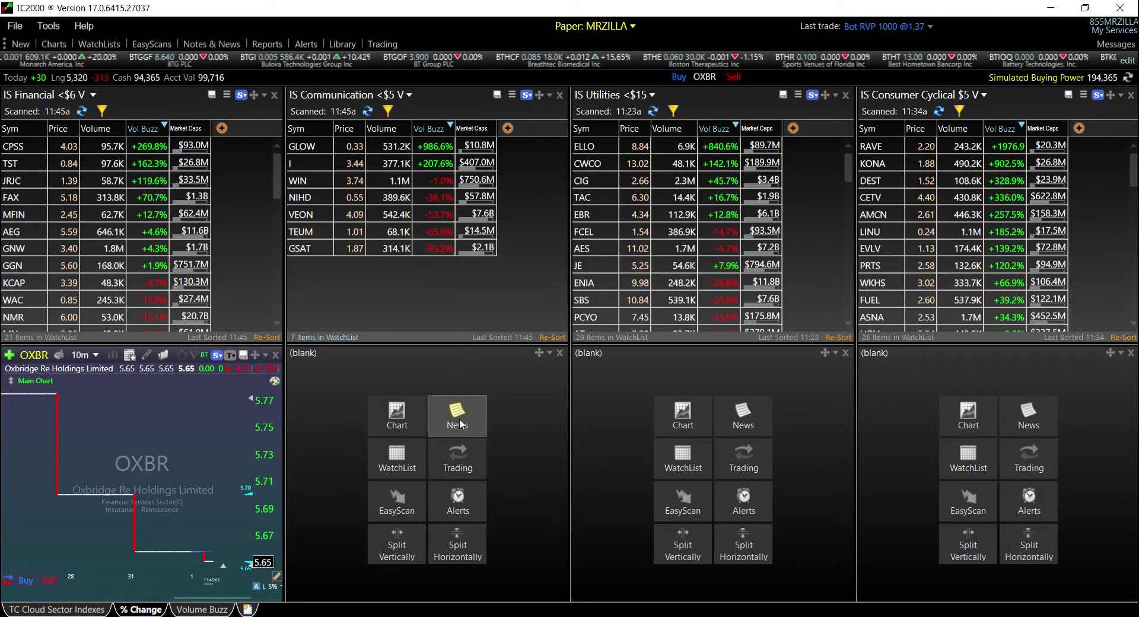
Step: Recheck the sector heatmap, search the saved scans for "is", and delete the IS Communication $5 V scan
{"action": "mouse_move", "coordinate": [617, 616]}
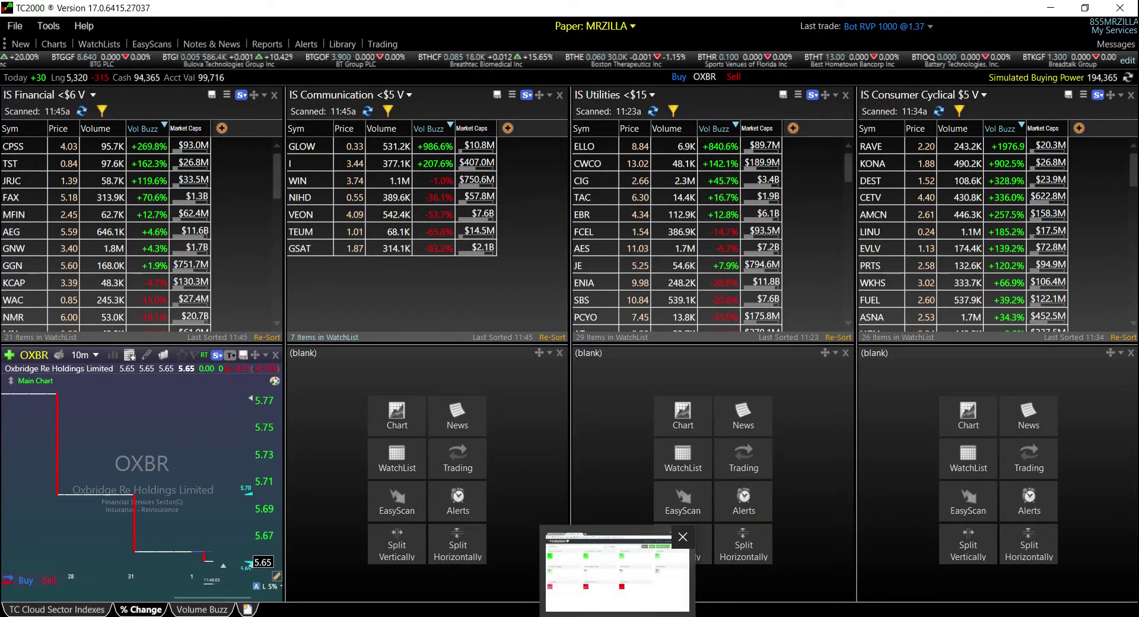
{"action": "left_click", "coordinate": [617, 569]}
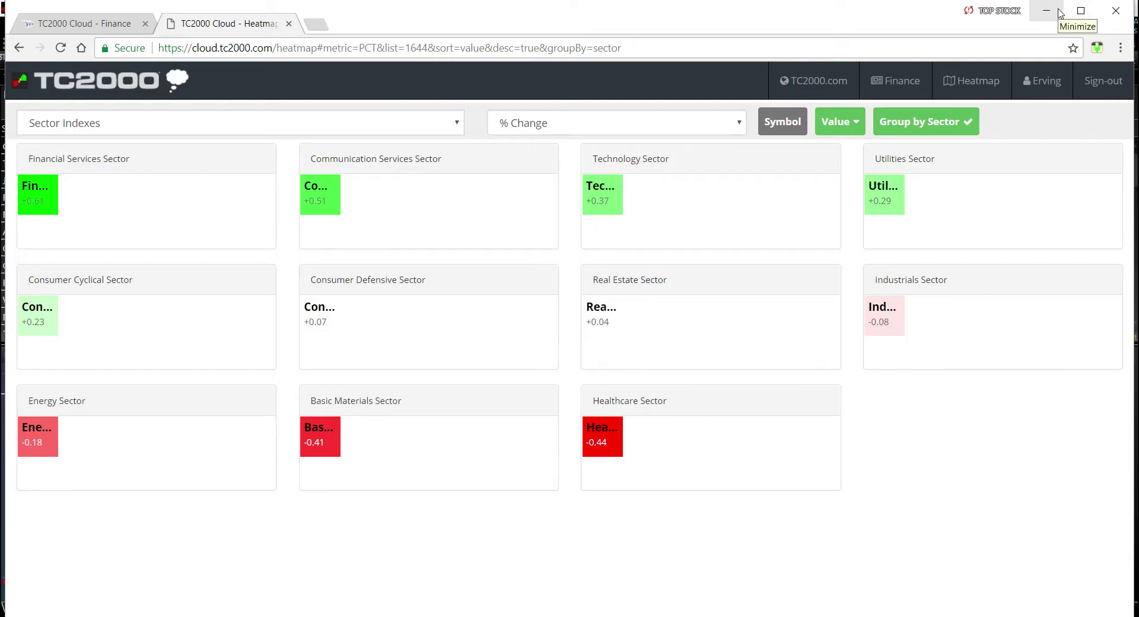
{"action": "left_click", "coordinate": [1059, 13]}
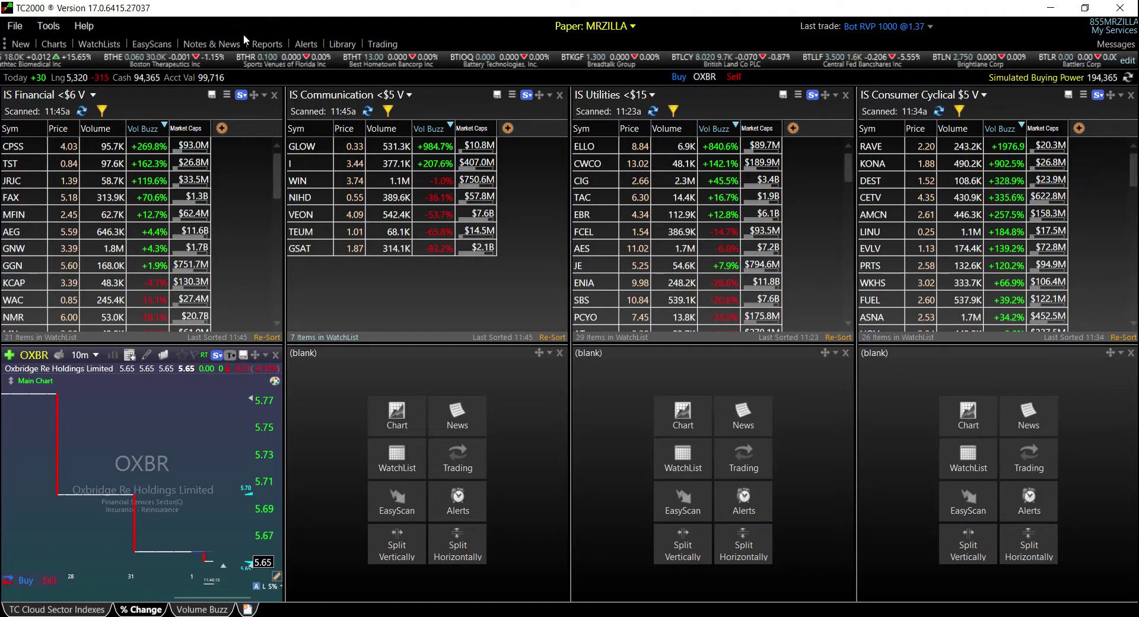
{"action": "left_click", "coordinate": [151, 44]}
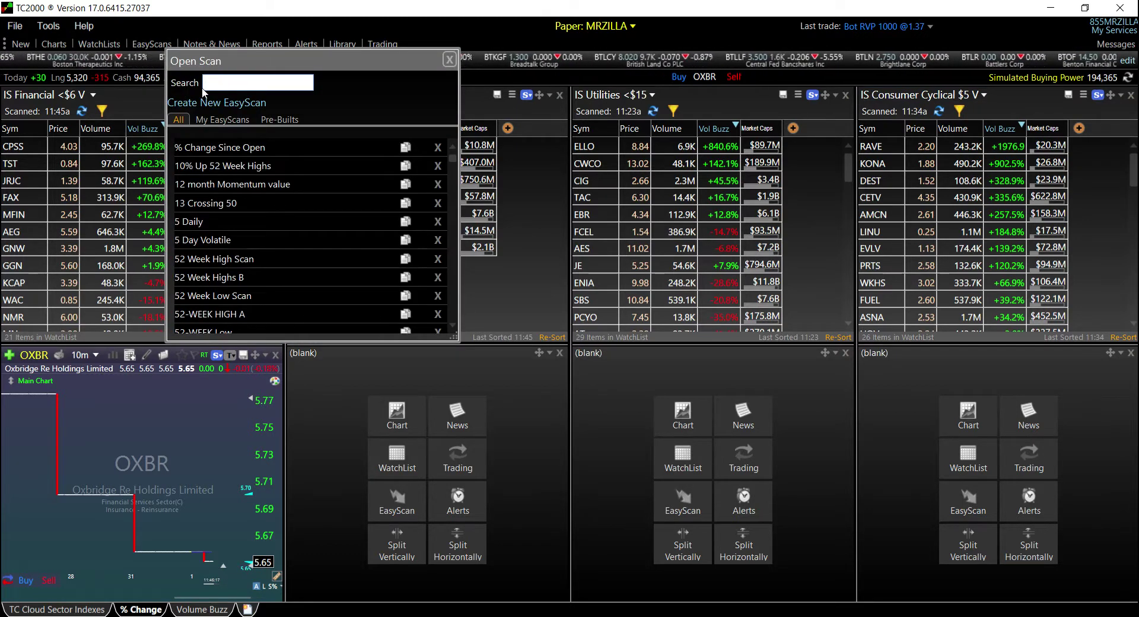
{"action": "type", "text": "is"}
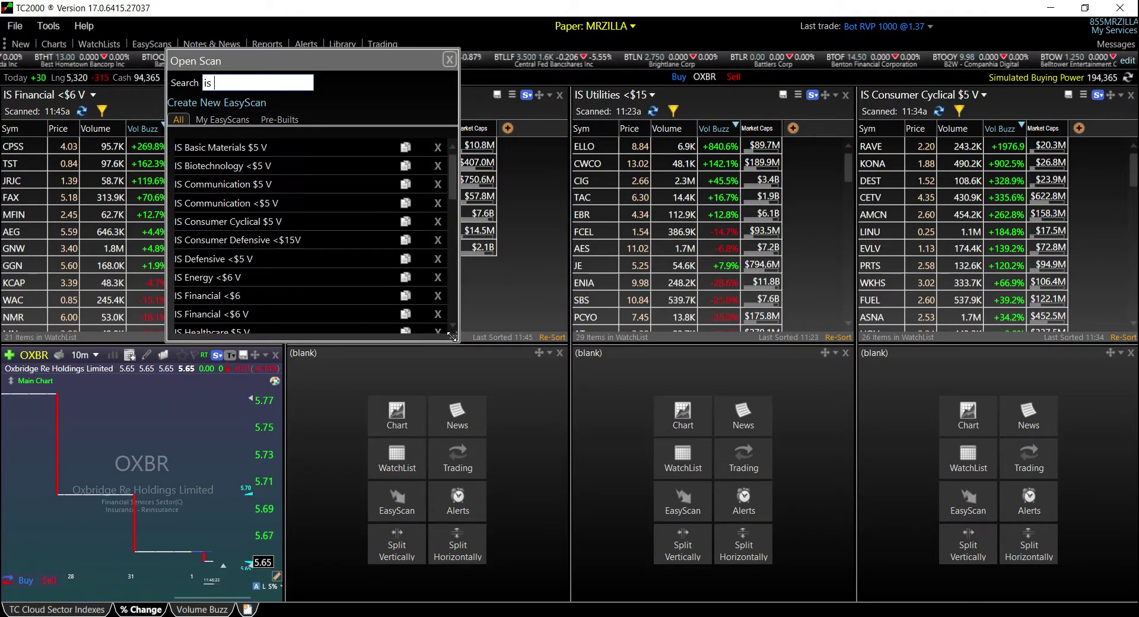
{"action": "left_click_drag", "start_coordinate": [452, 336], "coordinate": [565, 553]}
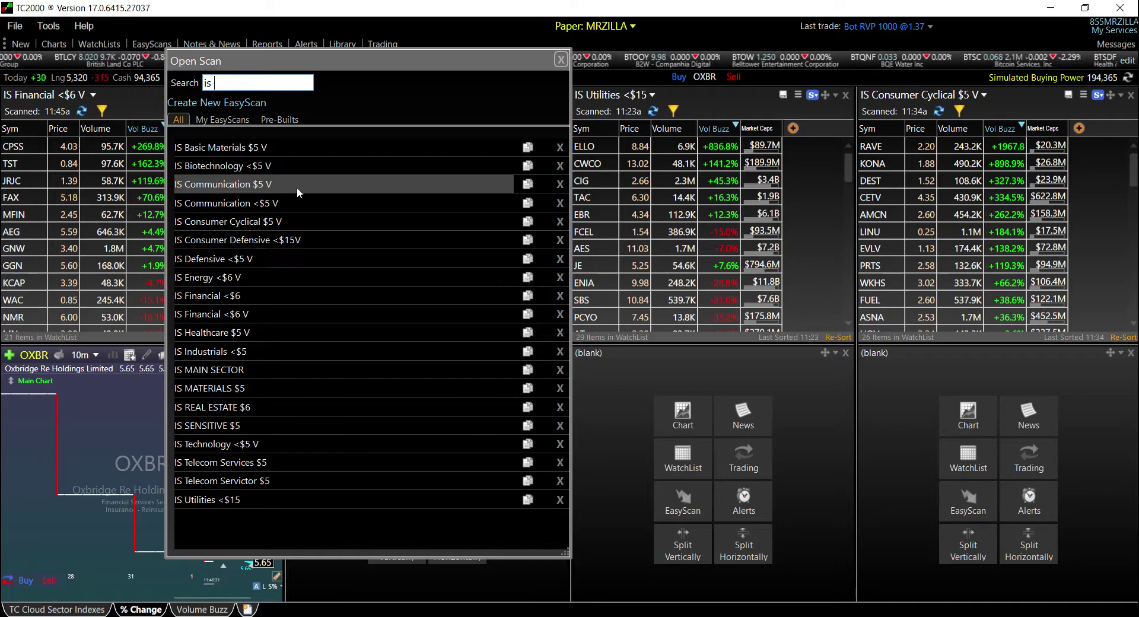
{"action": "left_click", "coordinate": [560, 184]}
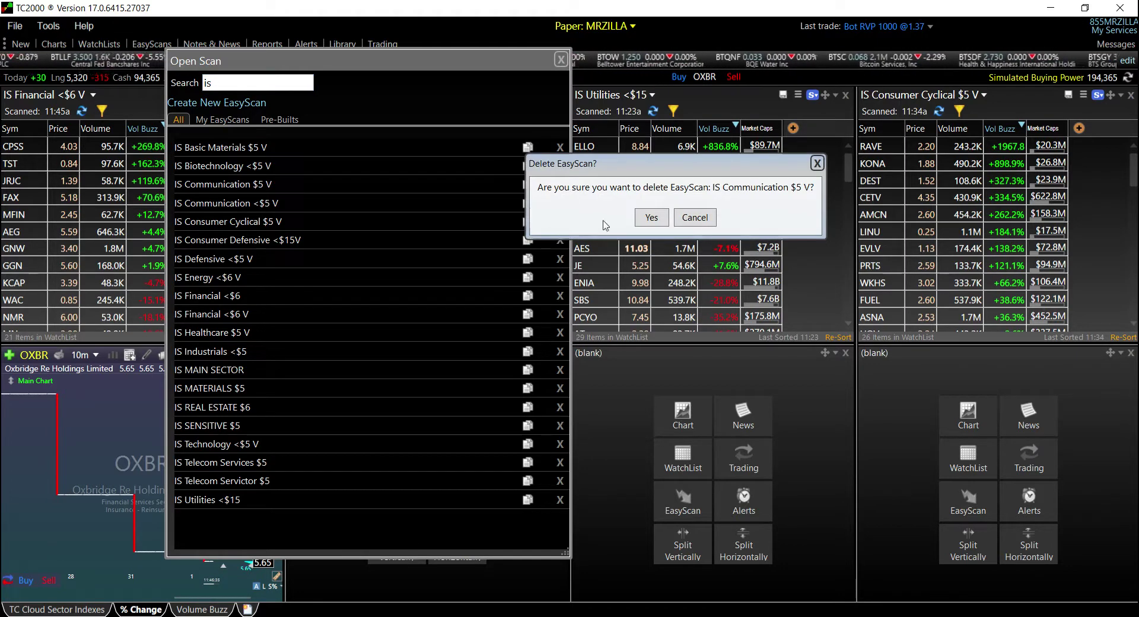
{"action": "left_click", "coordinate": [651, 217]}
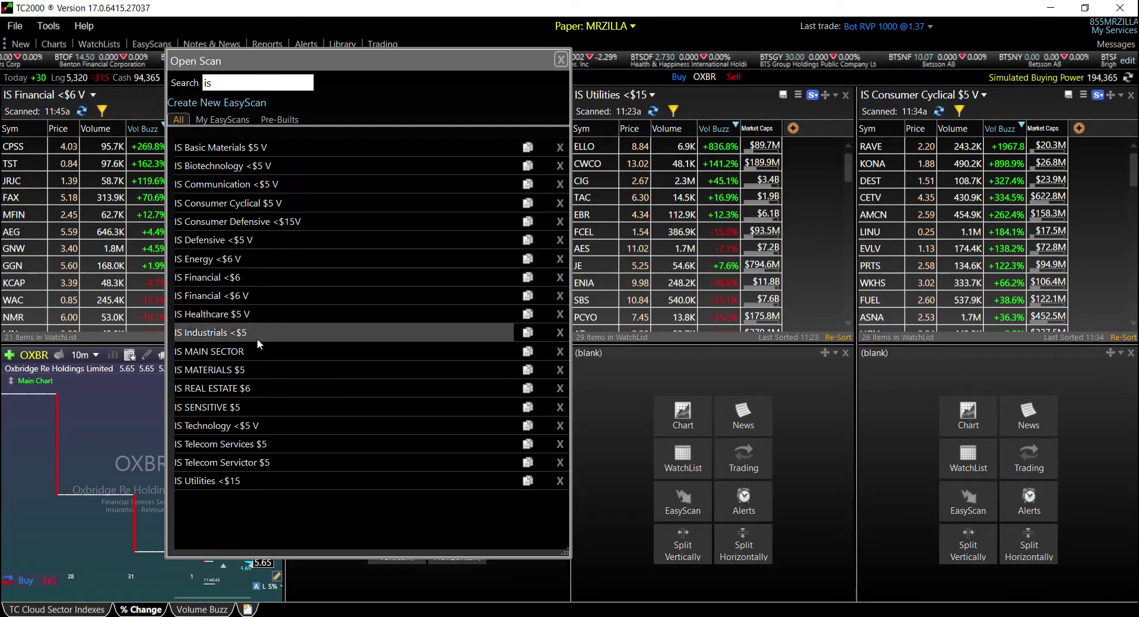
Step: Open the IS Technology <$5 V scan and dock it in the pane holding IS Utilities <$15
{"action": "left_click", "coordinate": [300, 422]}
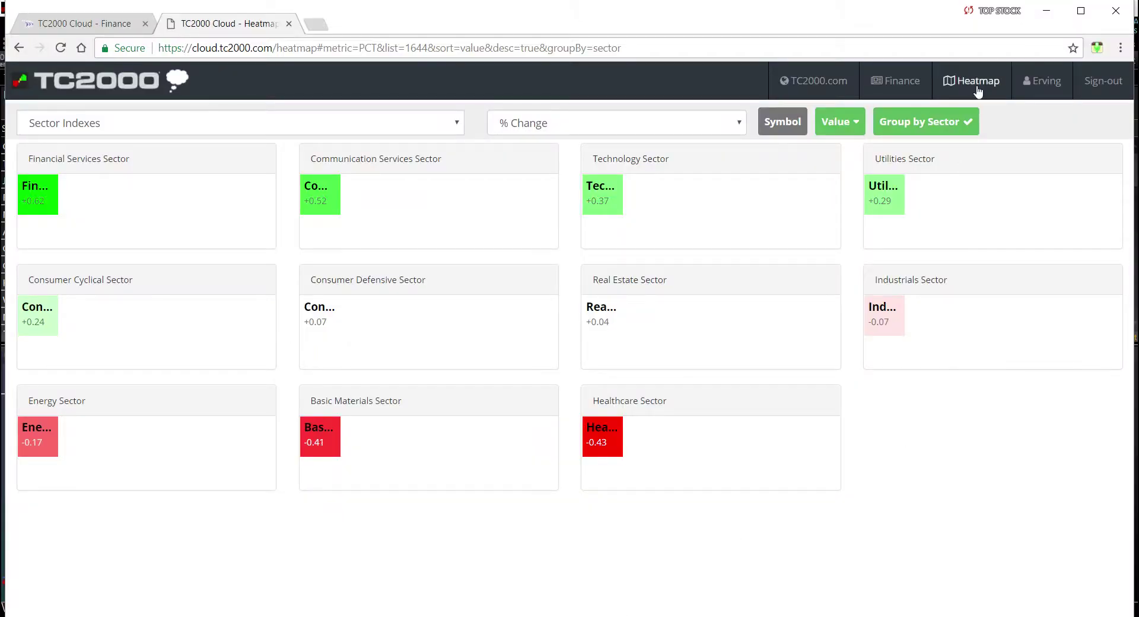
{"action": "left_click", "coordinate": [1043, 14]}
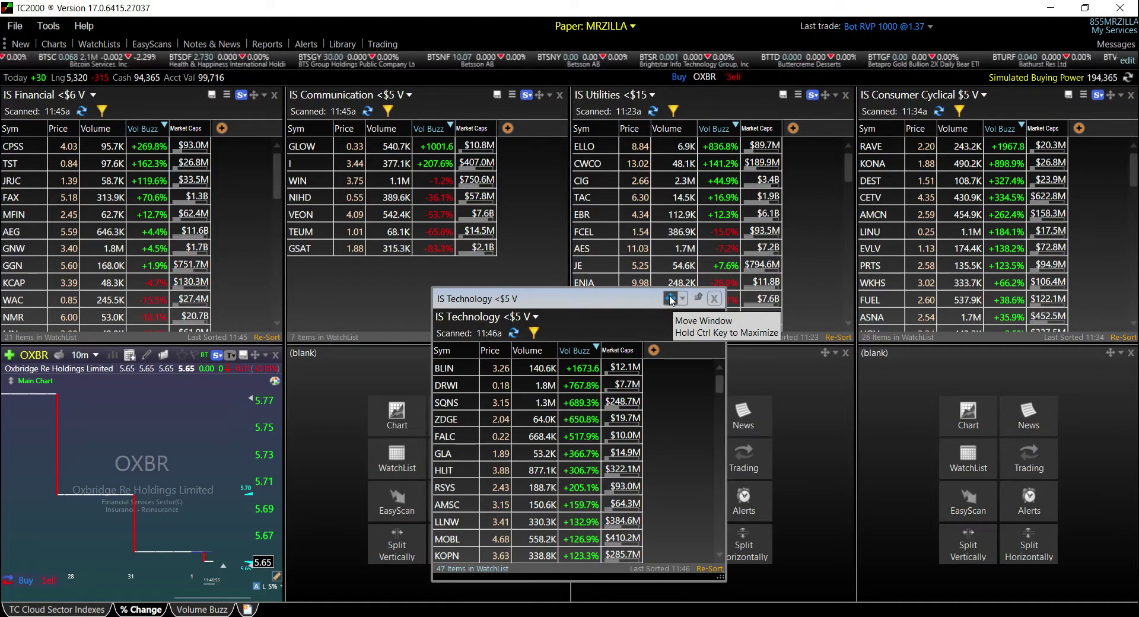
{"action": "left_click_drag", "start_coordinate": [670, 299], "coordinate": [714, 214]}
Step: Move the IS Utilities <$15 watchlist into the fourth pane and remove IS Consumer Cyclical $5 V from that pane
{"action": "left_click", "coordinate": [596, 98]}
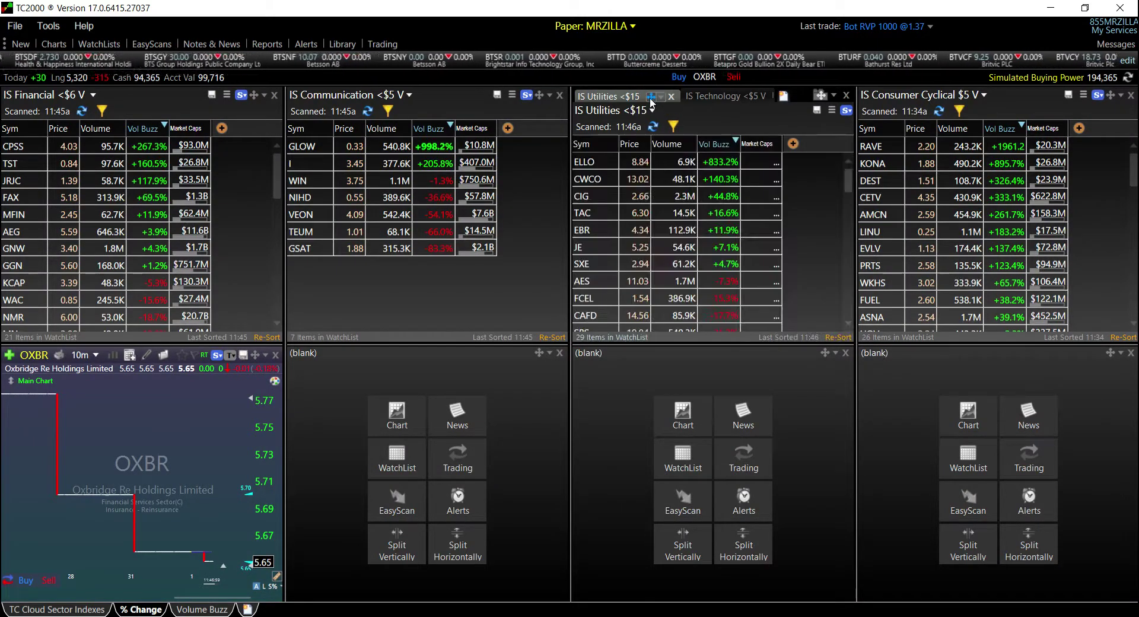
{"action": "left_click_drag", "start_coordinate": [596, 98], "coordinate": [995, 209]}
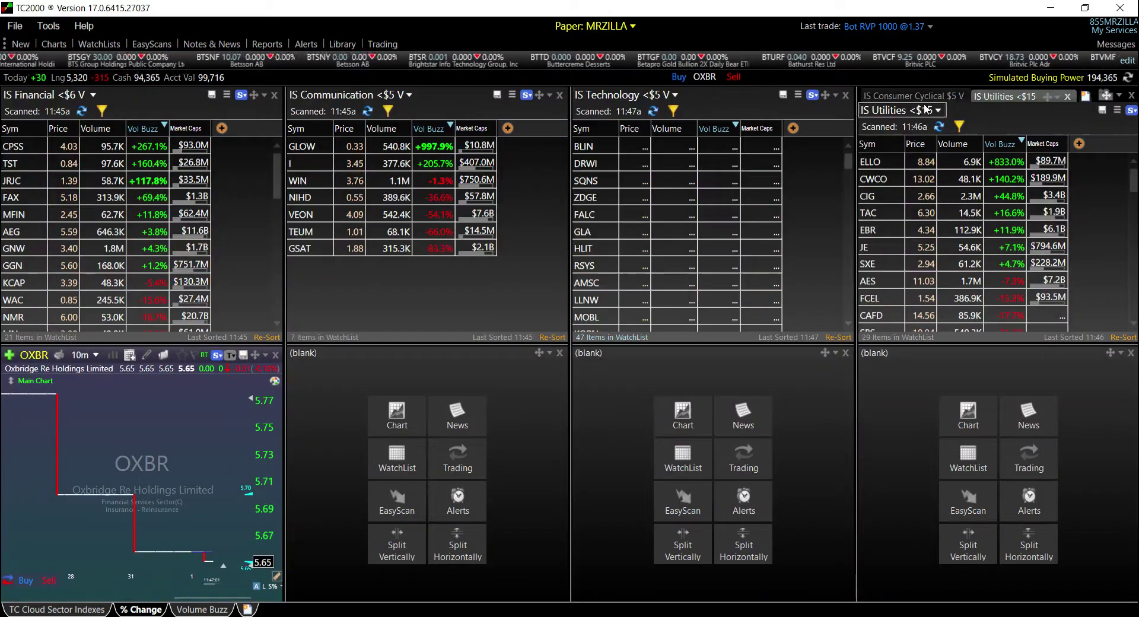
{"action": "left_click", "coordinate": [914, 96]}
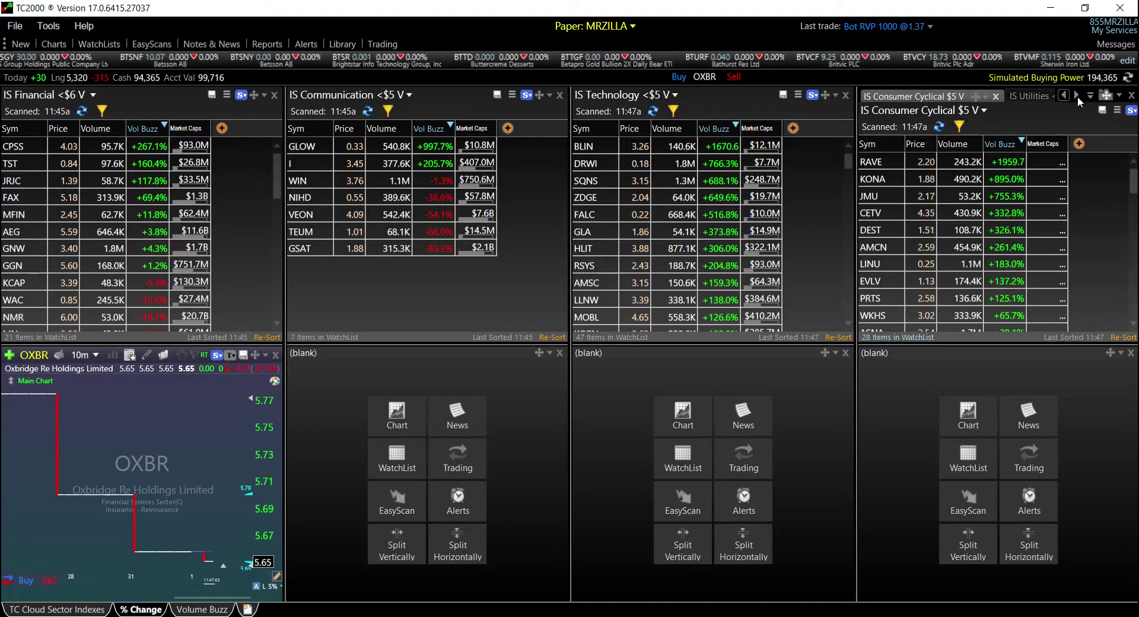
{"action": "right_click", "coordinate": [1007, 99]}
{"action": "left_click", "coordinate": [1051, 112]}
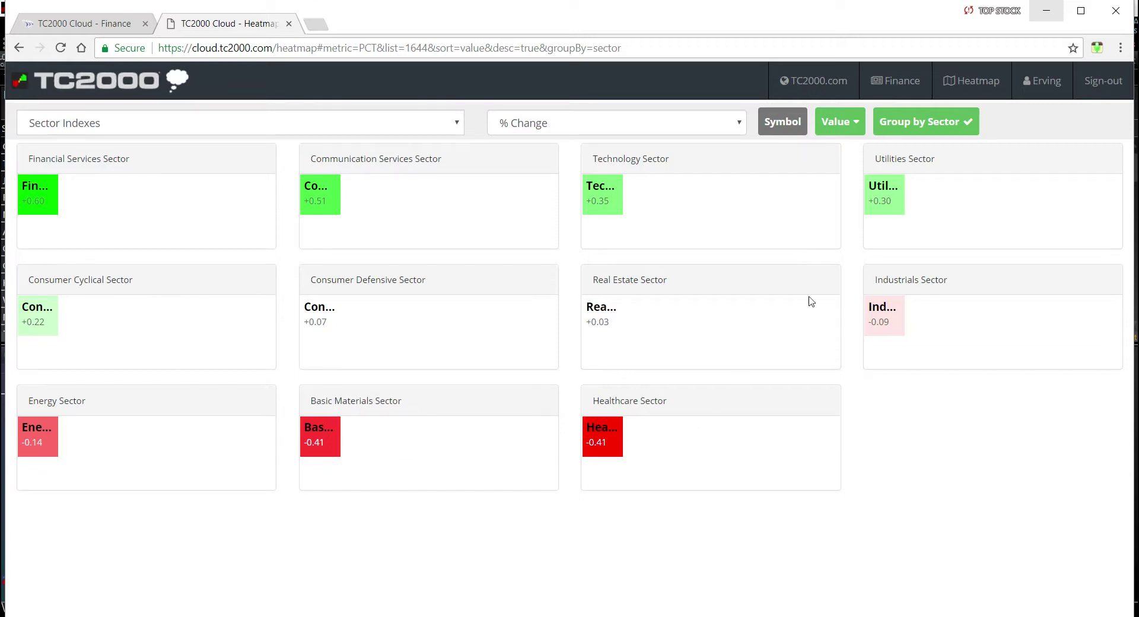
Step: Open the saved IS Consumer Cyclical $5 V scan and dock it in the chart pane below IS Financial <$6 V
{"action": "left_click", "coordinate": [1048, 12]}
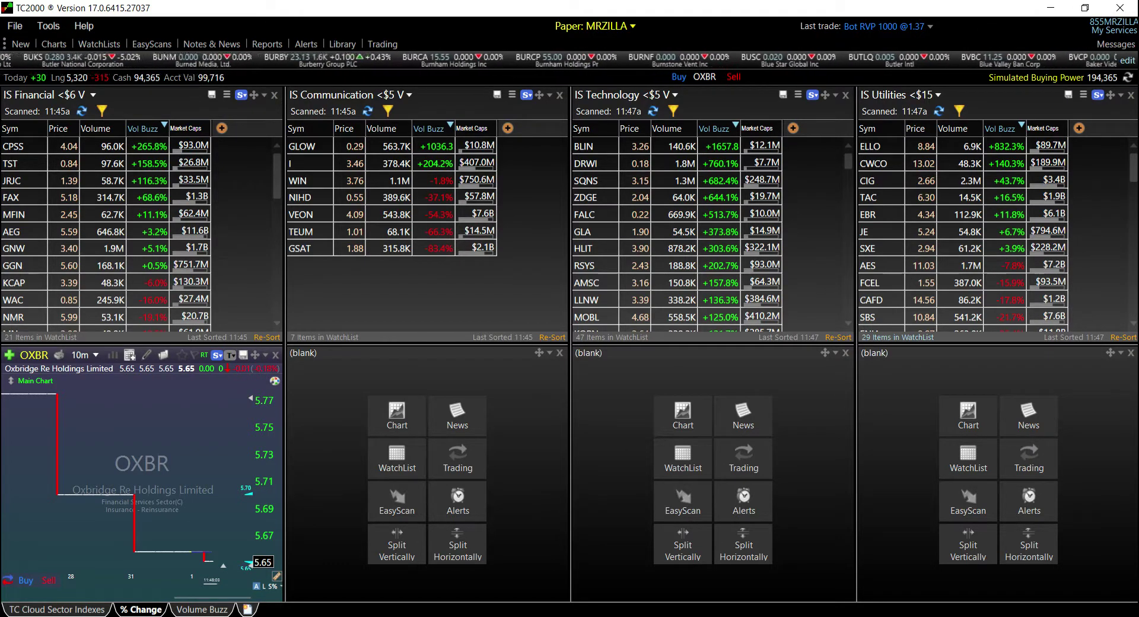
{"action": "mouse_move", "coordinate": [617, 616]}
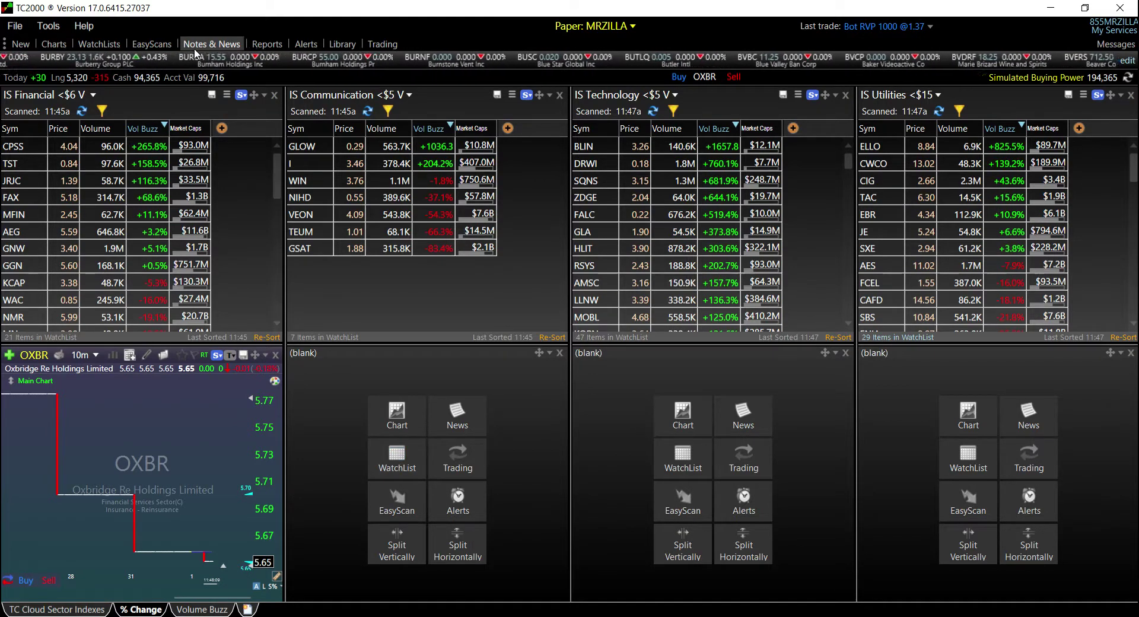
{"action": "left_click", "coordinate": [152, 44]}
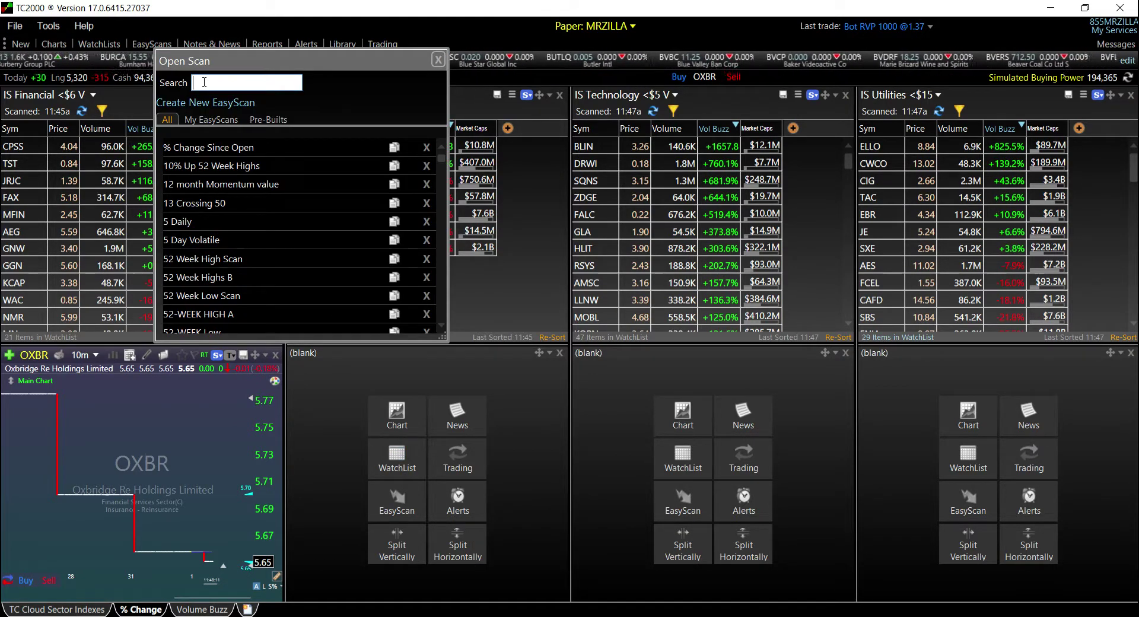
{"action": "type", "text": "is"}
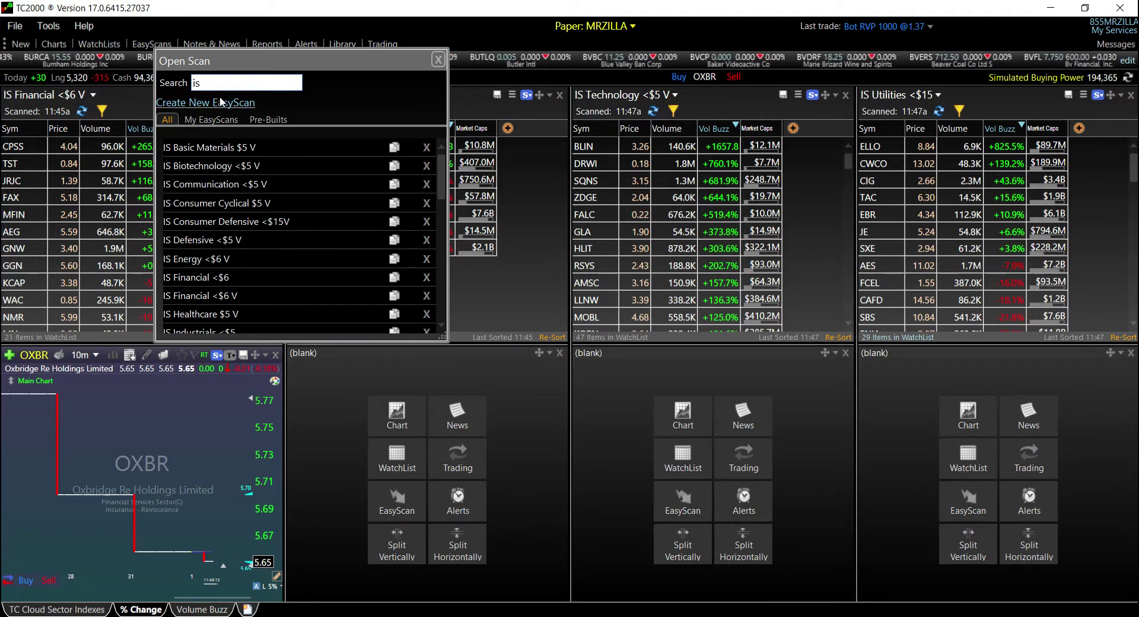
{"action": "left_click", "coordinate": [269, 205]}
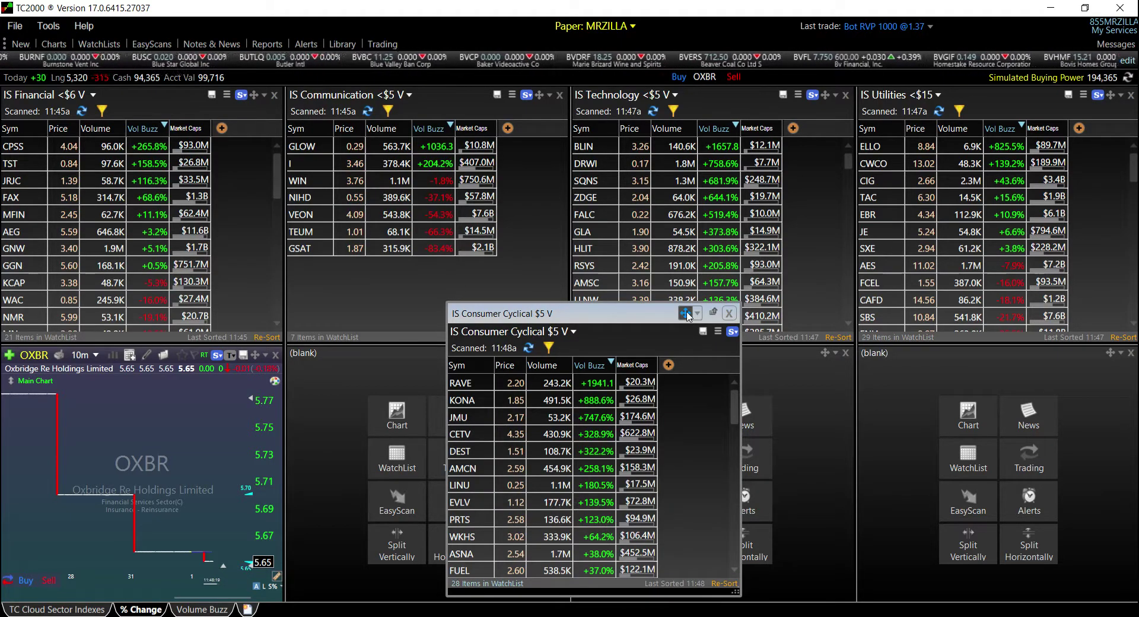
{"action": "left_click_drag", "start_coordinate": [686, 314], "coordinate": [145, 457]}
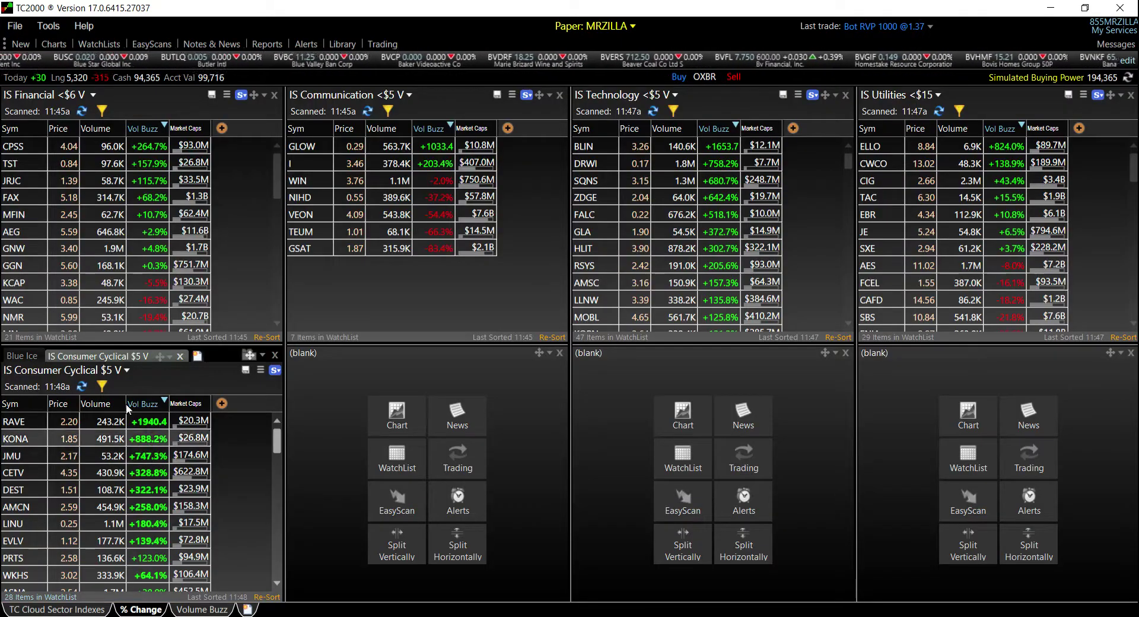
Step: Remove the Blue Ice chart of OXBR from the pane shared with IS Consumer Cyclical $5 V
{"action": "left_click", "coordinate": [27, 357]}
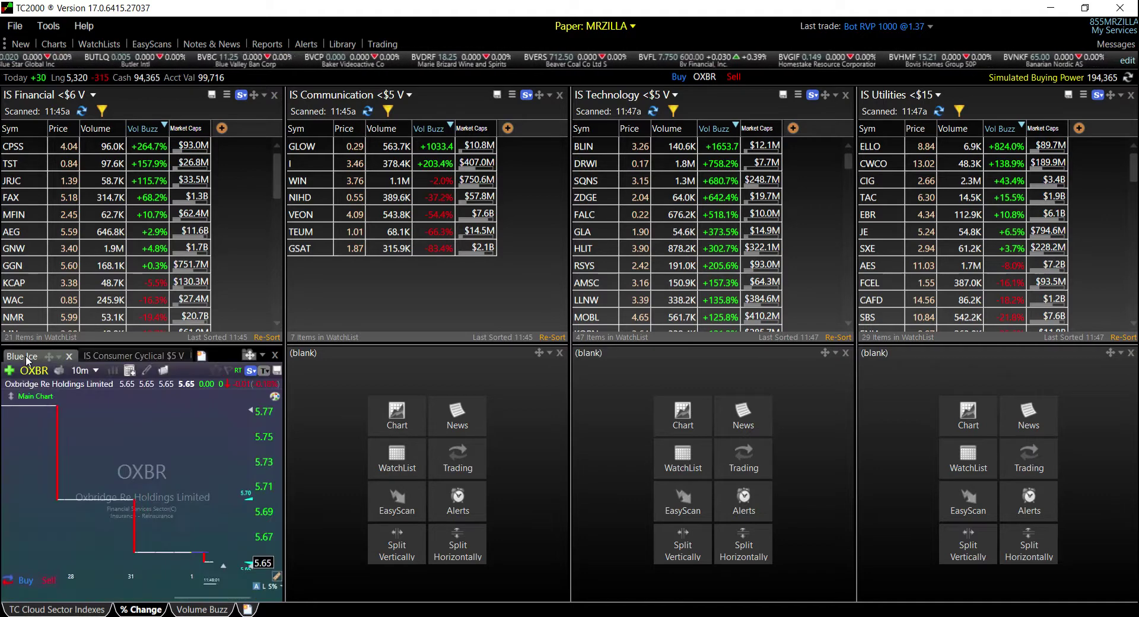
{"action": "left_click", "coordinate": [69, 356]}
{"action": "left_click", "coordinate": [128, 372]}
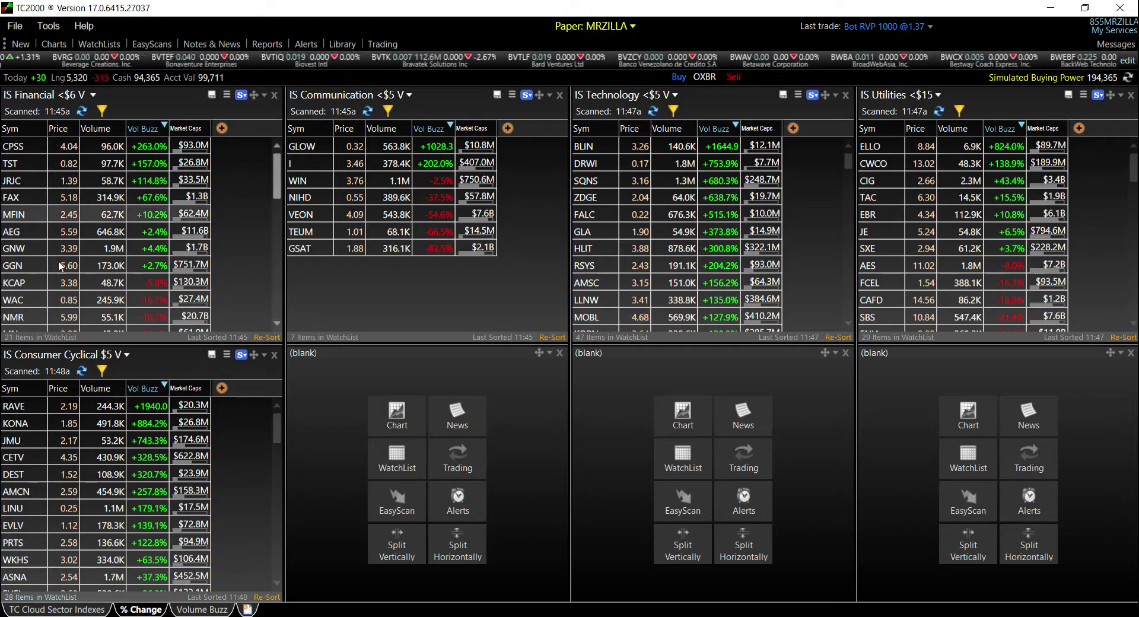
Step: Review the sector list, price and volume conditions of the IS Financial <$6 V scan
{"action": "left_click", "coordinate": [104, 111]}
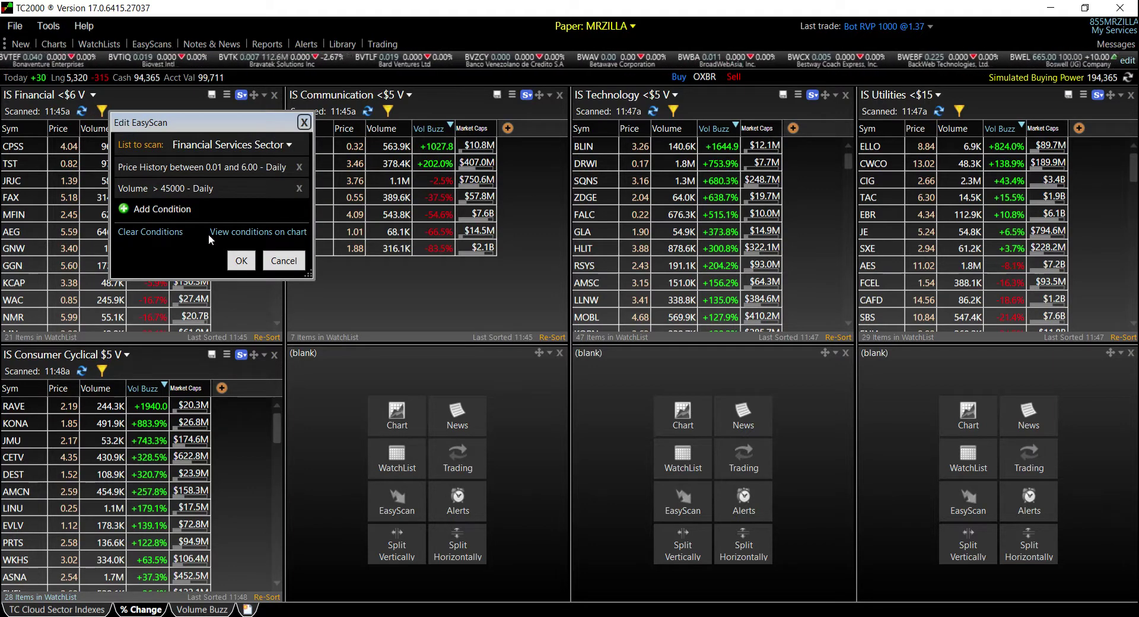
{"action": "left_click", "coordinate": [241, 261]}
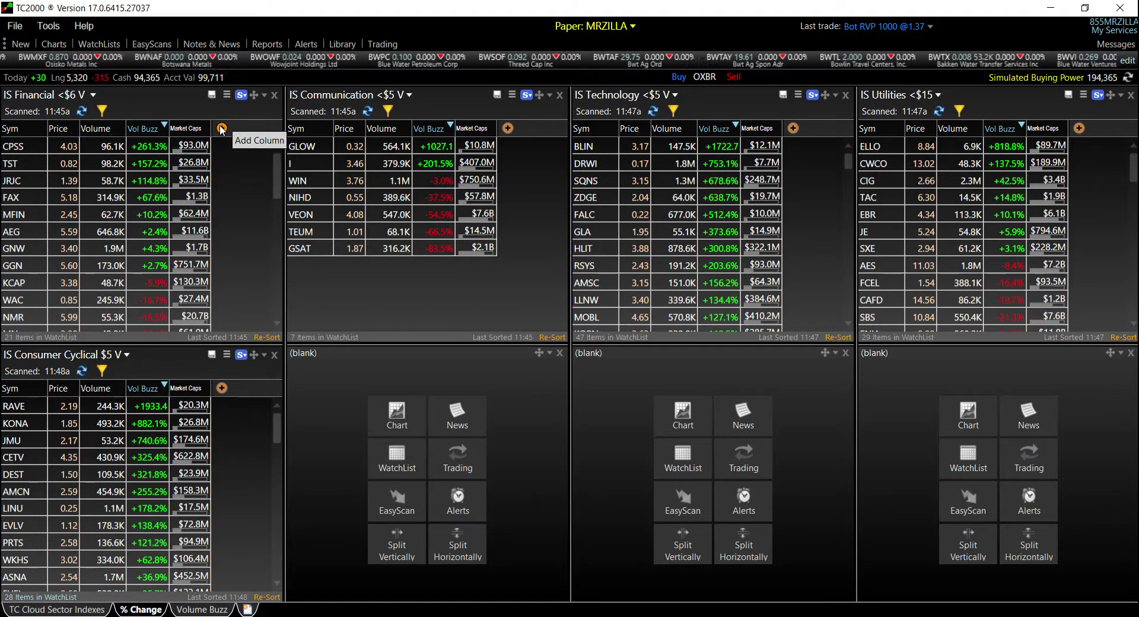
Step: Replace the column set of the IS Financial <$6 V watchlist with the saved Basic Float set
{"action": "left_click", "coordinate": [221, 129]}
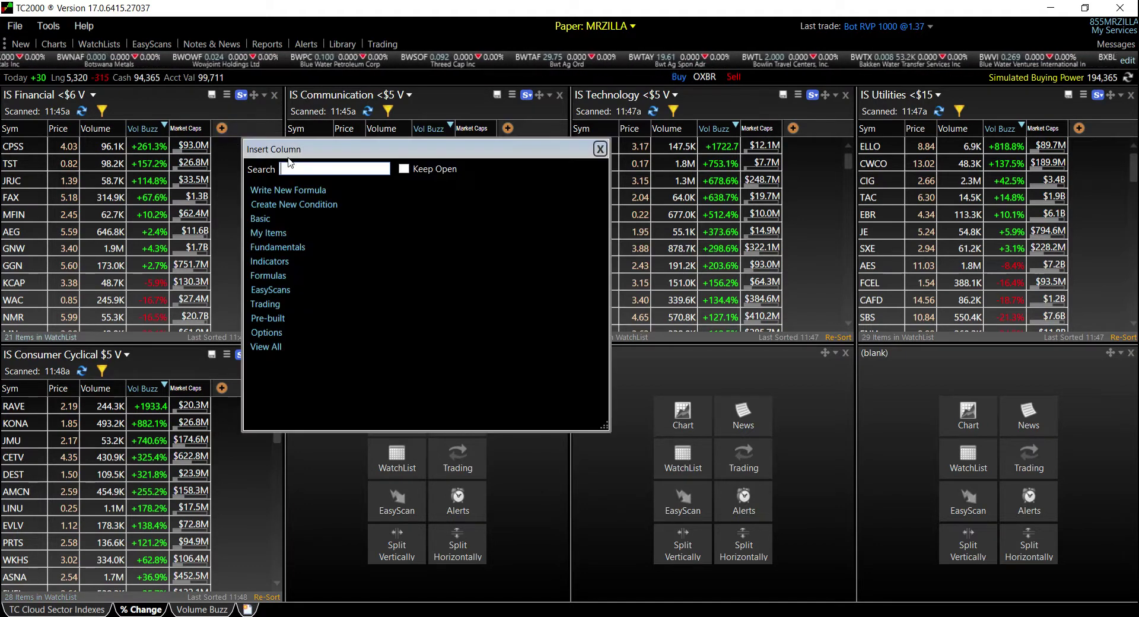
{"action": "left_click", "coordinate": [600, 149]}
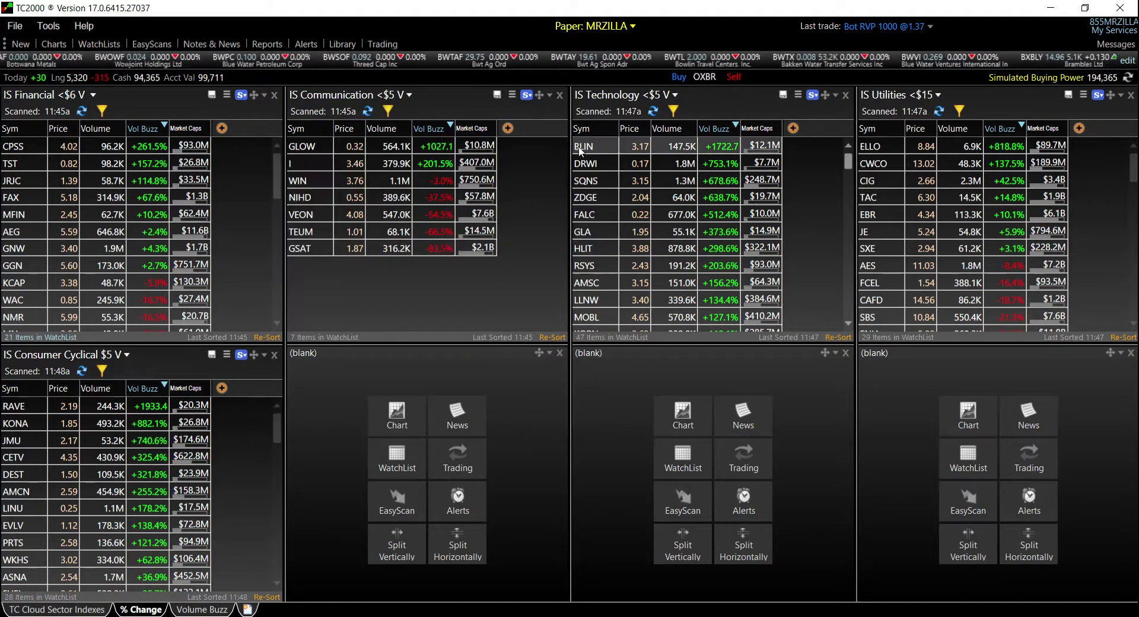
{"action": "left_click", "coordinate": [245, 96]}
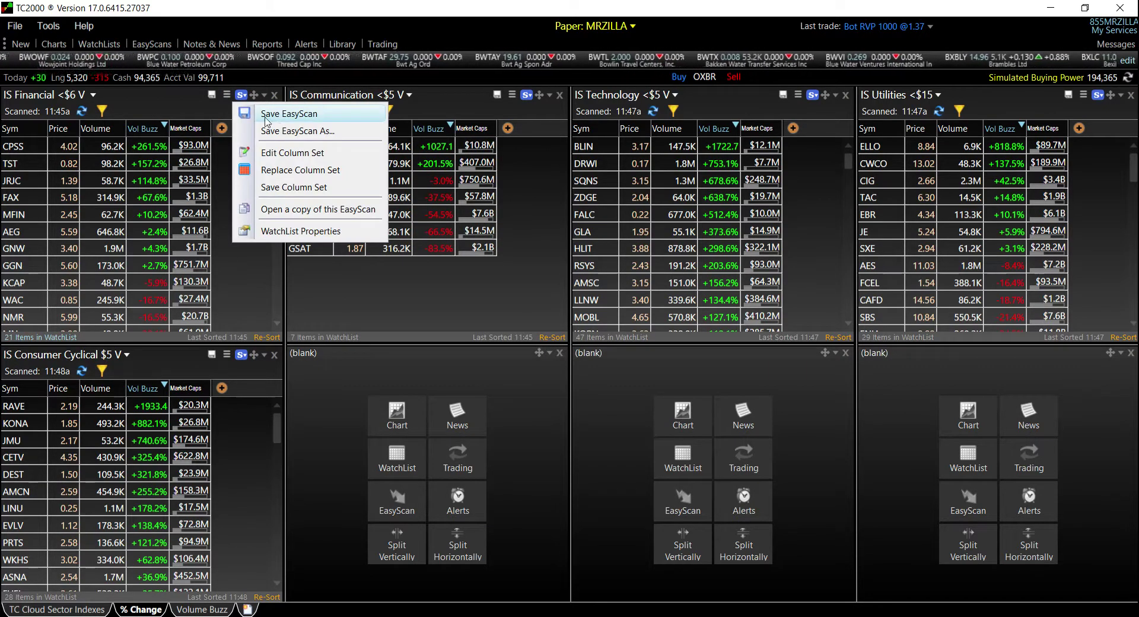
{"action": "left_click", "coordinate": [291, 169]}
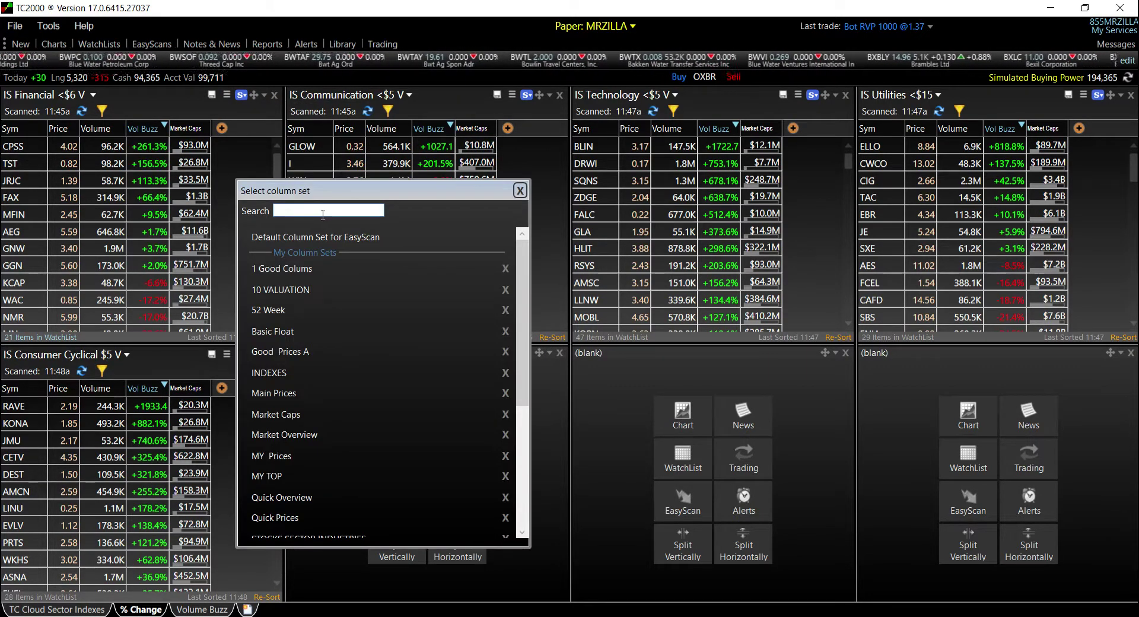
{"action": "type", "text": "fl"}
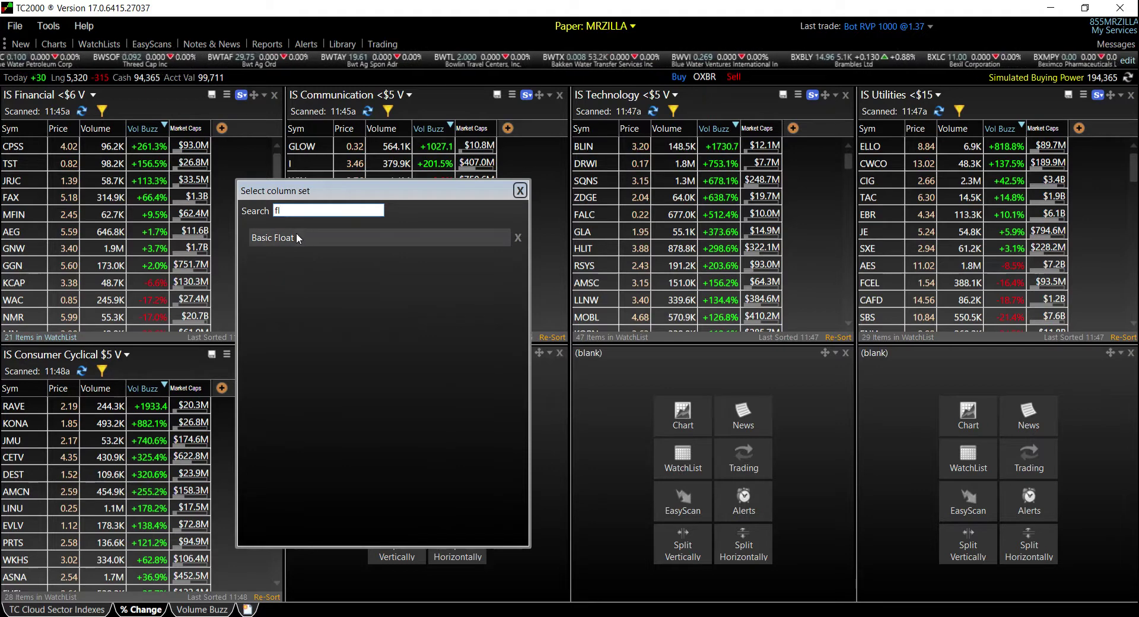
{"action": "left_click", "coordinate": [293, 237]}
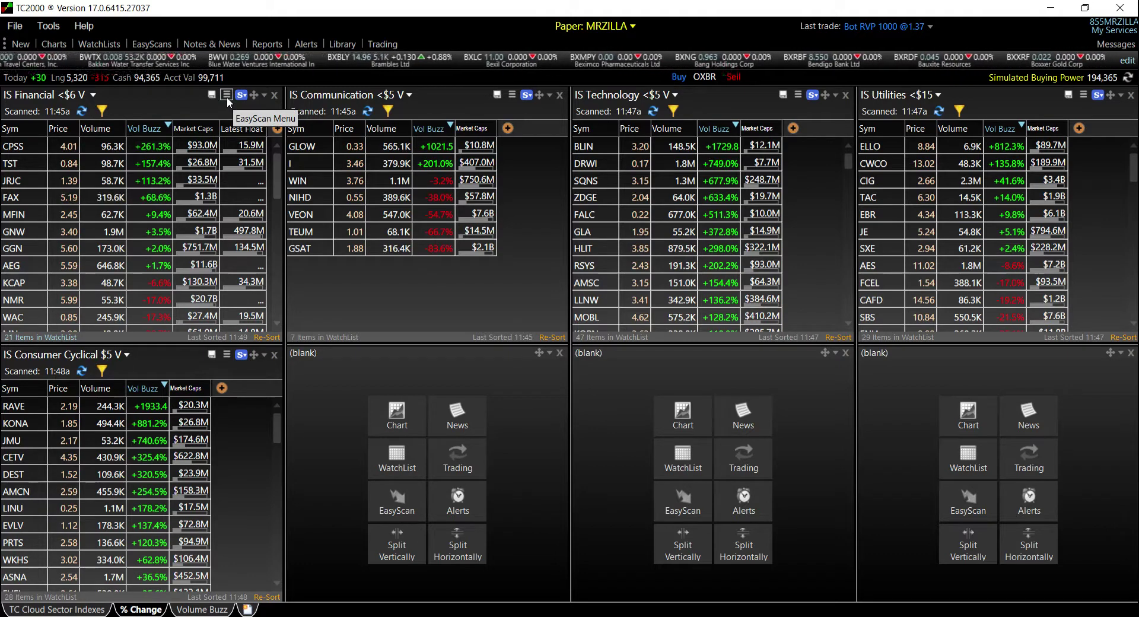
Step: Copy the column set name Basic Float and save the IS Financial <$6 V columns under it, overwriting the existing set
{"action": "left_click", "coordinate": [226, 98]}
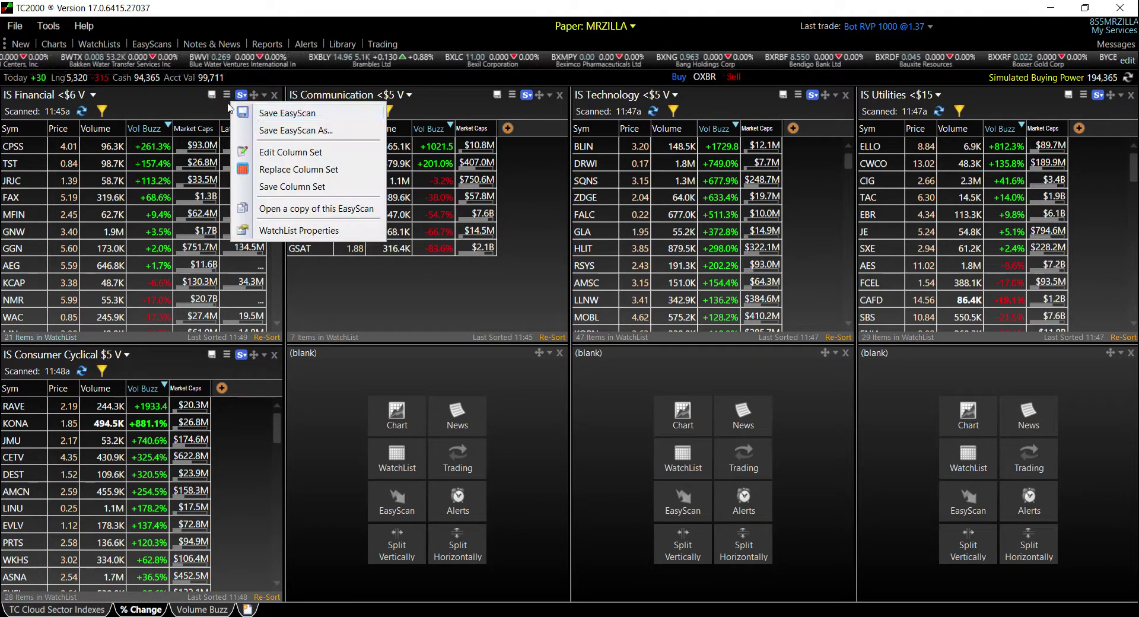
{"action": "left_click", "coordinate": [288, 153]}
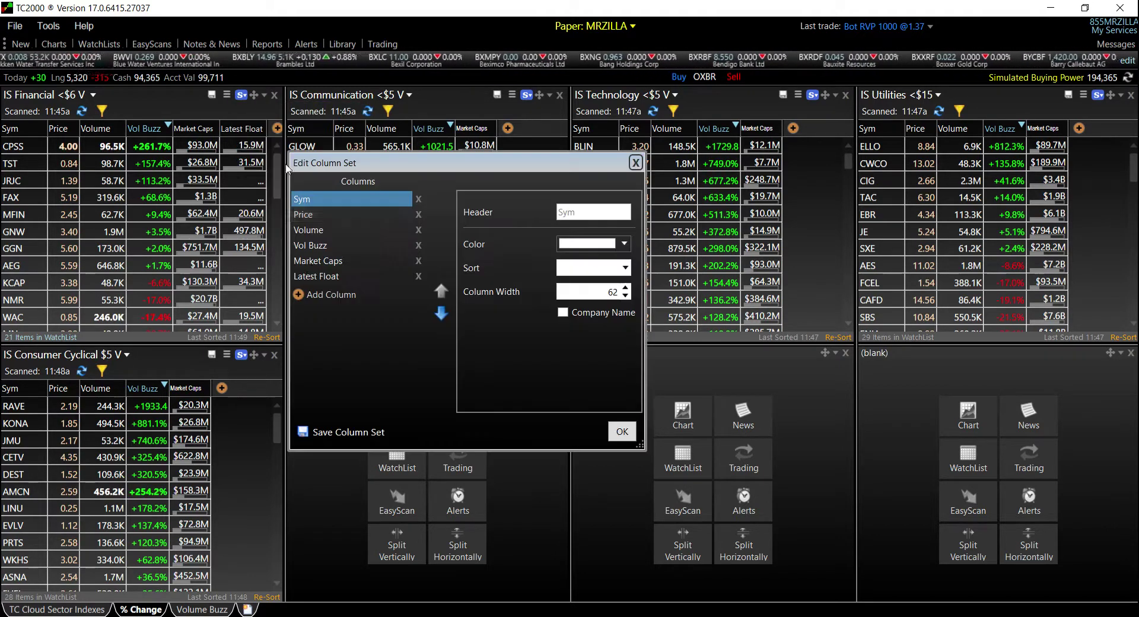
{"action": "left_click", "coordinate": [342, 433]}
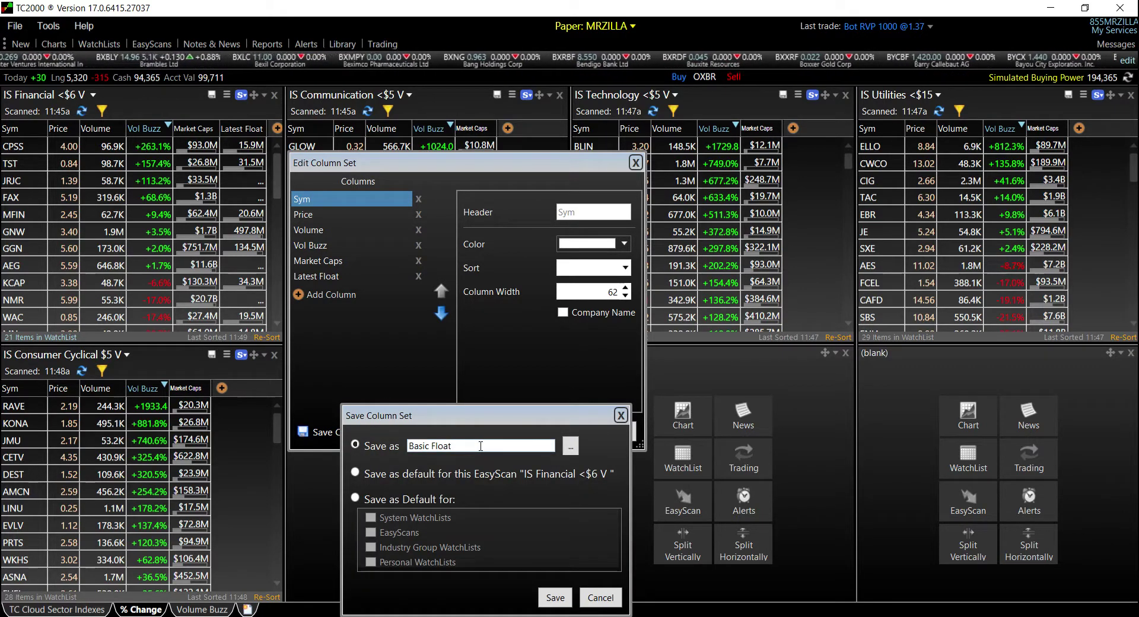
{"action": "left_click_drag", "start_coordinate": [449, 446], "coordinate": [383, 439]}
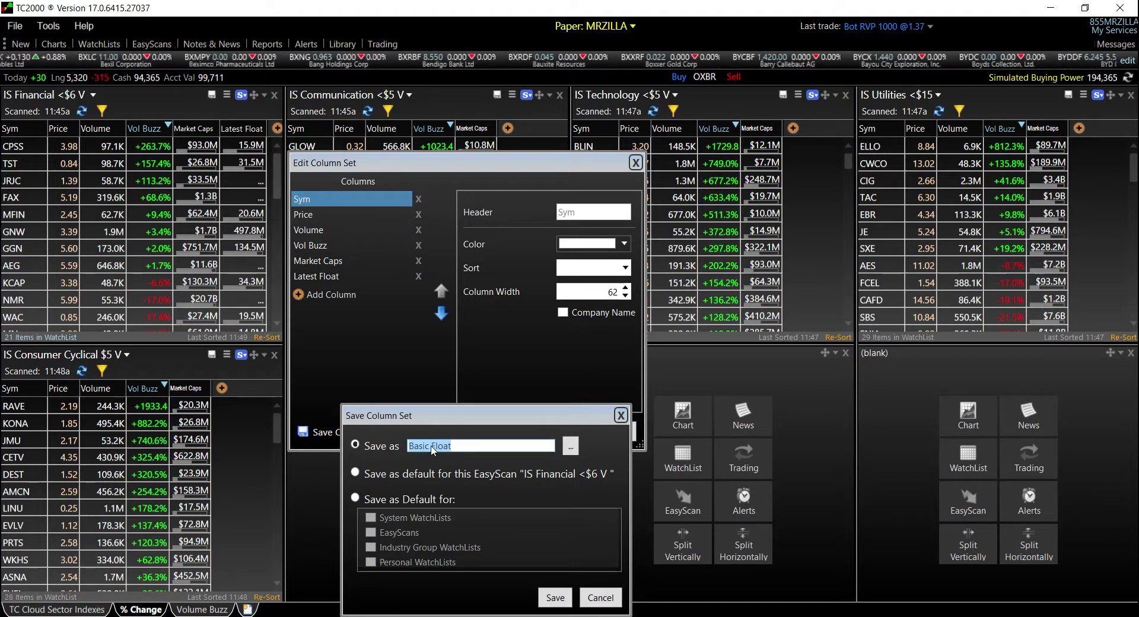
{"action": "double_click", "coordinate": [425, 445]}
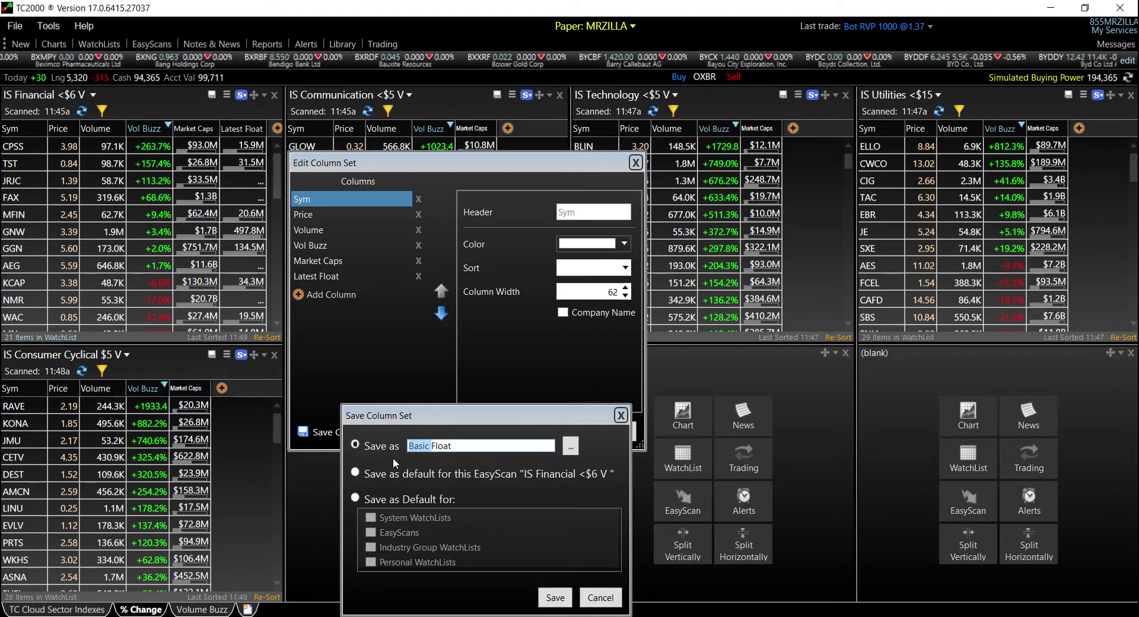
{"action": "left_click_drag", "start_coordinate": [458, 446], "coordinate": [377, 449]}
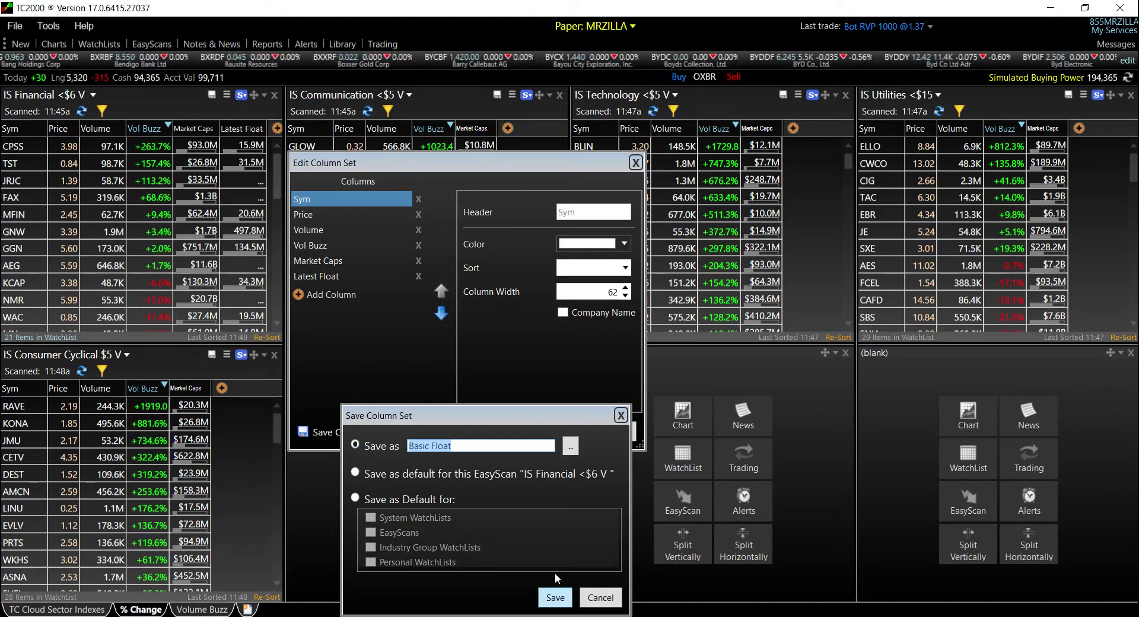
{"action": "left_click_drag", "start_coordinate": [541, 417], "coordinate": [537, 269]}
{"action": "left_click", "coordinate": [552, 450]}
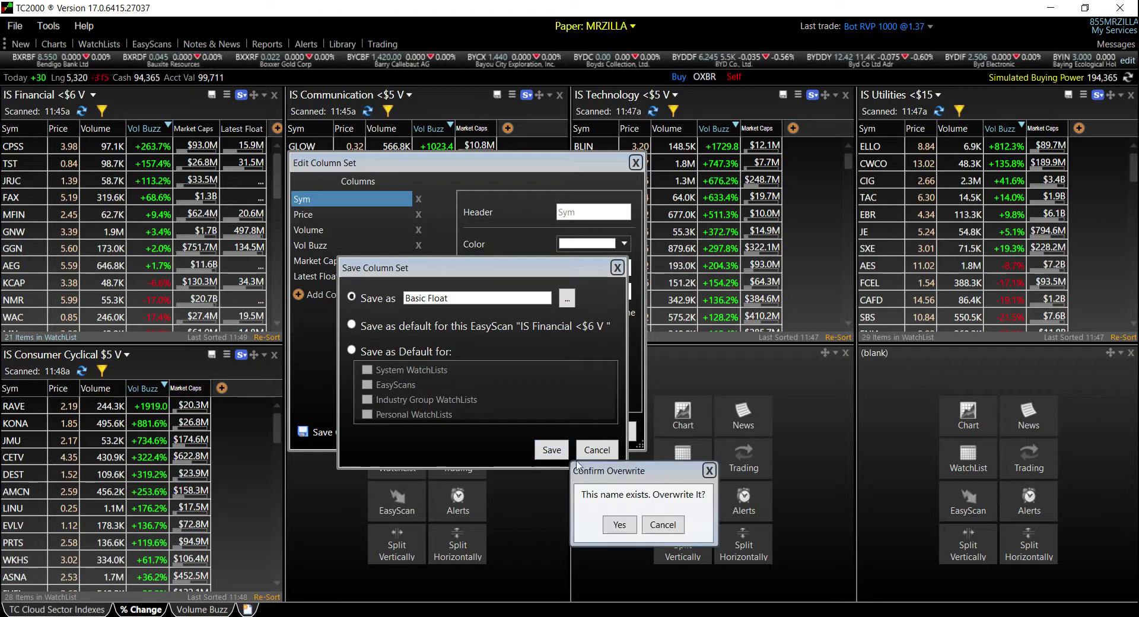
{"action": "left_click", "coordinate": [619, 525]}
{"action": "left_click", "coordinate": [620, 431]}
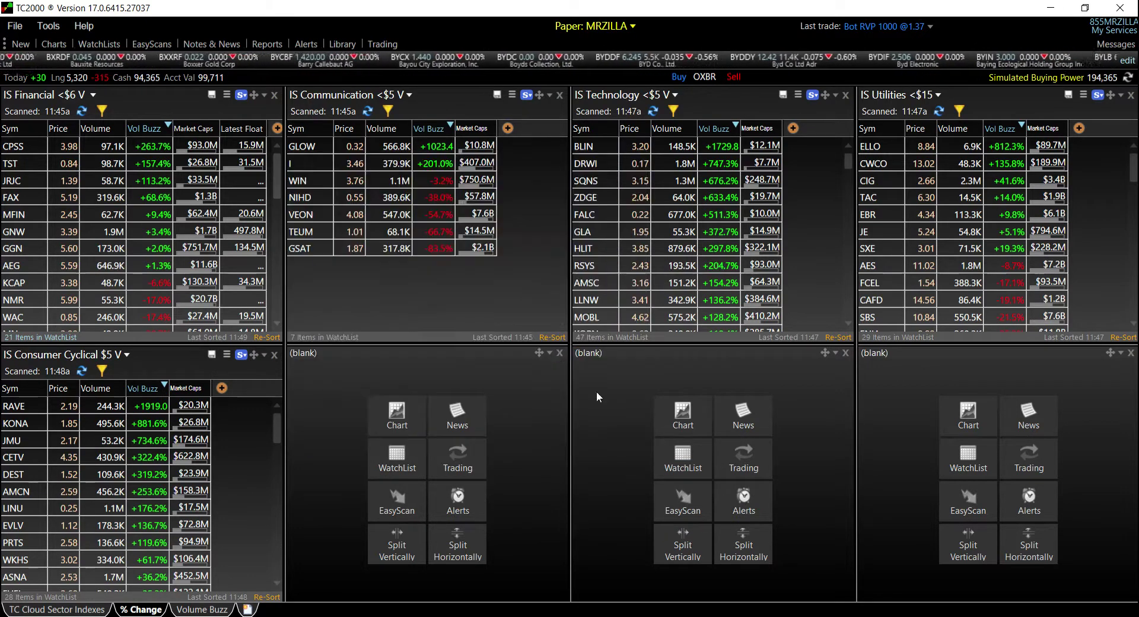
Step: Replace the column set of the IS Communication <$5 V watchlist with Basic Float
{"action": "left_click", "coordinate": [512, 95]}
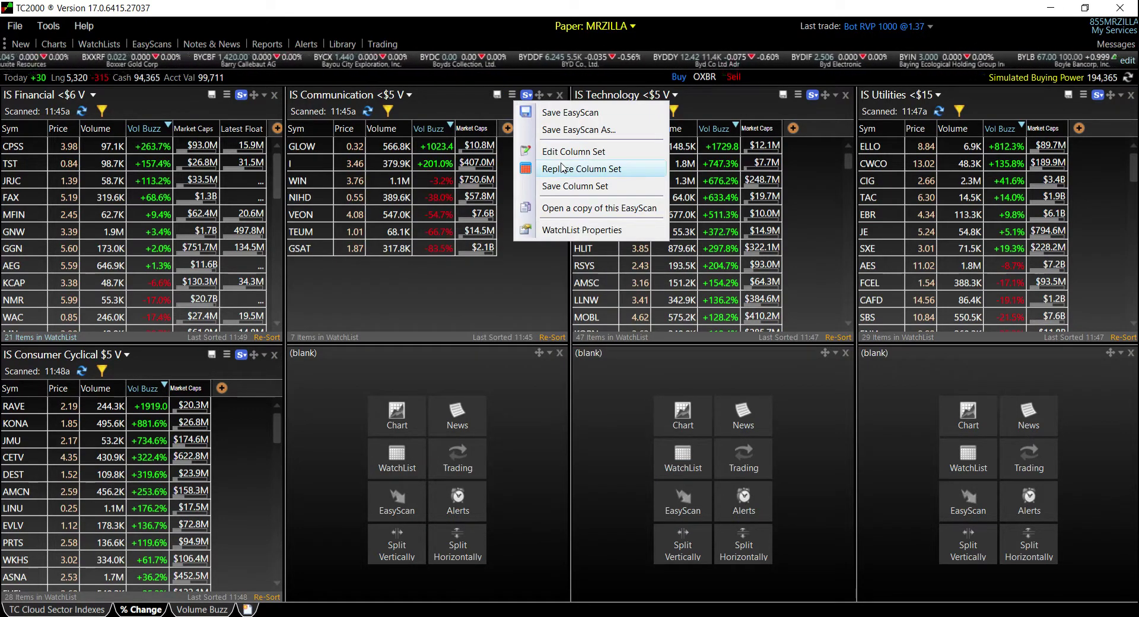
{"action": "left_click", "coordinate": [587, 164]}
{"action": "type", "text": "Basic Float"}
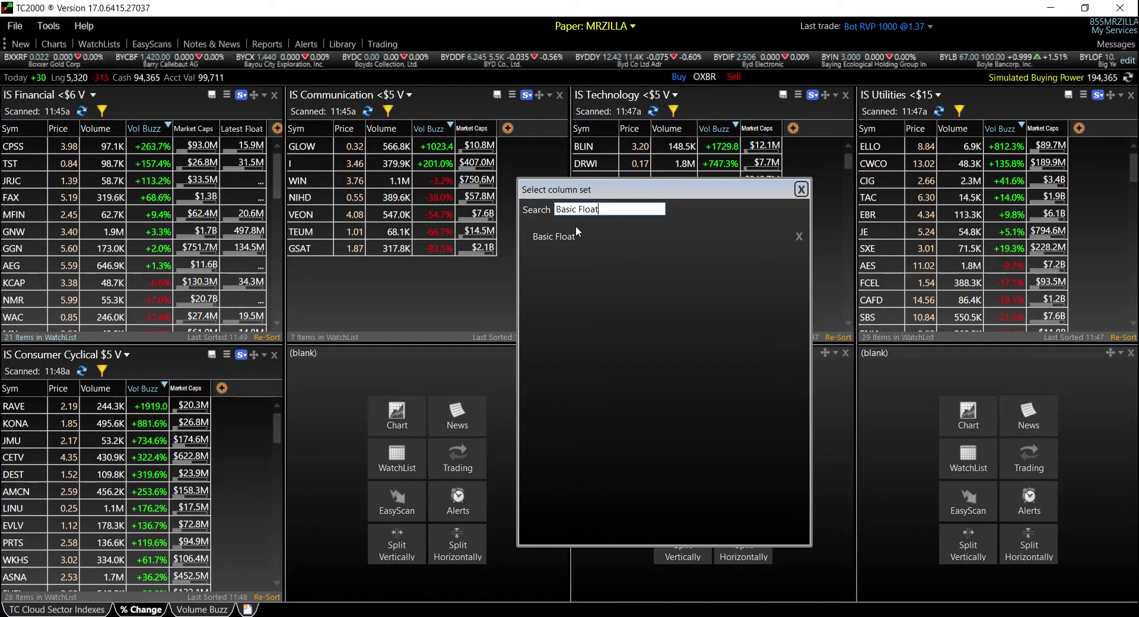
{"action": "left_click", "coordinate": [599, 237]}
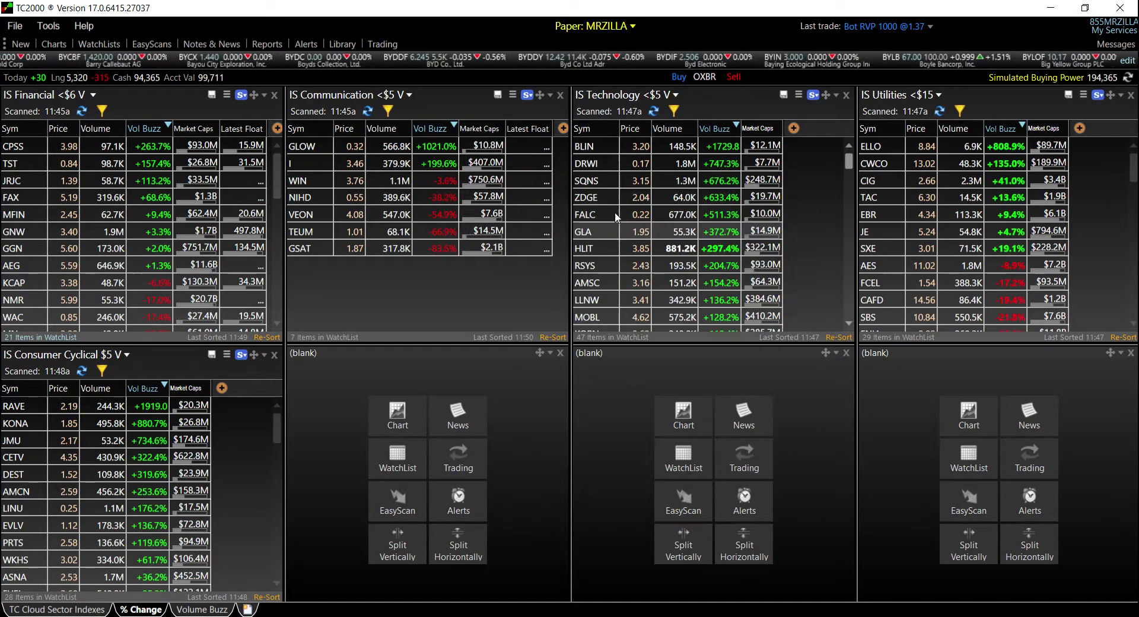
Step: Replace the column set of the IS Technology <$5 V watchlist with Basic Float
{"action": "left_click", "coordinate": [799, 95]}
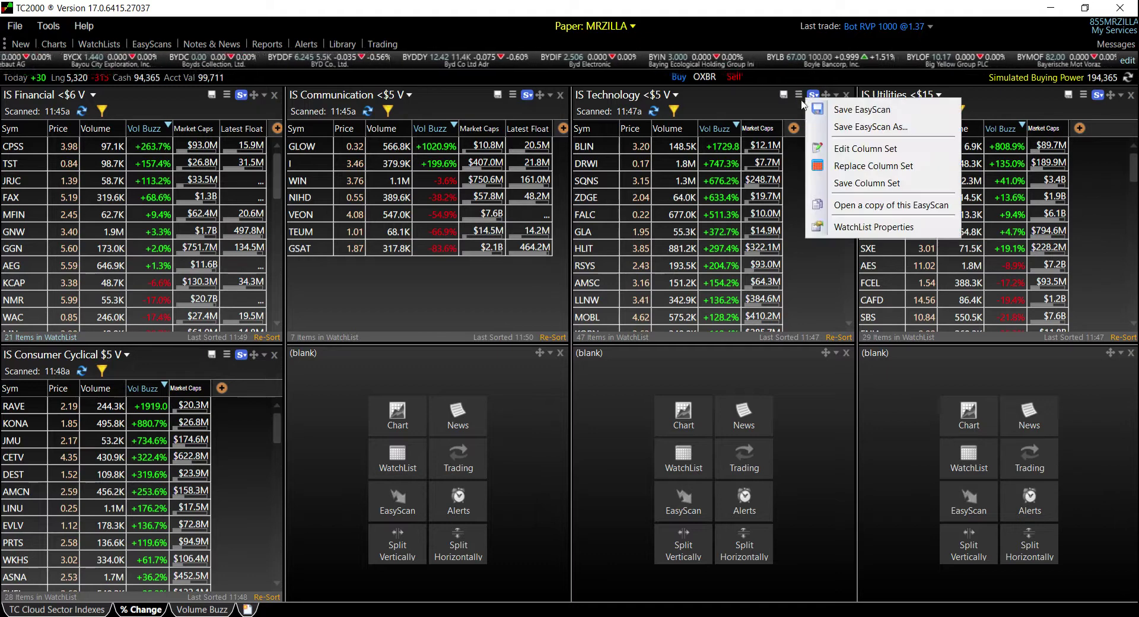
{"action": "left_click", "coordinate": [863, 165]}
{"action": "type", "text": "Basic Float"}
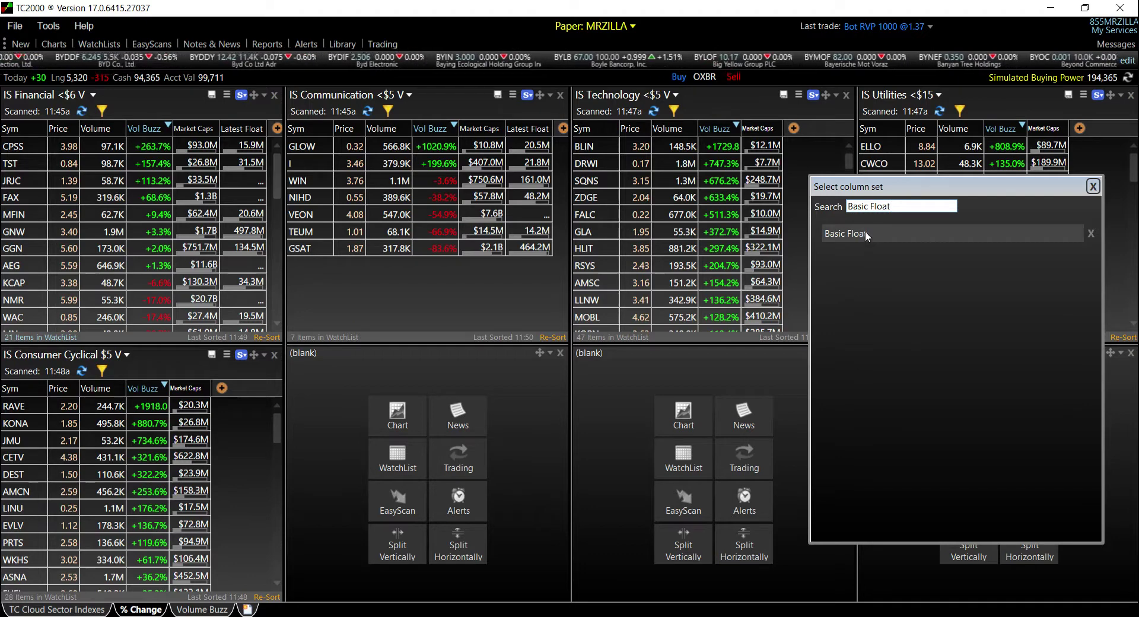
{"action": "left_click", "coordinate": [865, 231]}
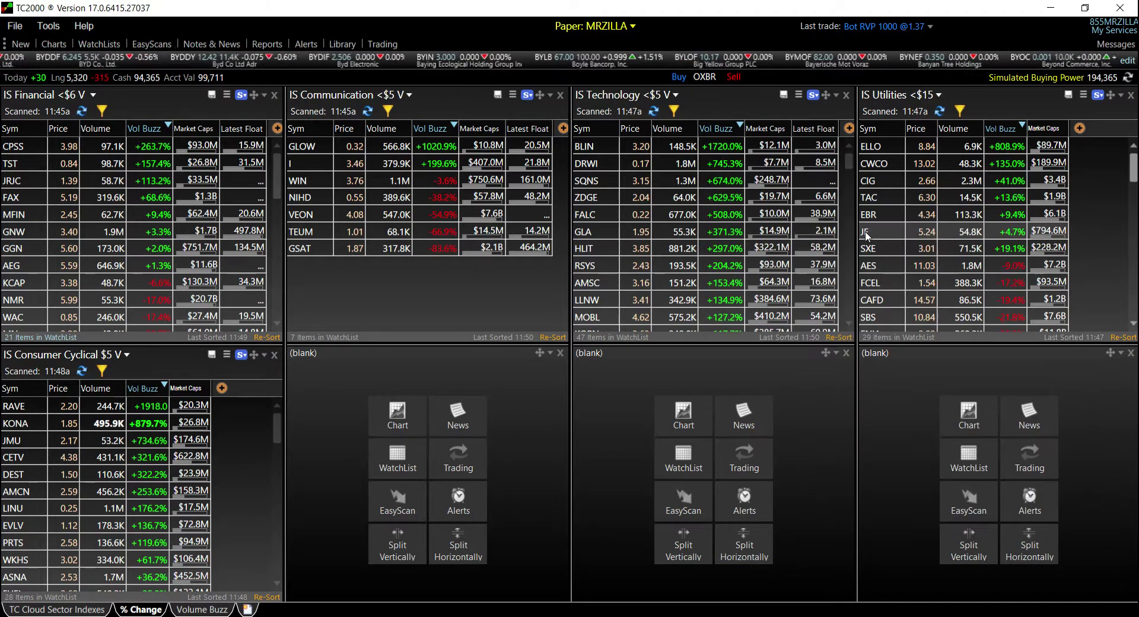
Step: Replace the column set of the IS Utilities <$15 watchlist with Basic Float
{"action": "left_click", "coordinate": [1083, 94]}
{"action": "left_click", "coordinate": [1061, 167]}
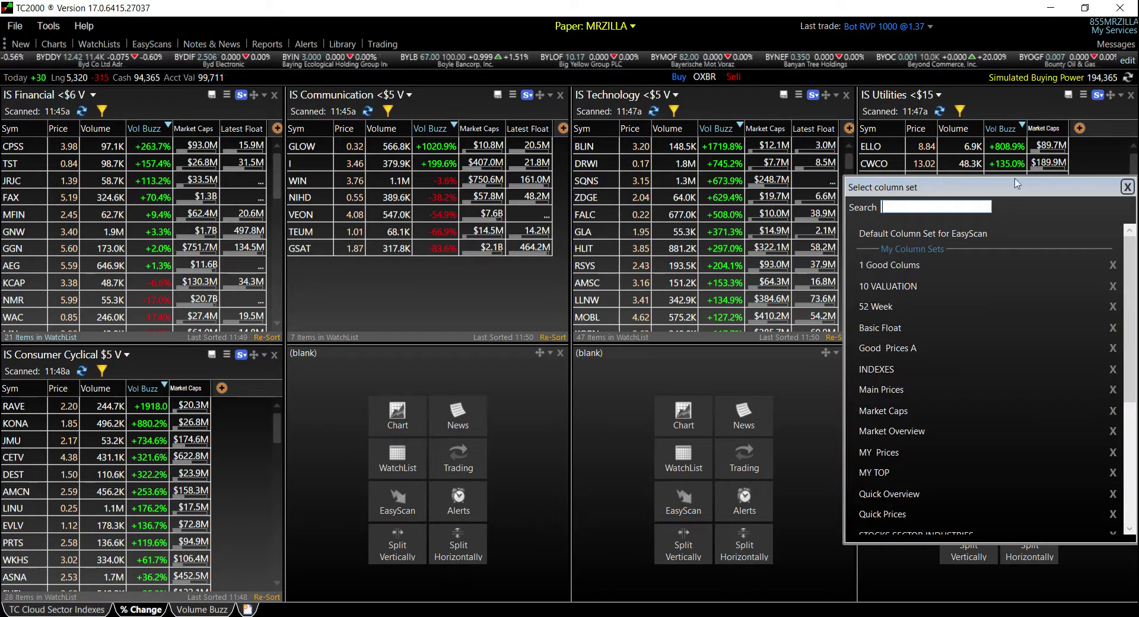
{"action": "left_click", "coordinate": [927, 207]}
{"action": "type", "text": "Basic Float"}
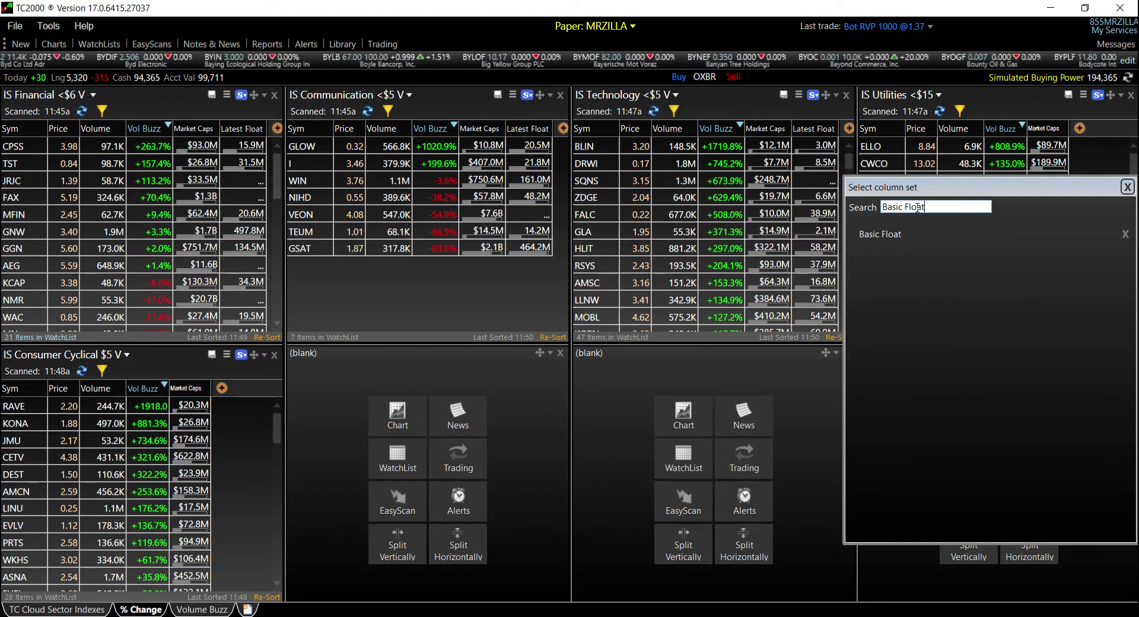
{"action": "left_click", "coordinate": [910, 234]}
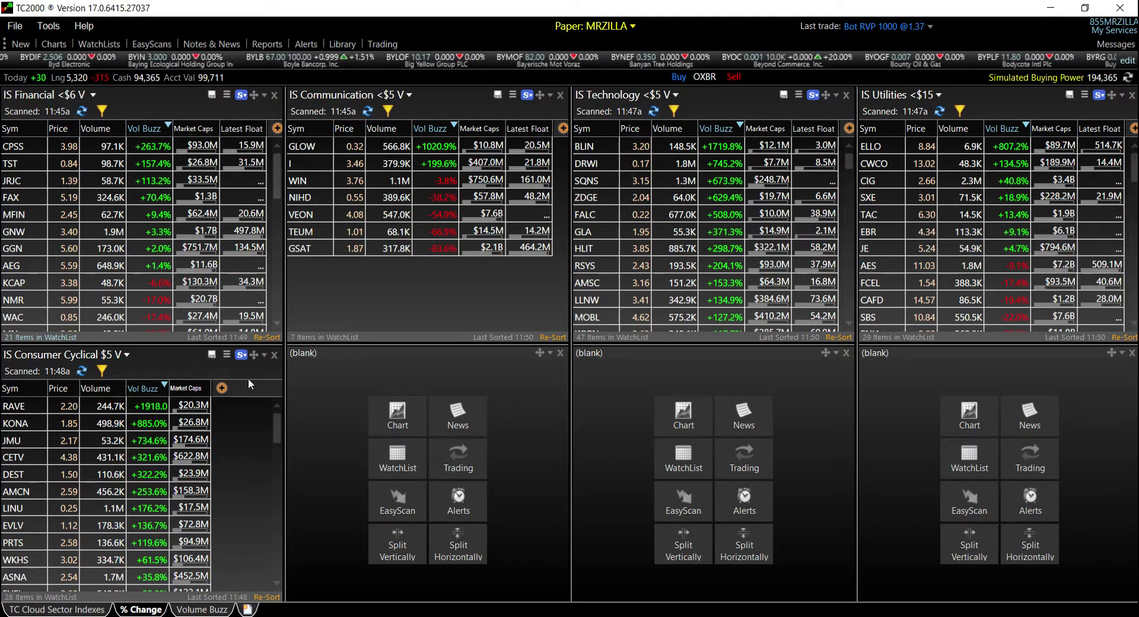
Step: Replace the column set of the IS Consumer Cyclical $5 V watchlist with Basic Float
{"action": "left_click", "coordinate": [240, 354]}
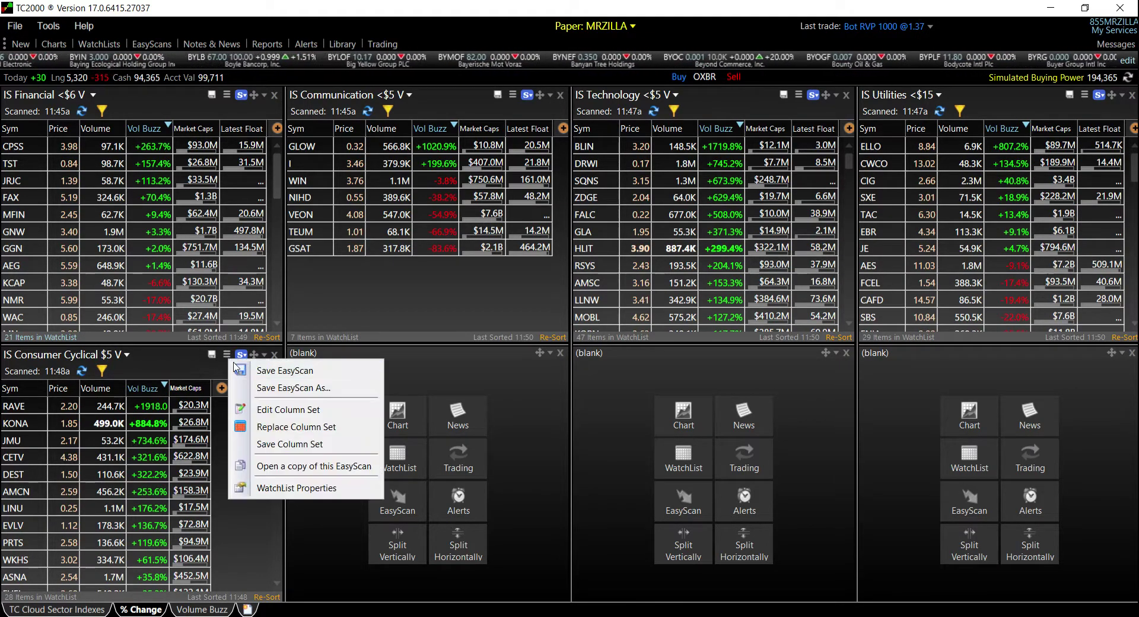
{"action": "left_click", "coordinate": [267, 426]}
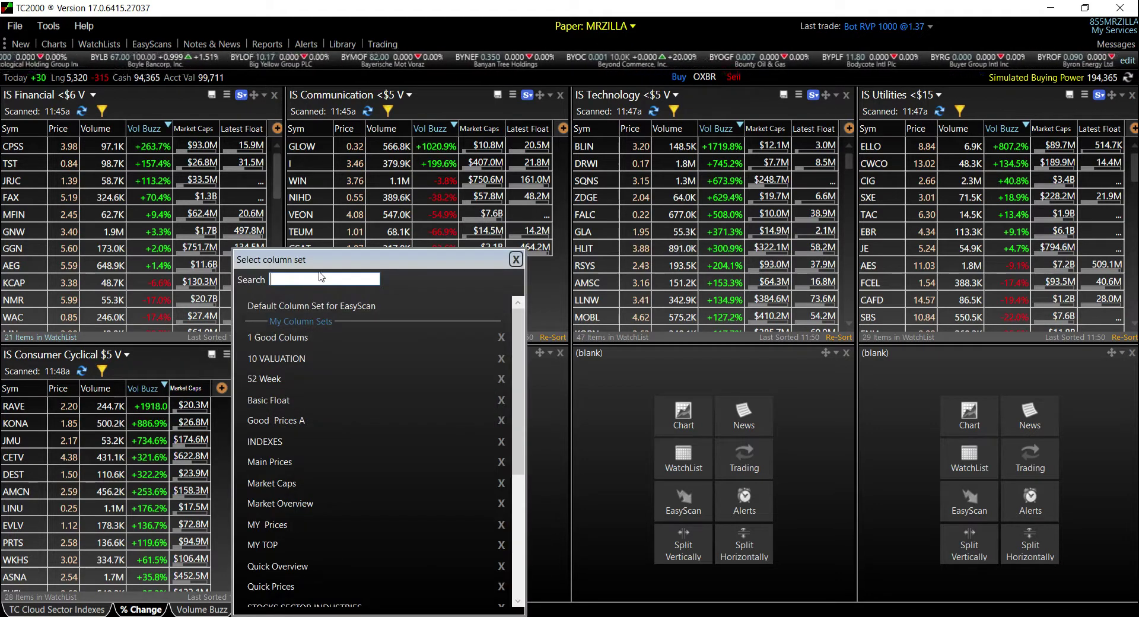
{"action": "type", "text": "basic"}
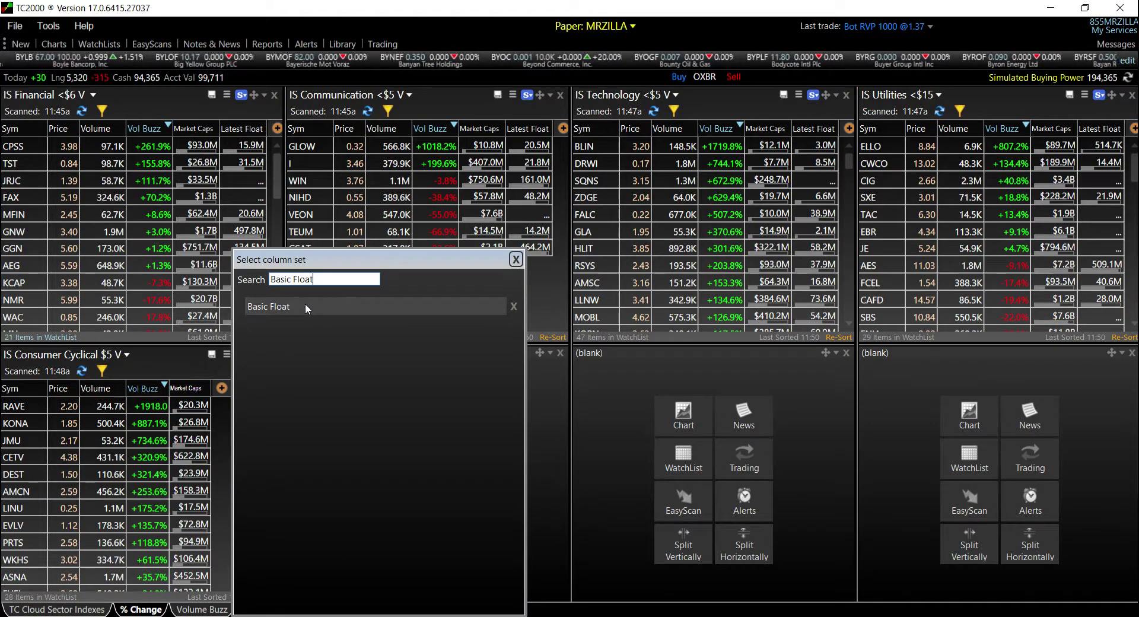
{"action": "left_click", "coordinate": [305, 303]}
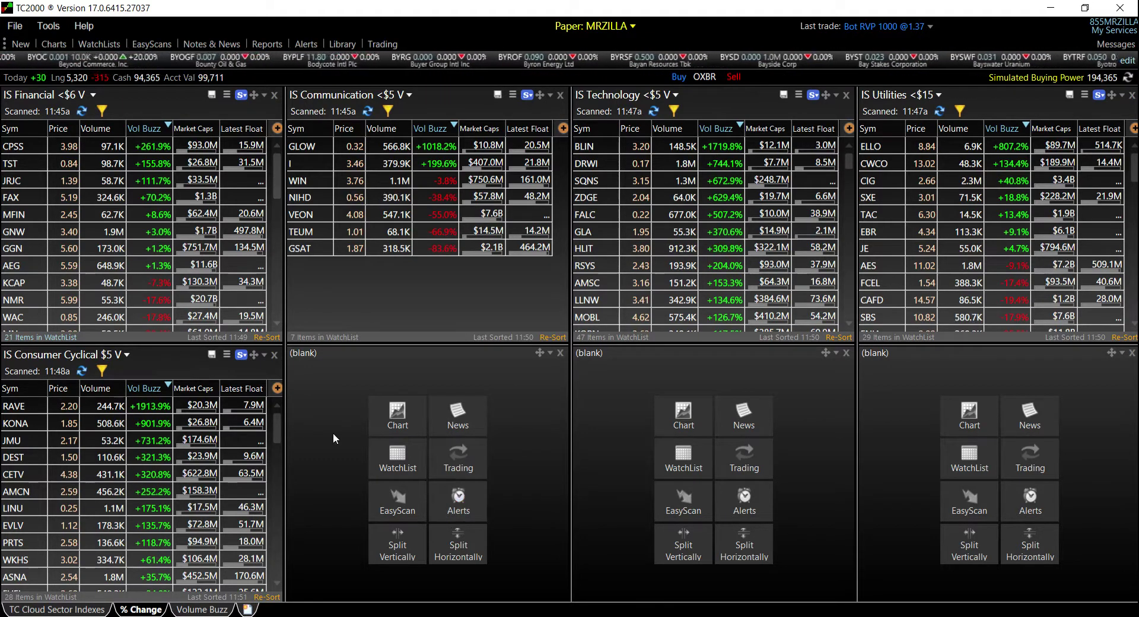
Step: Rename the % Change layout as "% Change +"
{"action": "right_click", "coordinate": [153, 612]}
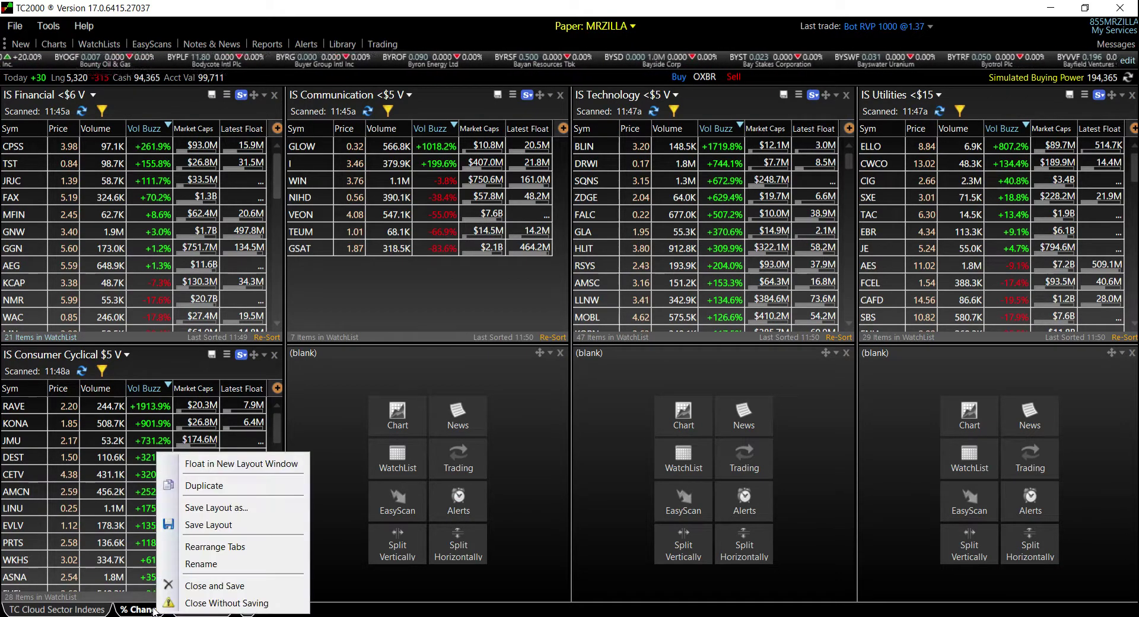
{"action": "left_click", "coordinate": [202, 563]}
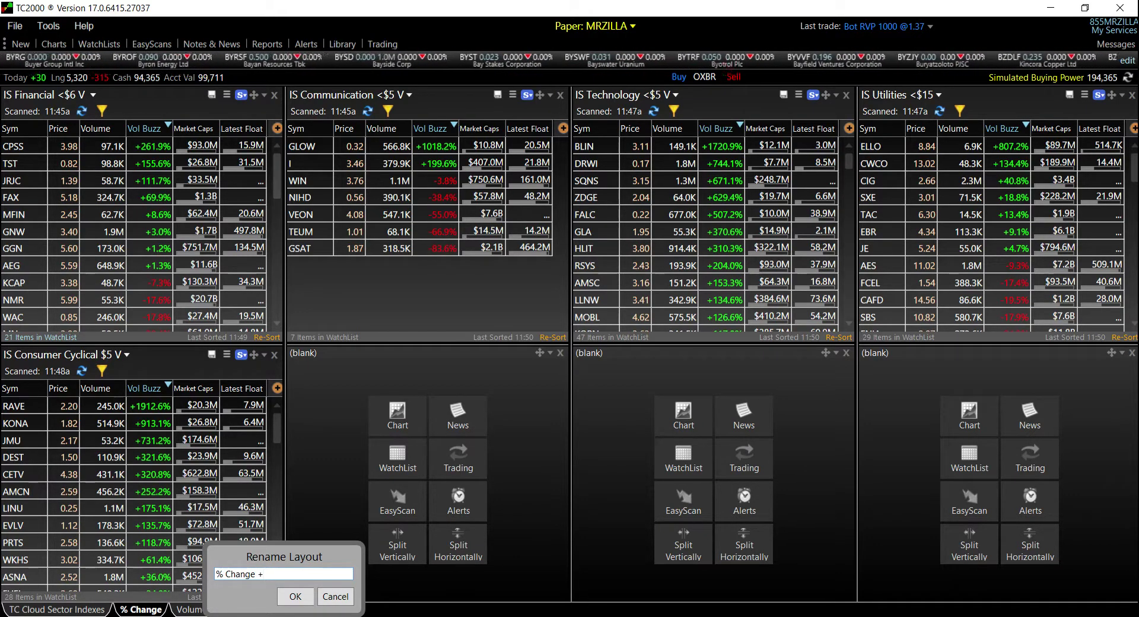
{"action": "left_click", "coordinate": [294, 596]}
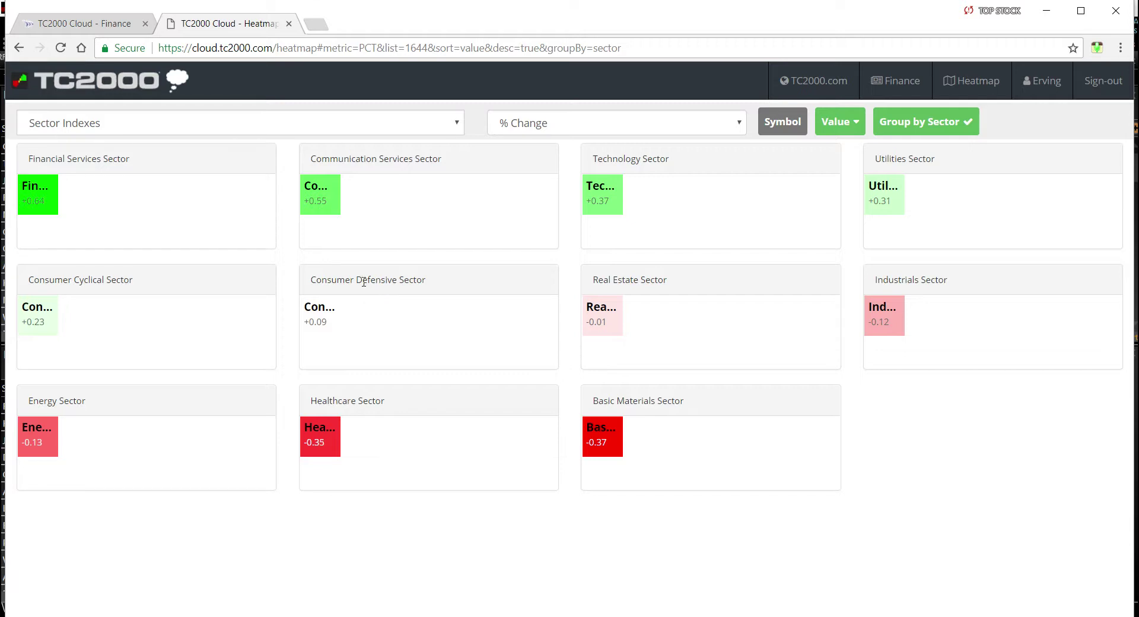
Step: Copy the heading "Consumer Defensive Sector" from the heatmap in the browser and return to TC2000
{"action": "left_click_drag", "start_coordinate": [431, 286], "coordinate": [308, 281]}
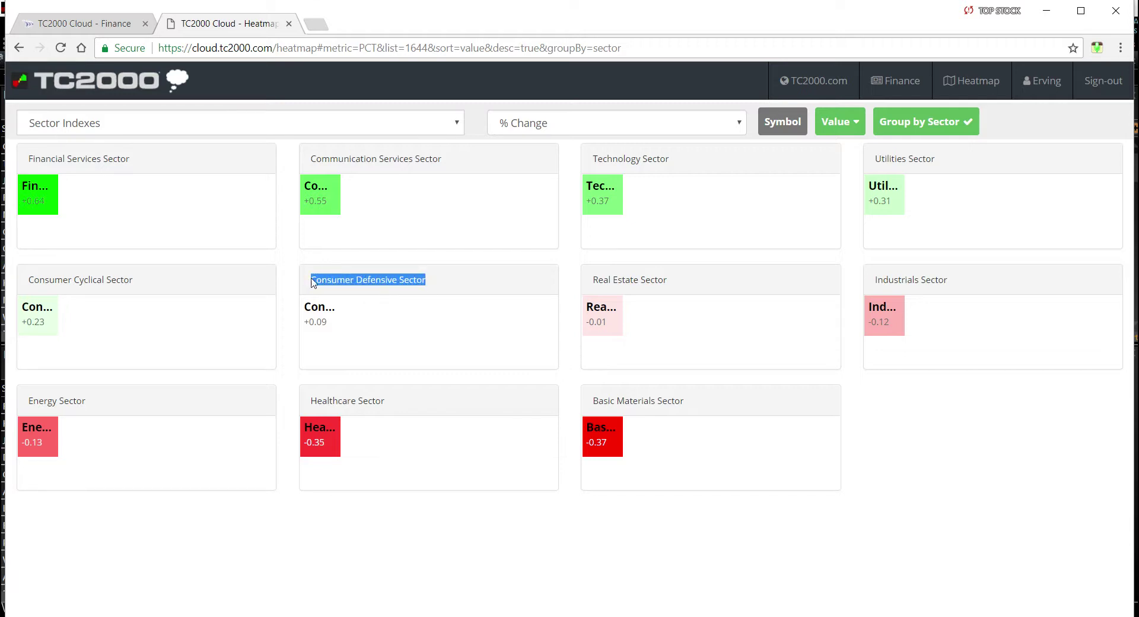
{"action": "right_click", "coordinate": [330, 279]}
{"action": "left_click", "coordinate": [360, 290]}
{"action": "left_click", "coordinate": [1047, 17]}
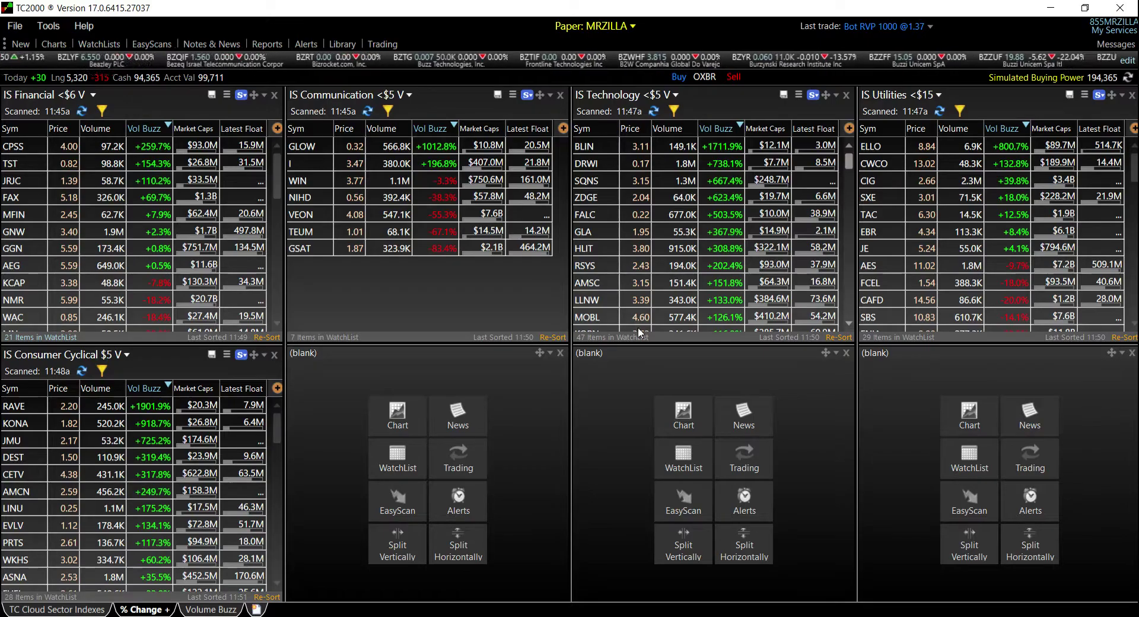
Step: Find the IS Consumer Defensive <$15V scan and load it into the blank pane beside IS Consumer Cyclical $5 V
{"action": "left_click", "coordinate": [399, 495]}
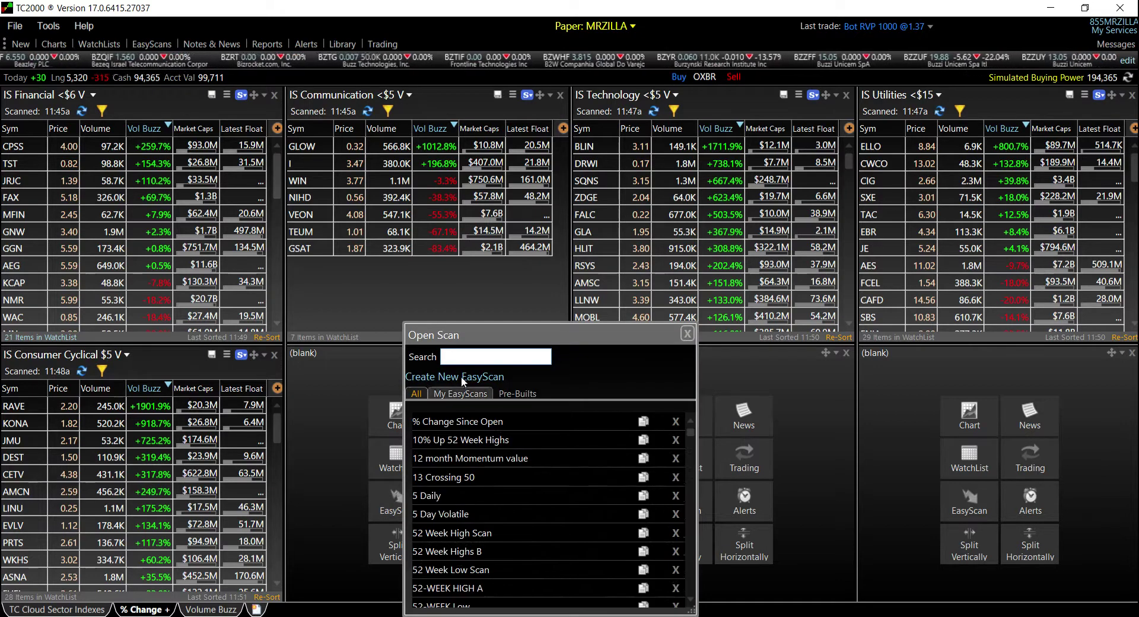
{"action": "left_click", "coordinate": [475, 355]}
{"action": "type", "text": "I"}
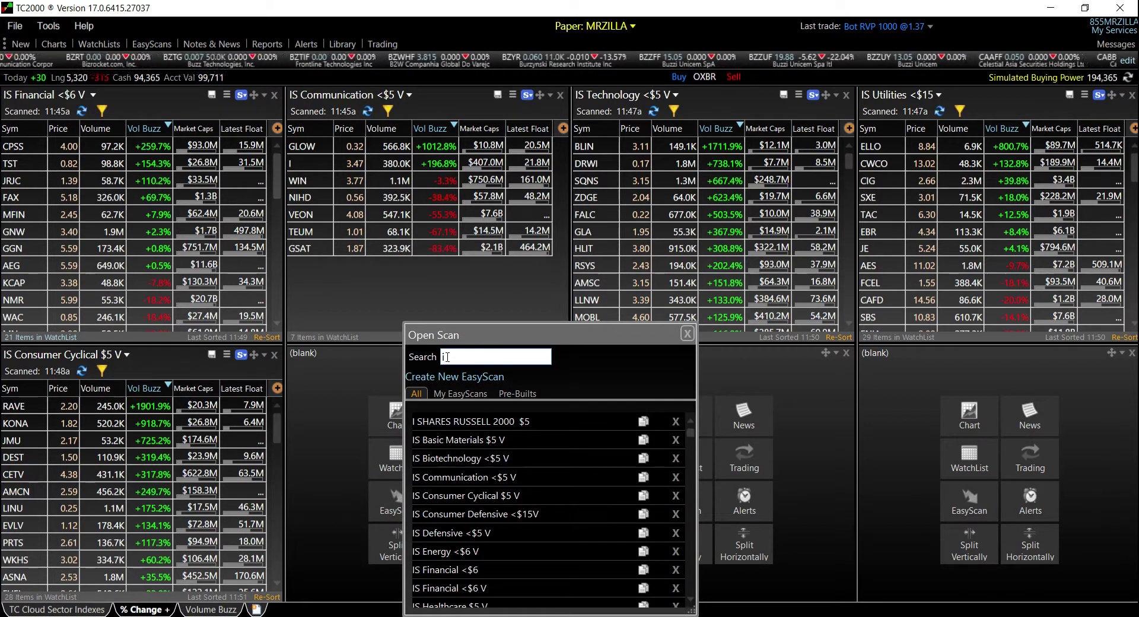
{"action": "key", "text": "BackSpace"}
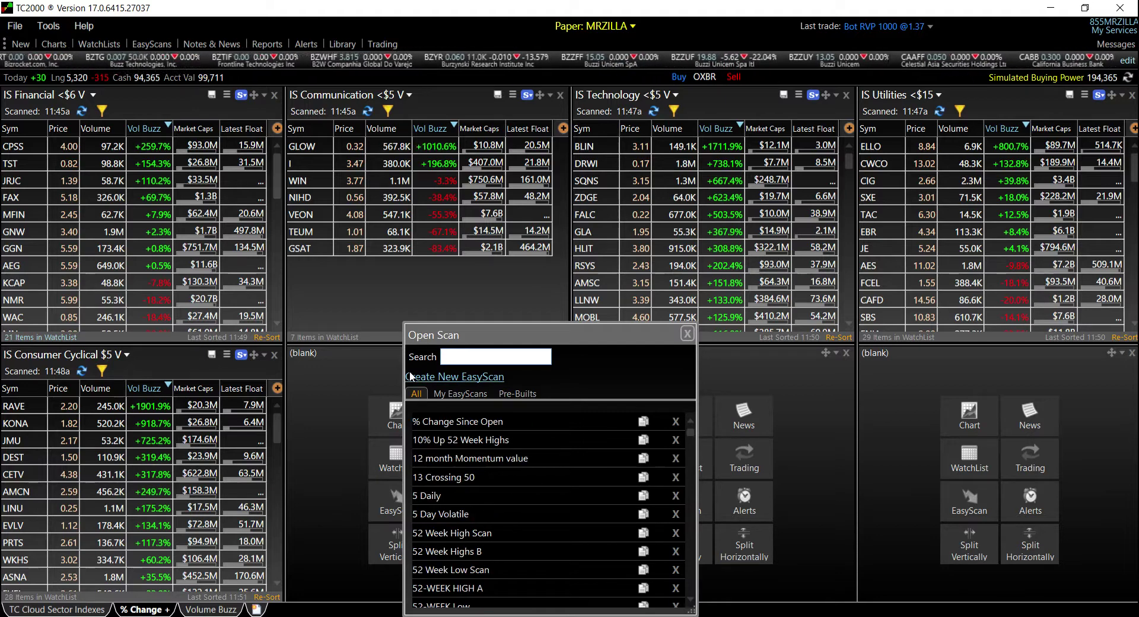
{"action": "key", "text": "ctrl+v"}
{"action": "left_click_drag", "start_coordinate": [574, 334], "coordinate": [548, 254]}
{"action": "double_click", "coordinate": [496, 276]}
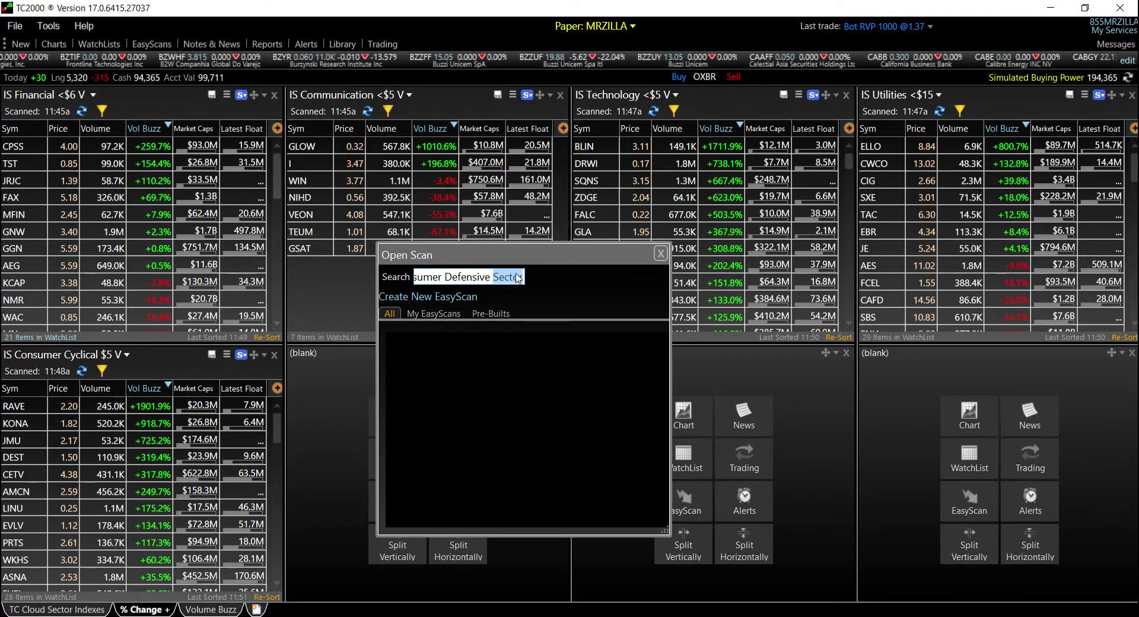
{"action": "key", "text": "BackSpace"}
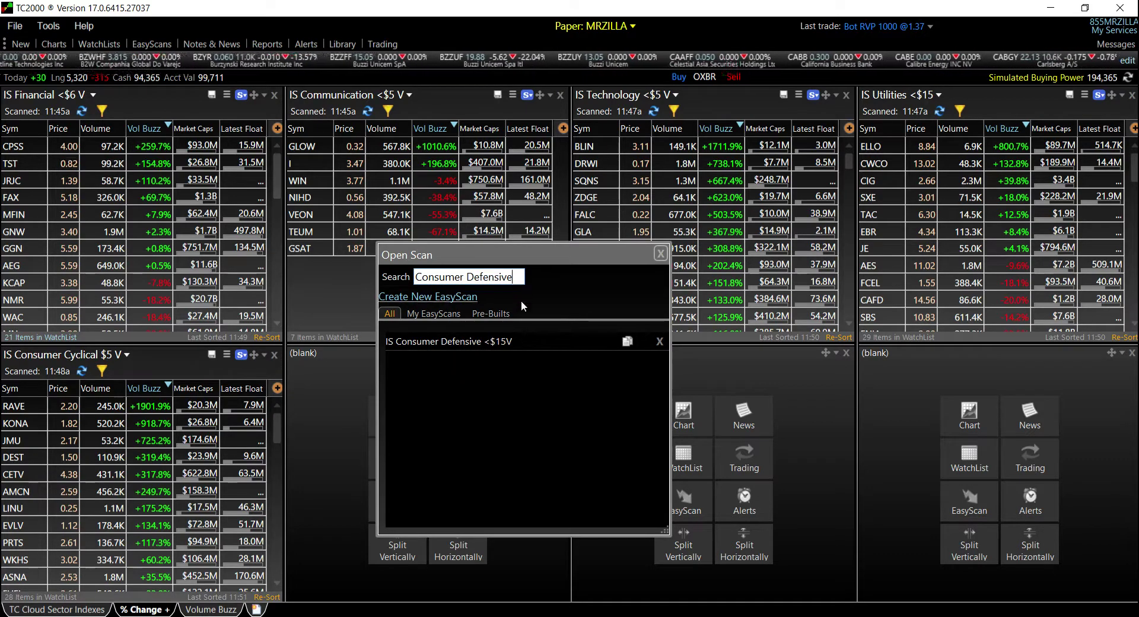
{"action": "left_click", "coordinate": [533, 341]}
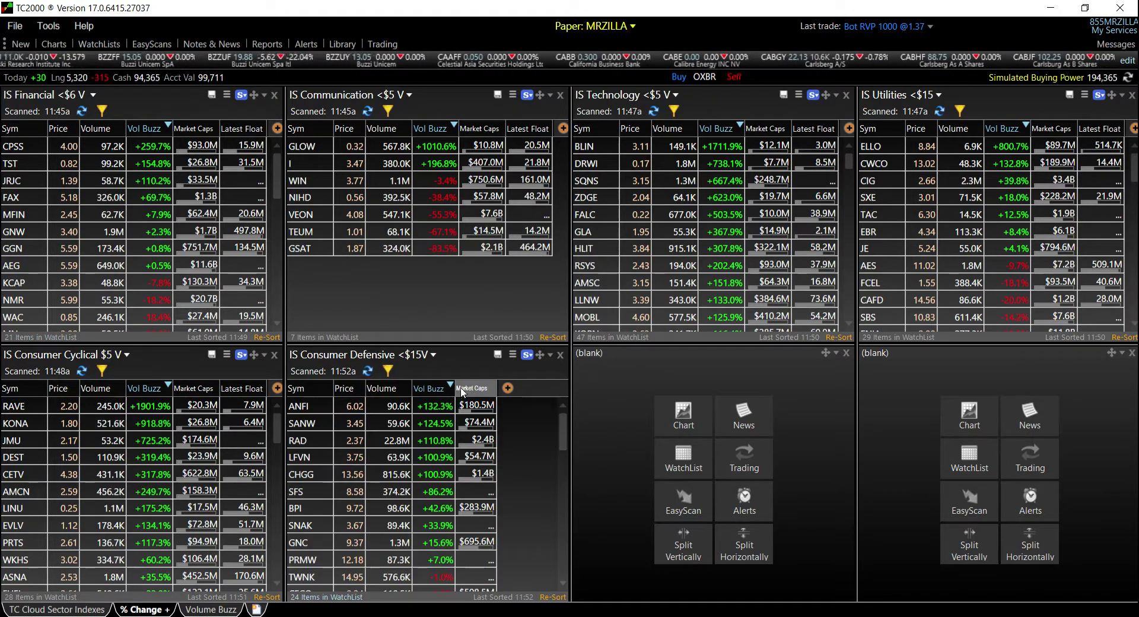
Step: Replace the column set of the IS Consumer Defensive <$15V watchlist with Basic Float
{"action": "left_click", "coordinate": [511, 355]}
{"action": "left_click", "coordinate": [564, 430]}
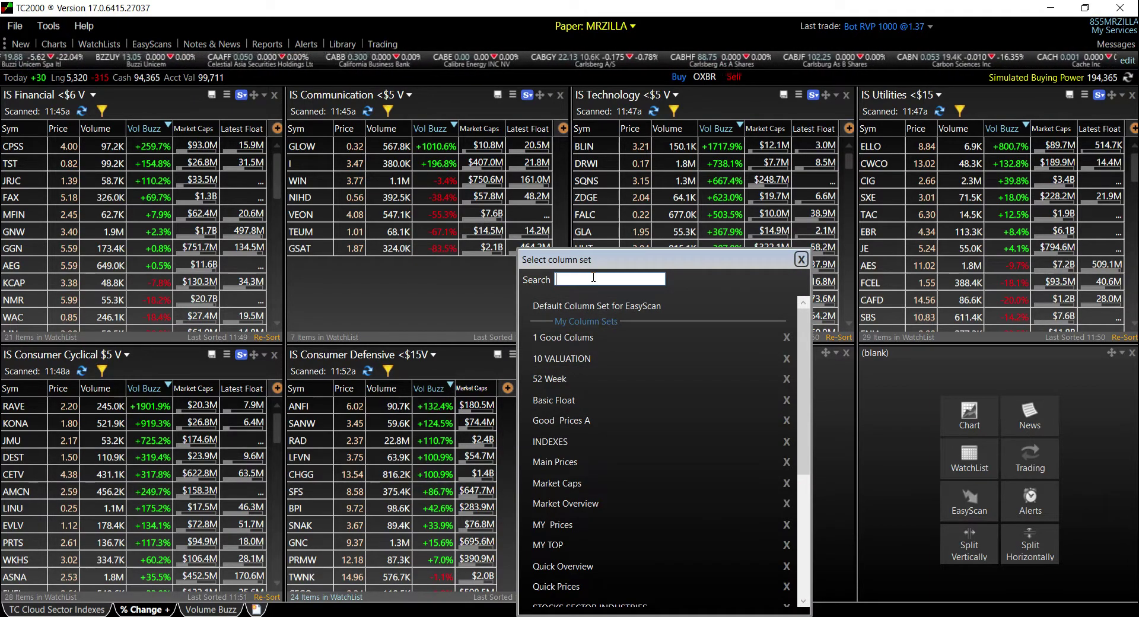
{"action": "type", "text": "float"}
{"action": "left_click", "coordinate": [587, 306]}
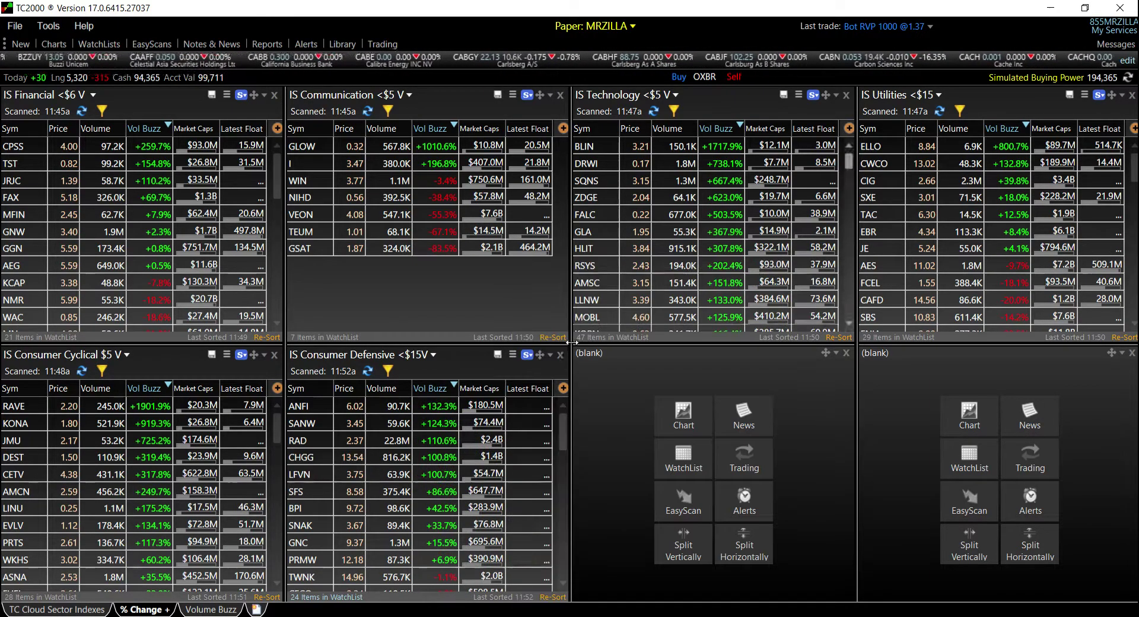
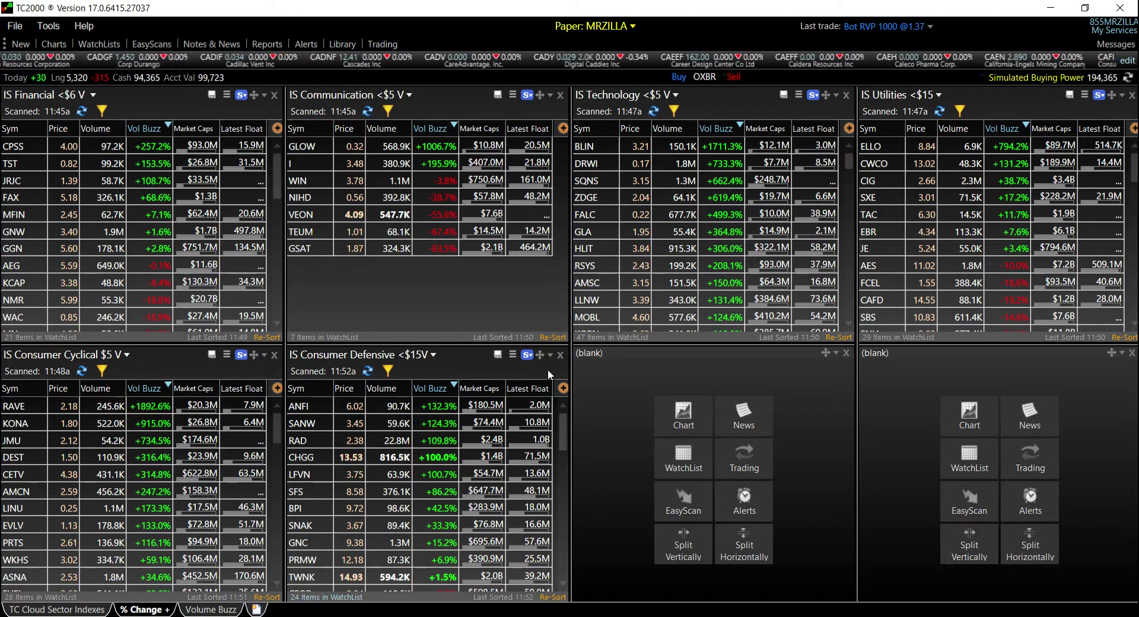
Step: Duplicate the IS Financial, IS Communication, IS Technology and IS Utilities watchlists, moving the Utilities copy beside the other copies
{"action": "left_click", "coordinate": [265, 95]}
{"action": "left_click", "coordinate": [315, 151]}
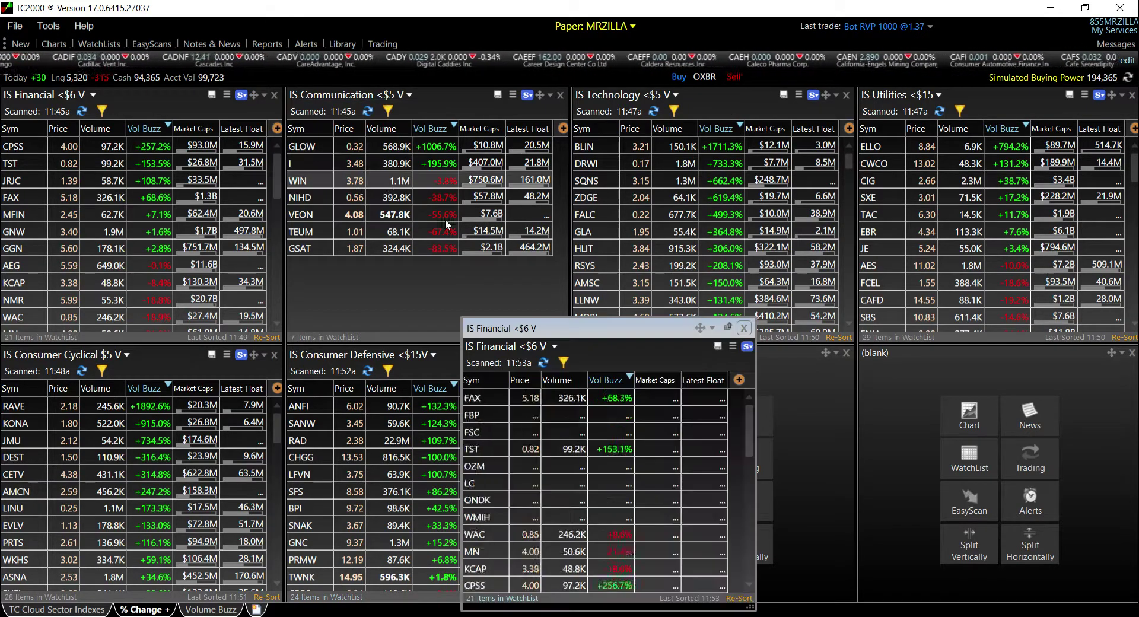
{"action": "left_click", "coordinate": [550, 95]}
{"action": "left_click", "coordinate": [600, 152]}
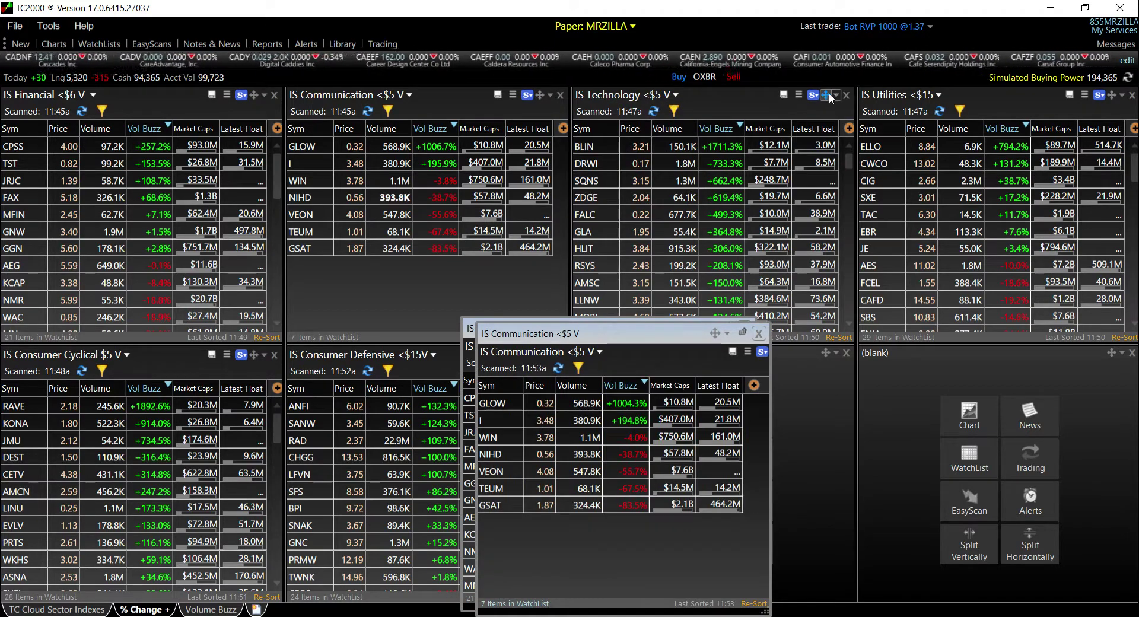
{"action": "left_click", "coordinate": [837, 94]}
{"action": "left_click", "coordinate": [879, 150]}
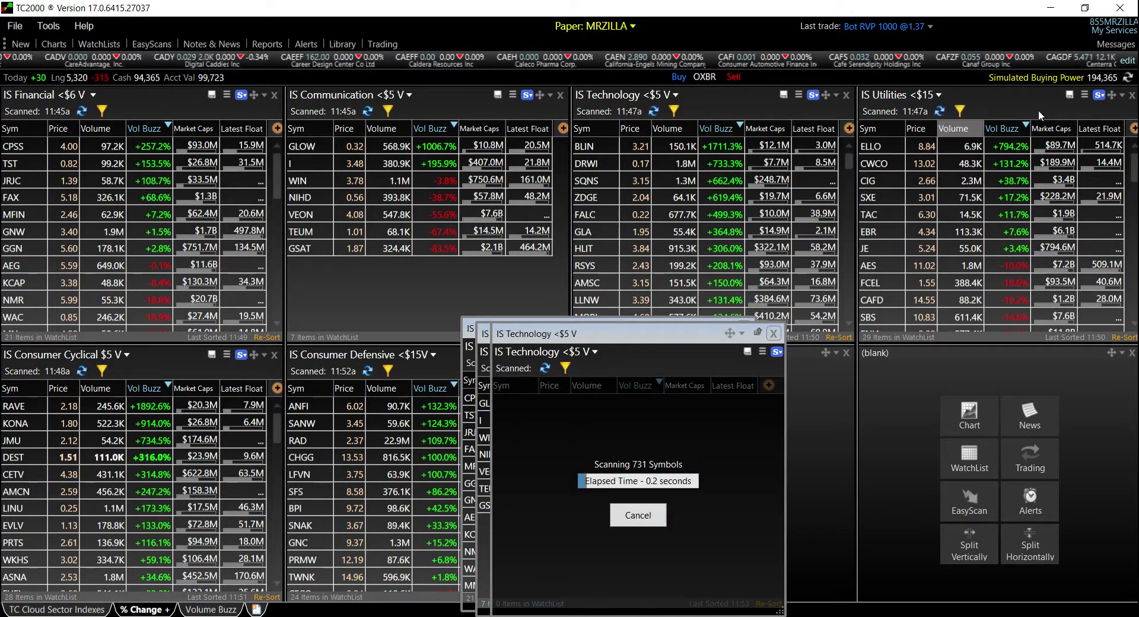
{"action": "left_click", "coordinate": [1123, 96]}
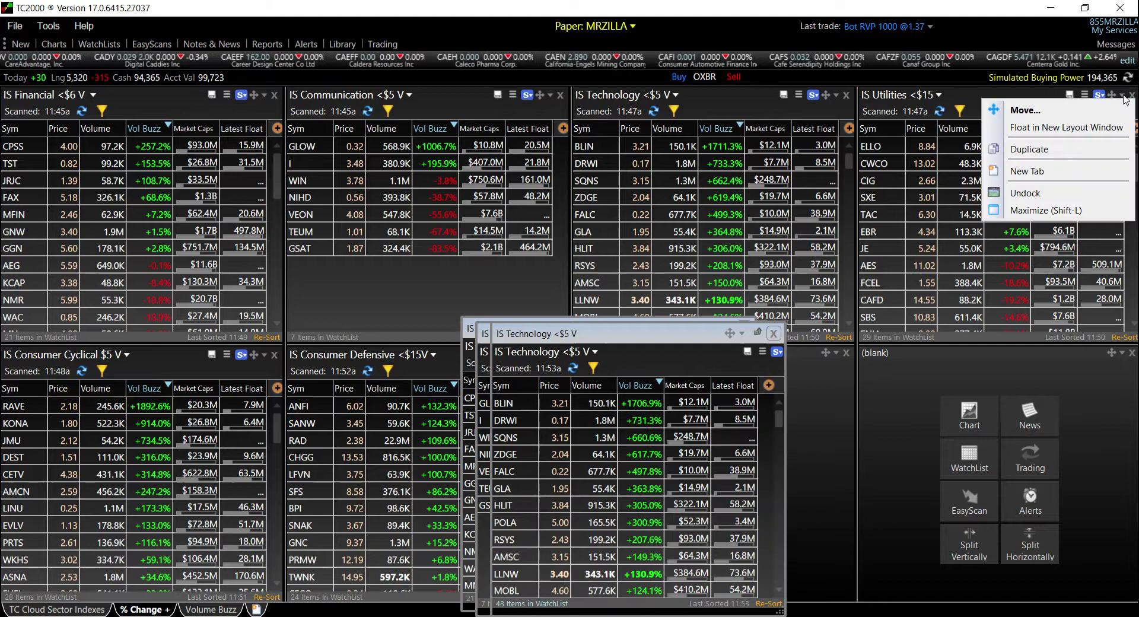
{"action": "left_click", "coordinate": [1103, 149]}
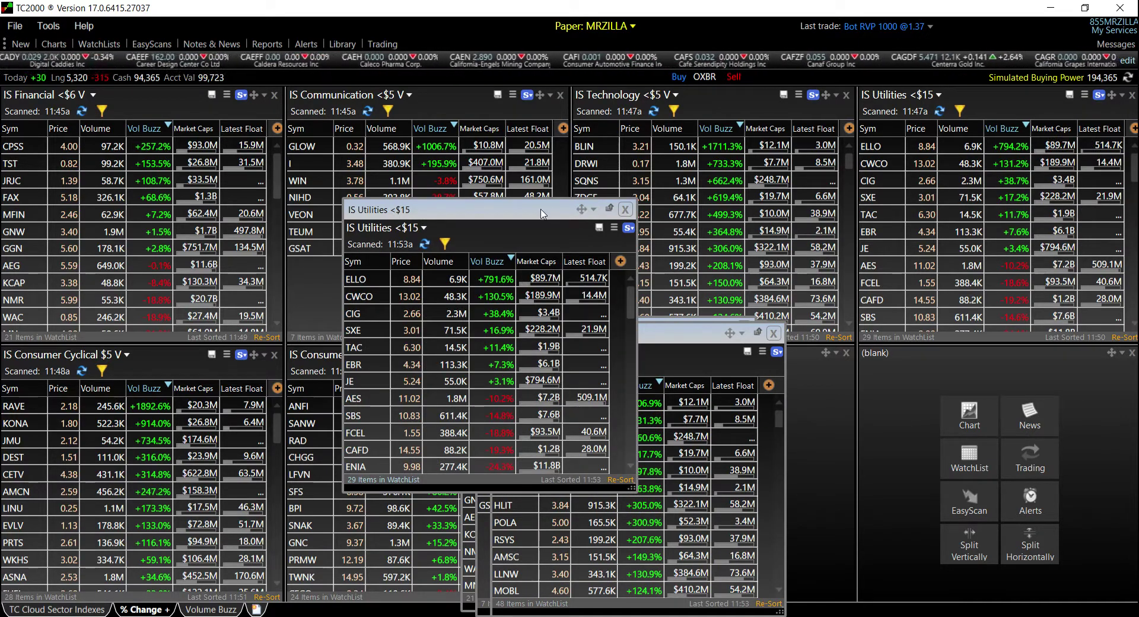
{"action": "left_click_drag", "start_coordinate": [592, 210], "coordinate": [825, 350]}
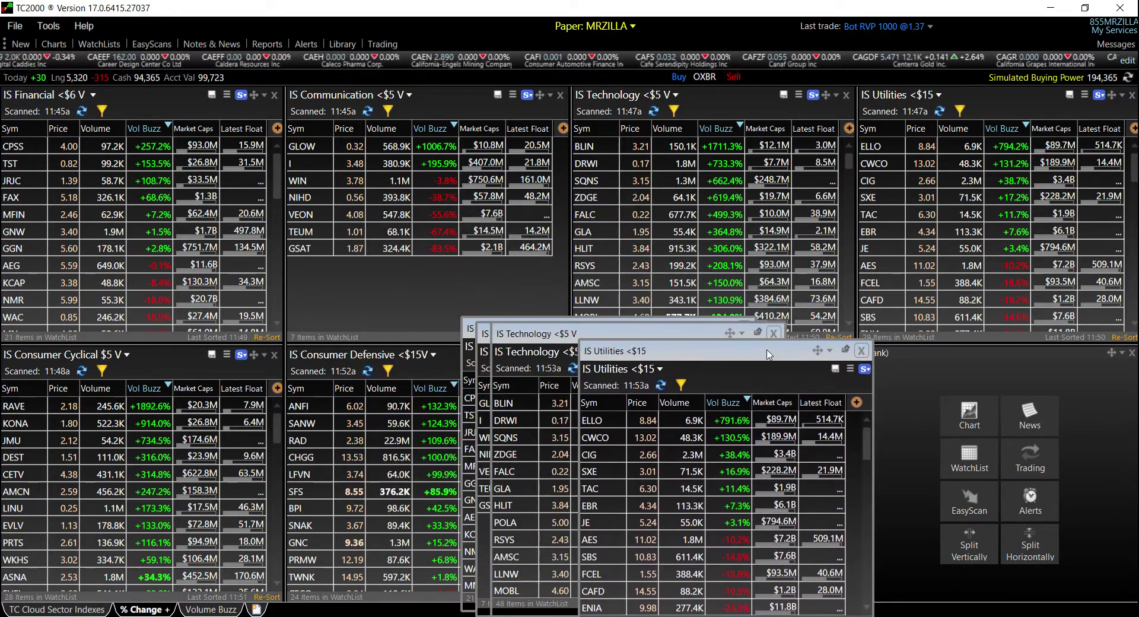
Step: Duplicate the IS Consumer Cyclical $5 V watchlist, float the copy in a new layout window and minimize it
{"action": "left_click", "coordinate": [266, 355]}
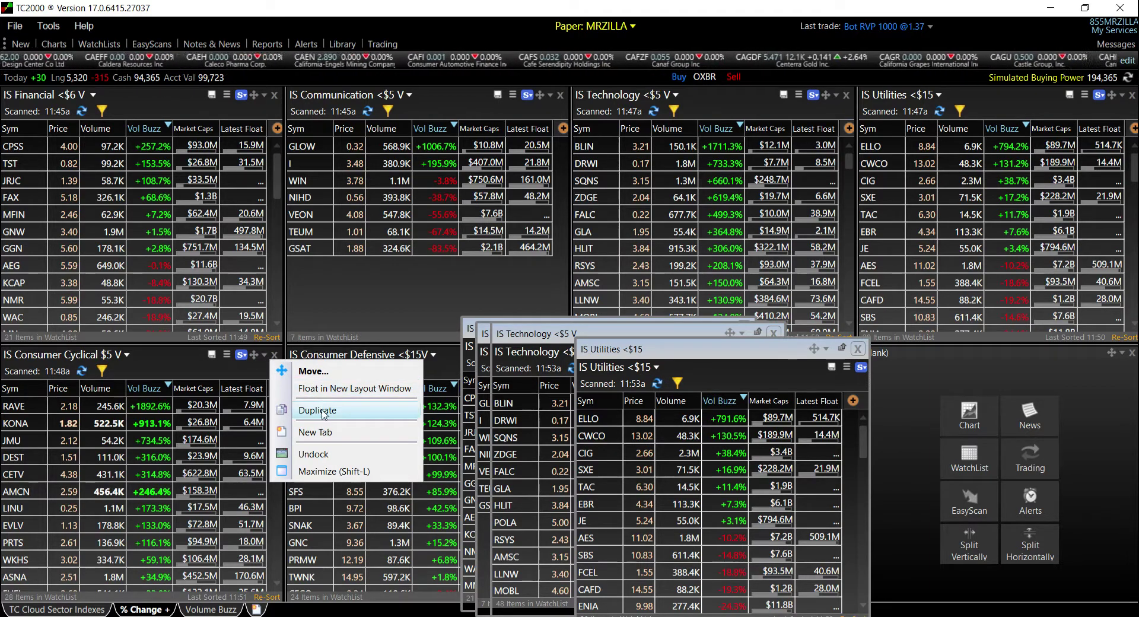
{"action": "left_click", "coordinate": [350, 410]}
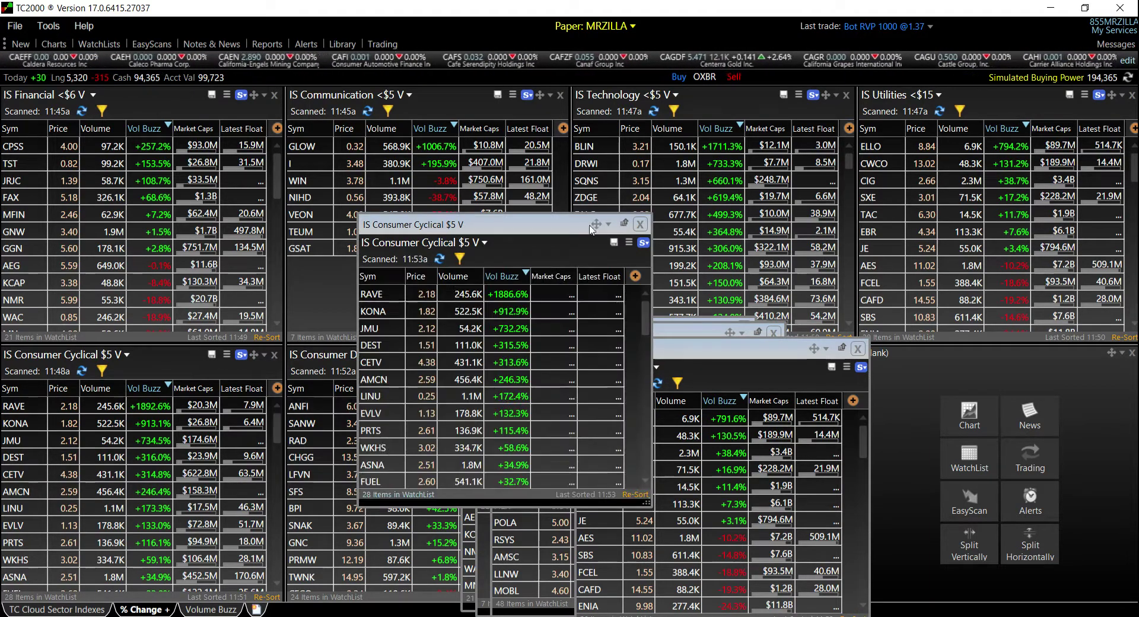
{"action": "left_click_drag", "start_coordinate": [563, 232], "coordinate": [994, 296]}
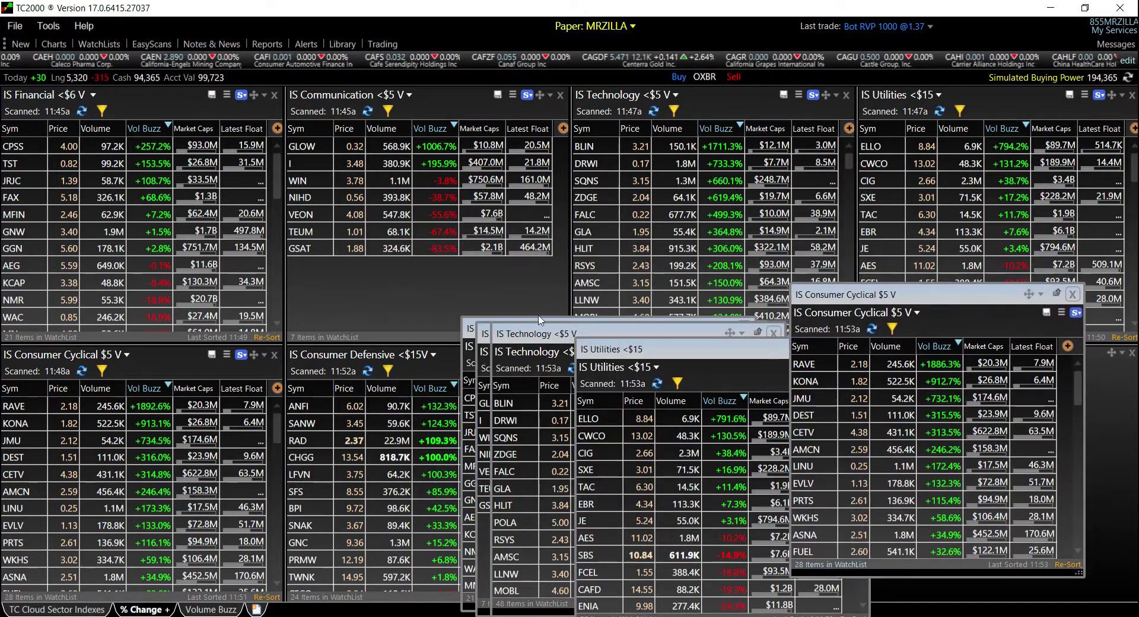
{"action": "left_click_drag", "start_coordinate": [917, 297], "coordinate": [249, 176]}
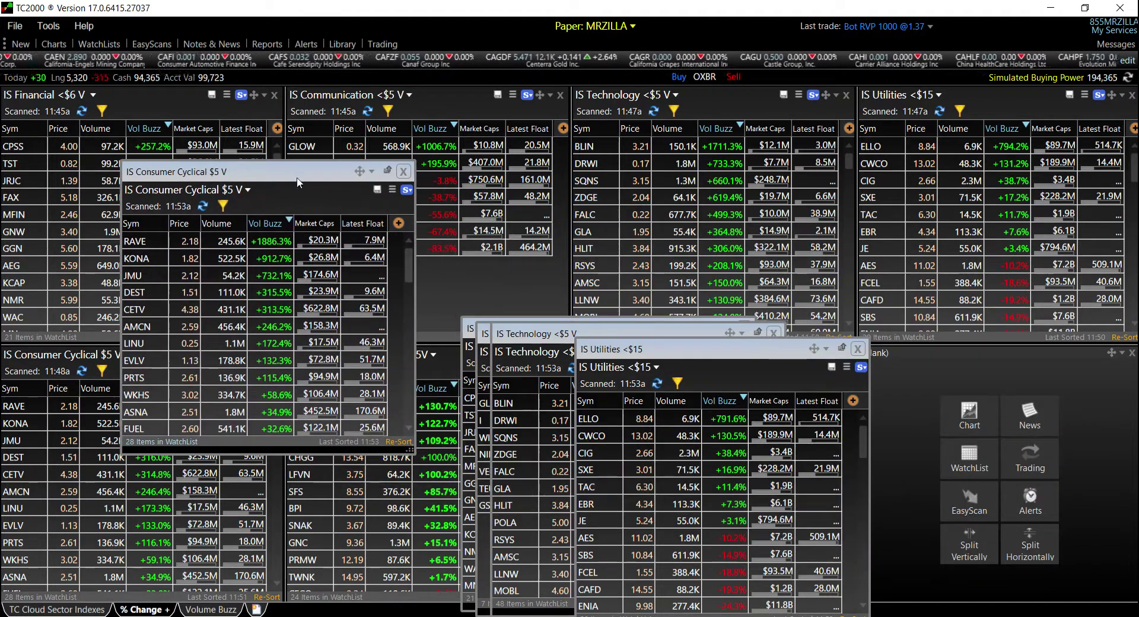
{"action": "left_click", "coordinate": [373, 173]}
{"action": "left_click", "coordinate": [426, 208]}
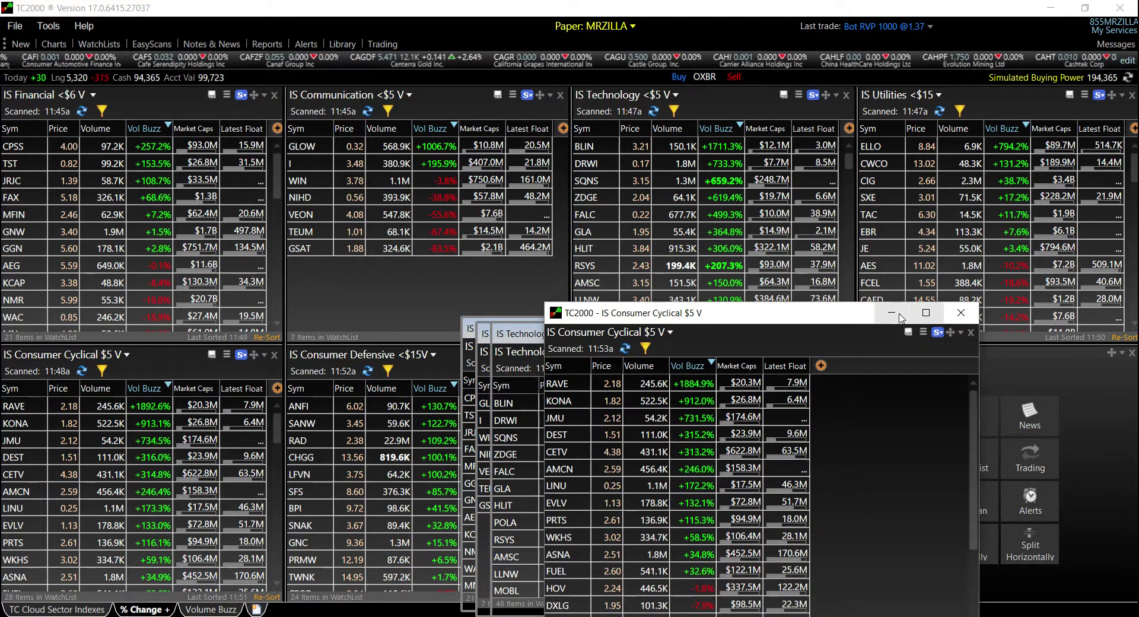
{"action": "left_click", "coordinate": [891, 312]}
Step: Float the duplicated IS Utilities, IS Technology, IS Communication and IS Financial watchlists in separate new layout windows
{"action": "left_click", "coordinate": [827, 350]}
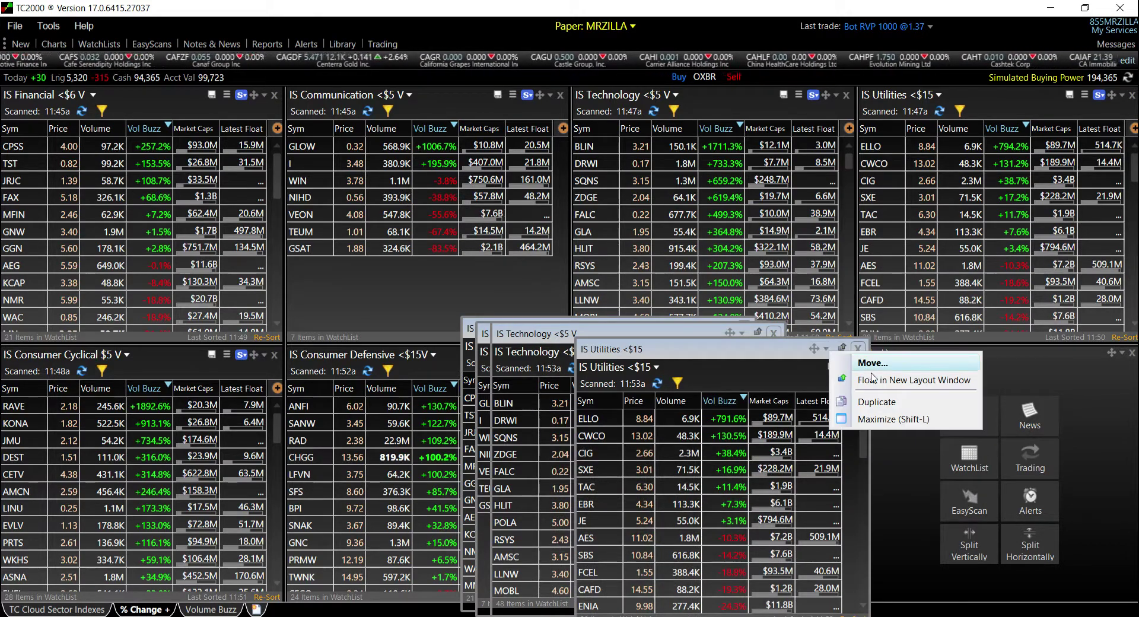
{"action": "left_click", "coordinate": [878, 366]}
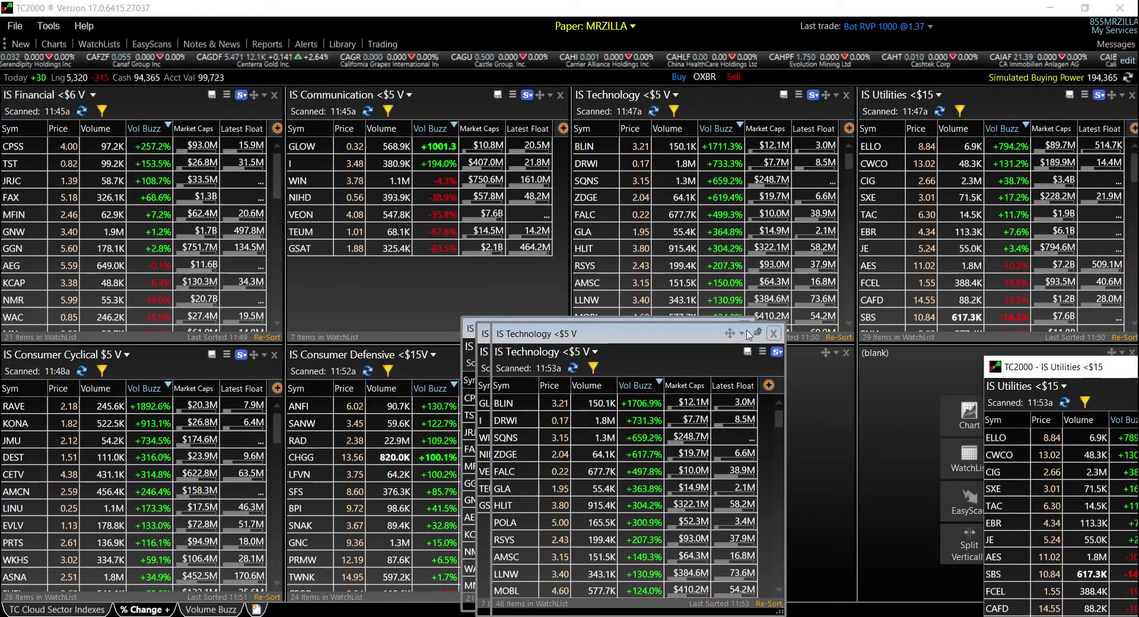
{"action": "left_click", "coordinate": [742, 334]}
{"action": "left_click", "coordinate": [806, 357]}
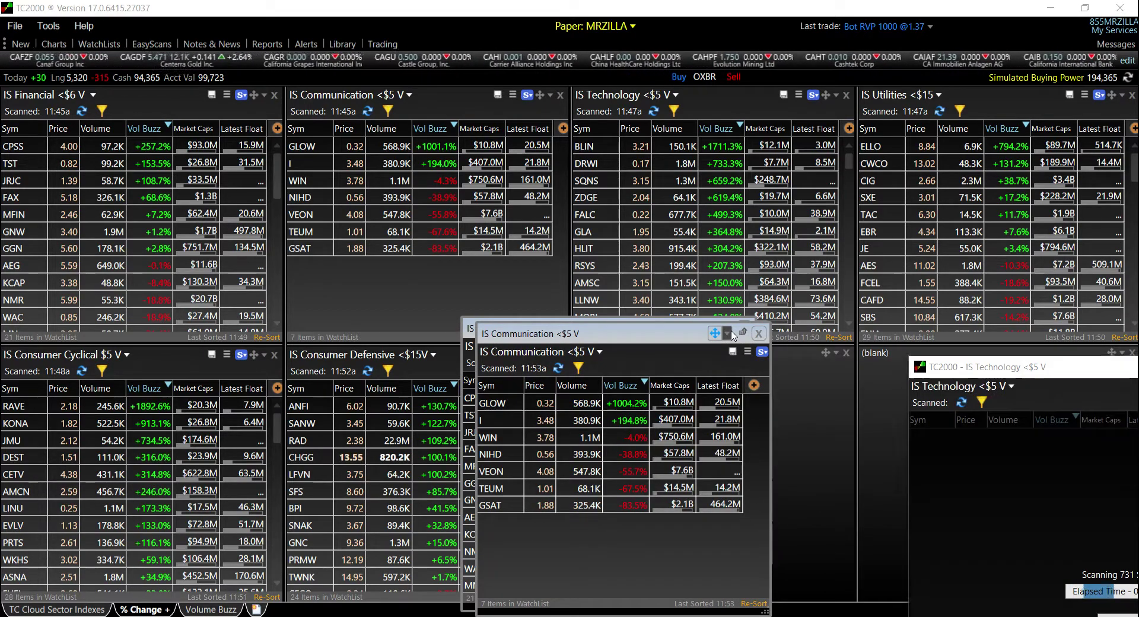
{"action": "left_click", "coordinate": [732, 334]}
{"action": "left_click", "coordinate": [783, 364]}
{"action": "left_click", "coordinate": [712, 328]}
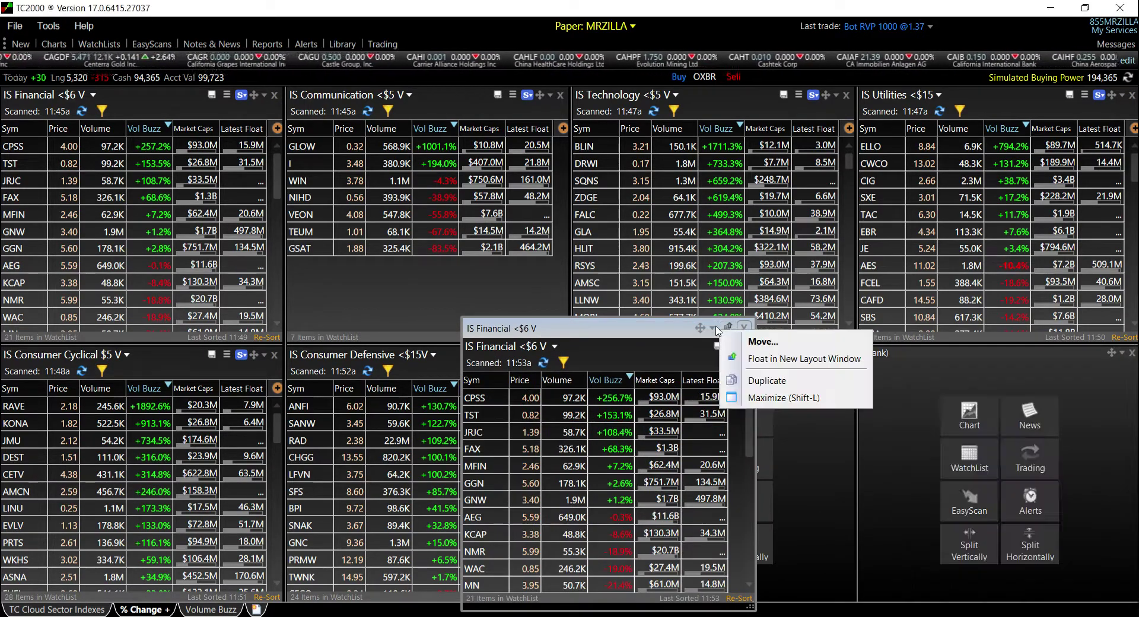
{"action": "left_click", "coordinate": [773, 359]}
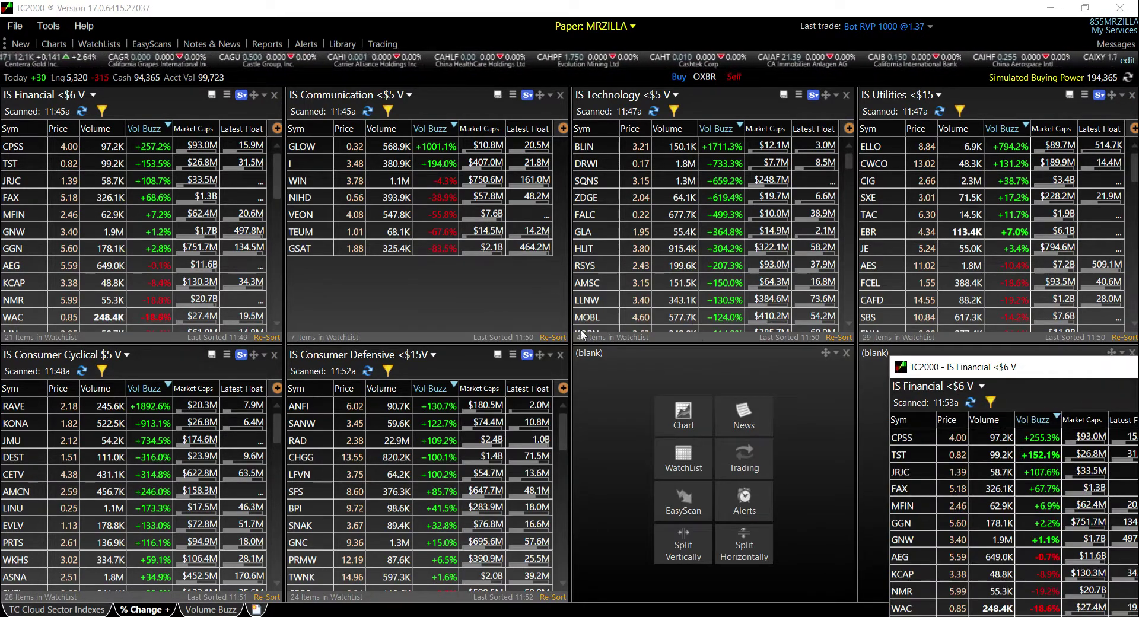
Step: Duplicate the IS Consumer Defensive <$15V watchlist, float the copy in a new layout window and minimize it
{"action": "left_click", "coordinate": [550, 354]}
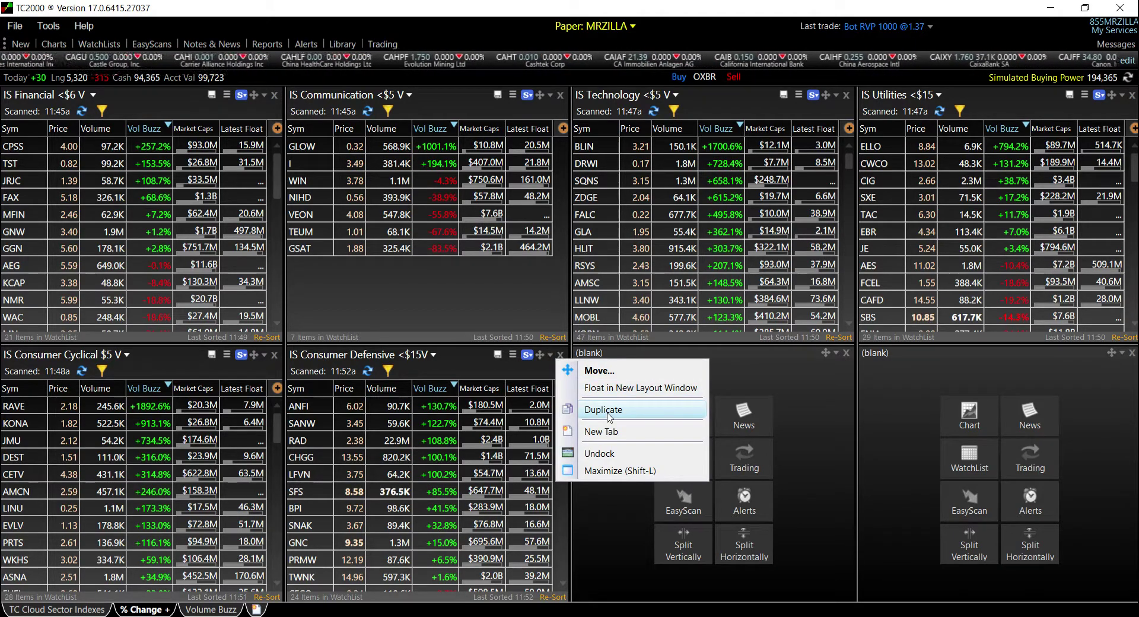
{"action": "left_click", "coordinate": [603, 409]}
{"action": "left_click", "coordinate": [623, 239]}
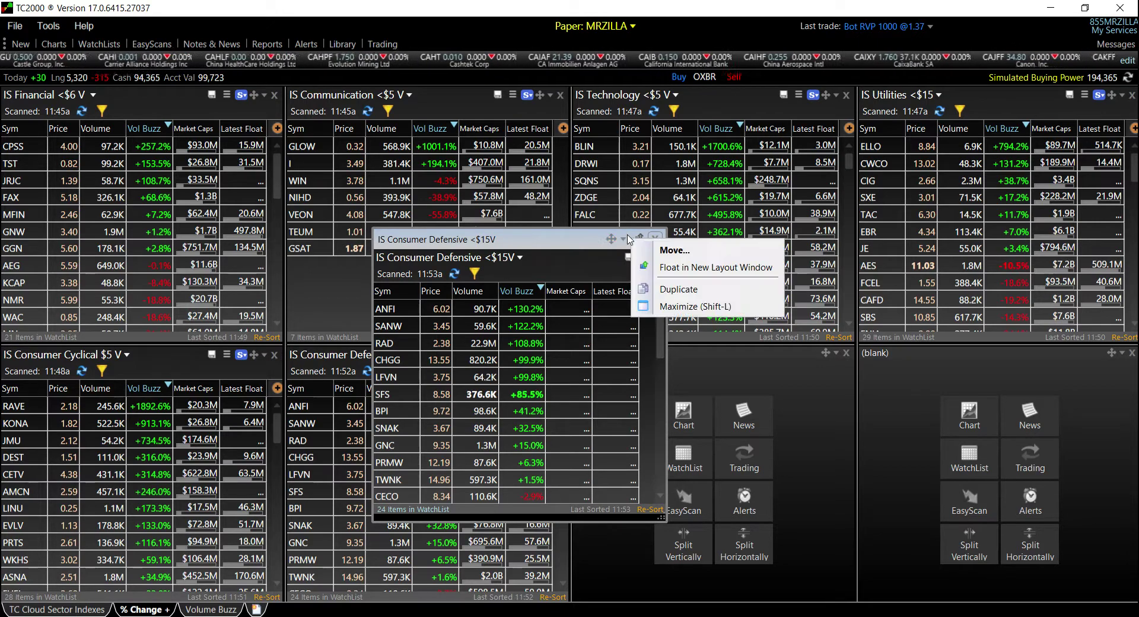
{"action": "left_click", "coordinate": [669, 270]}
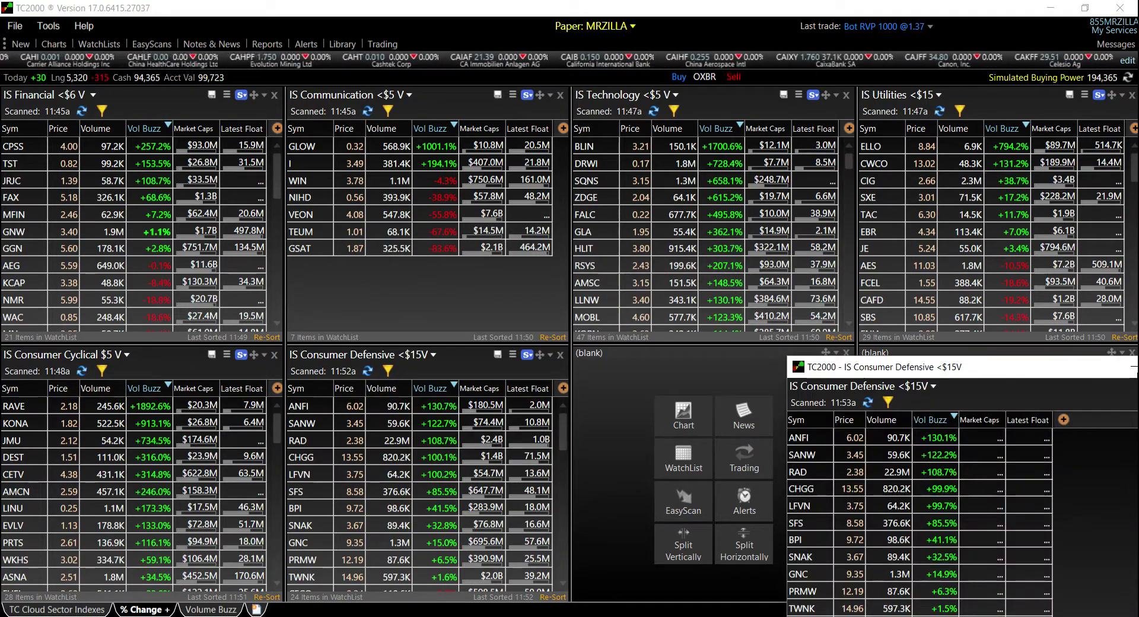
{"action": "left_click", "coordinate": [1133, 367]}
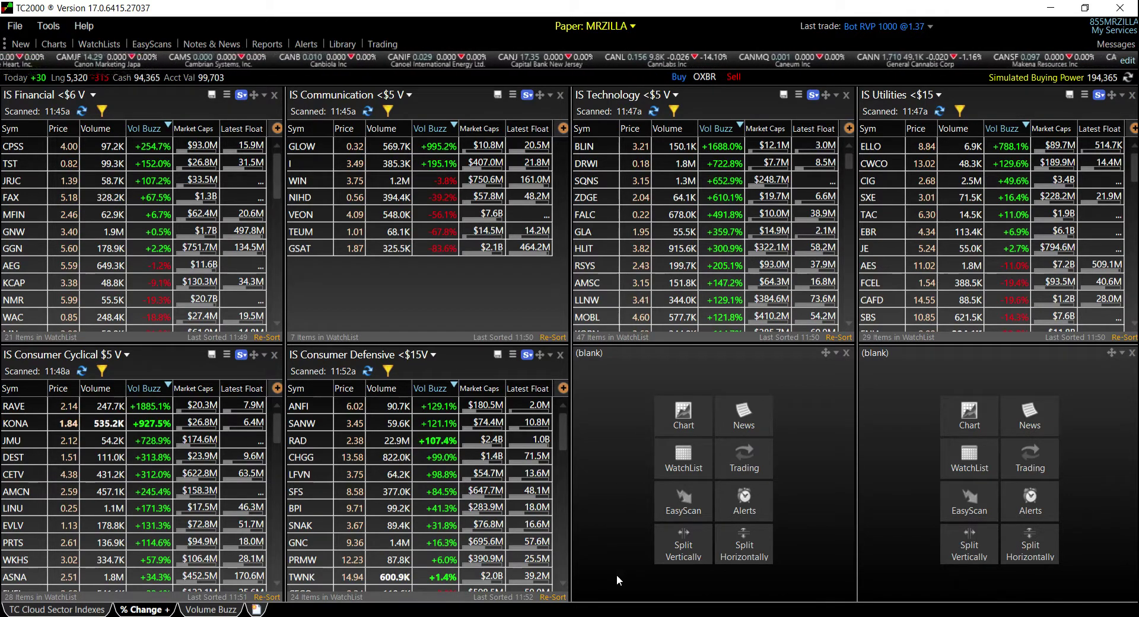
Step: Create a layout from the four-pane starter and close one pane in each row, leaving two full-width stacked panes
{"action": "left_click", "coordinate": [255, 609]}
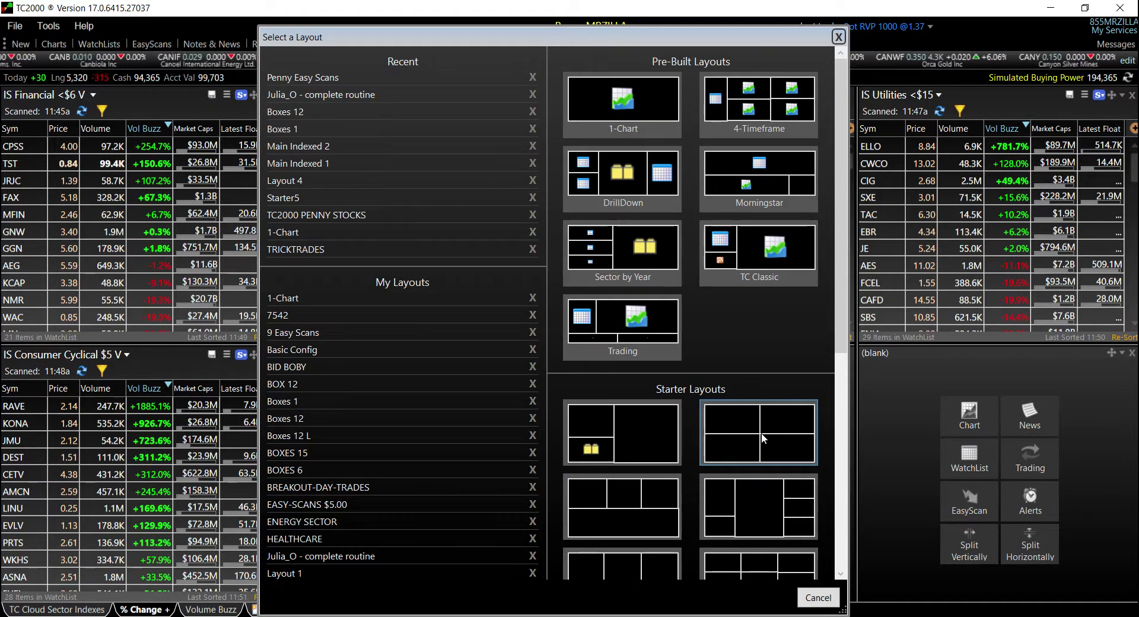
{"action": "left_click", "coordinate": [760, 433]}
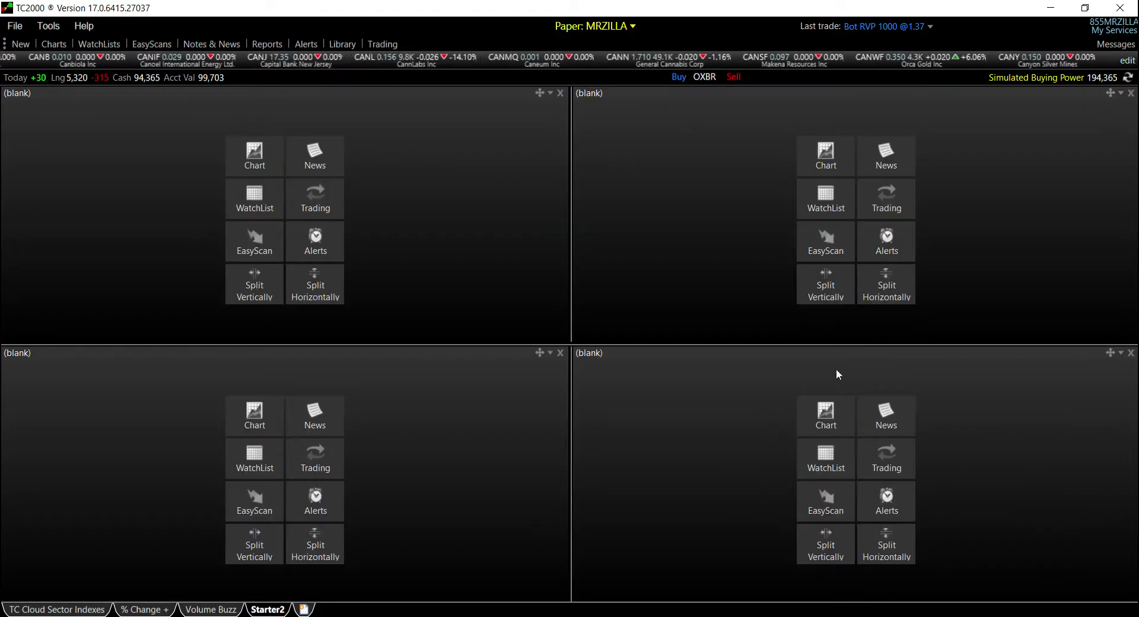
{"action": "left_click", "coordinate": [1131, 94]}
{"action": "left_click", "coordinate": [1108, 119]}
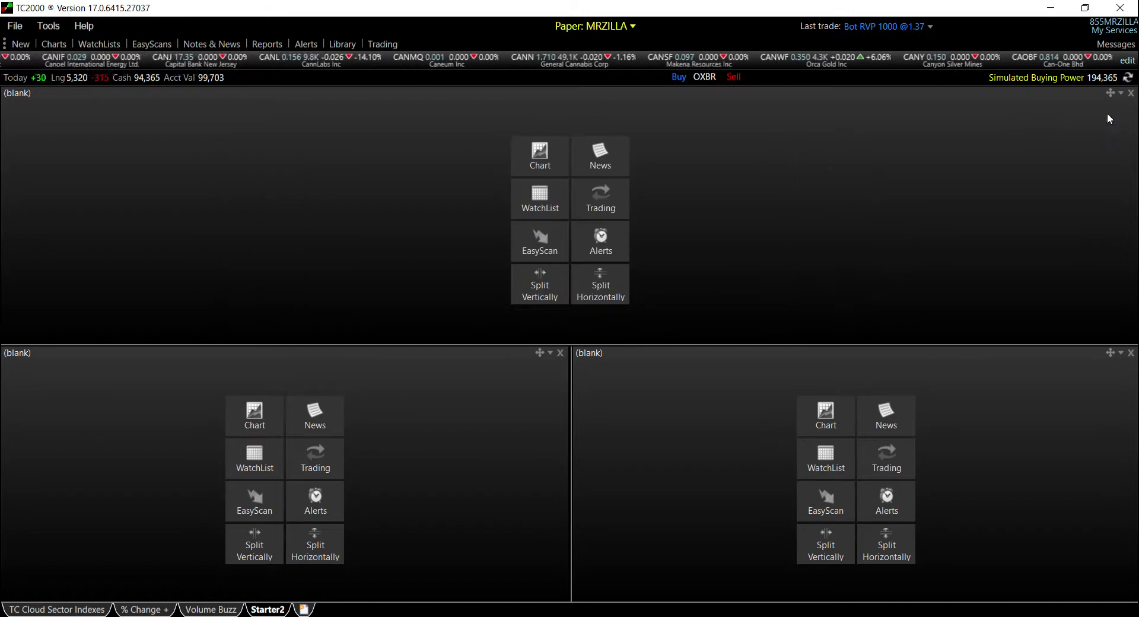
{"action": "left_click", "coordinate": [1130, 354]}
{"action": "left_click", "coordinate": [1087, 369]}
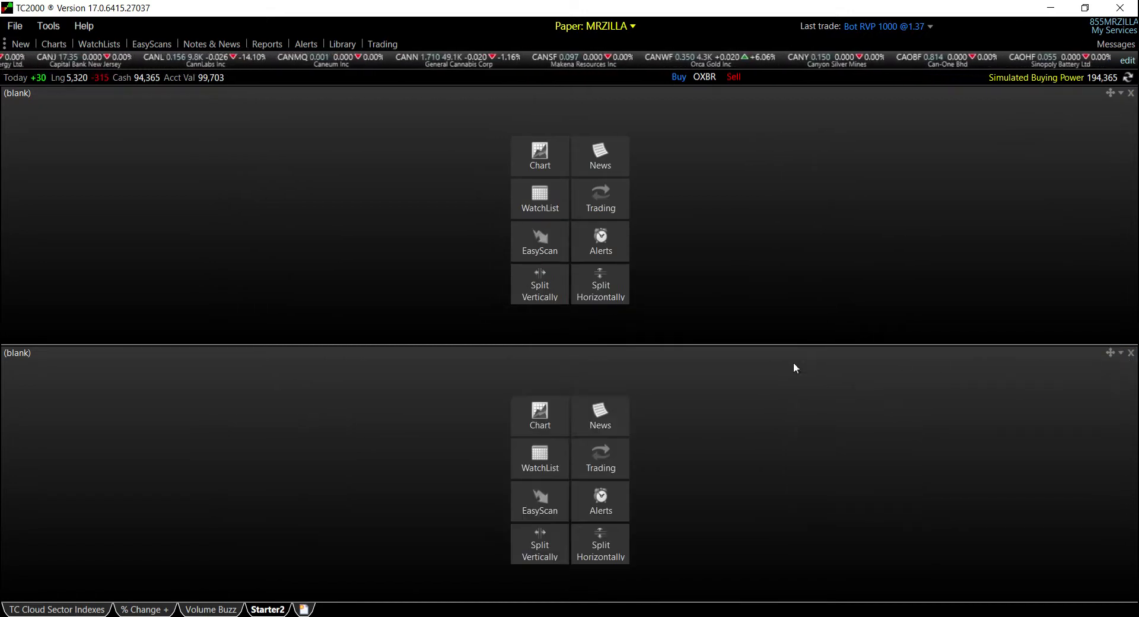
Step: Rename the new two-pane layout as "Box 2 <>"
{"action": "right_click", "coordinate": [264, 610]}
{"action": "left_click", "coordinate": [308, 568]}
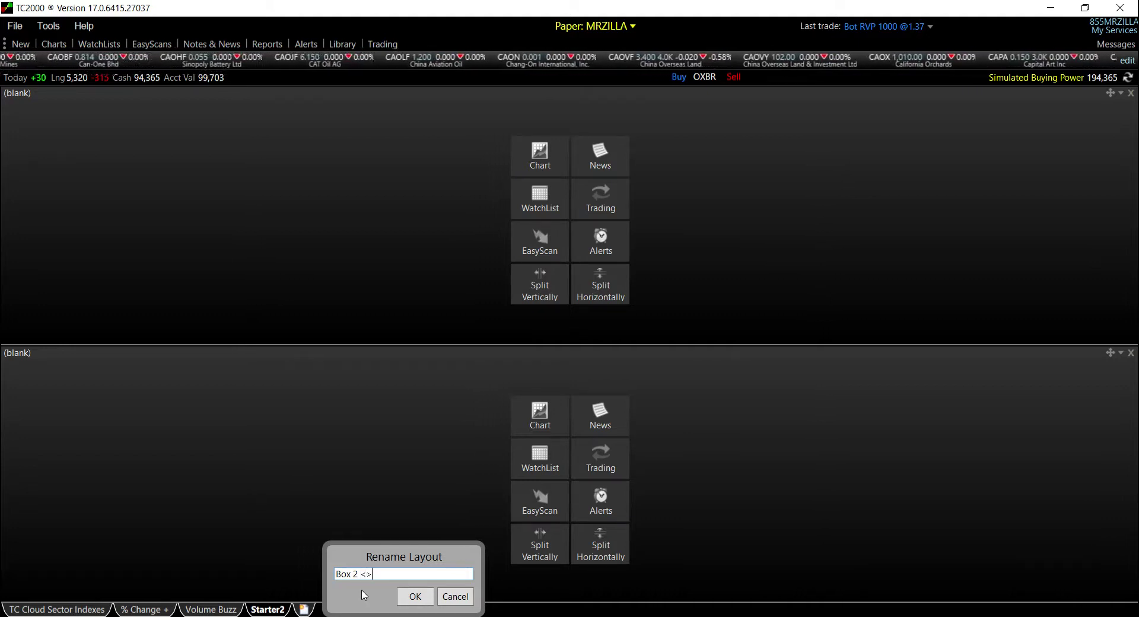
{"action": "left_click", "coordinate": [415, 596]}
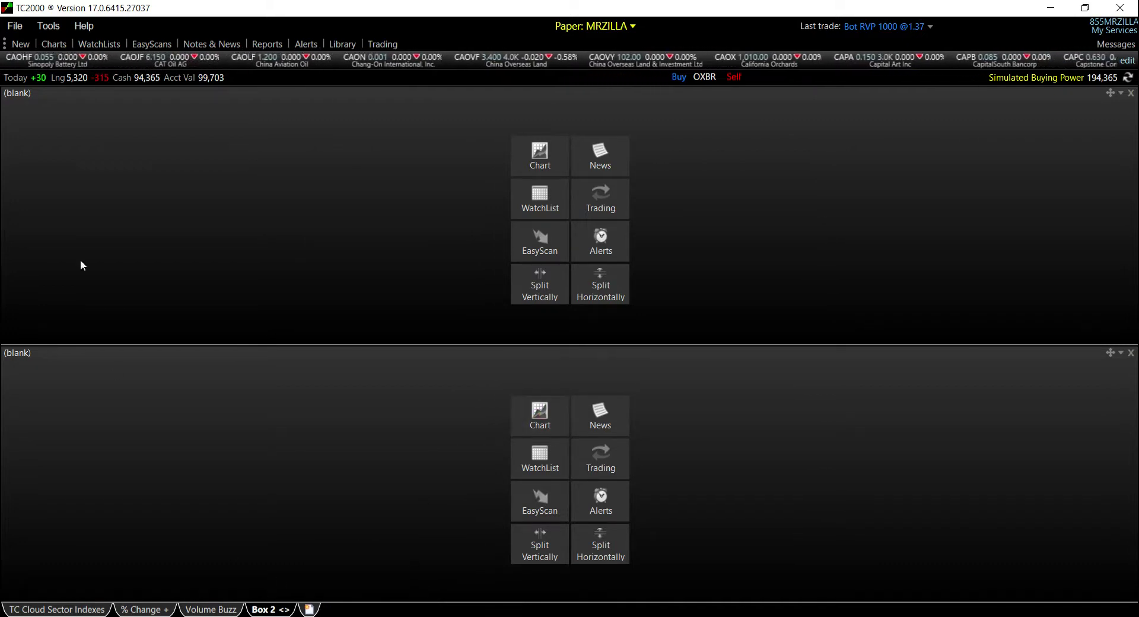
Step: Save the open layouts as the layout group "TC2000 Cloud Sector Indexes"
{"action": "left_click", "coordinate": [13, 26]}
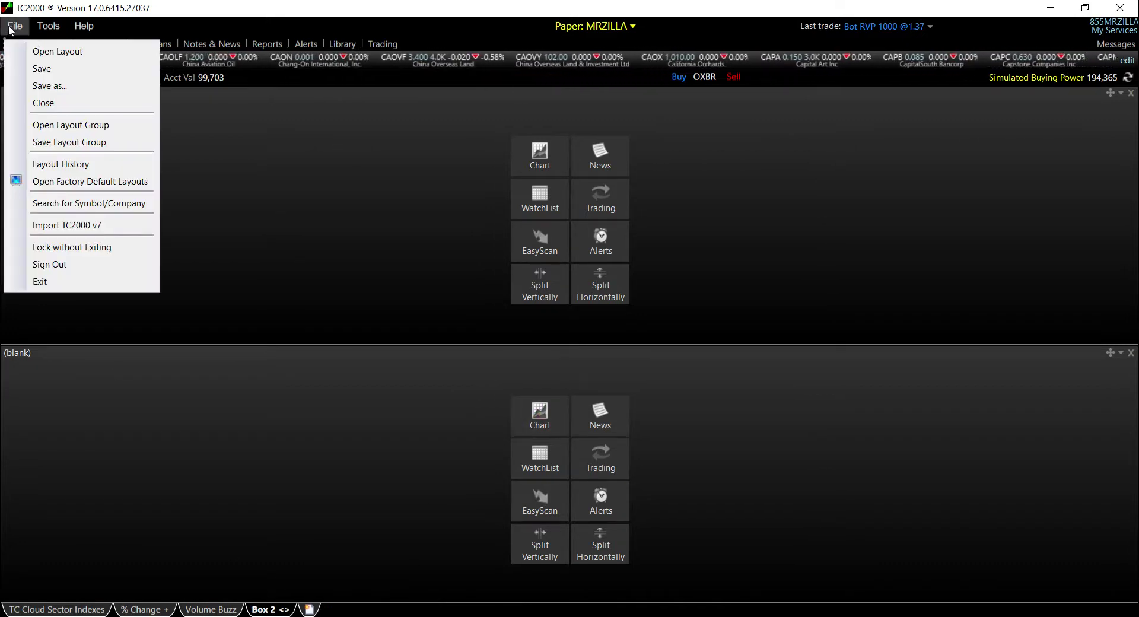
{"action": "left_click", "coordinate": [69, 142]}
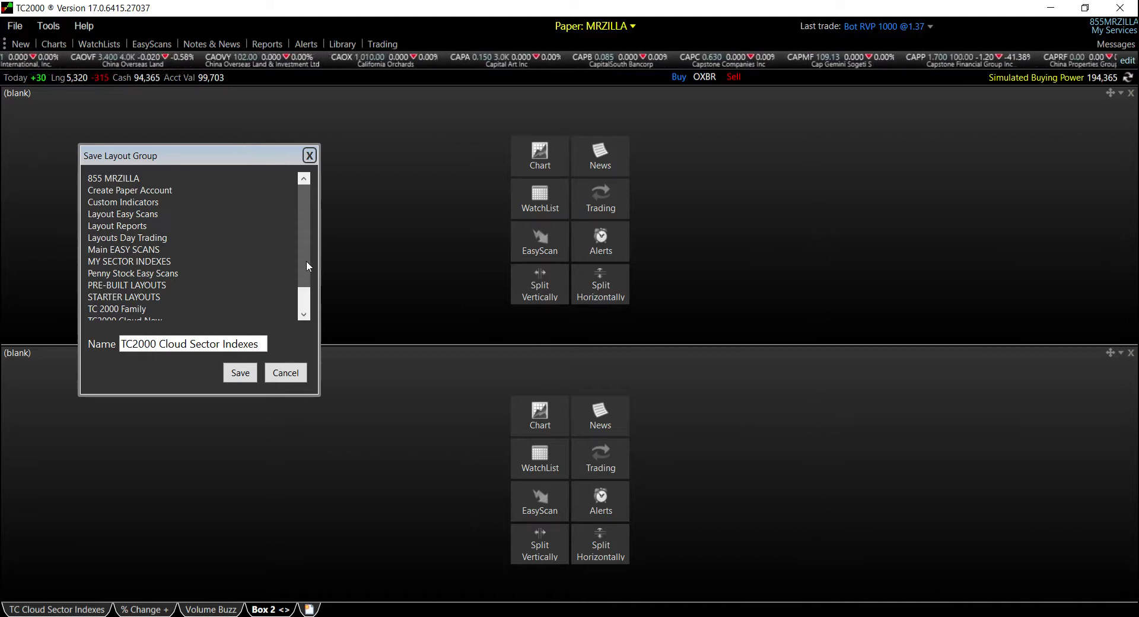
{"action": "left_click_drag", "start_coordinate": [306, 261], "coordinate": [307, 304]}
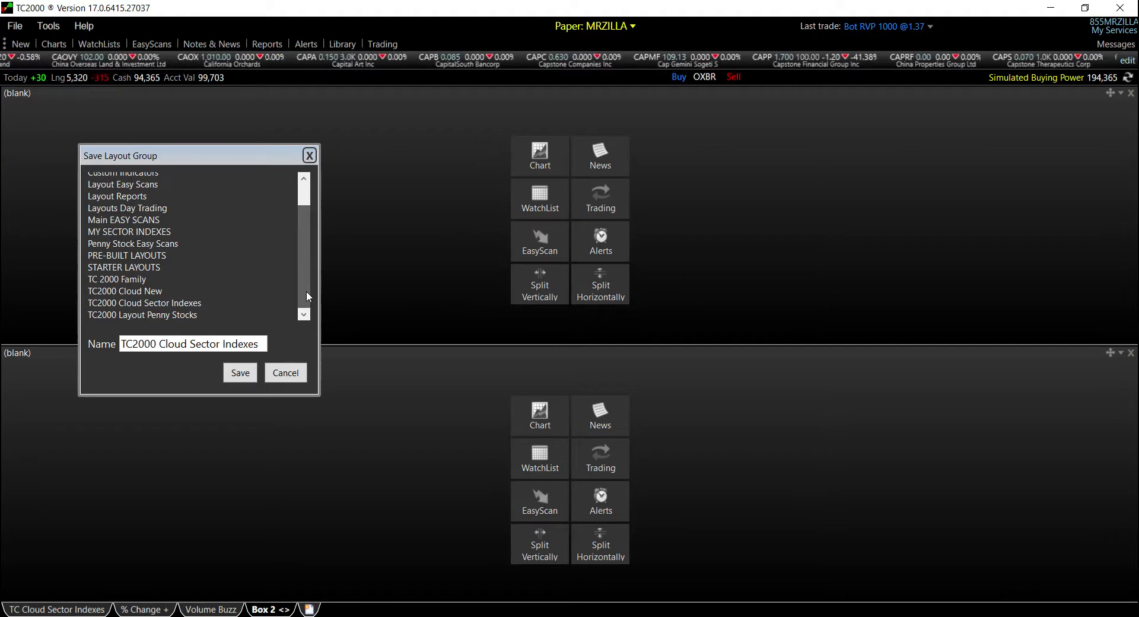
{"action": "left_click_drag", "start_coordinate": [307, 293], "coordinate": [306, 292]}
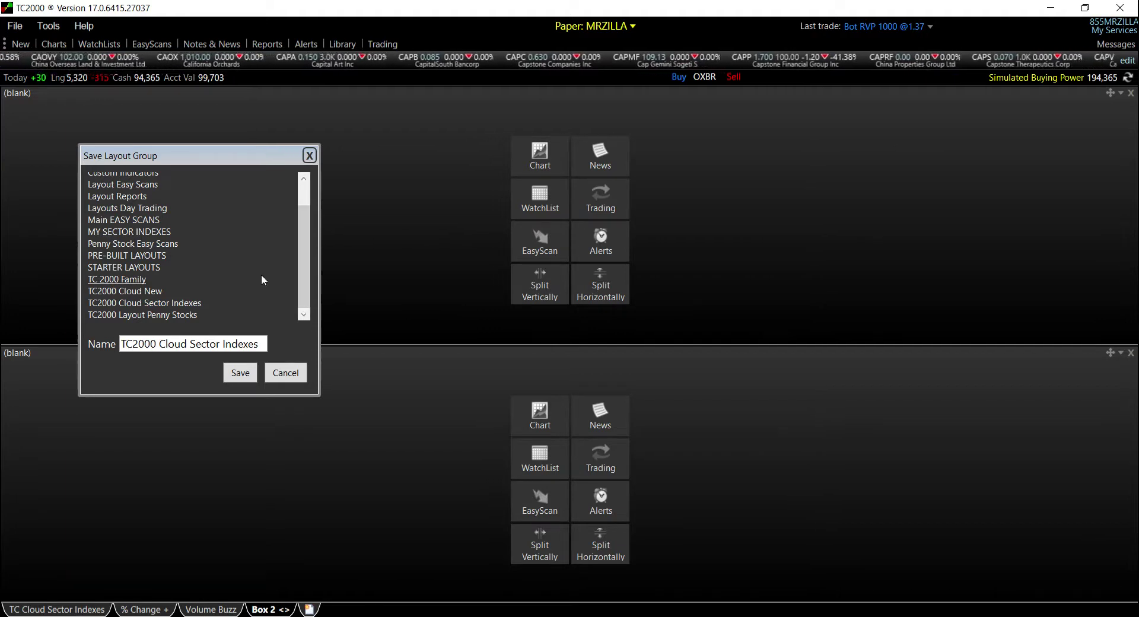
{"action": "double_click", "coordinate": [146, 268]}
{"action": "left_click", "coordinate": [176, 291]}
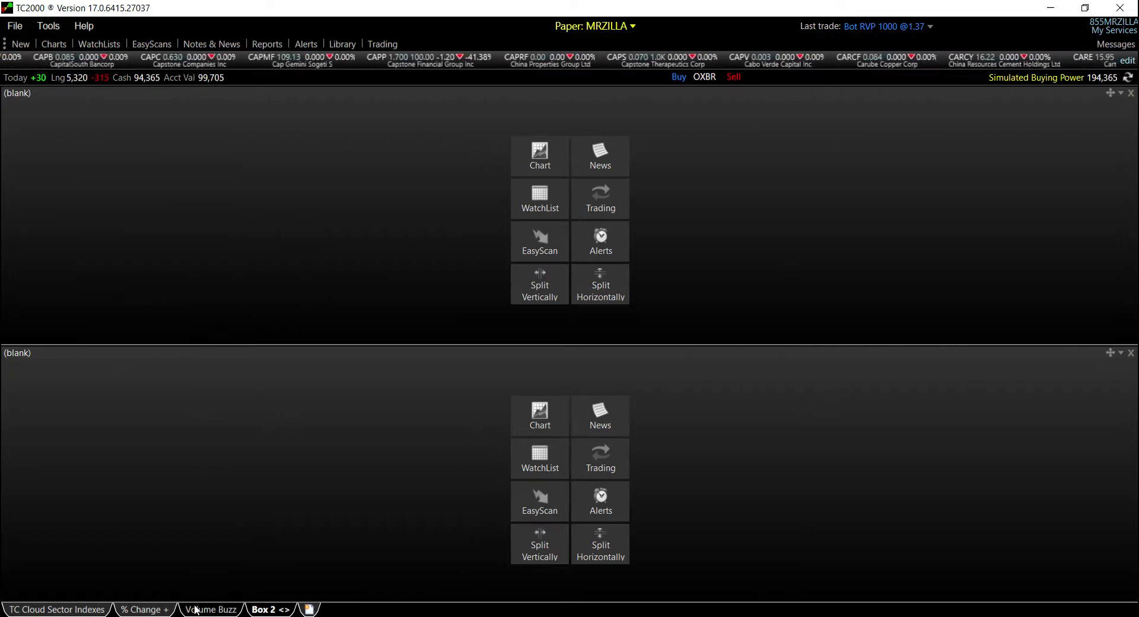
{"action": "left_click", "coordinate": [145, 609]}
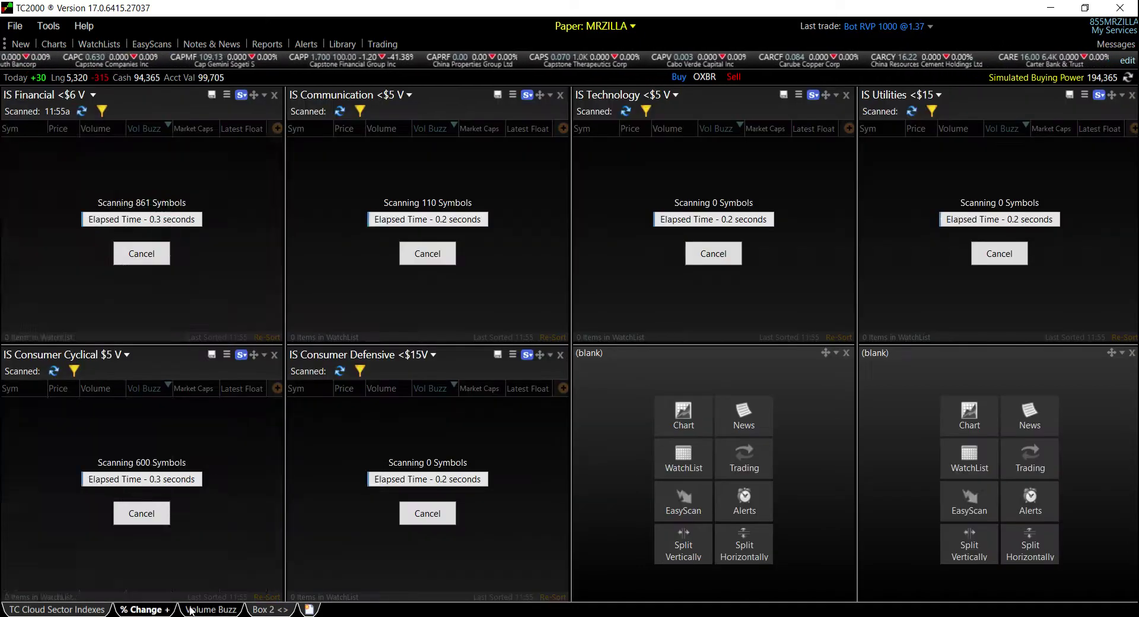
{"action": "left_click", "coordinate": [309, 609]}
{"action": "left_click", "coordinate": [891, 38]}
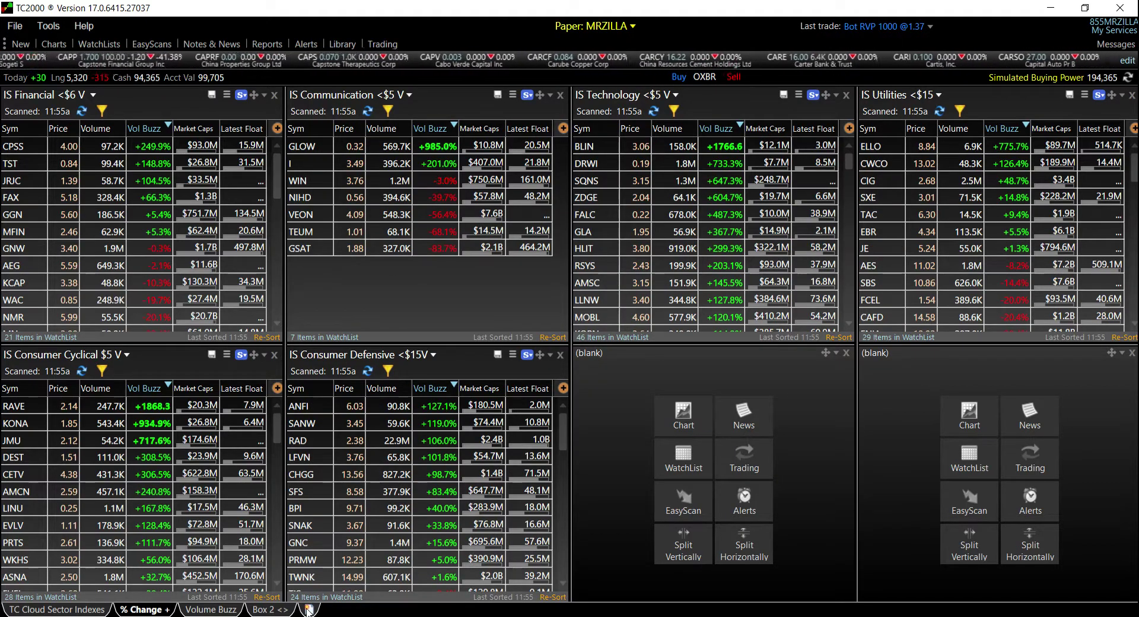
Step: Split the upper pane of the Box 2 <> layout vertically into four equal panes
{"action": "left_click", "coordinate": [274, 609]}
{"action": "left_click", "coordinate": [536, 292]}
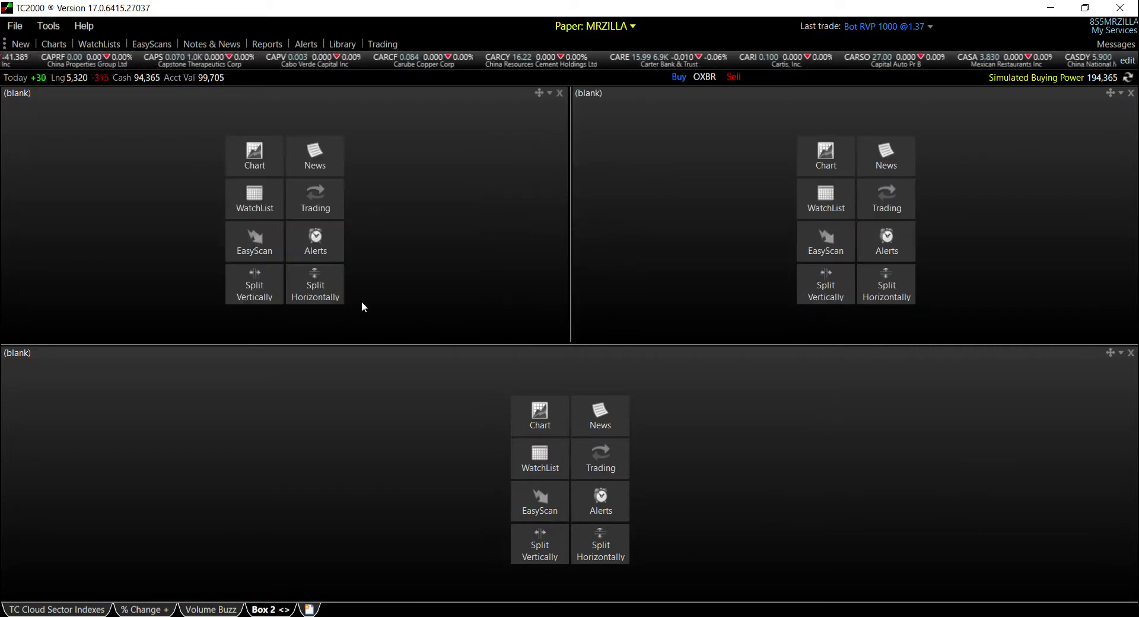
{"action": "left_click", "coordinate": [244, 295]}
{"action": "left_click", "coordinate": [545, 297]}
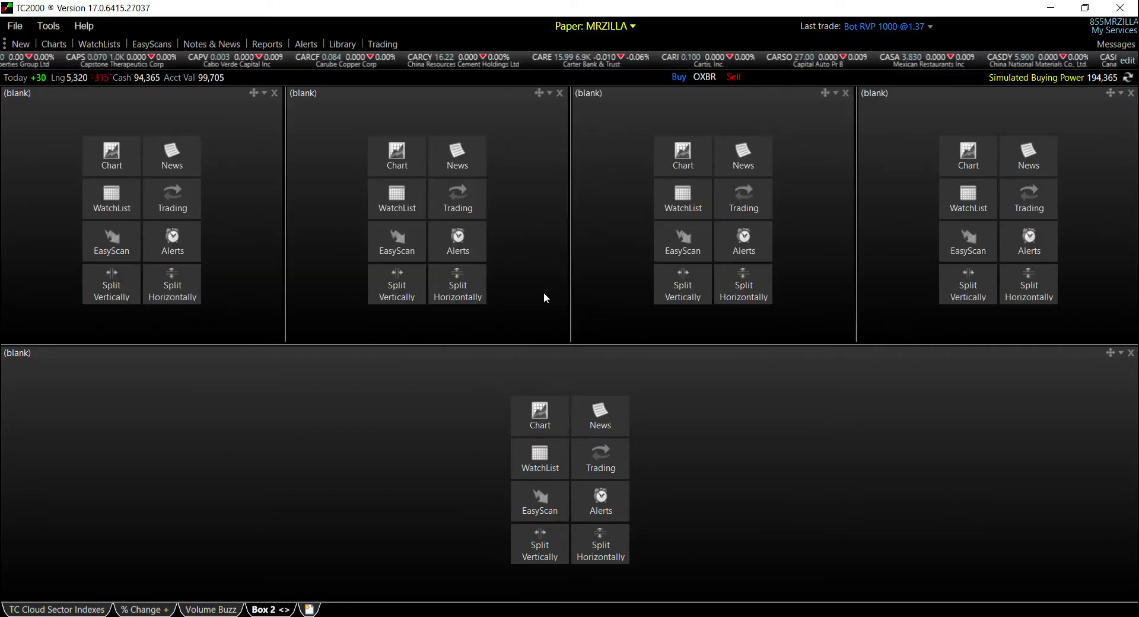
Step: Split the lower pane vertically into three and align its two dividers with the first two dividers of the upper row
{"action": "left_click", "coordinate": [531, 558]}
{"action": "left_click", "coordinate": [231, 550]}
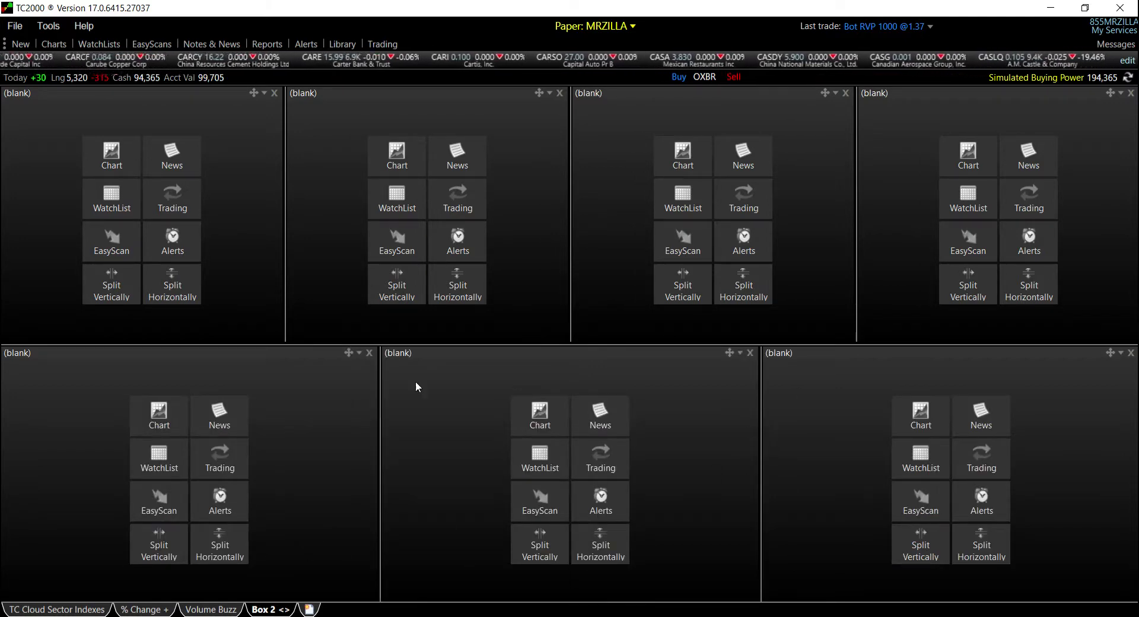
{"action": "left_click_drag", "start_coordinate": [378, 386], "coordinate": [284, 397]}
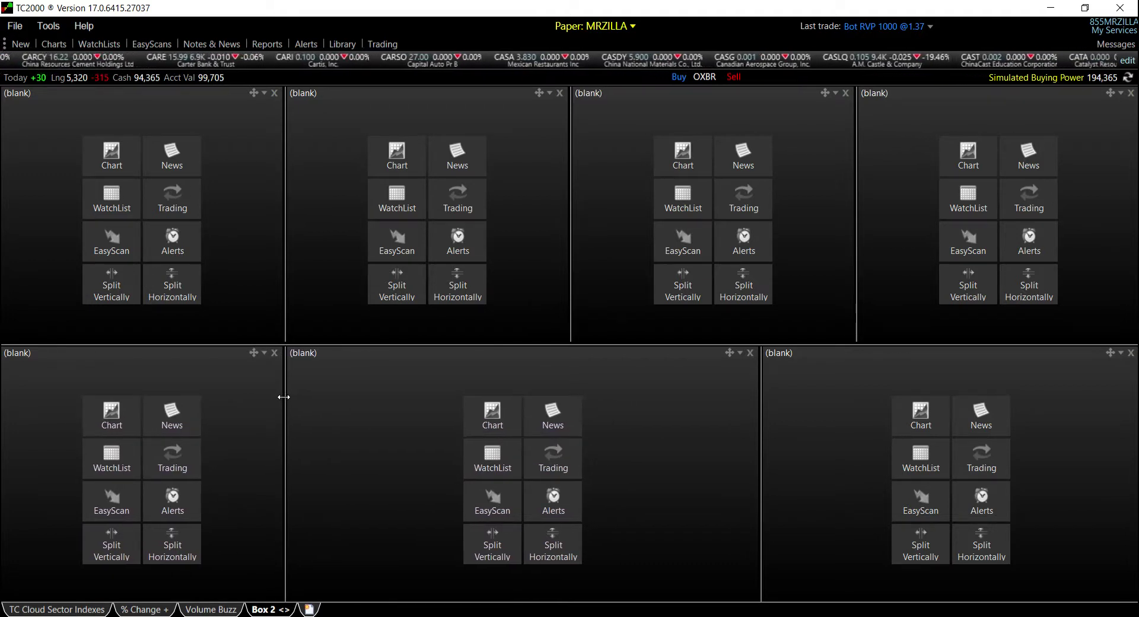
{"action": "left_click_drag", "start_coordinate": [758, 416], "coordinate": [569, 409]}
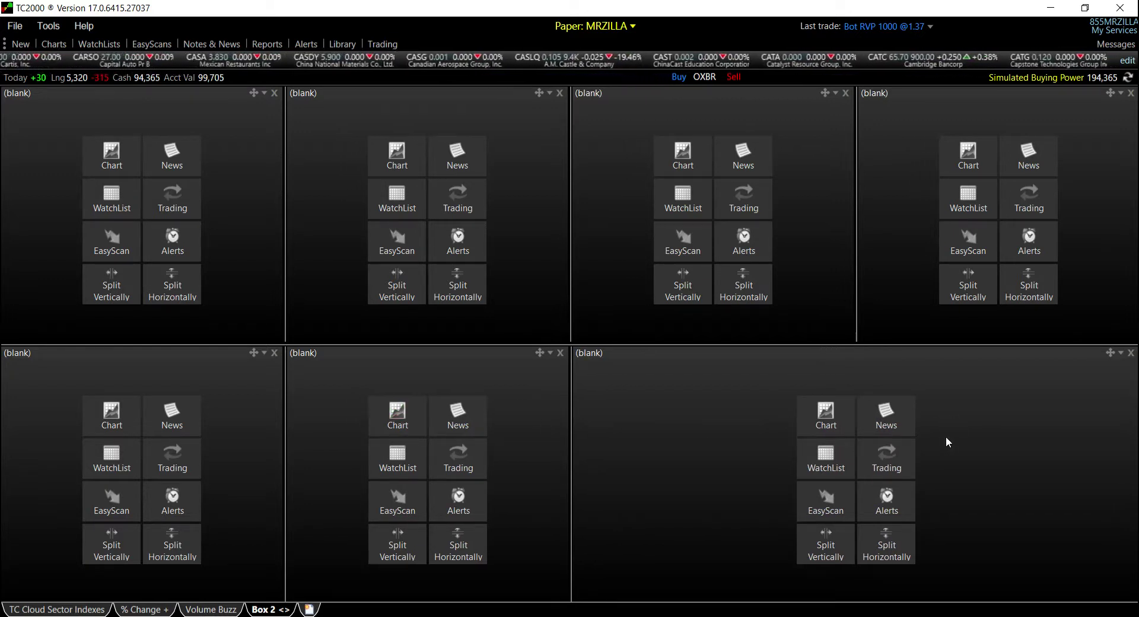
Step: Split the wide last pane of the lower row vertically and adjust the dividers to make four roughly equal panes
{"action": "left_click", "coordinate": [829, 557]}
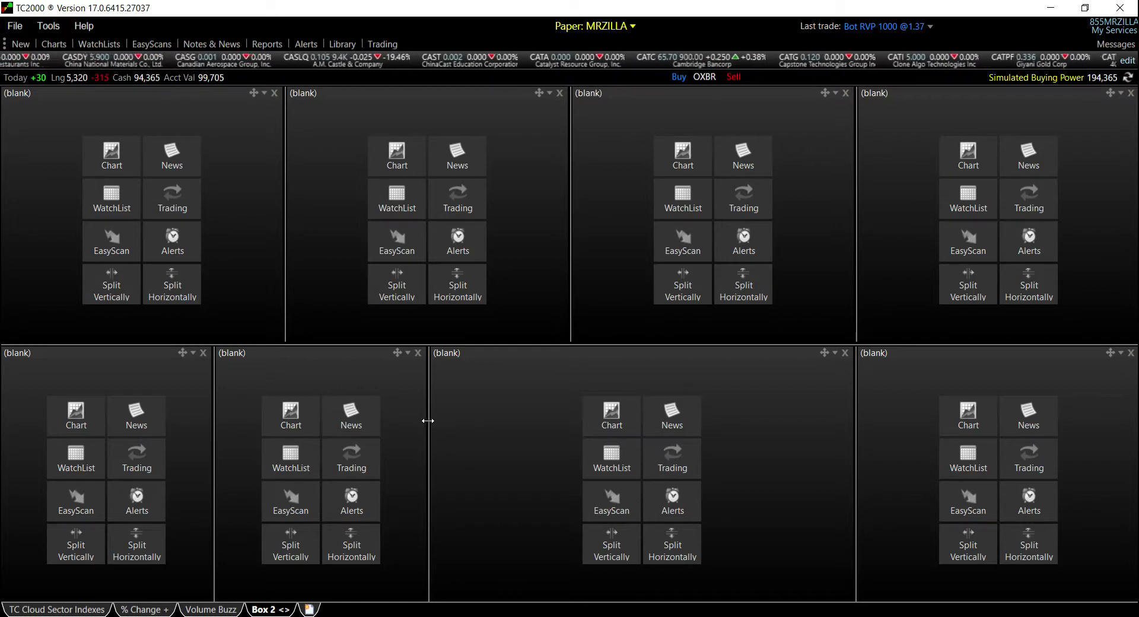
{"action": "left_click_drag", "start_coordinate": [428, 421], "coordinate": [574, 428]}
{"action": "left_click_drag", "start_coordinate": [856, 439], "coordinate": [879, 449]}
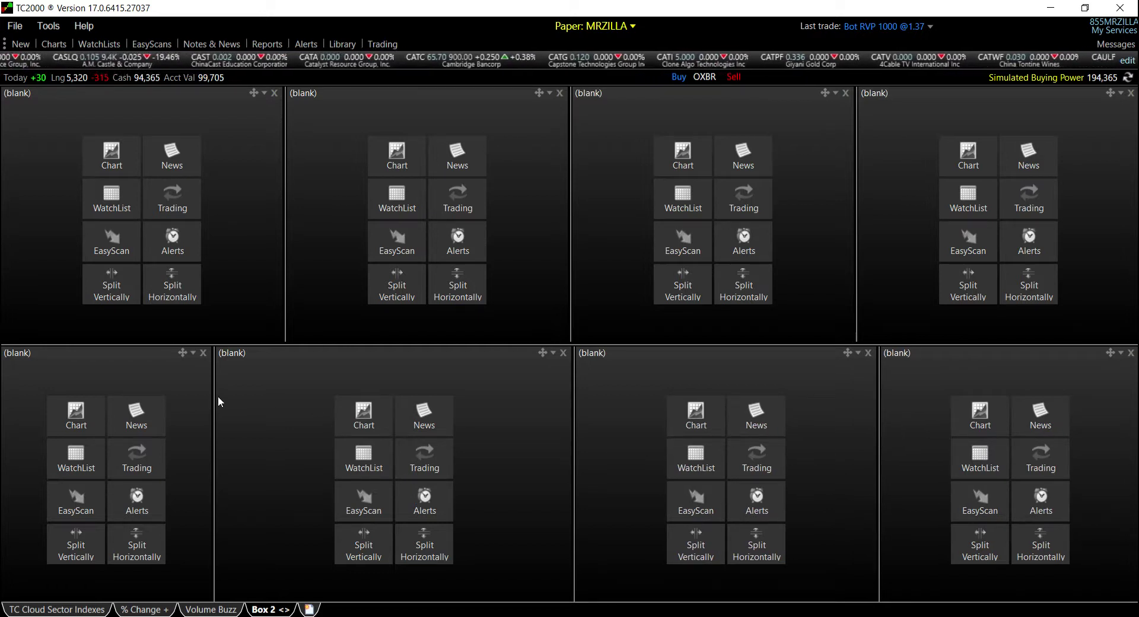
{"action": "left_click_drag", "start_coordinate": [215, 399], "coordinate": [286, 405]}
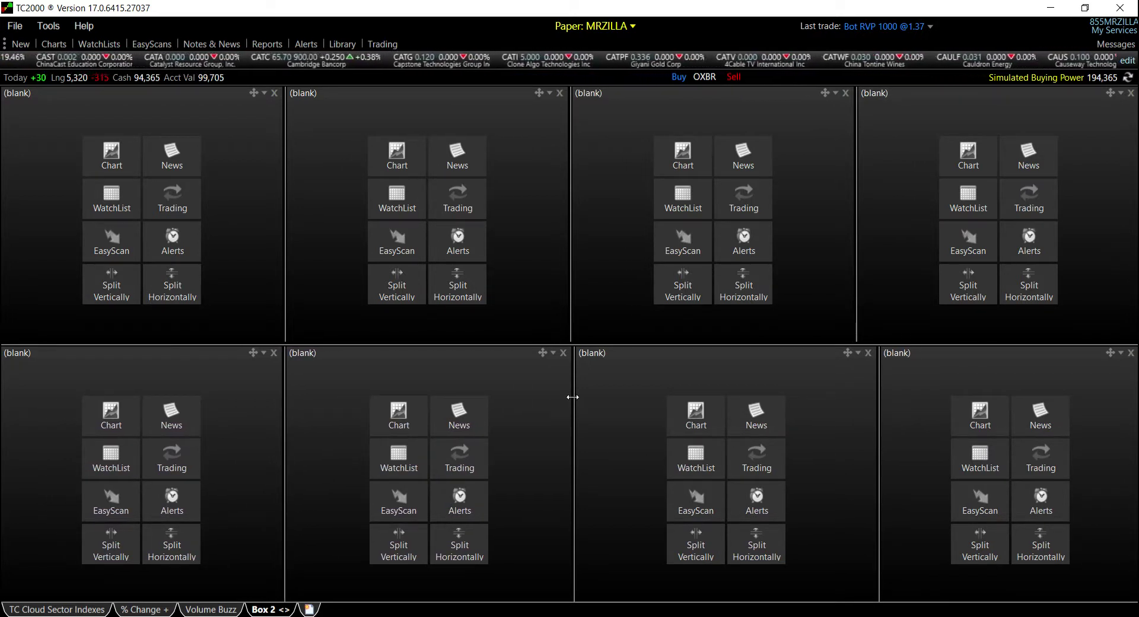
{"action": "left_click_drag", "start_coordinate": [573, 397], "coordinate": [568, 396]}
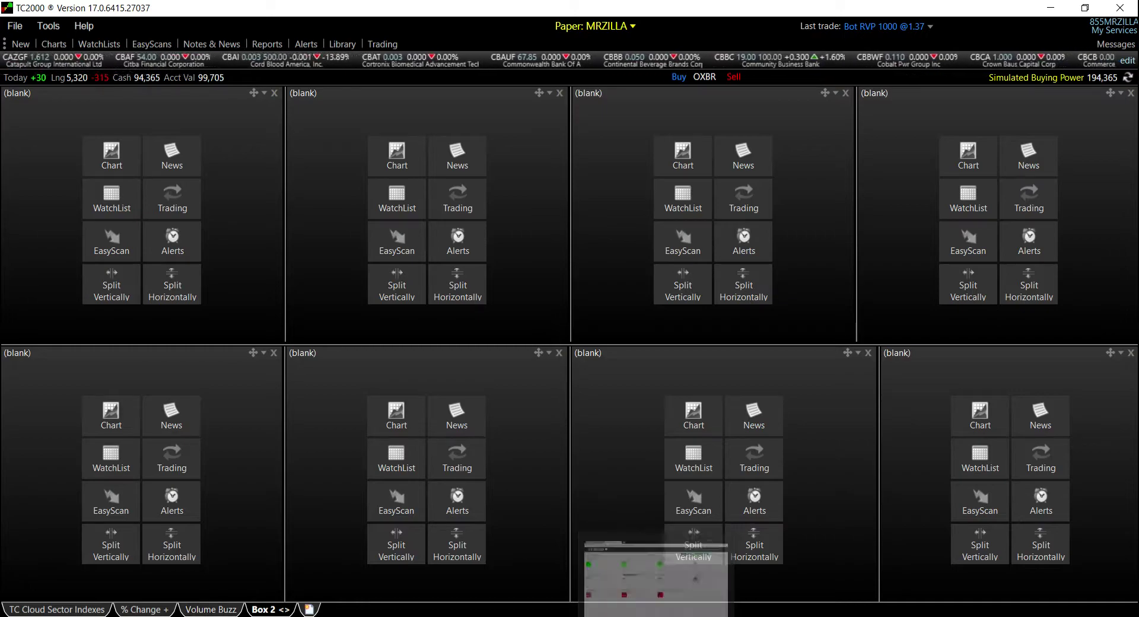
Step: Check the sector ranking on the heatmap, and move the floating IS Technology <$5 V window fully into view before minimizing it
{"action": "left_click", "coordinate": [658, 569]}
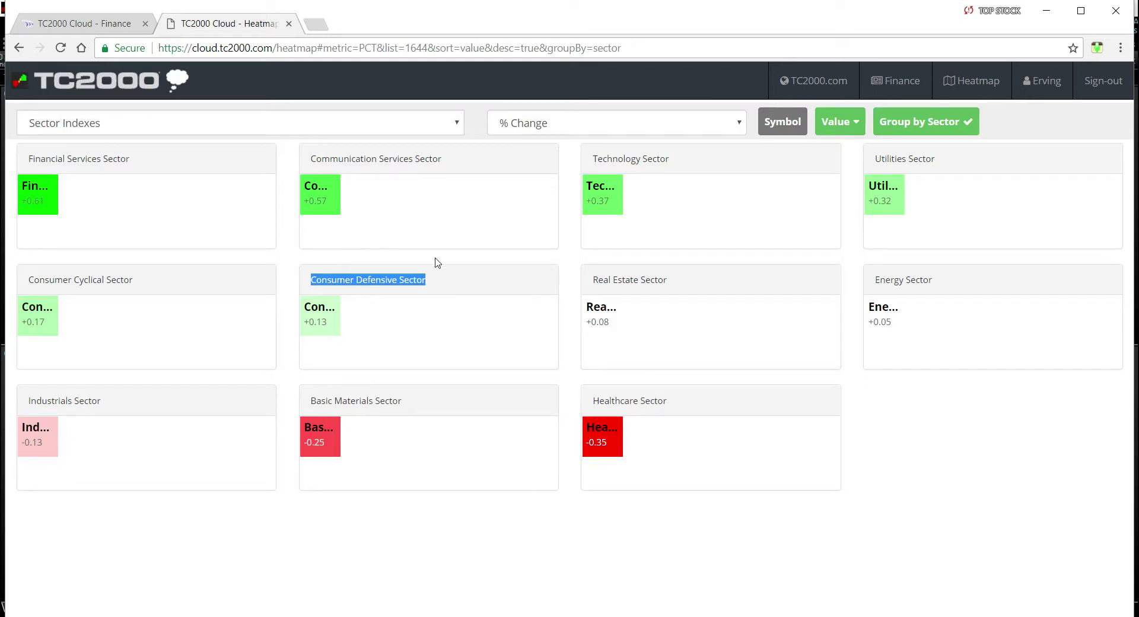
{"action": "left_click", "coordinate": [1044, 11]}
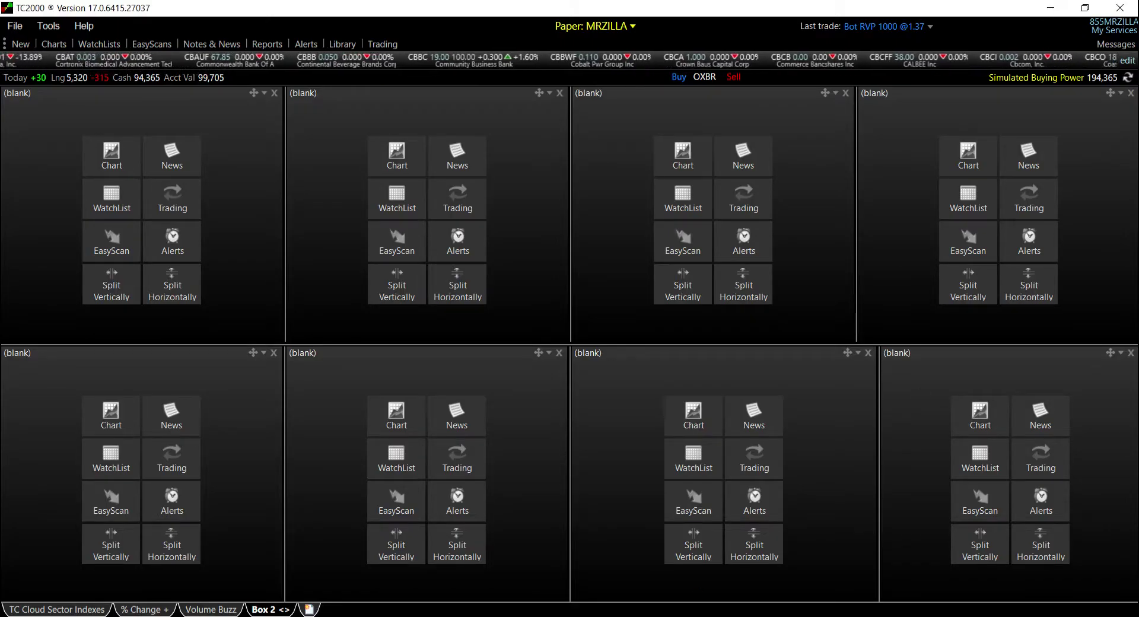
{"action": "mouse_move", "coordinate": [531, 614]}
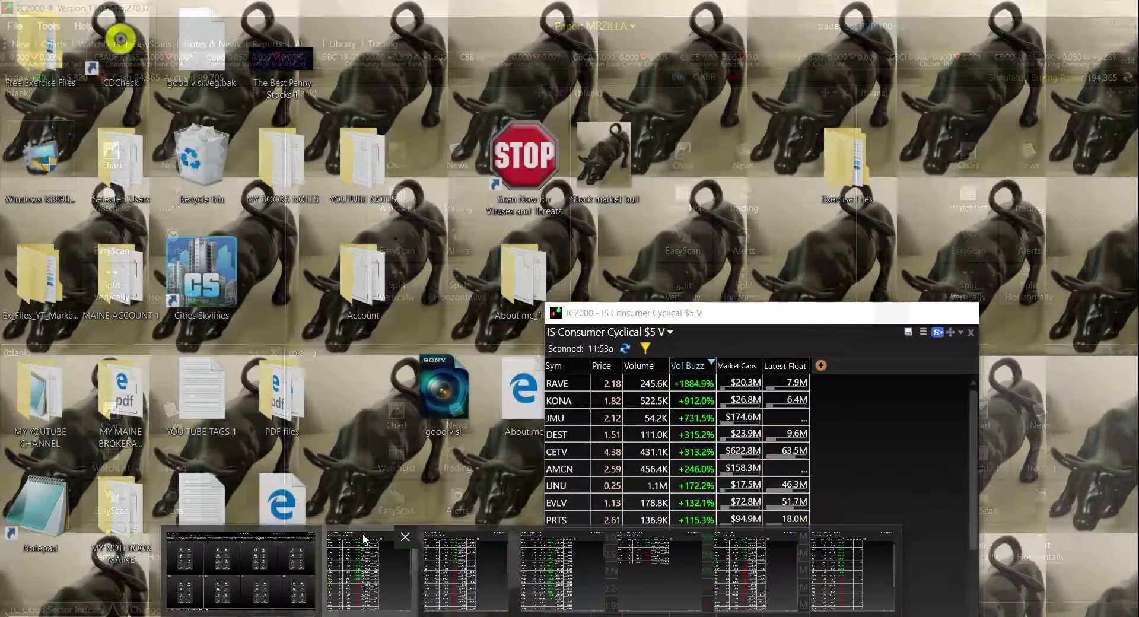
{"action": "left_click", "coordinate": [361, 532]}
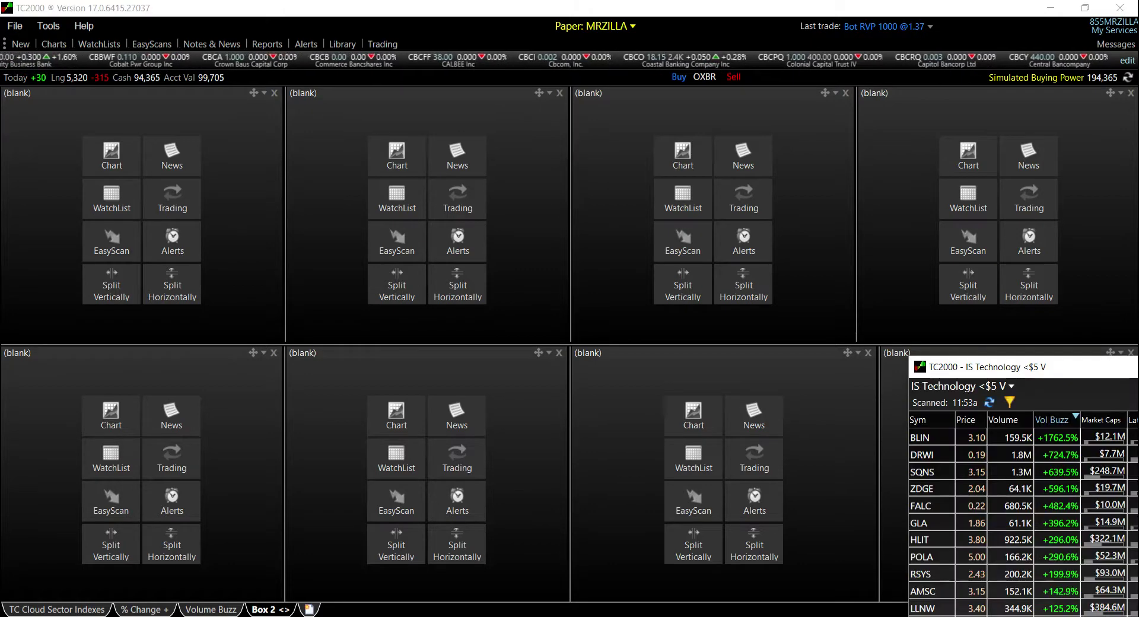
{"action": "left_click_drag", "start_coordinate": [1004, 363], "coordinate": [364, 299]}
{"action": "left_click", "coordinate": [615, 302]}
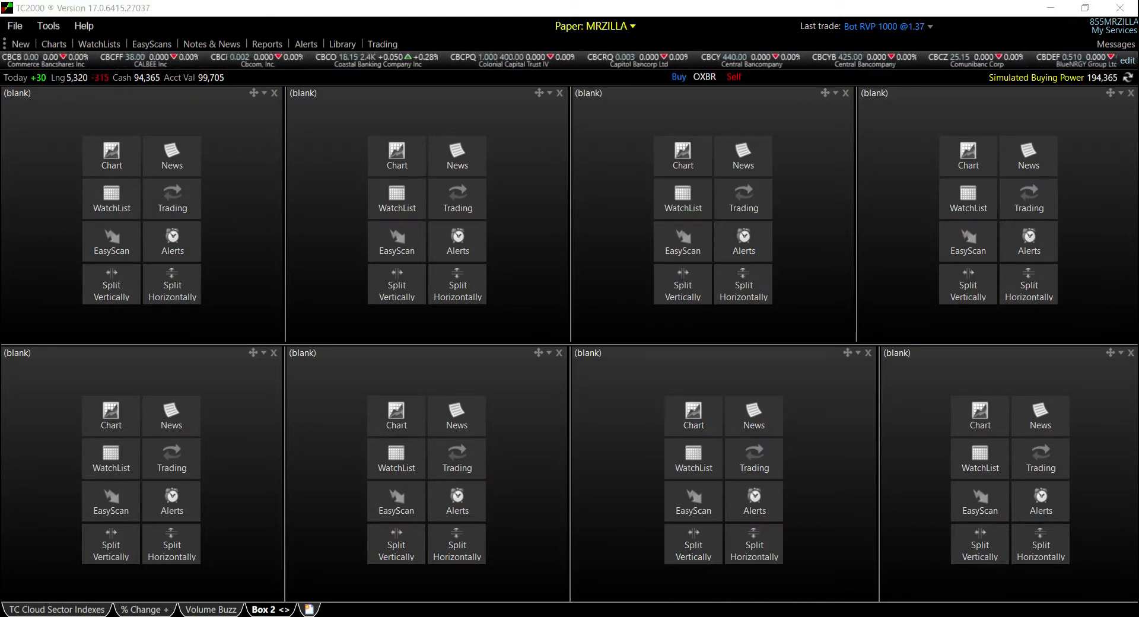
{"action": "key", "text": "alt+Tab"}
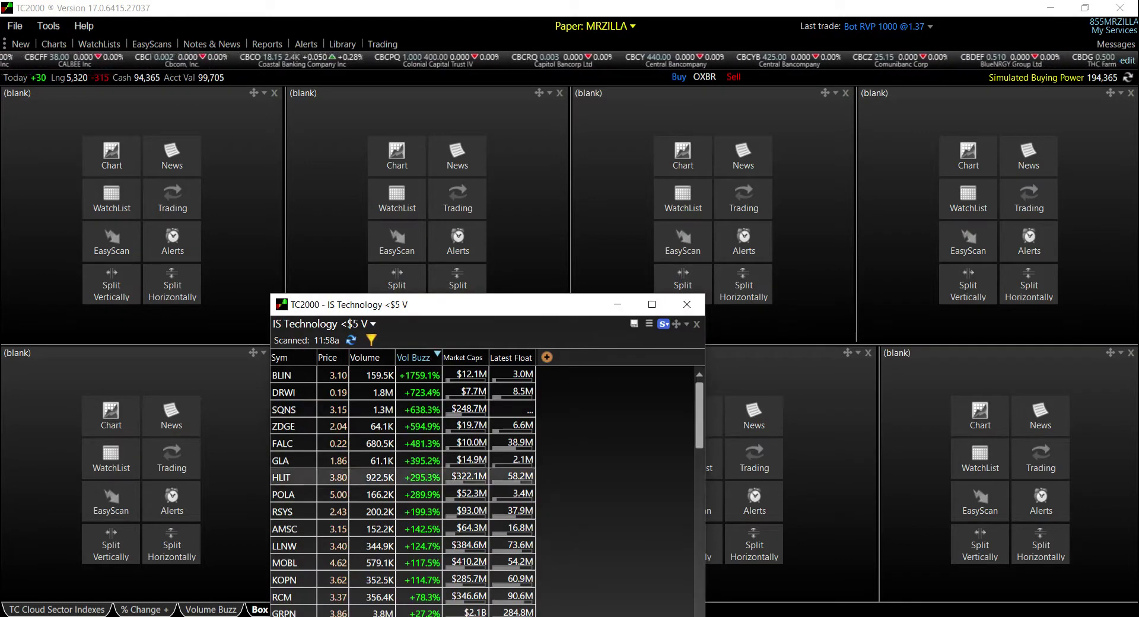
{"action": "left_click_drag", "start_coordinate": [574, 304], "coordinate": [789, 66]}
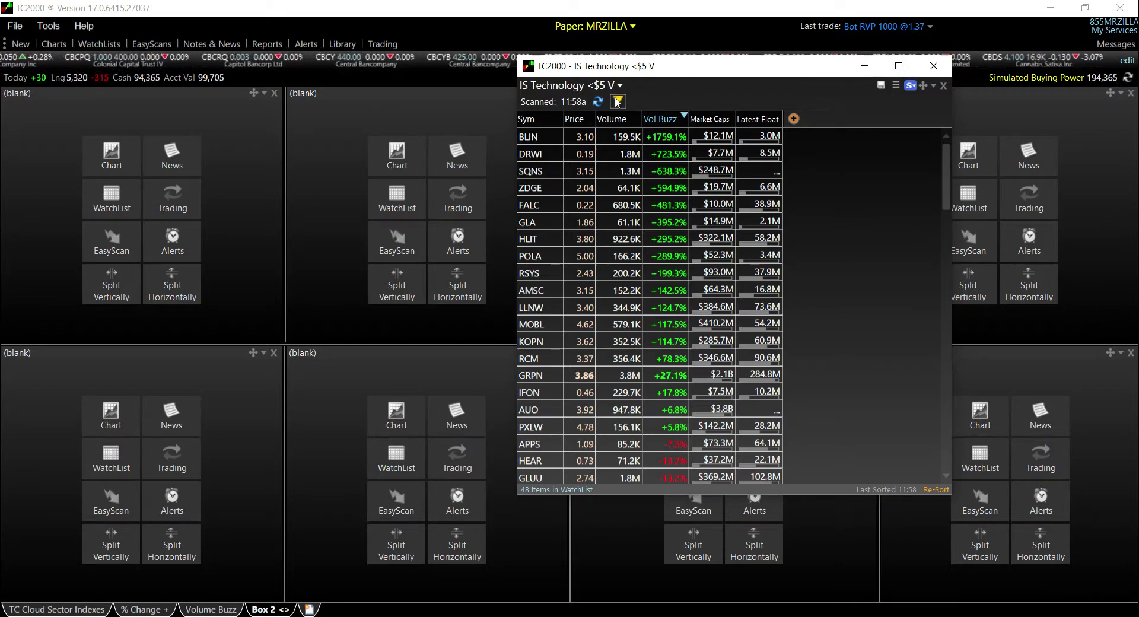
{"action": "left_click", "coordinate": [864, 66]}
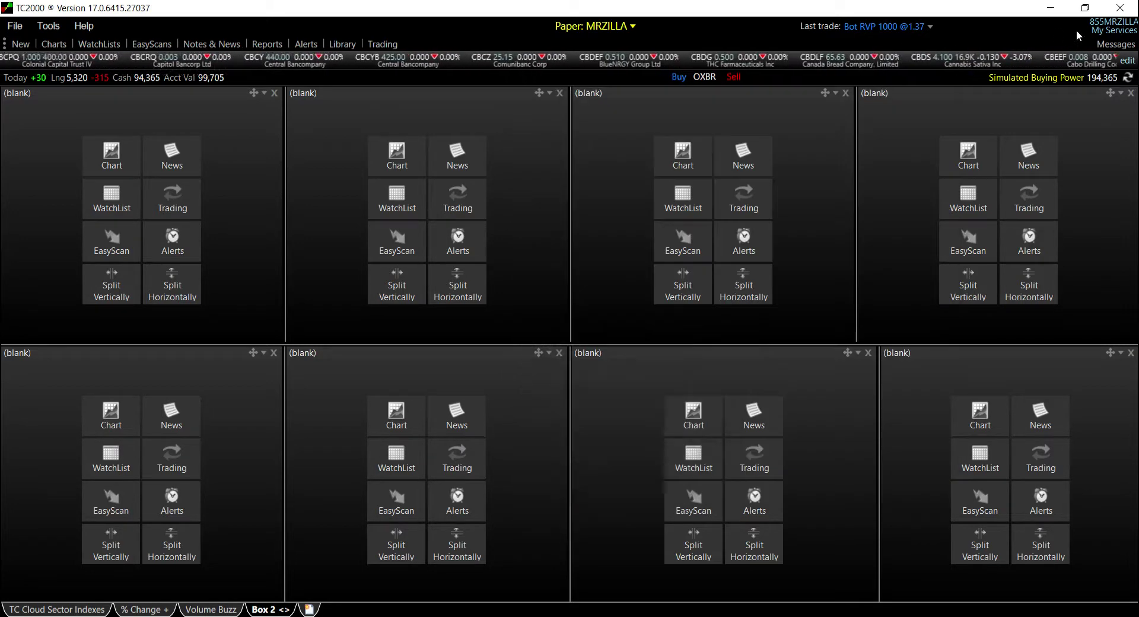
Step: Minimize the main TC2000 window, and reposition and minimize the floating IS Consumer Cyclical $5 V and IS Utilities <$15 windows
{"action": "left_click", "coordinate": [1050, 7]}
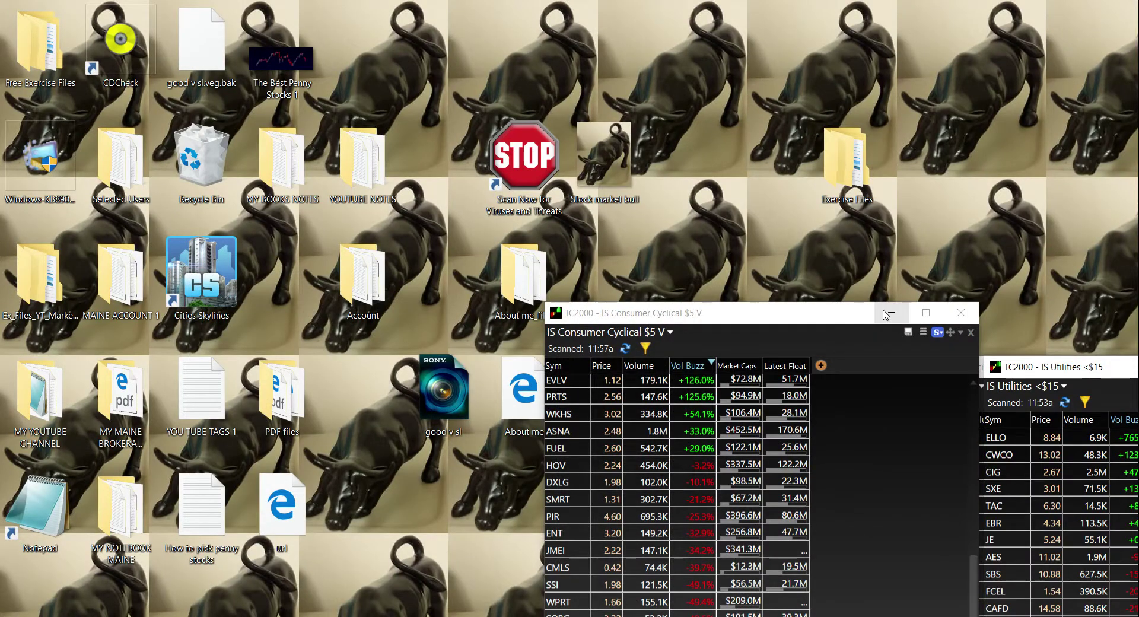
{"action": "left_click_drag", "start_coordinate": [848, 315], "coordinate": [582, 423]}
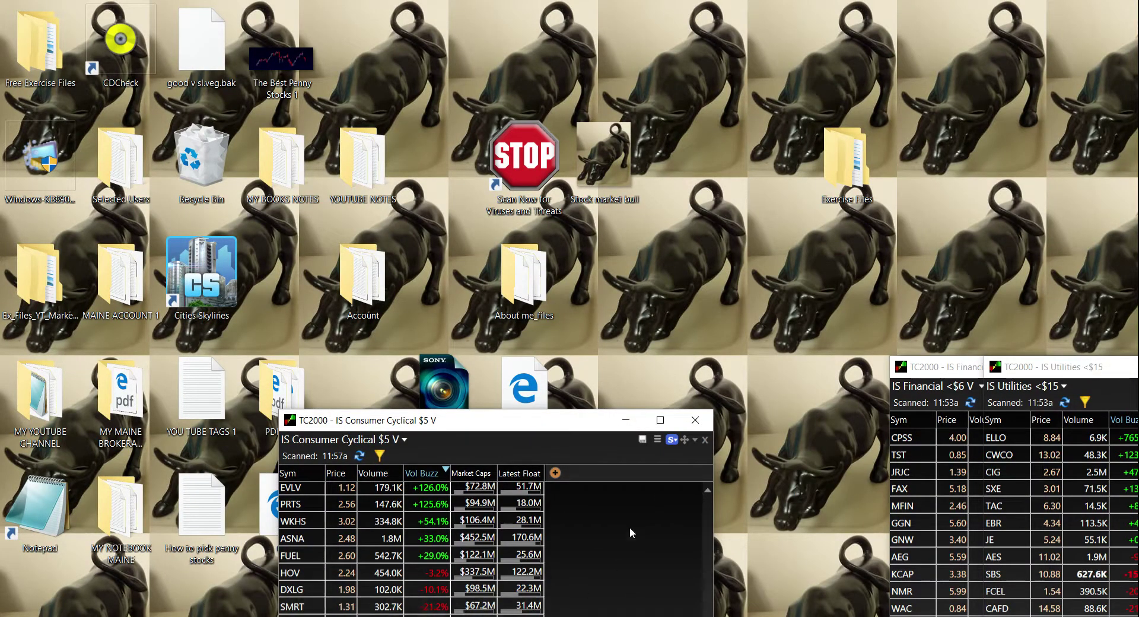
{"action": "left_click", "coordinate": [625, 420]}
{"action": "left_click_drag", "start_coordinate": [1065, 366], "coordinate": [523, 313]}
{"action": "left_click", "coordinate": [789, 315]}
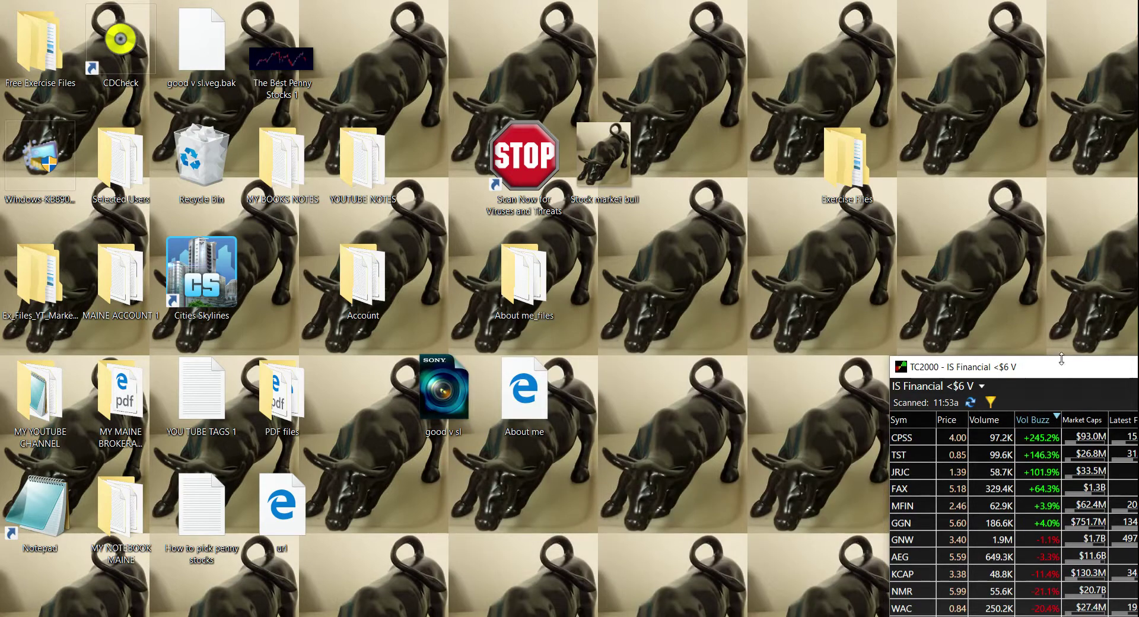
Step: Move the floating IS Financial <$6 V and IS Communication <$5 V windows into view, minimizing both and the heatmap browser
{"action": "left_click_drag", "start_coordinate": [1061, 359], "coordinate": [616, 243]}
{"action": "left_click", "coordinate": [824, 248]}
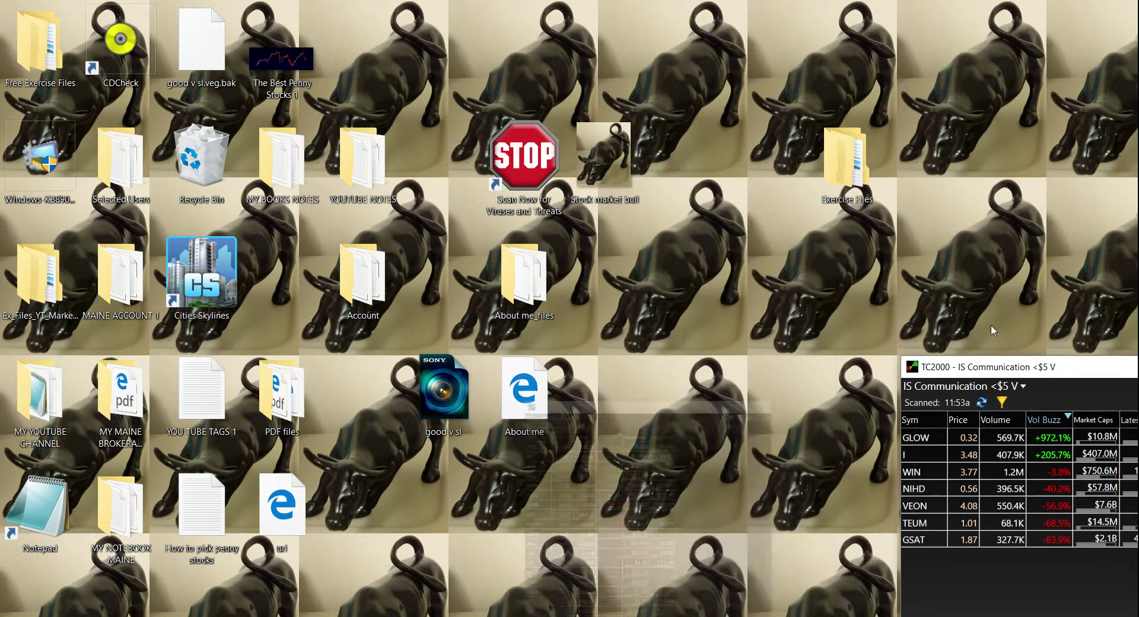
{"action": "left_click_drag", "start_coordinate": [1083, 367], "coordinate": [652, 241]}
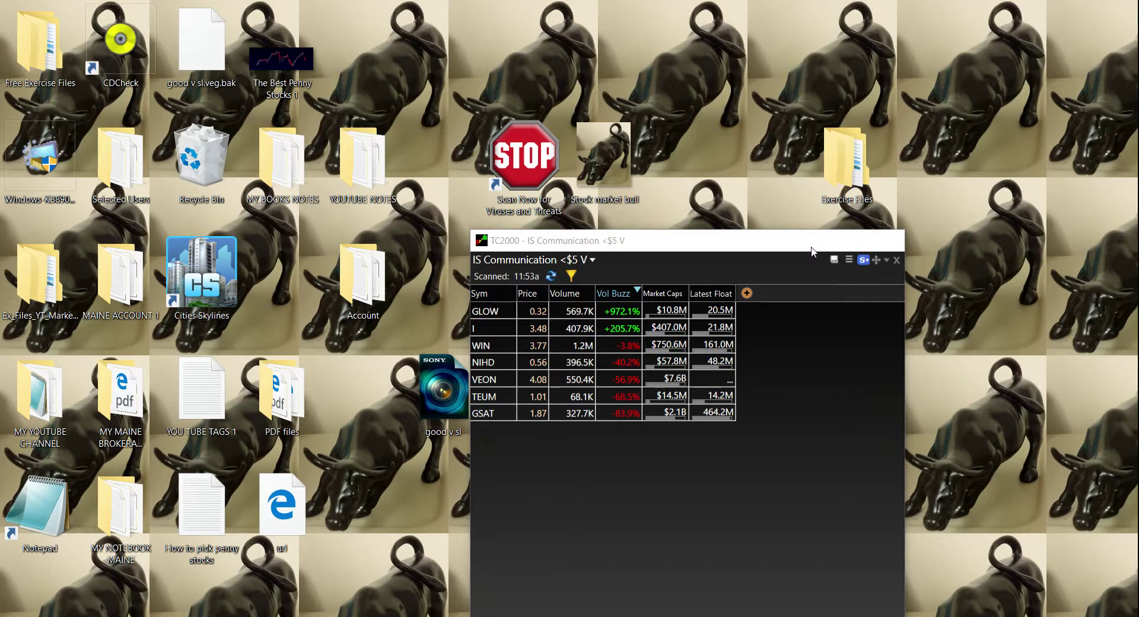
{"action": "left_click", "coordinate": [814, 245]}
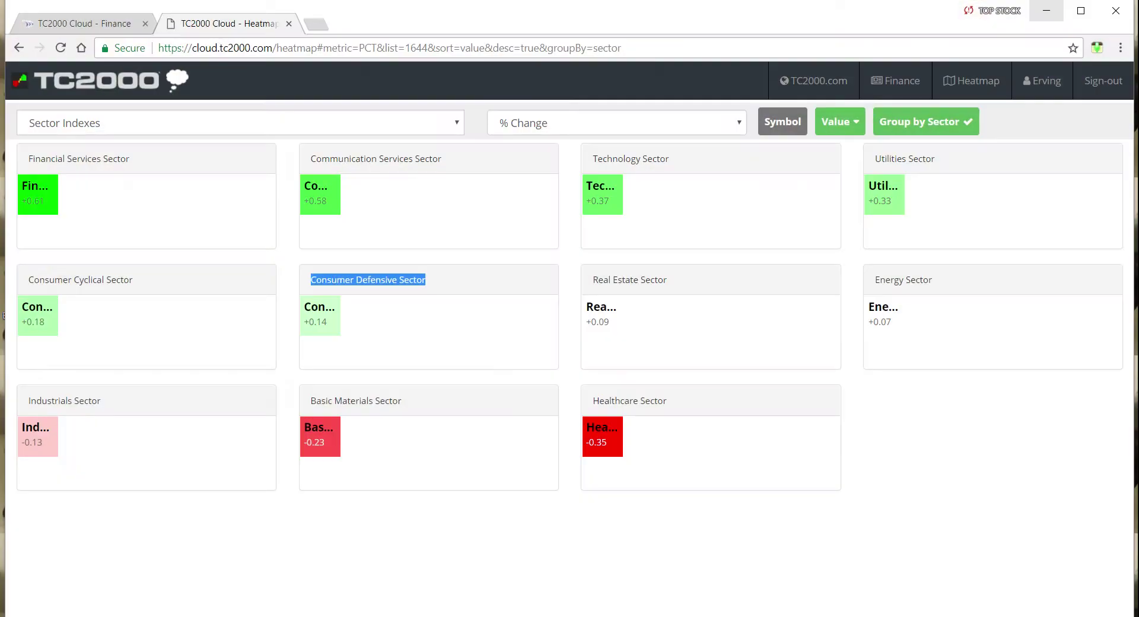
{"action": "left_click", "coordinate": [1044, 12]}
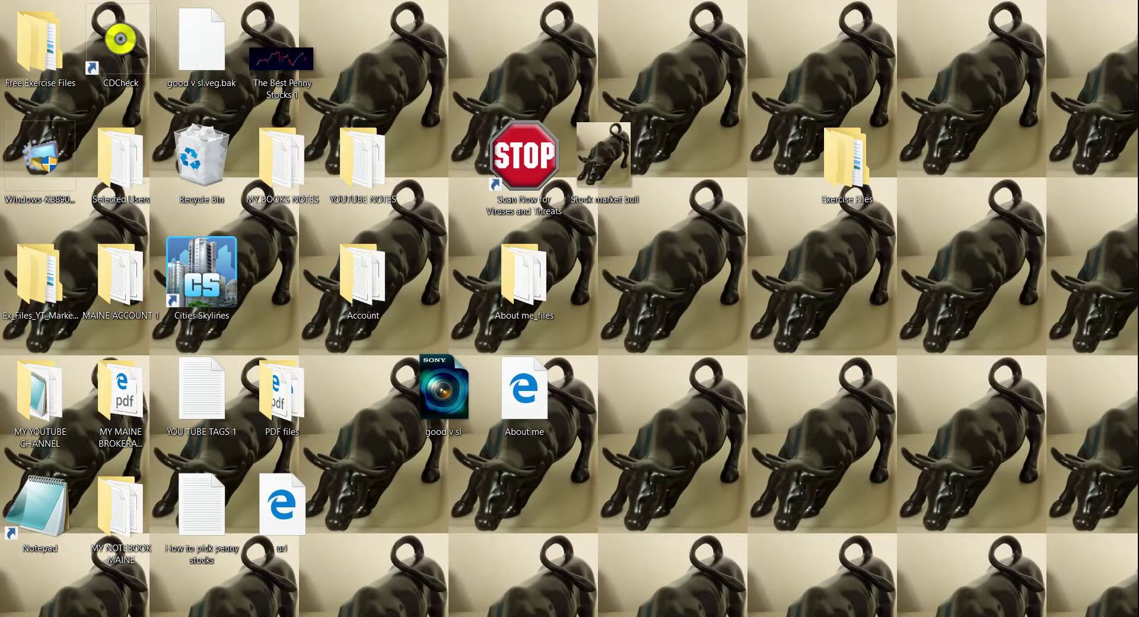
Step: Dock the floating IS Financial <$6 V watchlist as a tab in the first upper pane of the Box 2 <> layout
{"action": "mouse_move", "coordinate": [531, 616]}
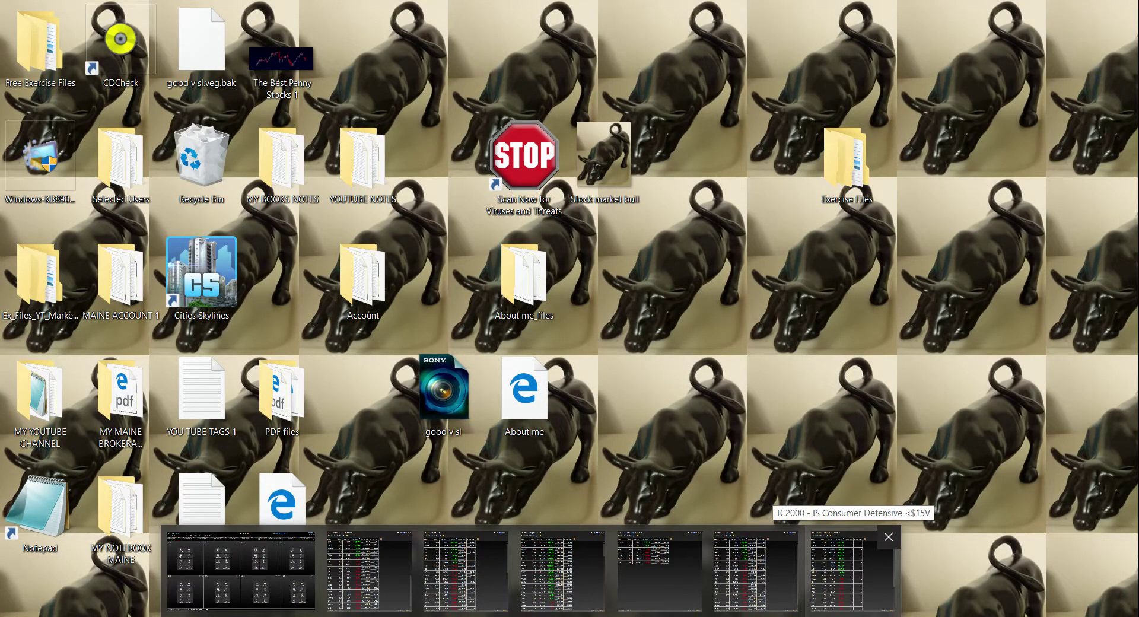
{"action": "left_click", "coordinate": [852, 541]}
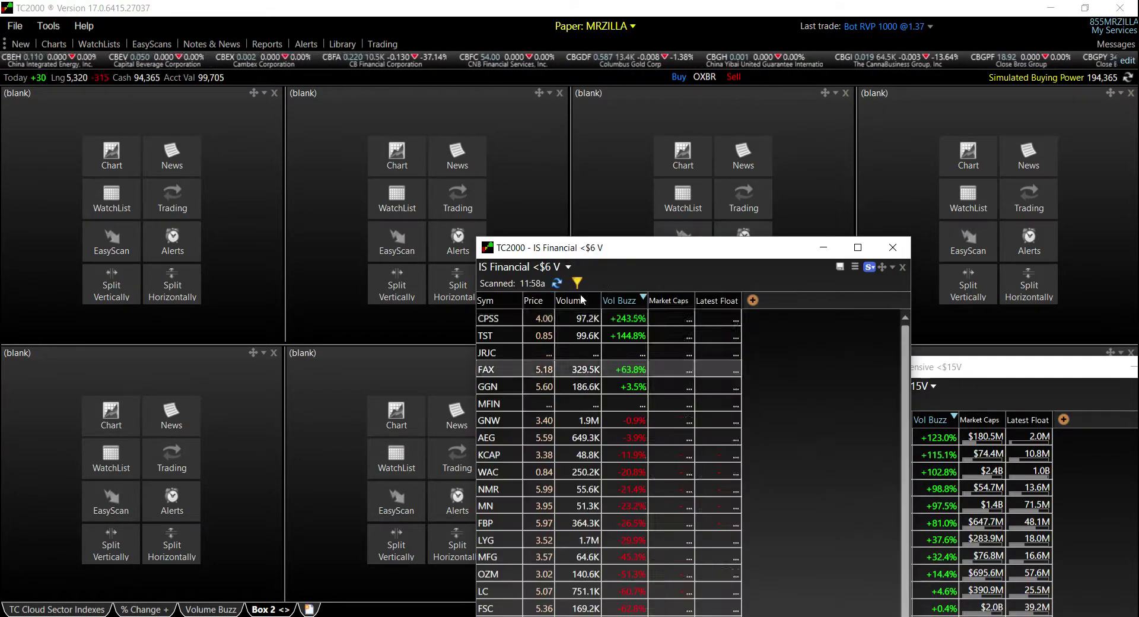
{"action": "left_click", "coordinate": [882, 267]}
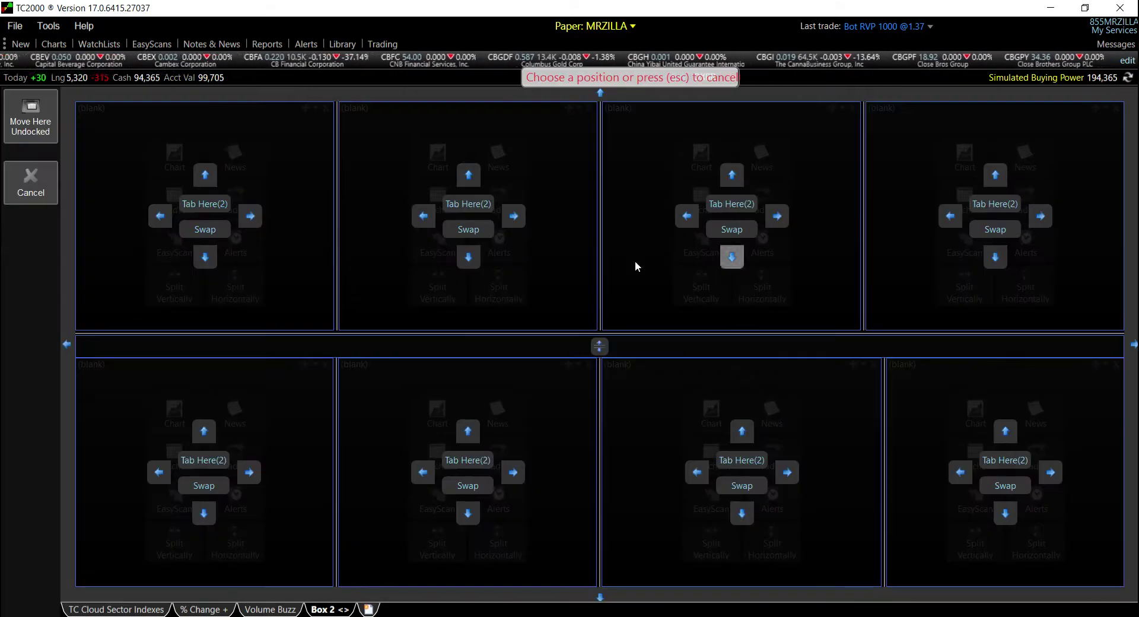
{"action": "left_click", "coordinate": [197, 207]}
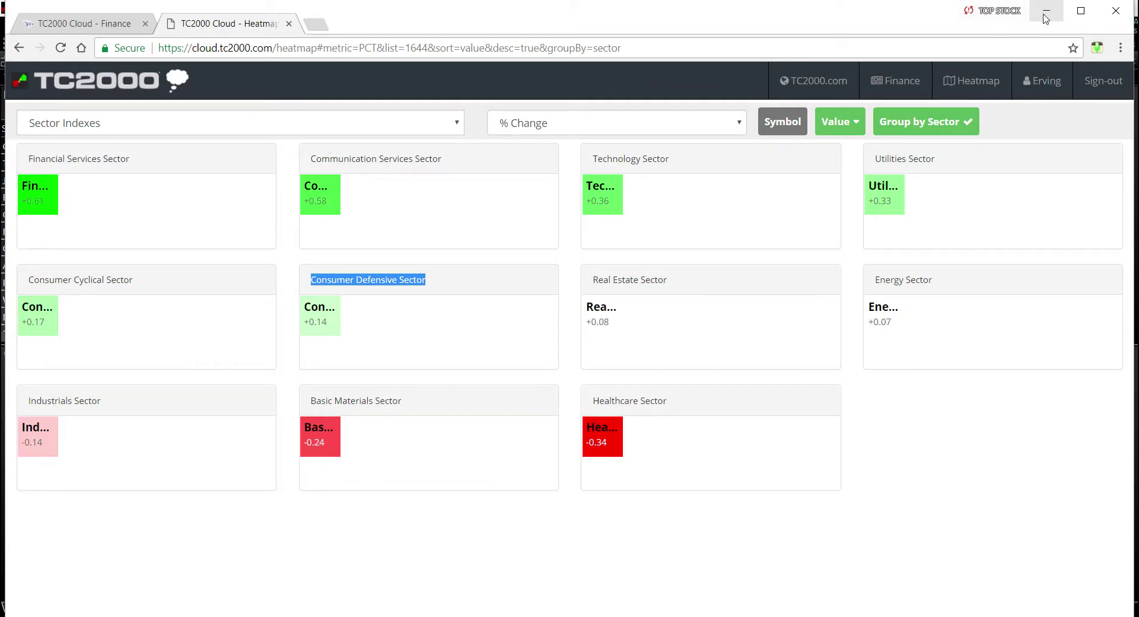
Step: Recheck the sector ranking on the heatmap, minimize the browser, and move the floating IS Consumer Cyclical $5 V window fully into view
{"action": "left_click", "coordinate": [860, 161]}
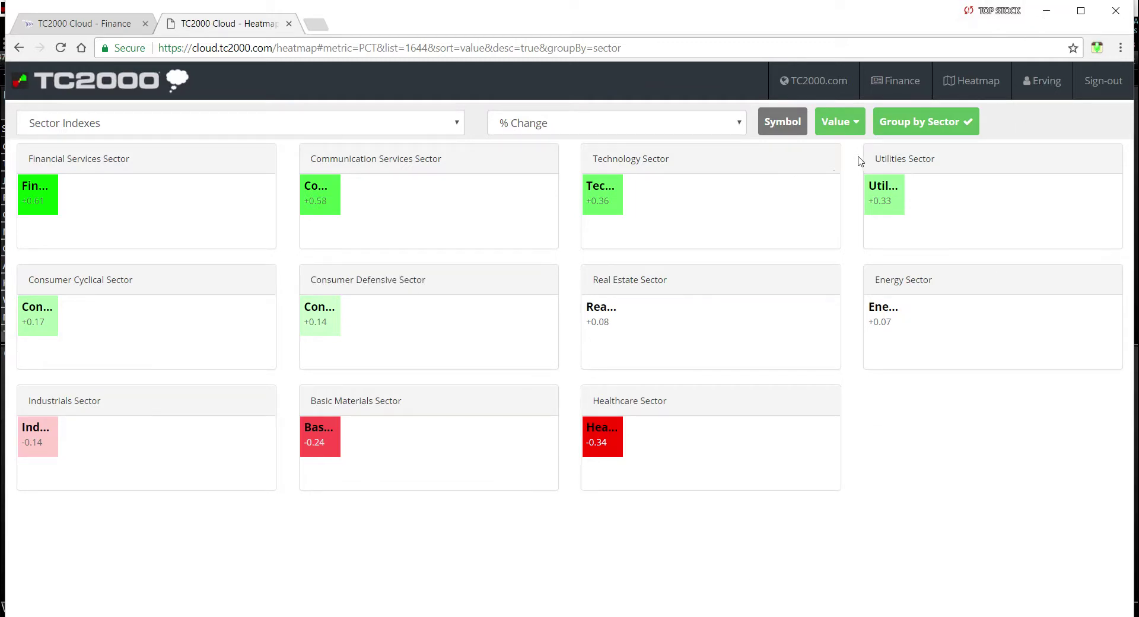
{"action": "left_click", "coordinate": [1047, 16]}
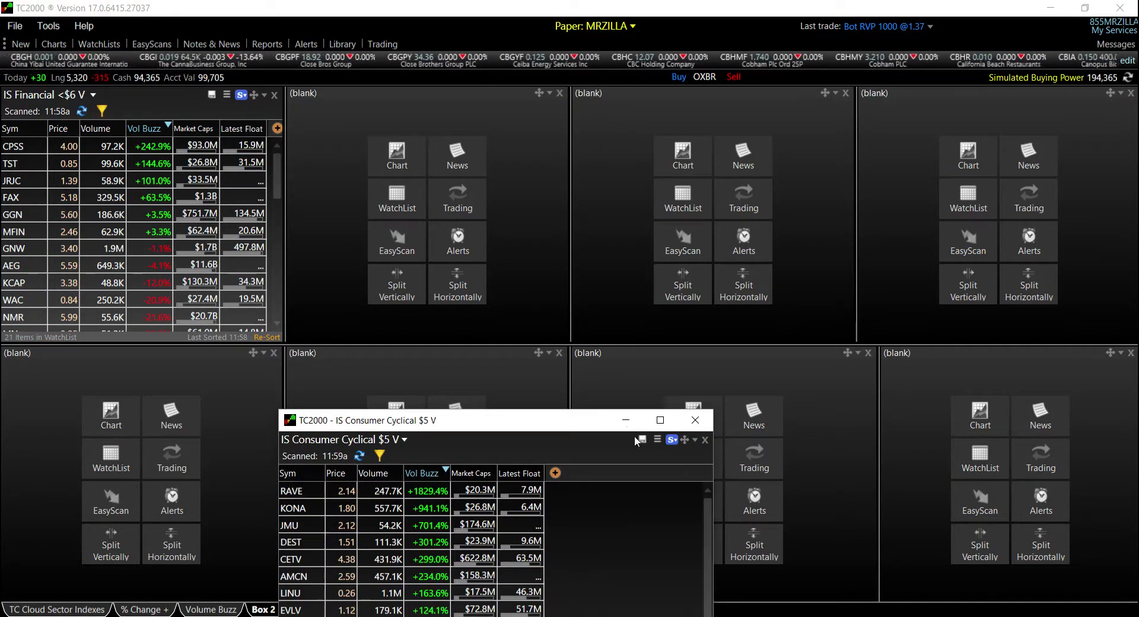
{"action": "left_click_drag", "start_coordinate": [580, 420], "coordinate": [922, 71]}
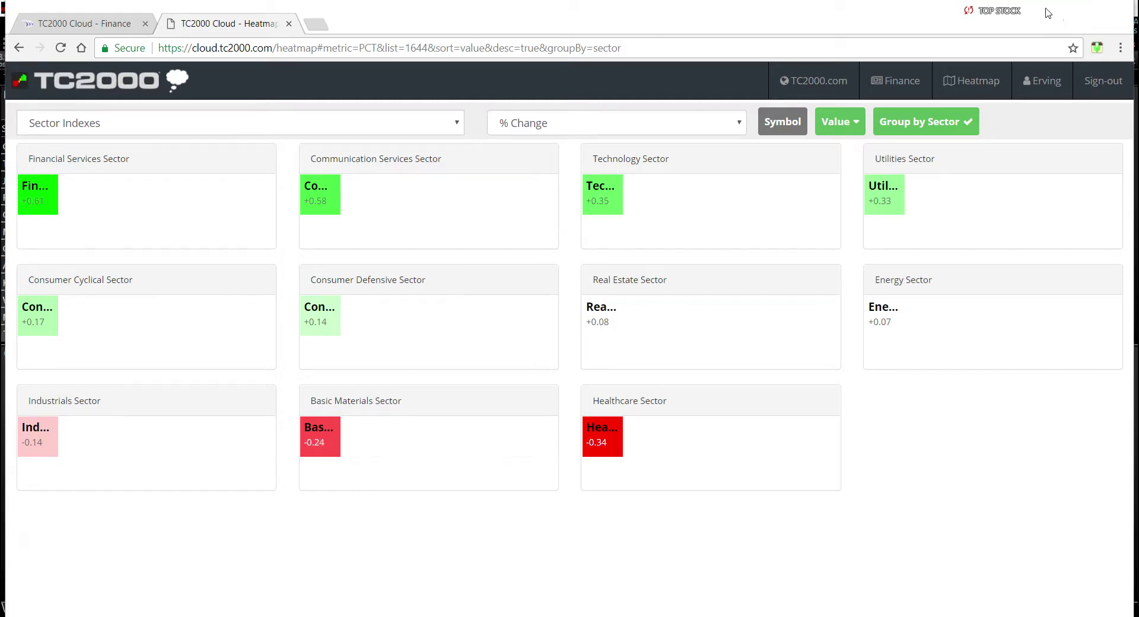
{"action": "left_click", "coordinate": [1047, 12]}
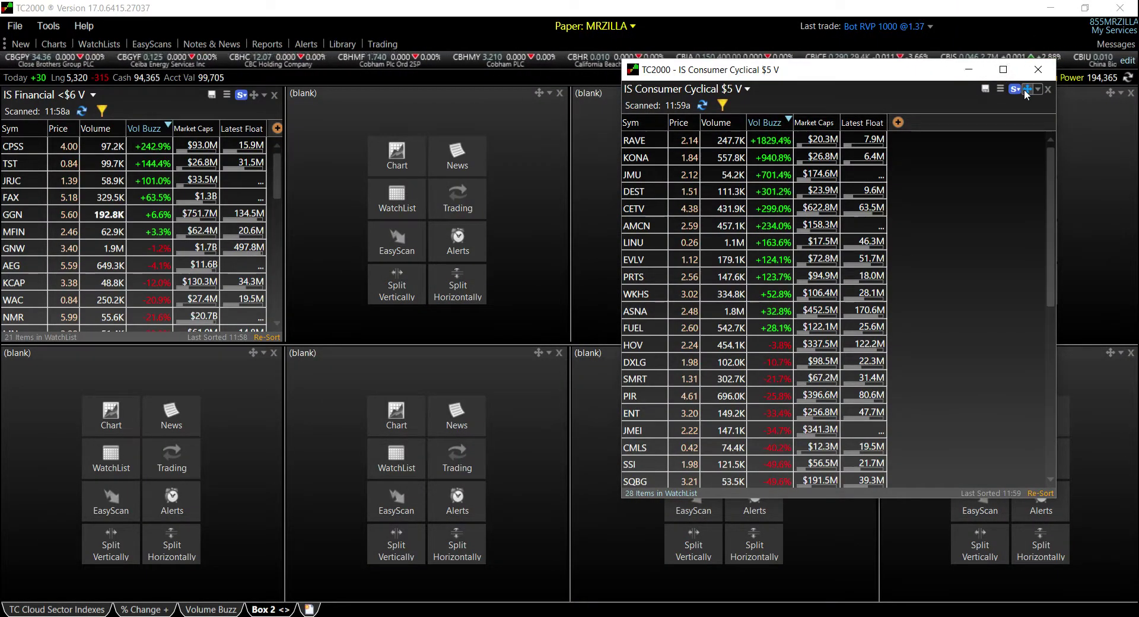
Step: Dock the floating IS Consumer Cyclical $5 V watchlist as a tab in the first lower pane and remove that pane's blank tab
{"action": "left_click", "coordinate": [999, 89]}
{"action": "left_click", "coordinate": [979, 104]}
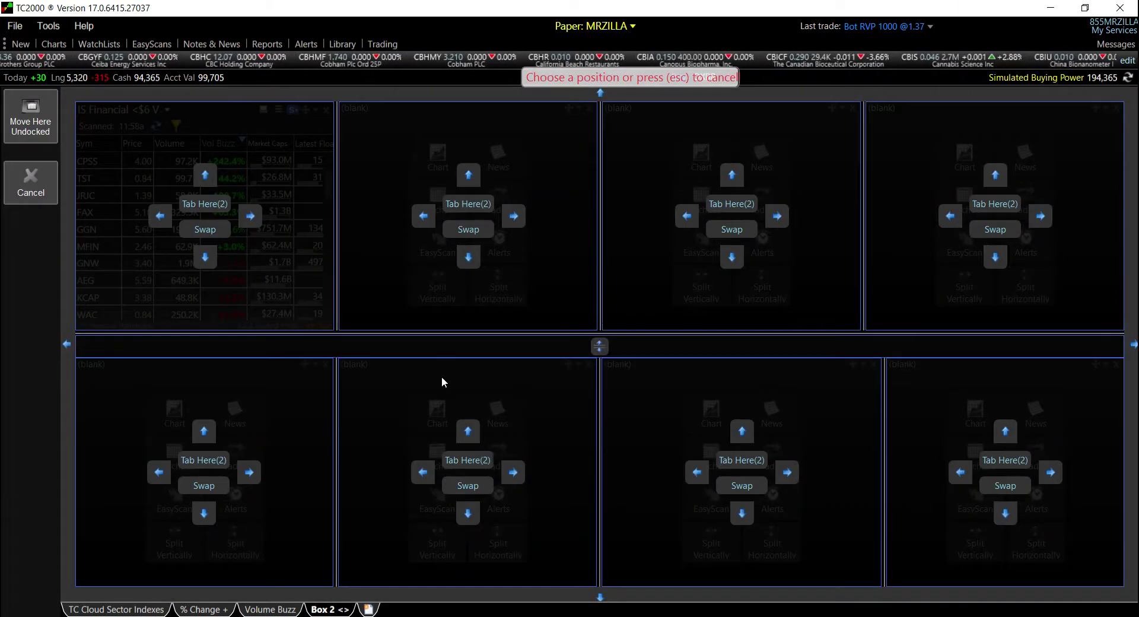
{"action": "left_click", "coordinate": [205, 460]}
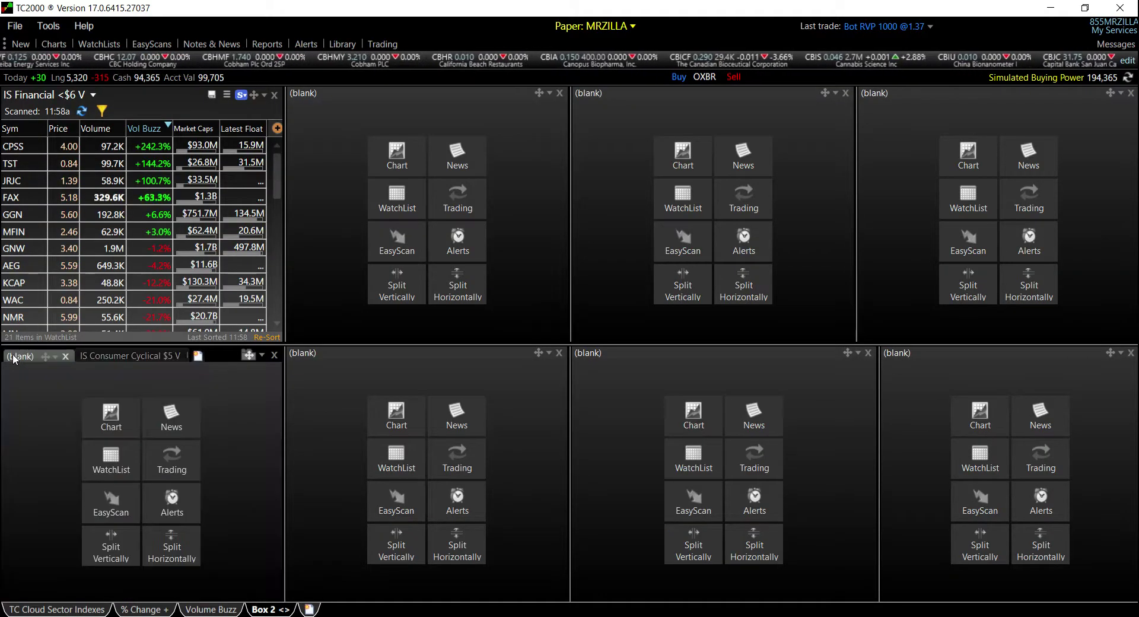
{"action": "left_click", "coordinate": [65, 356]}
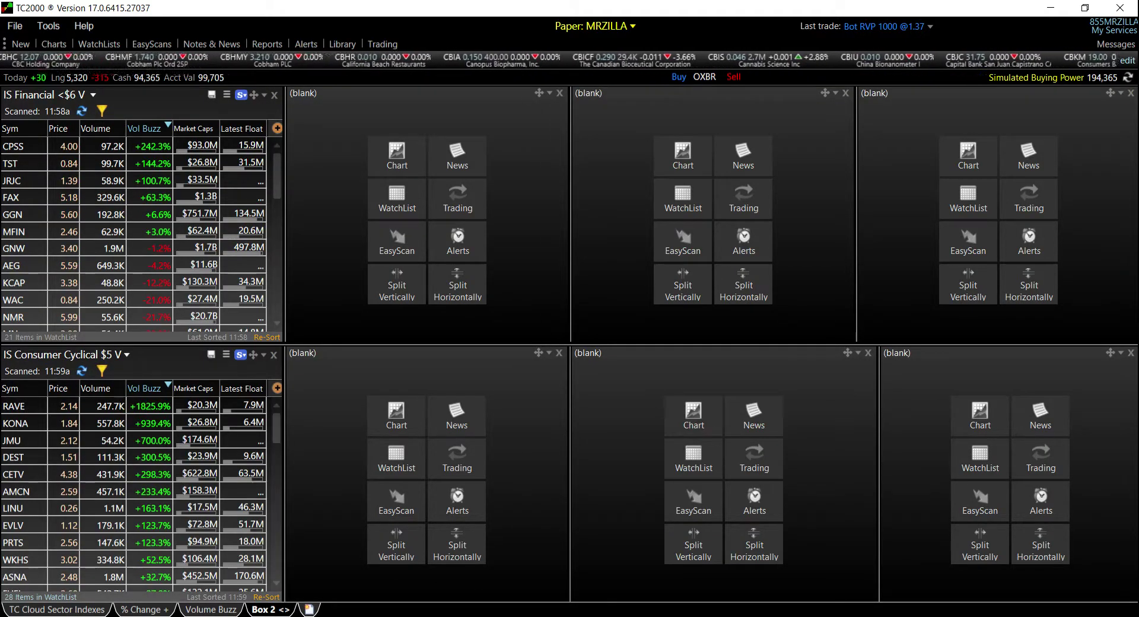
Step: Restore the floating IS Consumer Defensive <$15V watchlist and dock it in the second lower pane, removing that pane's blank tab
{"action": "mouse_move", "coordinate": [650, 616]}
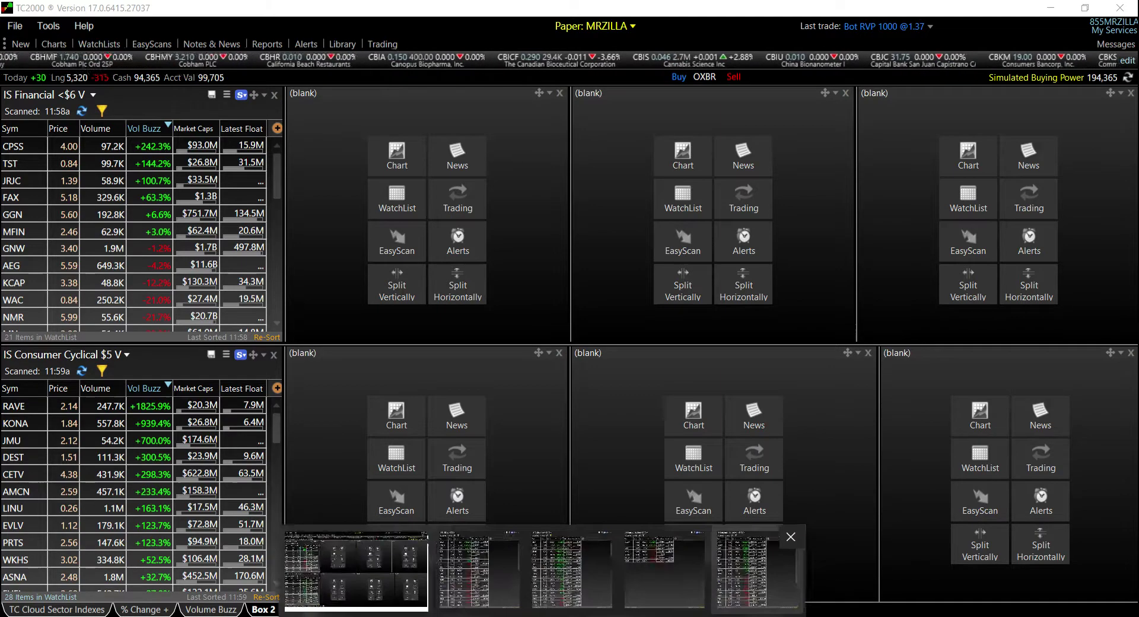
{"action": "left_click", "coordinate": [626, 563]}
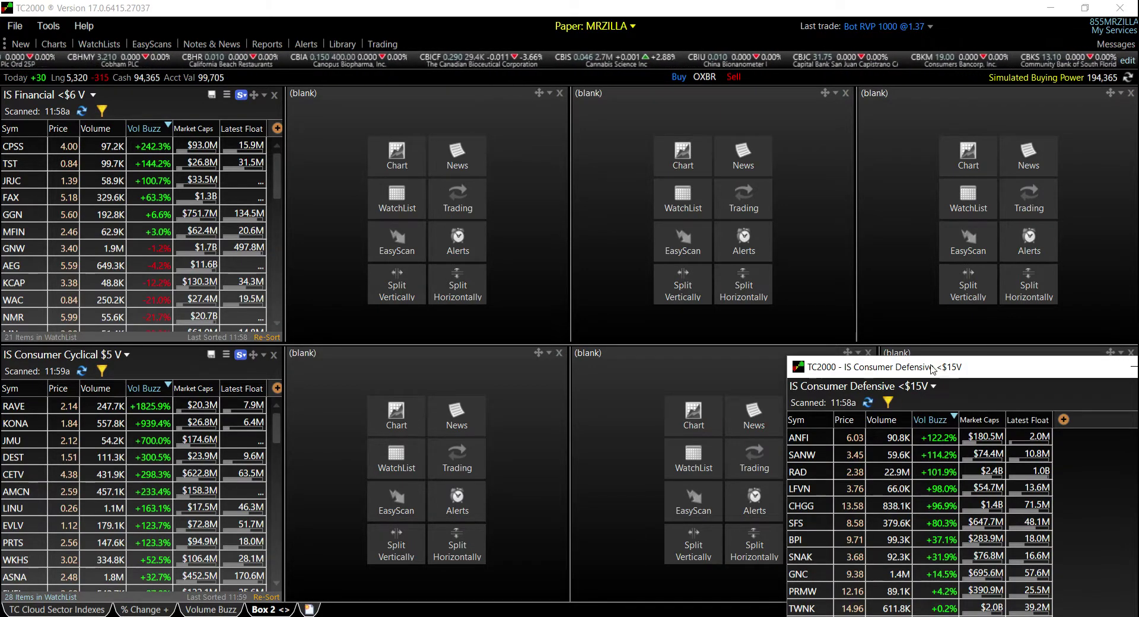
{"action": "left_click_drag", "start_coordinate": [949, 366], "coordinate": [644, 250]}
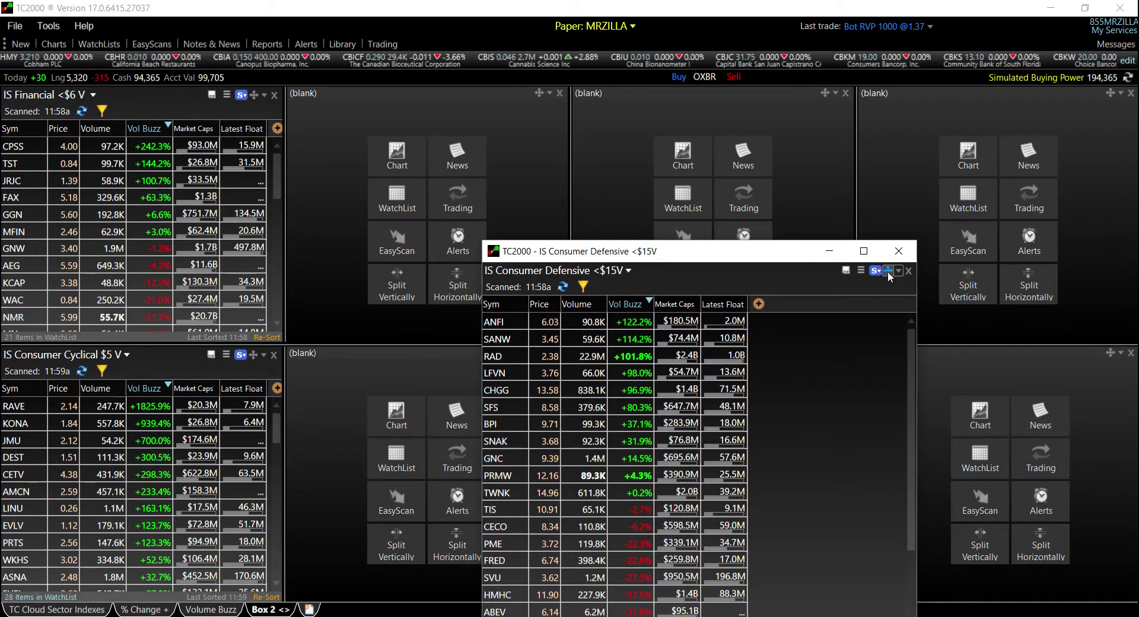
{"action": "left_click_drag", "start_coordinate": [887, 271], "coordinate": [469, 467]}
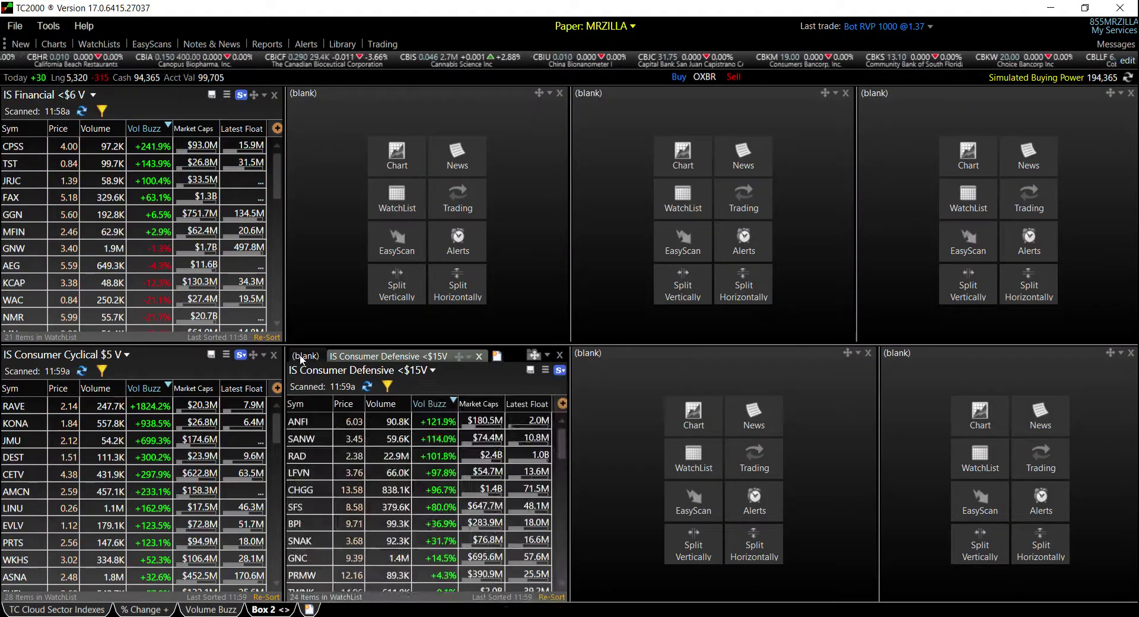
{"action": "left_click_drag", "start_coordinate": [354, 359], "coordinate": [461, 447]}
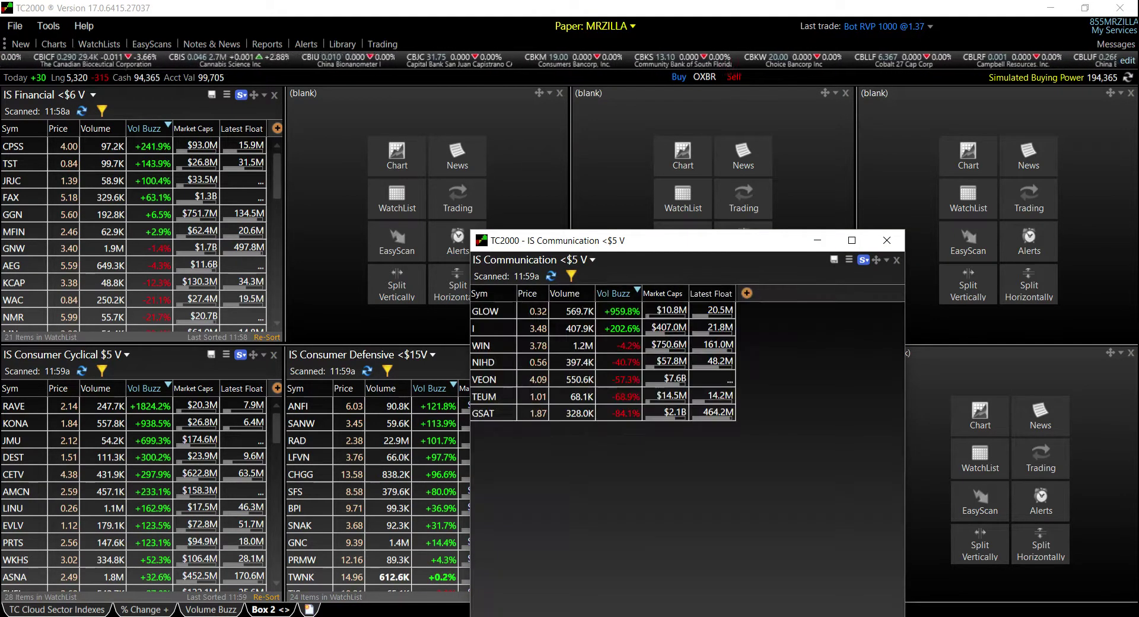
Step: Cascade the floating IS Communication <$5 V, IS Technology <$5 V and IS Utilities <$15 windows, and recheck the sector order on the heatmap
{"action": "left_click_drag", "start_coordinate": [745, 246], "coordinate": [836, 94]}
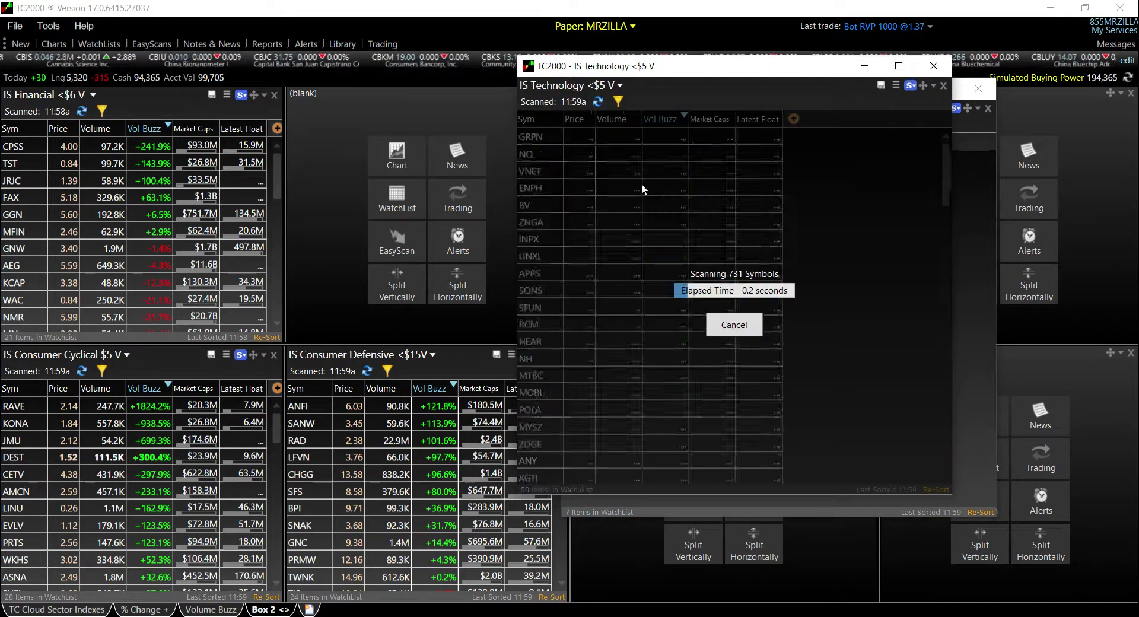
{"action": "left_click_drag", "start_coordinate": [718, 82], "coordinate": [797, 124]}
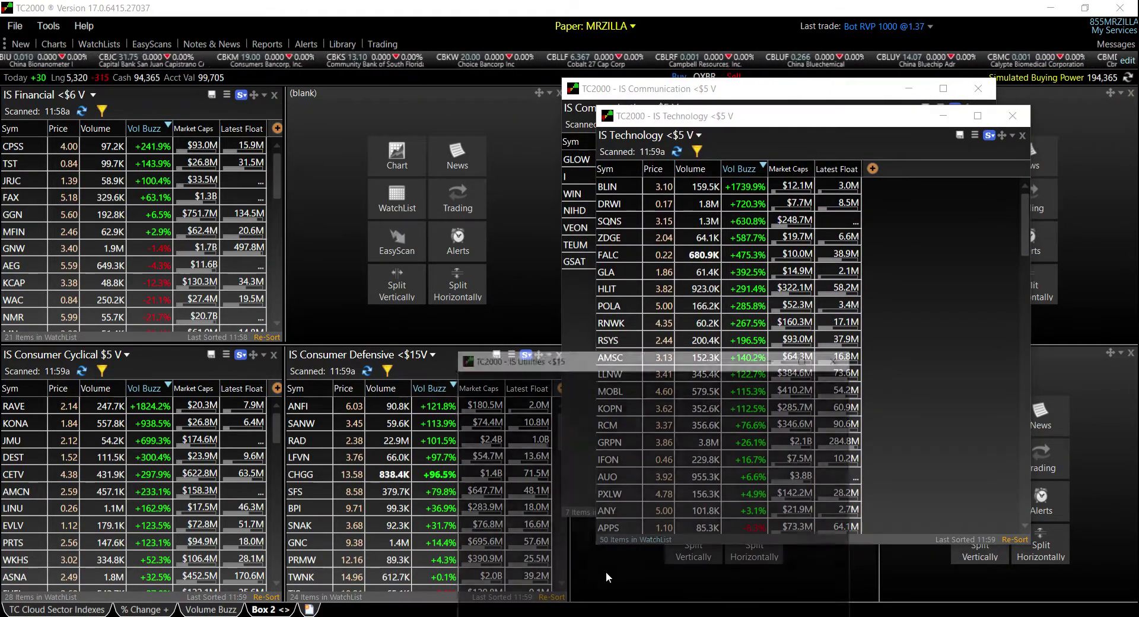
{"action": "left_click_drag", "start_coordinate": [815, 245], "coordinate": [868, 125]}
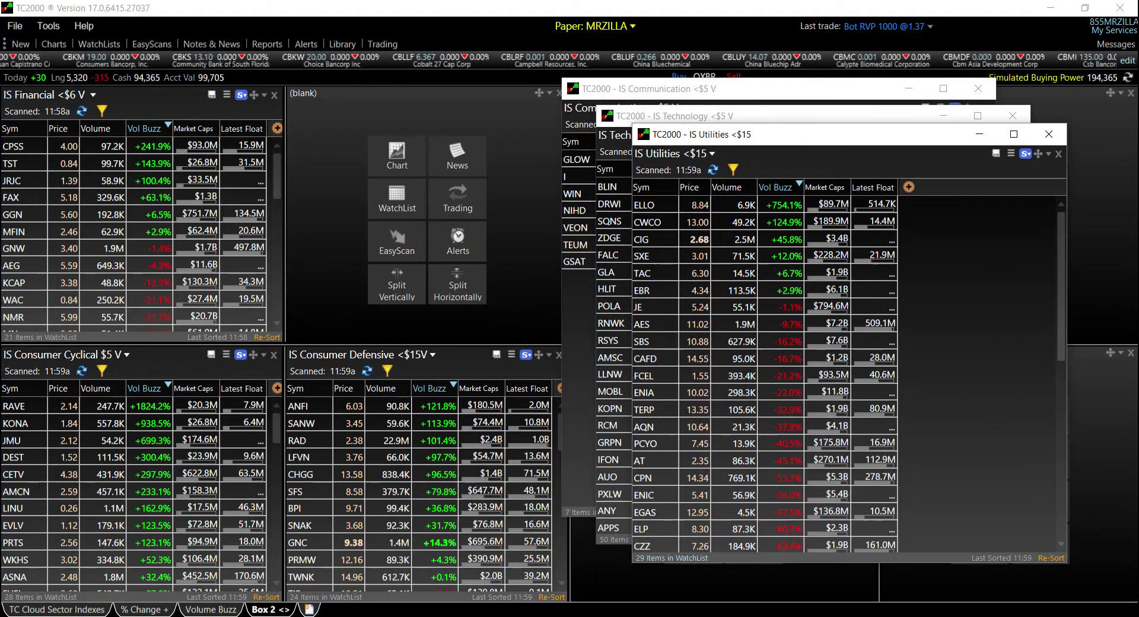
{"action": "key", "text": "alt+Tab"}
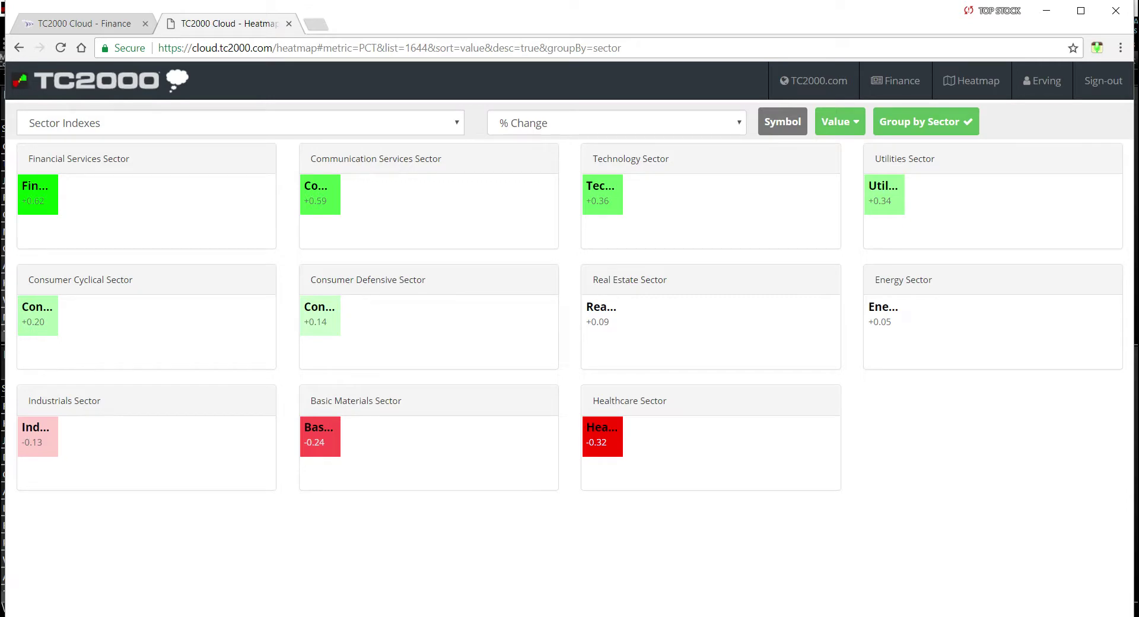
{"action": "left_click", "coordinate": [1046, 11]}
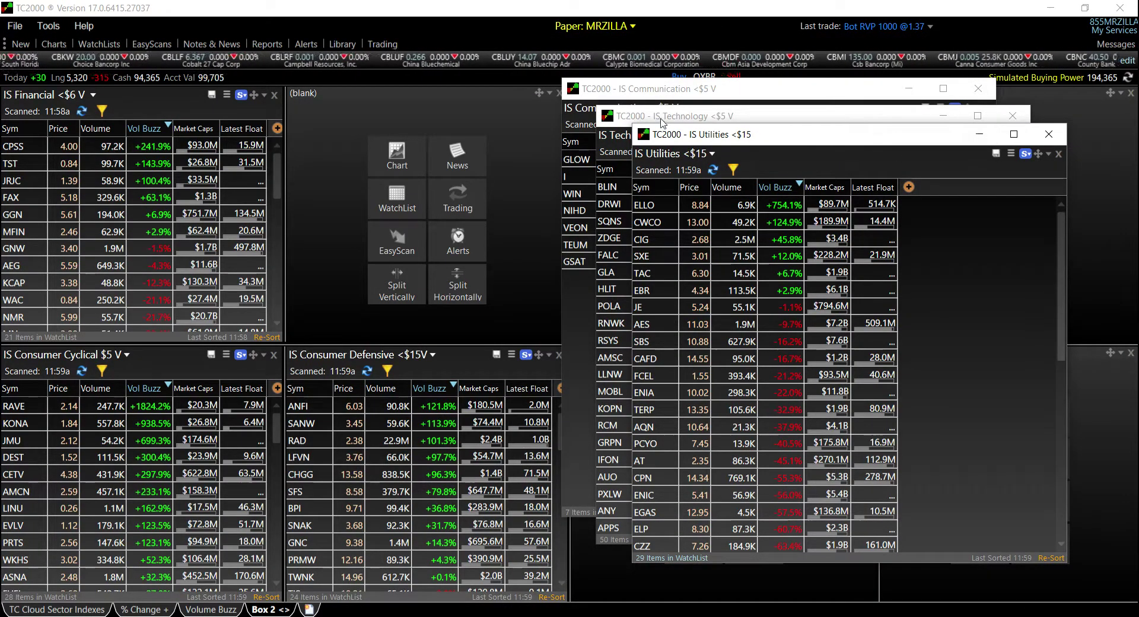
Step: Dock the floating IS Communication <$5 V watchlist as a tab in the second upper pane and remove that pane's blank tab
{"action": "left_click", "coordinate": [941, 90]}
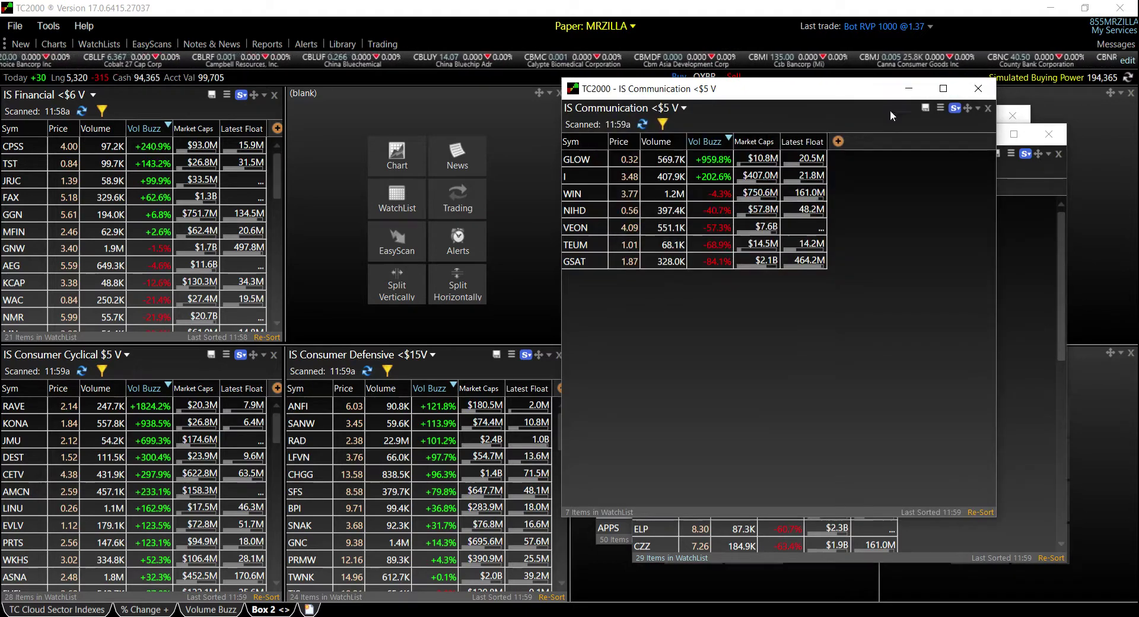
{"action": "left_click", "coordinate": [966, 109]}
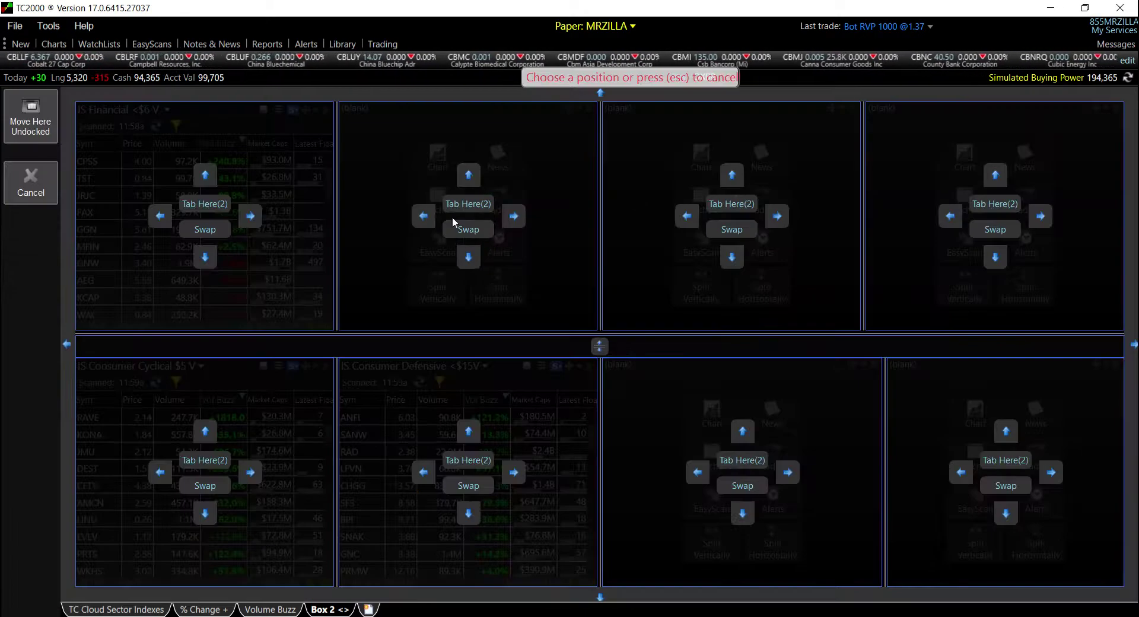
{"action": "left_click", "coordinate": [465, 204]}
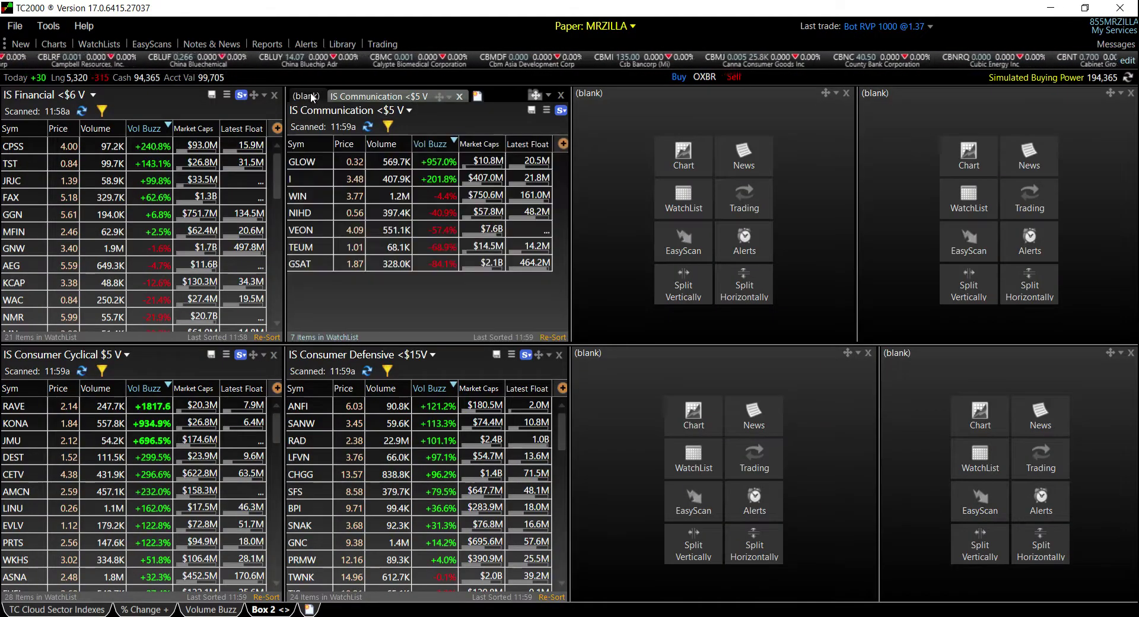
{"action": "left_click", "coordinate": [326, 97]}
{"action": "left_click", "coordinate": [351, 96]}
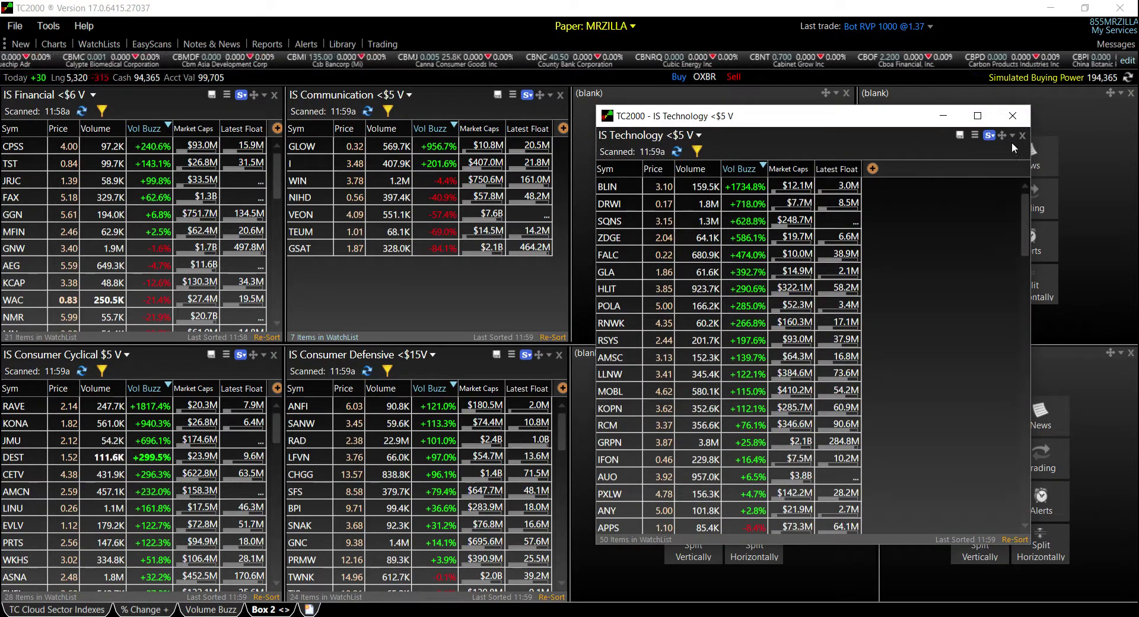
Step: Dock the floating IS Technology <$5 V watchlist as a tab in the third upper pane and remove that pane's blank tab
{"action": "left_click", "coordinate": [1005, 138]}
{"action": "left_click", "coordinate": [730, 203]}
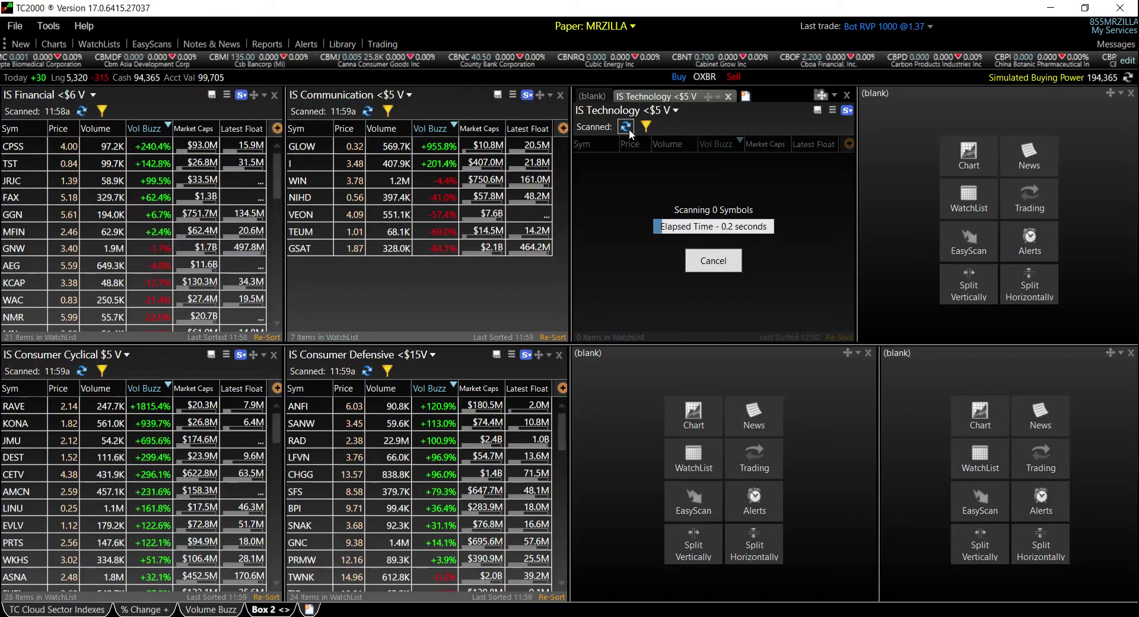
{"action": "left_click", "coordinate": [593, 96]}
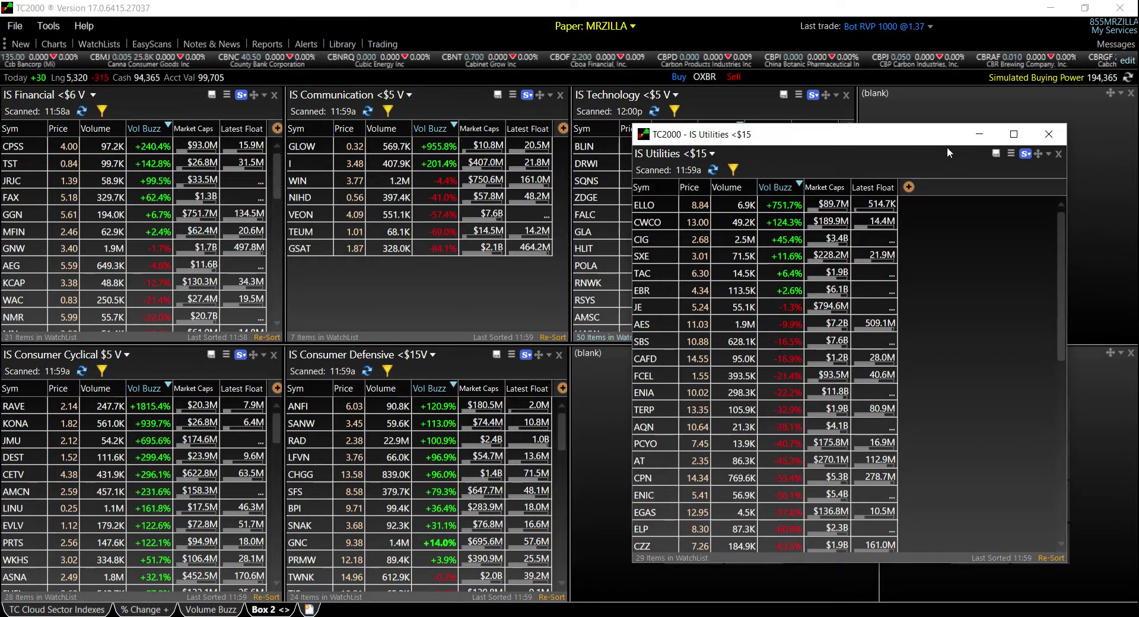
Step: Dock the floating IS Utilities <$15 watchlist as a tab in the fourth upper pane and remove that pane's blank tab
{"action": "left_click_drag", "start_coordinate": [1034, 152], "coordinate": [966, 194]}
{"action": "left_click", "coordinate": [877, 96]}
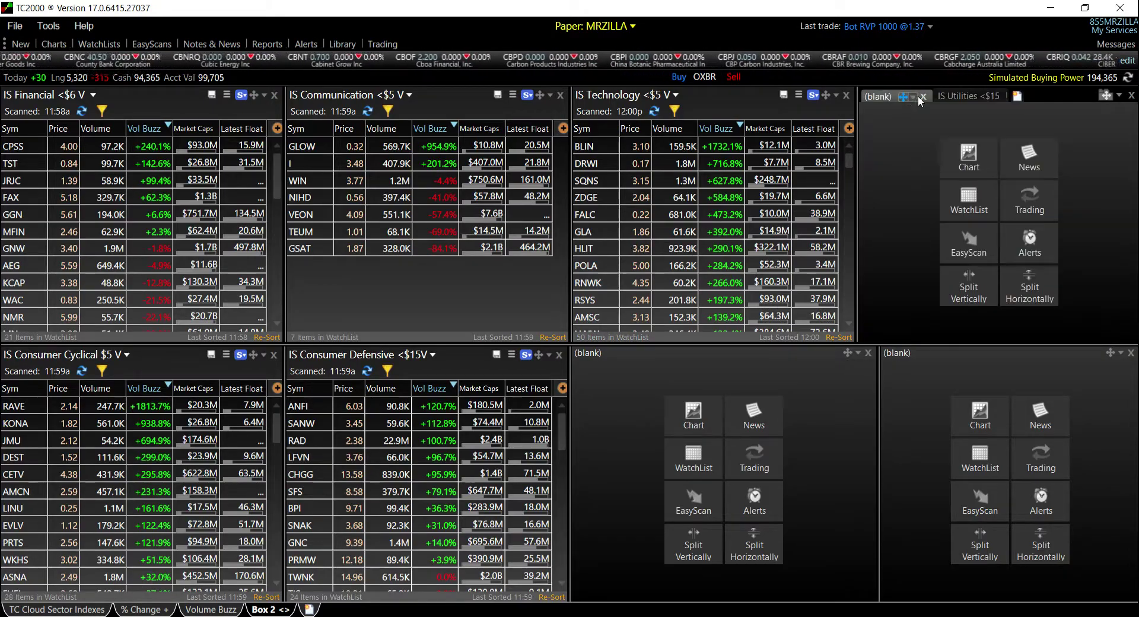
{"action": "left_click", "coordinate": [923, 97]}
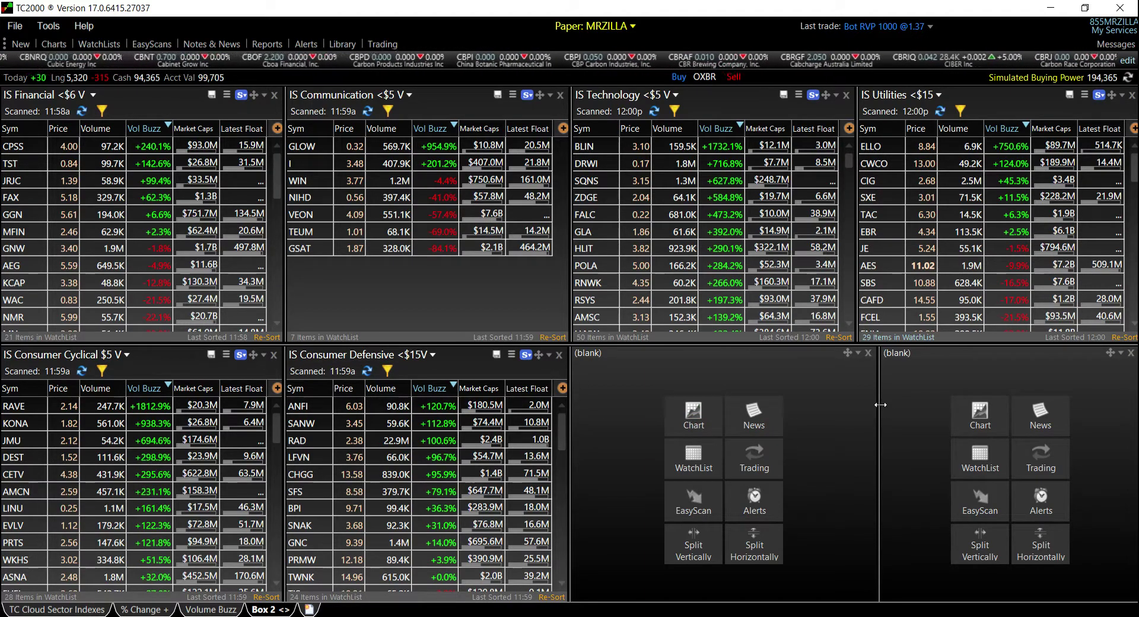
Step: Widen the third lower pane and load the saved Cool Black chart from My Charts into it
{"action": "left_click_drag", "start_coordinate": [879, 405], "coordinate": [974, 474]}
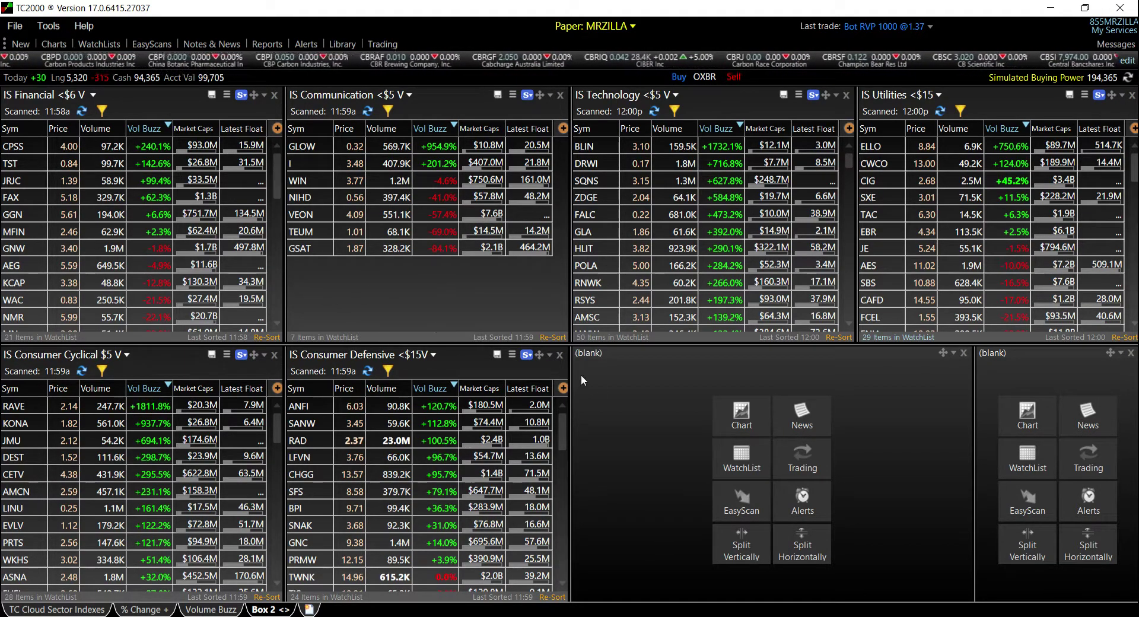
{"action": "left_click", "coordinate": [746, 429]}
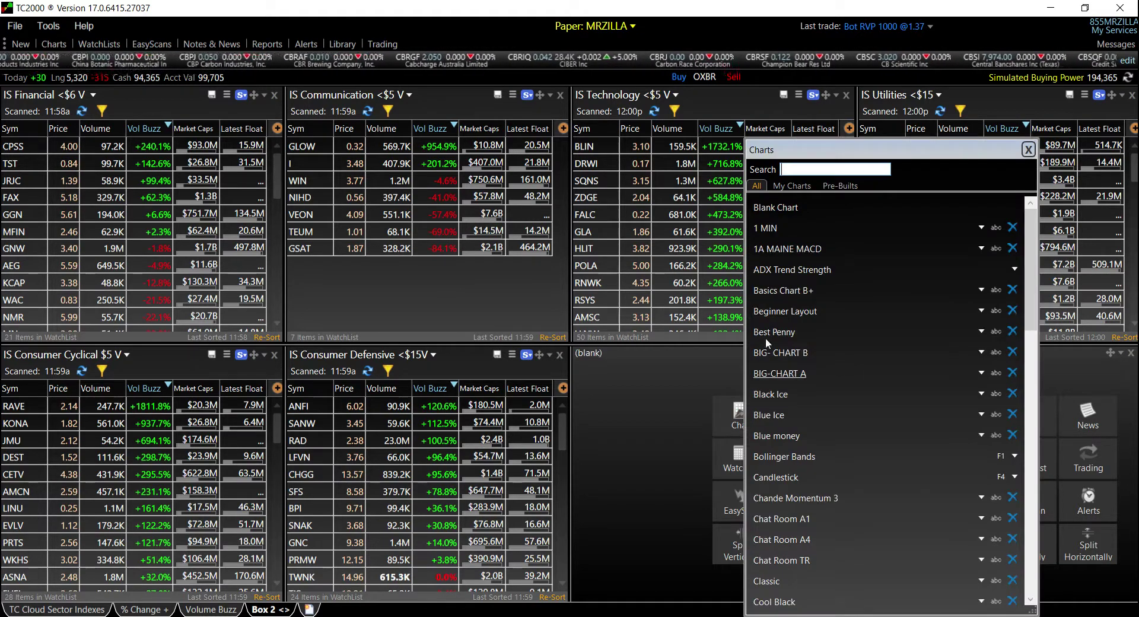
{"action": "left_click", "coordinate": [802, 187]}
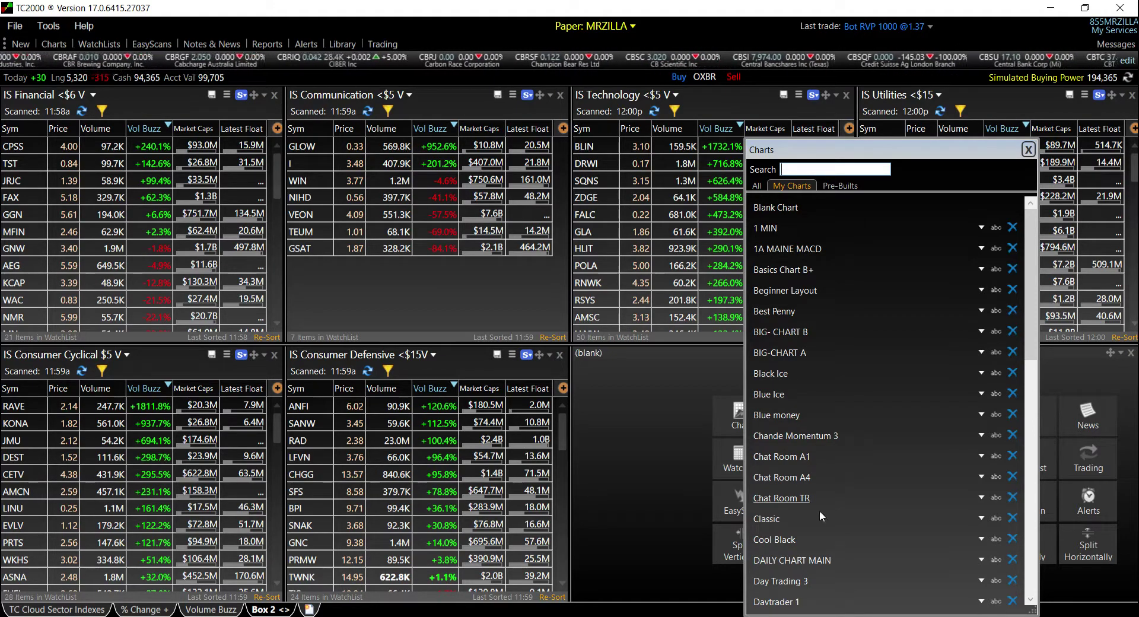
{"action": "left_click", "coordinate": [796, 541]}
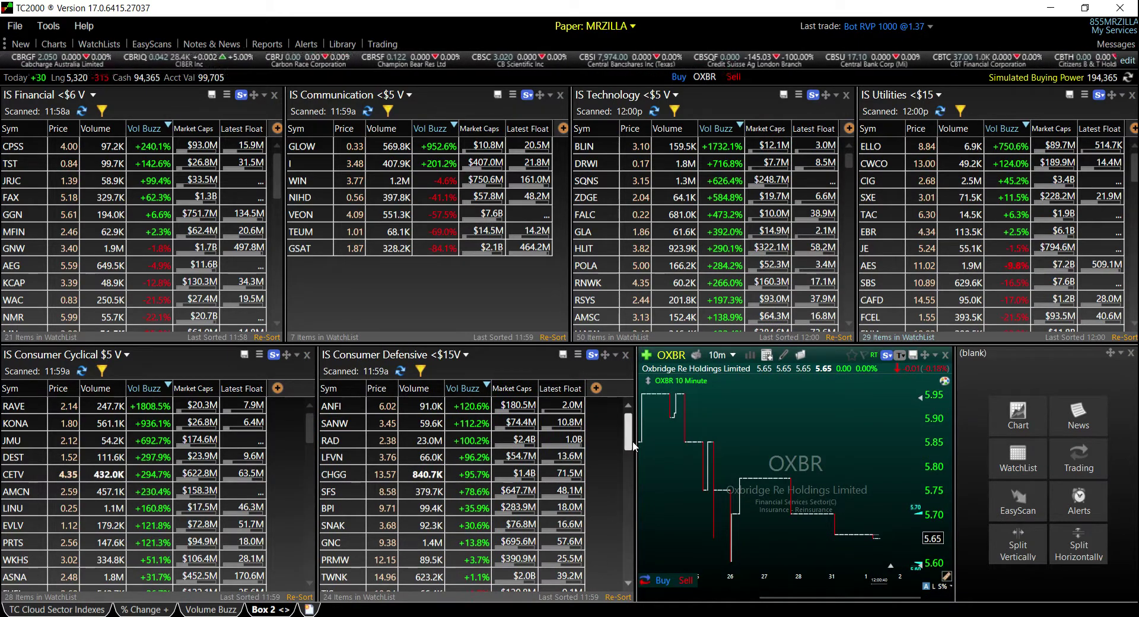
Step: Narrow the IS Consumer Cyclical and IS Consumer Defensive panes to line up with the watchlists above, giving the chart more width
{"action": "left_click_drag", "start_coordinate": [633, 440], "coordinate": [611, 440]}
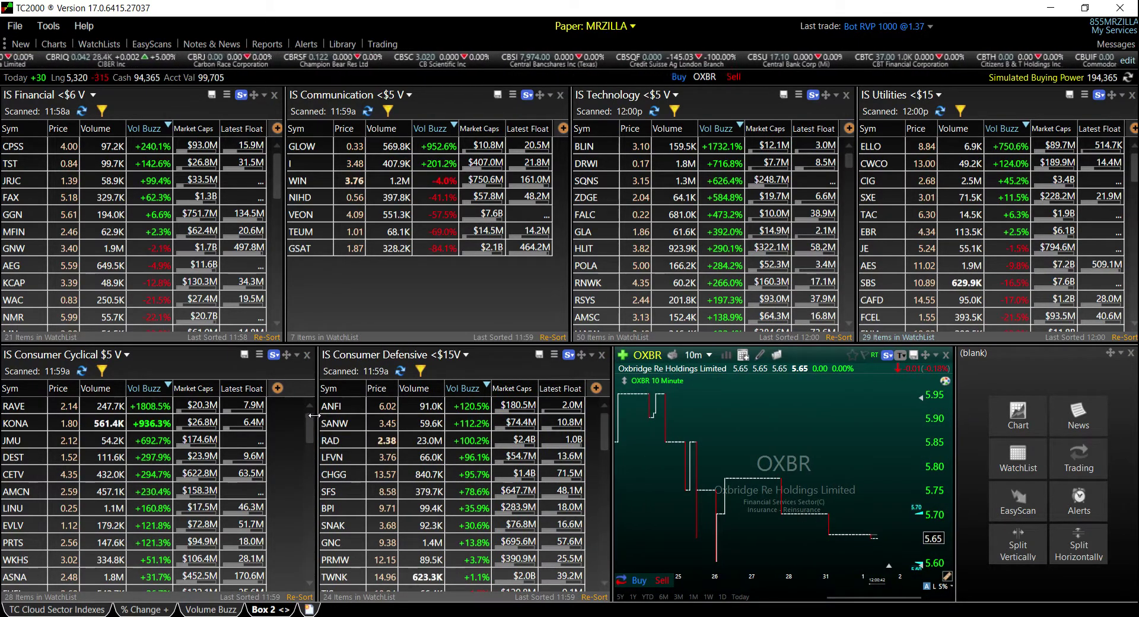
{"action": "left_click_drag", "start_coordinate": [314, 415], "coordinate": [282, 408]}
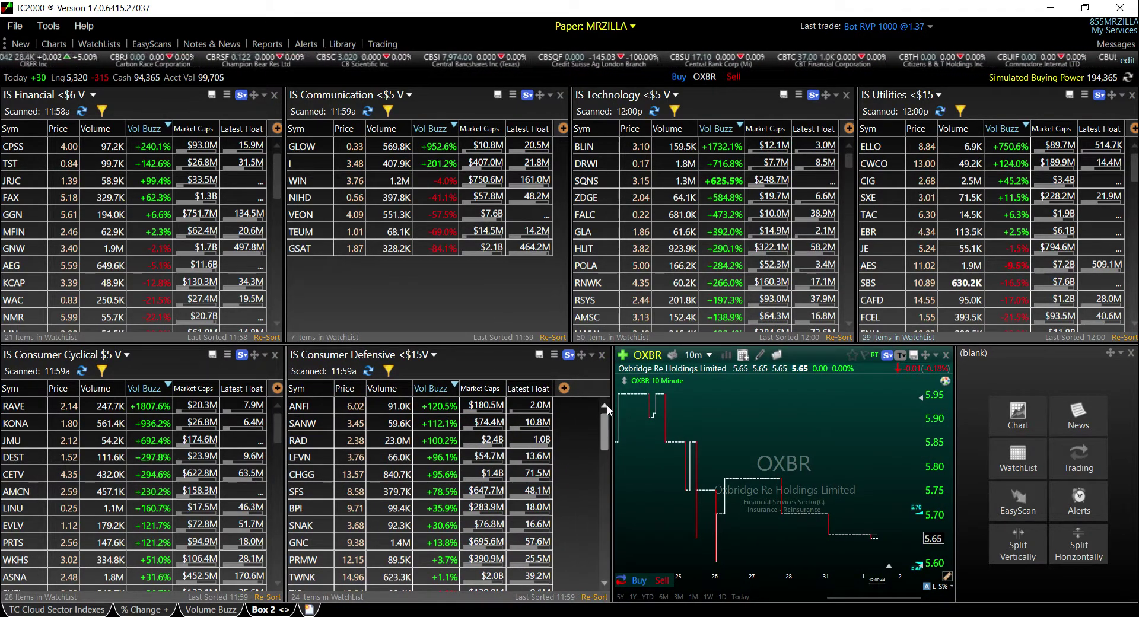
{"action": "left_click_drag", "start_coordinate": [612, 403], "coordinate": [572, 402]}
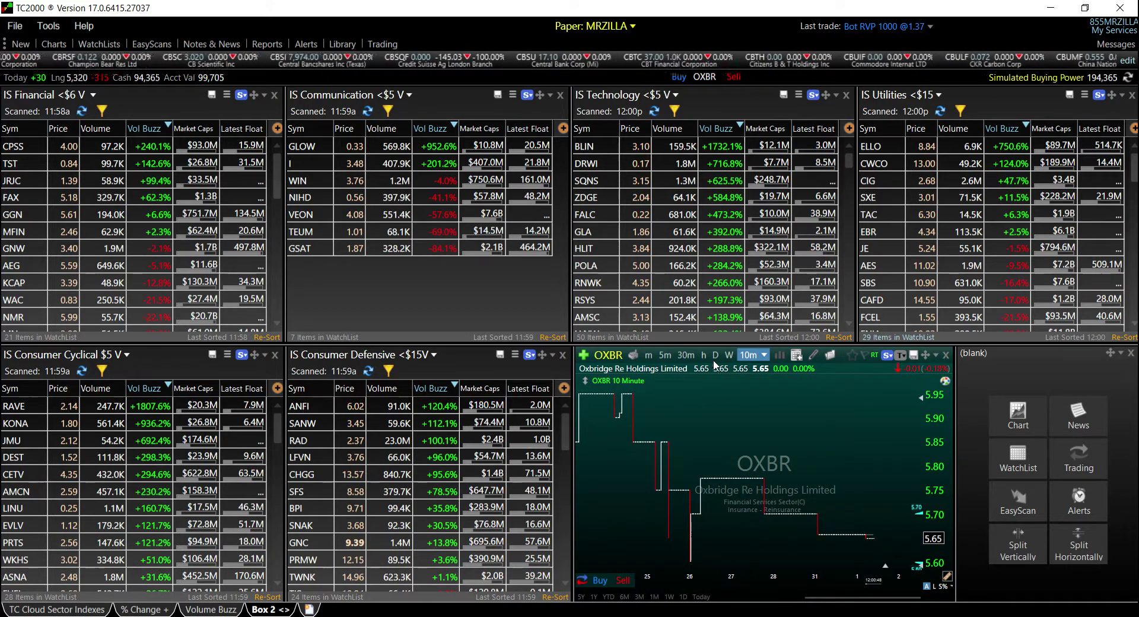
Step: Set the OXBR chart to the daily time frame and adjust its visible range to show several months of price bars
{"action": "left_click", "coordinate": [684, 355]}
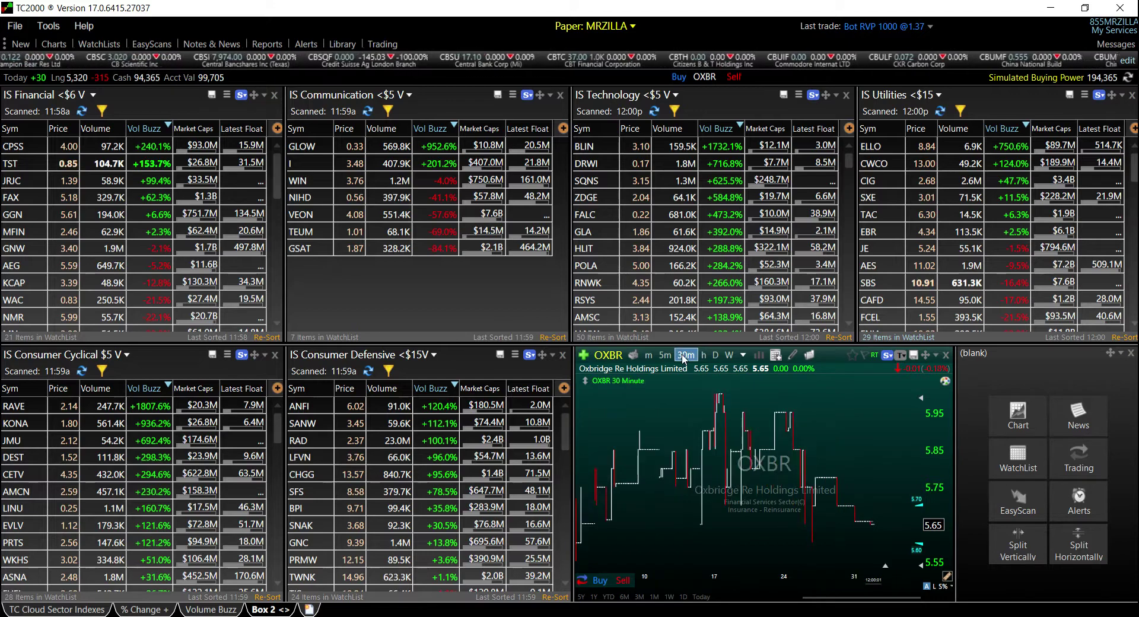
{"action": "left_click", "coordinate": [716, 355]}
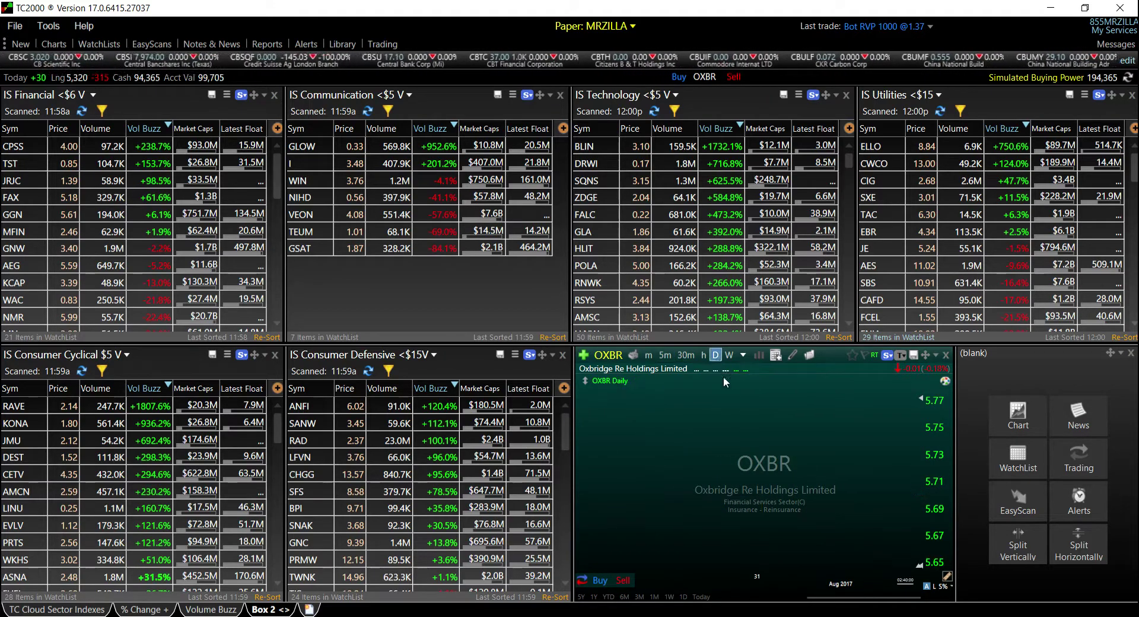
{"action": "left_click_drag", "start_coordinate": [807, 598], "coordinate": [867, 614]}
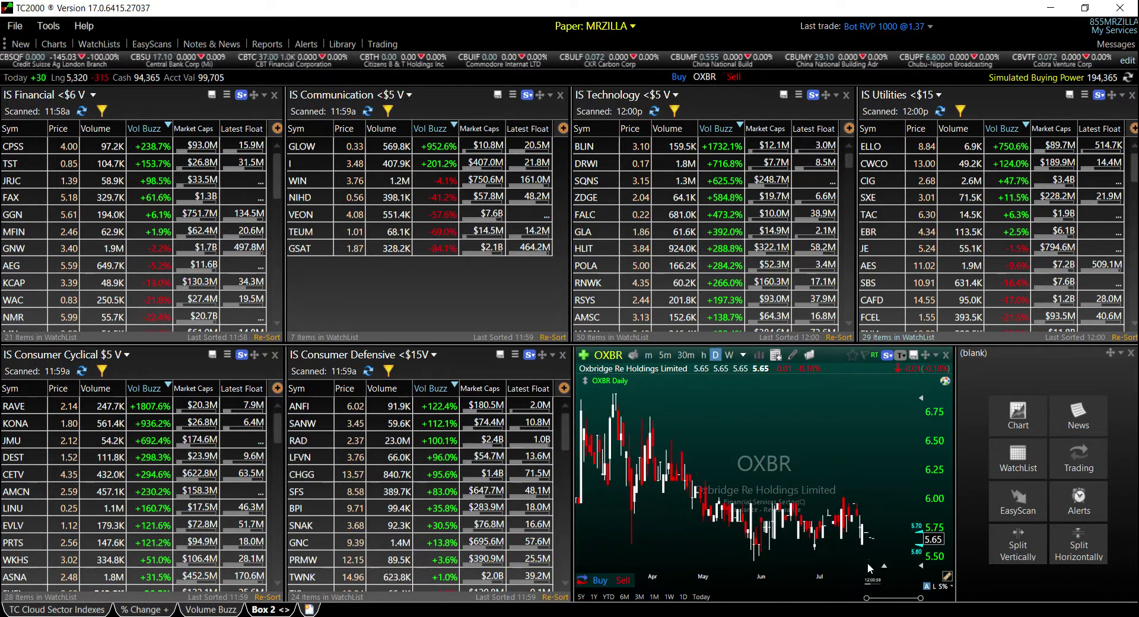
Step: Fill the blank fourth lower pane with a news feed showing all LiveBriefs by MT Newswires
{"action": "left_click", "coordinate": [1077, 426]}
{"action": "mouse_move", "coordinate": [1061, 454]}
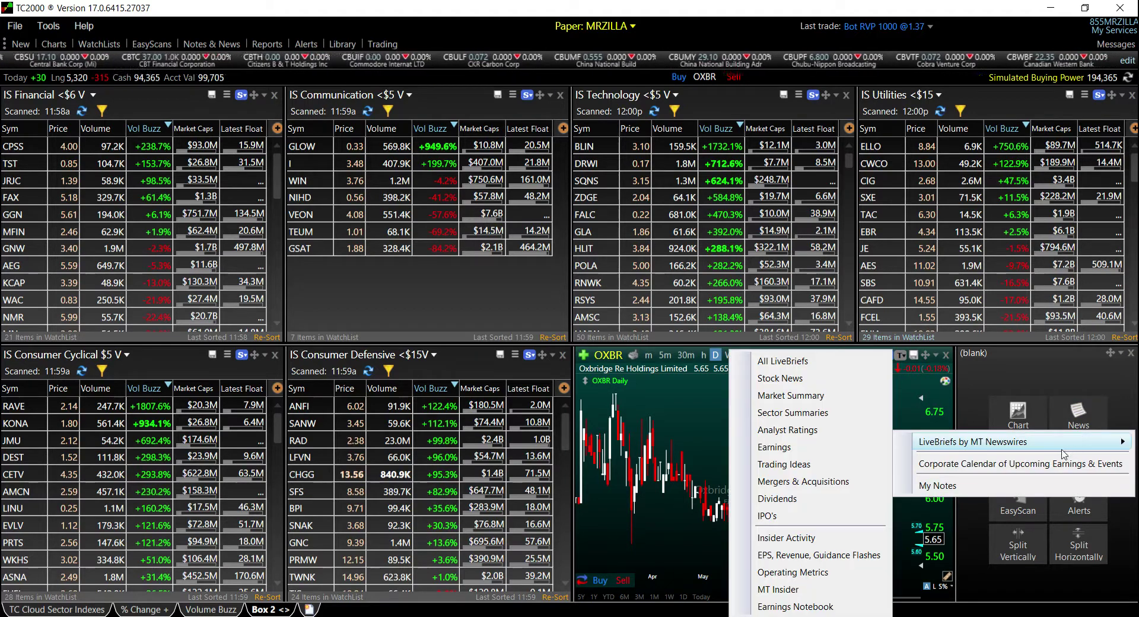
{"action": "left_click", "coordinate": [829, 363]}
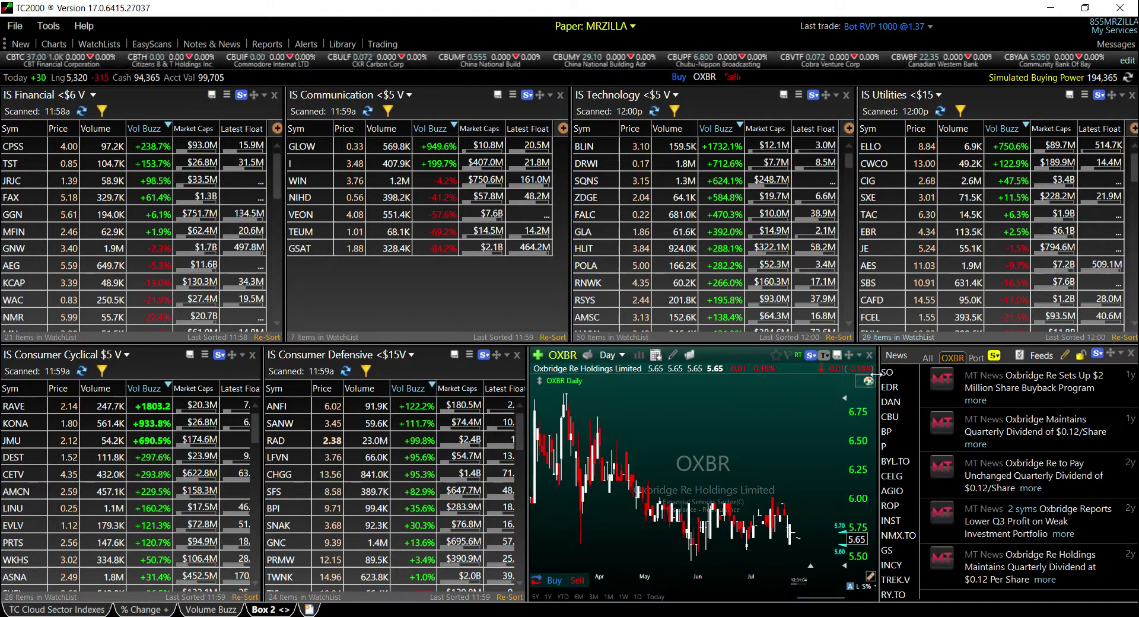
Step: Narrow the News pane and widen the IS Consumer Cyclical and IS Consumer Defensive panes to line up with the watchlists above
{"action": "left_click_drag", "start_coordinate": [879, 381], "coordinate": [935, 380]}
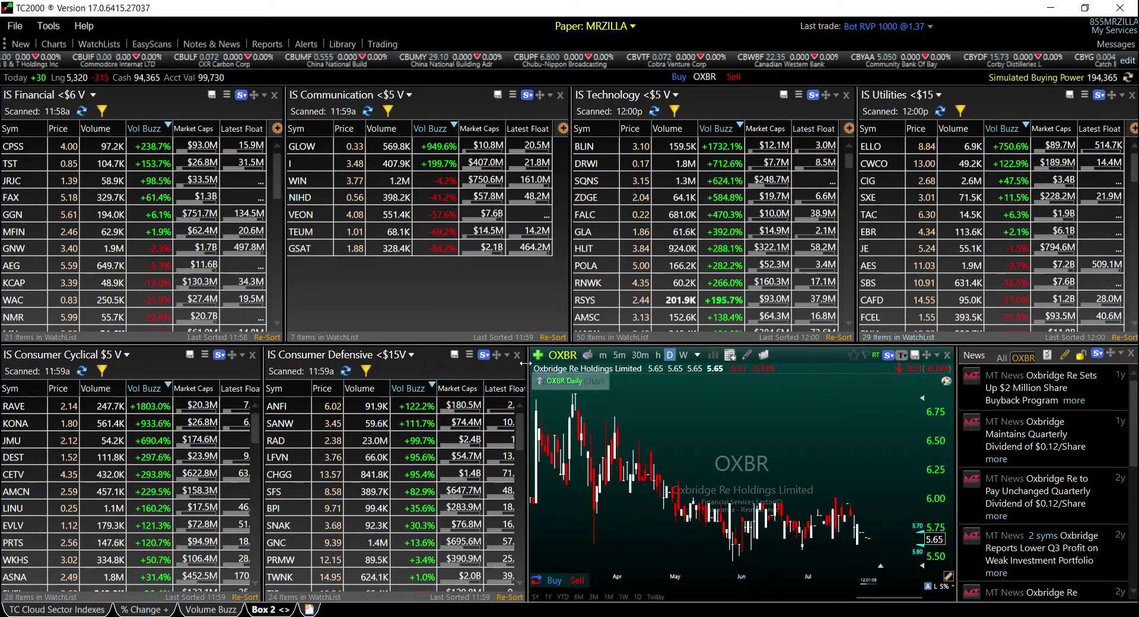
{"action": "left_click_drag", "start_coordinate": [527, 366], "coordinate": [570, 365]}
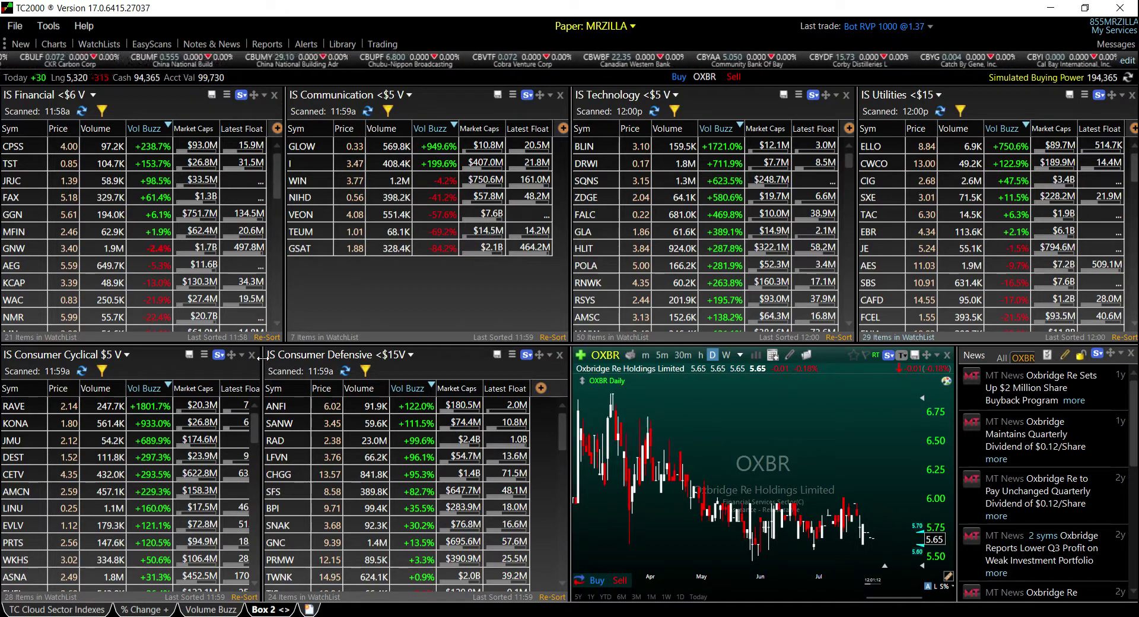
{"action": "left_click_drag", "start_coordinate": [263, 364], "coordinate": [285, 364]}
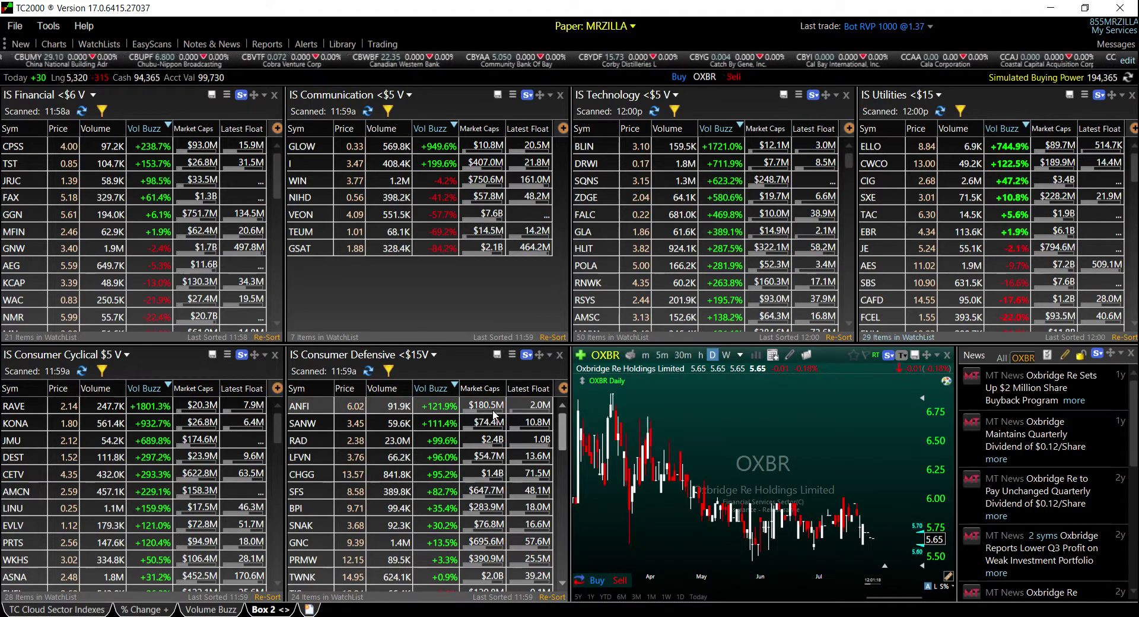
Step: Rename the Box 2 <> layout as % Change + 6, reusing the copied name of the % Change + layout
{"action": "right_click", "coordinate": [159, 611]}
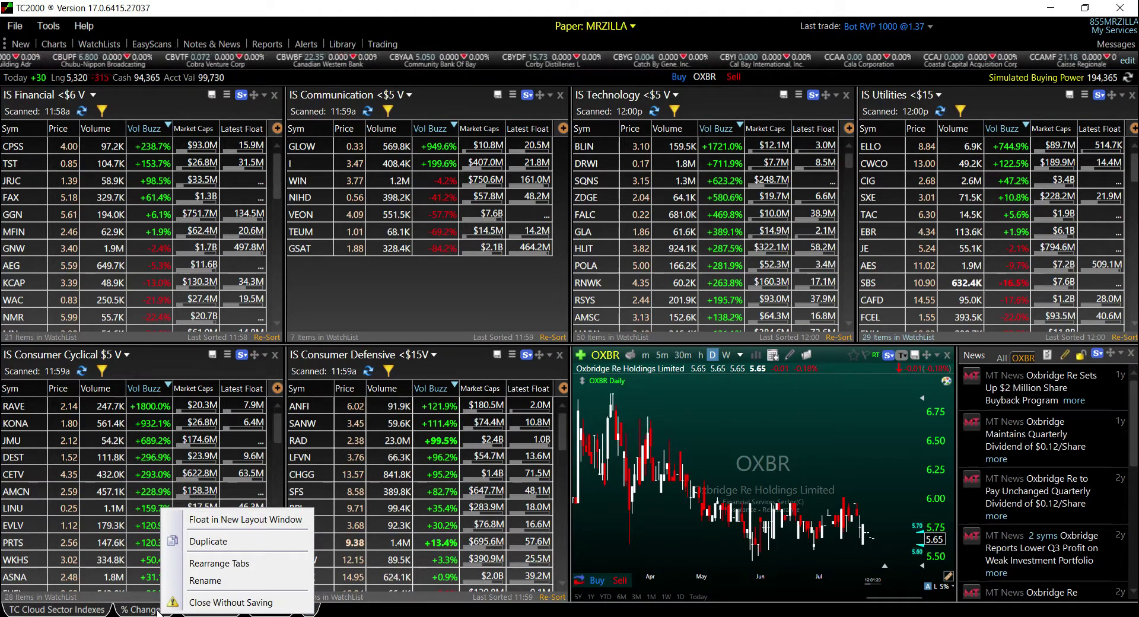
{"action": "left_click", "coordinate": [209, 582]}
{"action": "key", "text": "ctrl+c"}
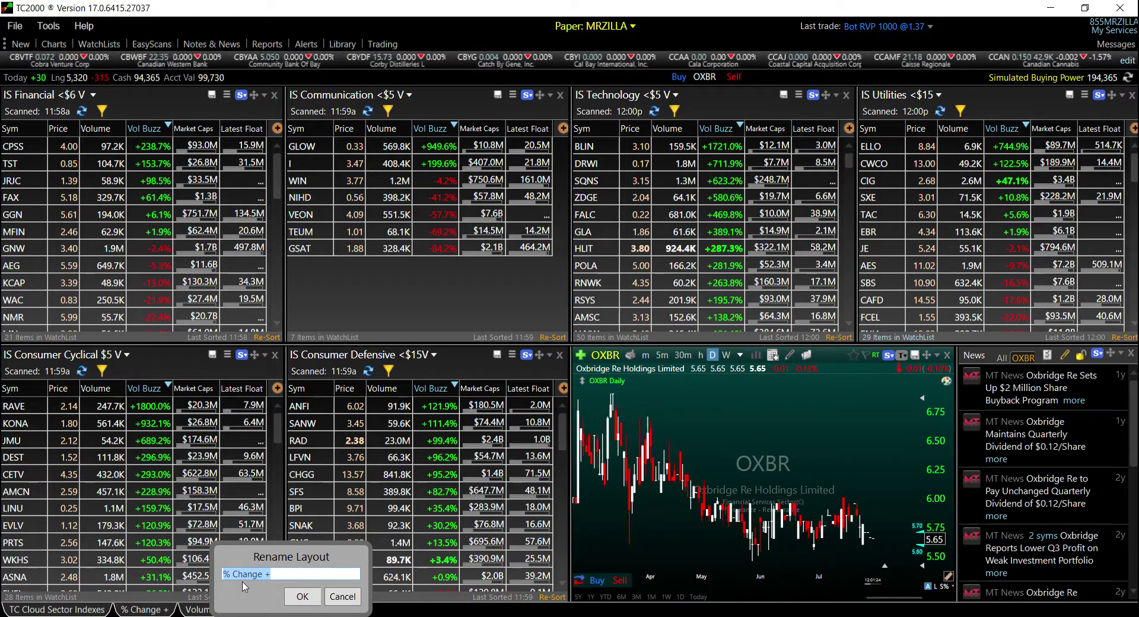
{"action": "left_click", "coordinate": [342, 596]}
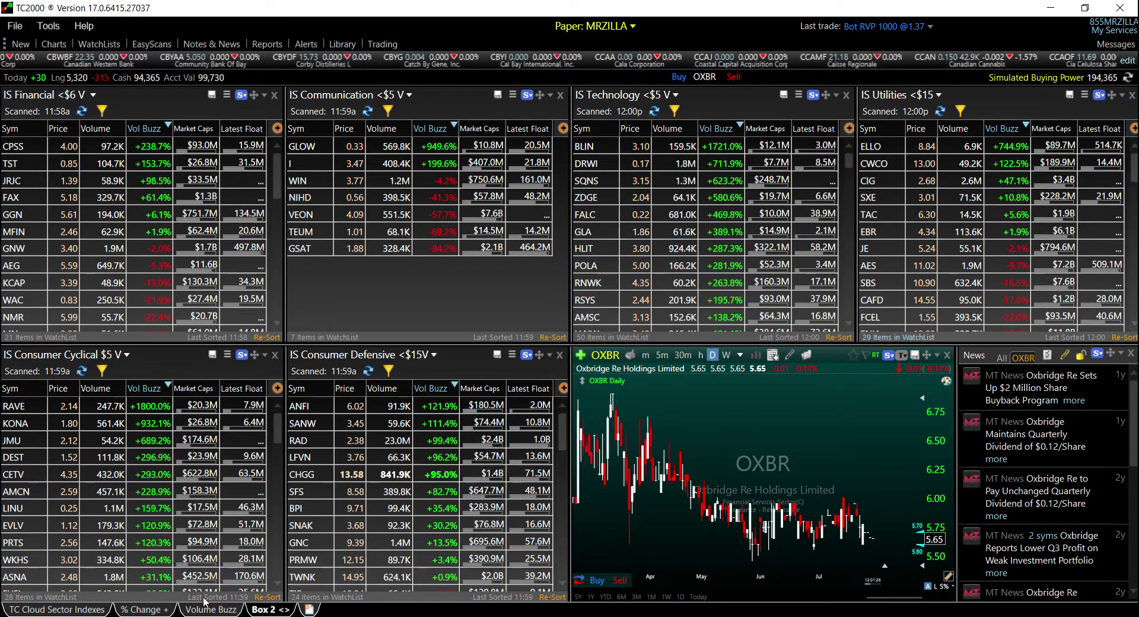
{"action": "right_click", "coordinate": [266, 609]}
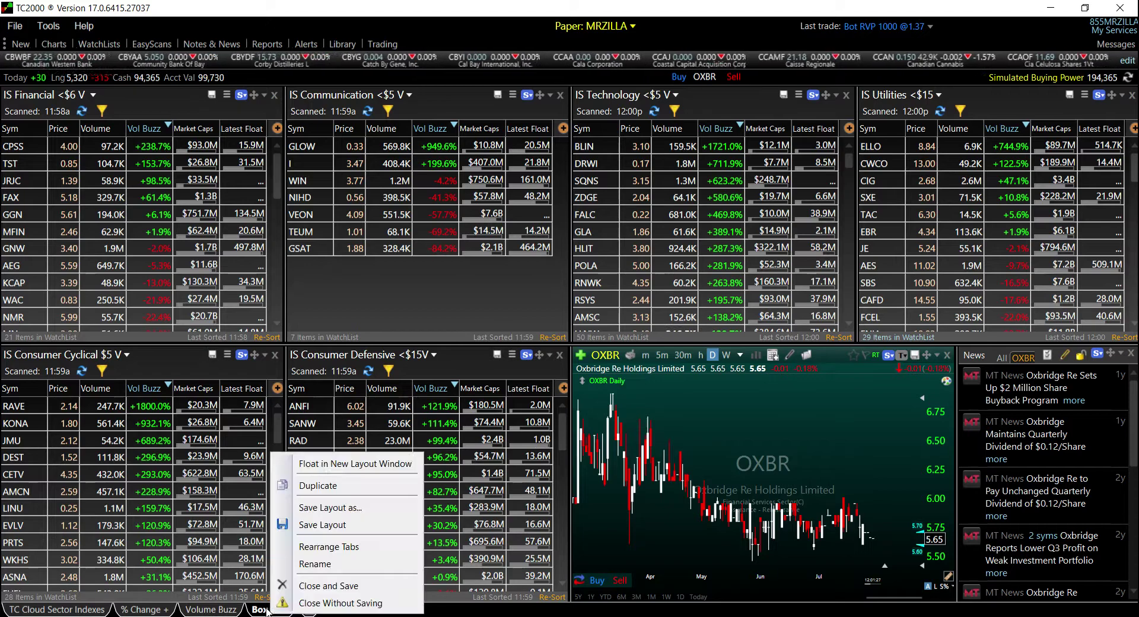
{"action": "left_click", "coordinate": [315, 563]}
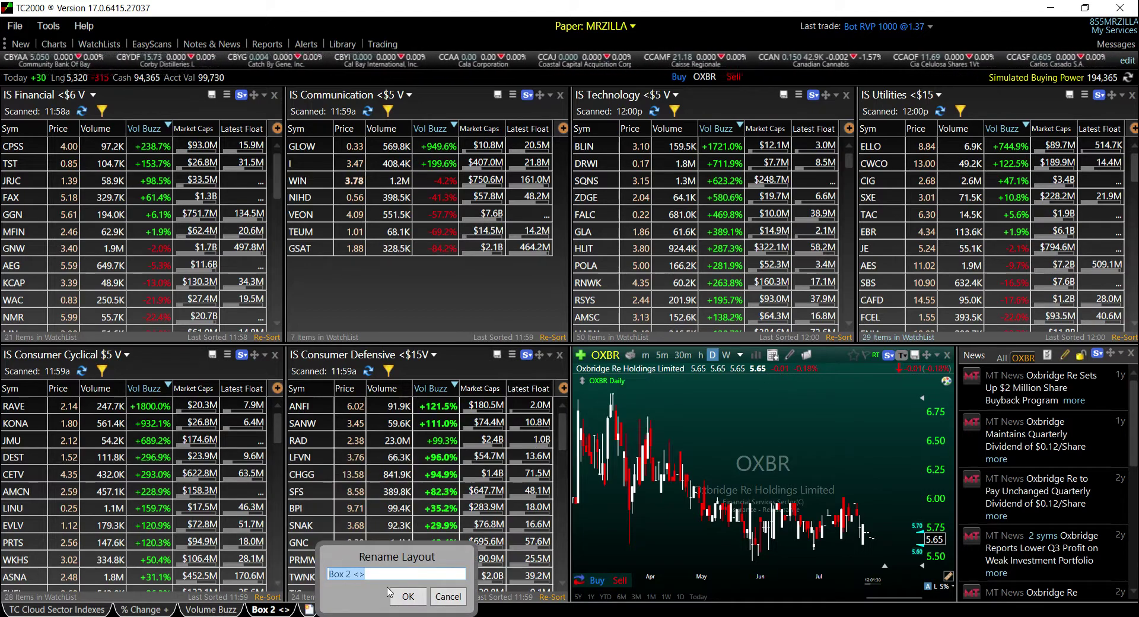
{"action": "key", "text": "ctrl+v"}
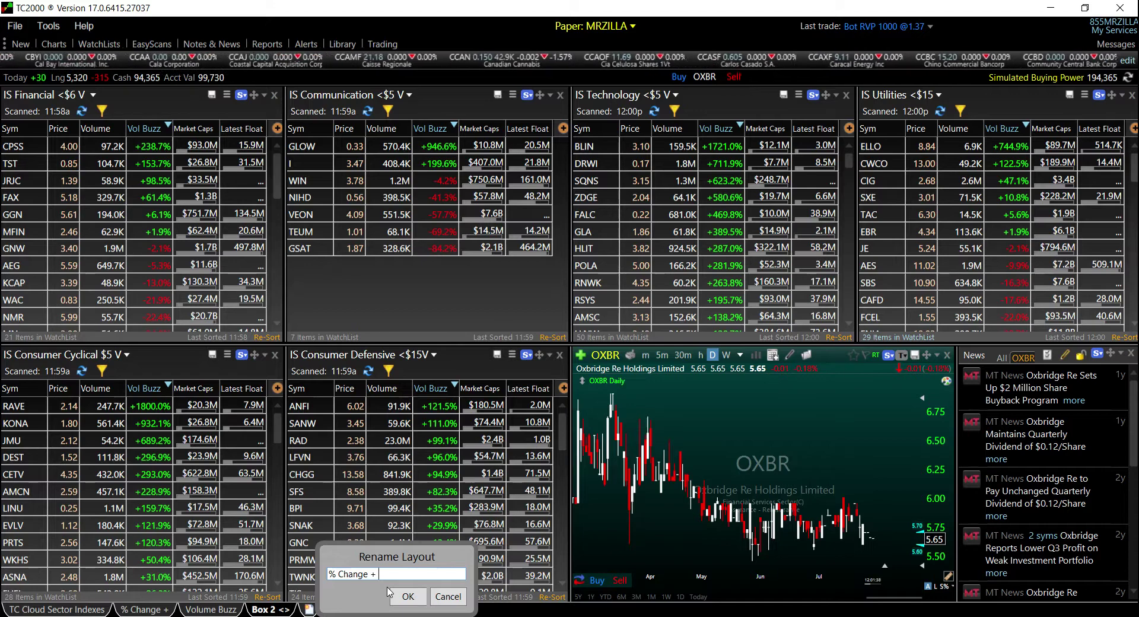
{"action": "type", "text": "6"}
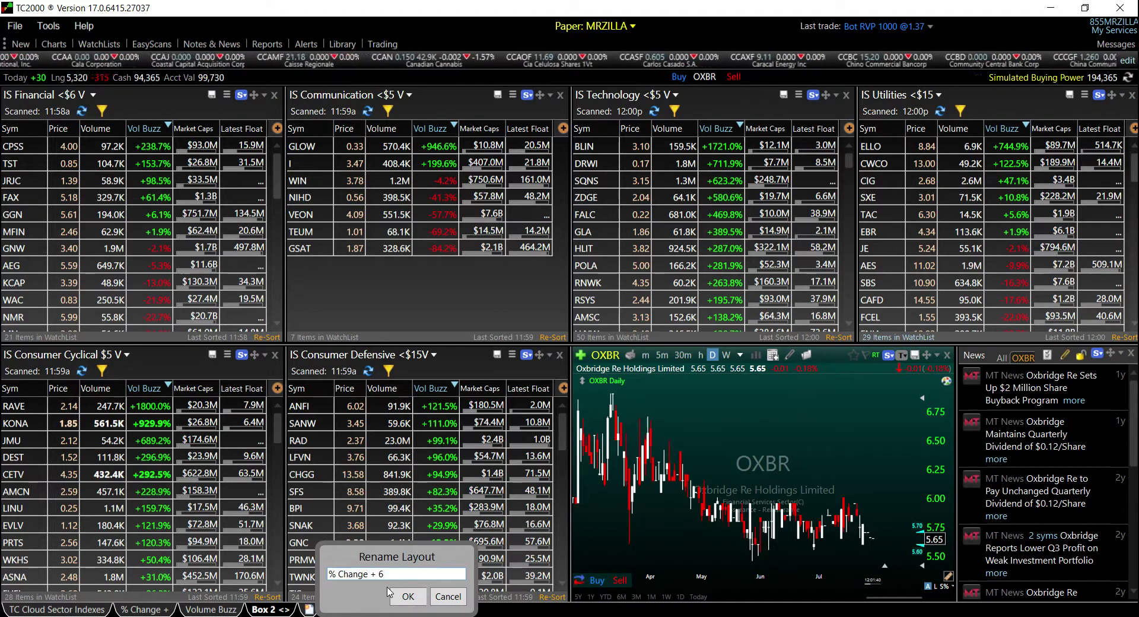
{"action": "left_click", "coordinate": [409, 596]}
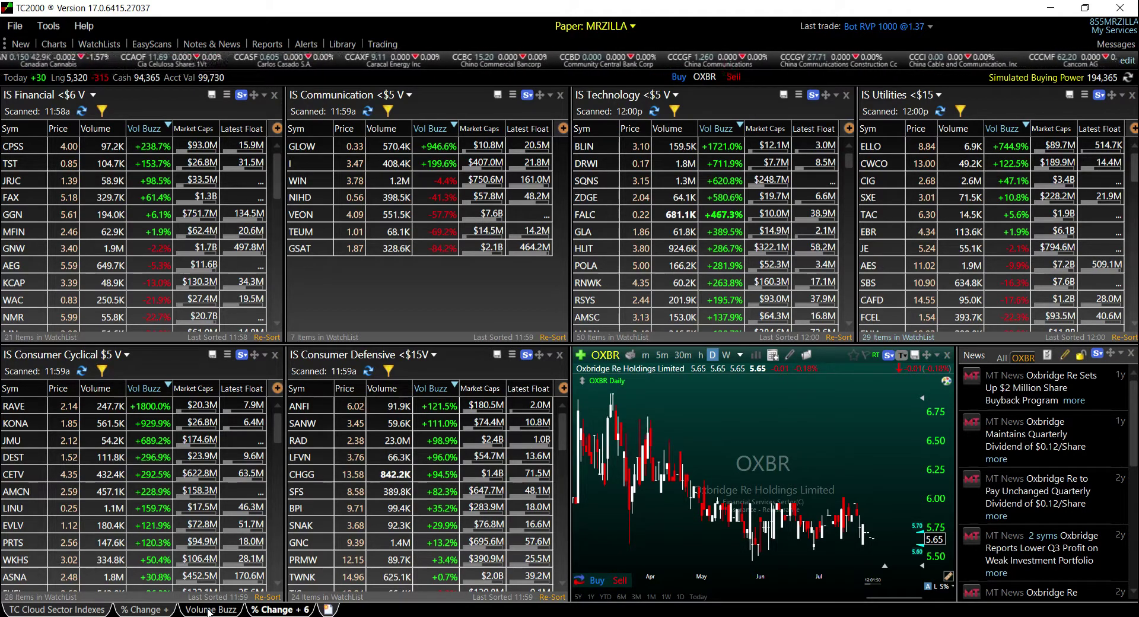
Step: Copy the Volume Buzz layout's name without changing it, and duplicate the % Change + 6 layout
{"action": "right_click", "coordinate": [209, 610]}
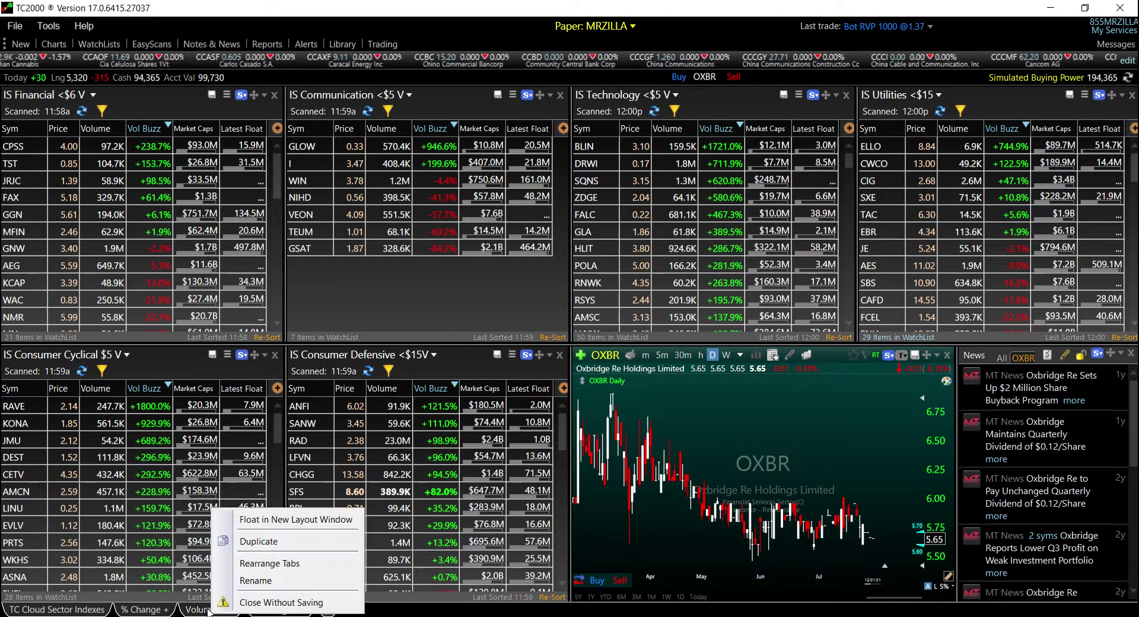
{"action": "left_click", "coordinate": [264, 580]}
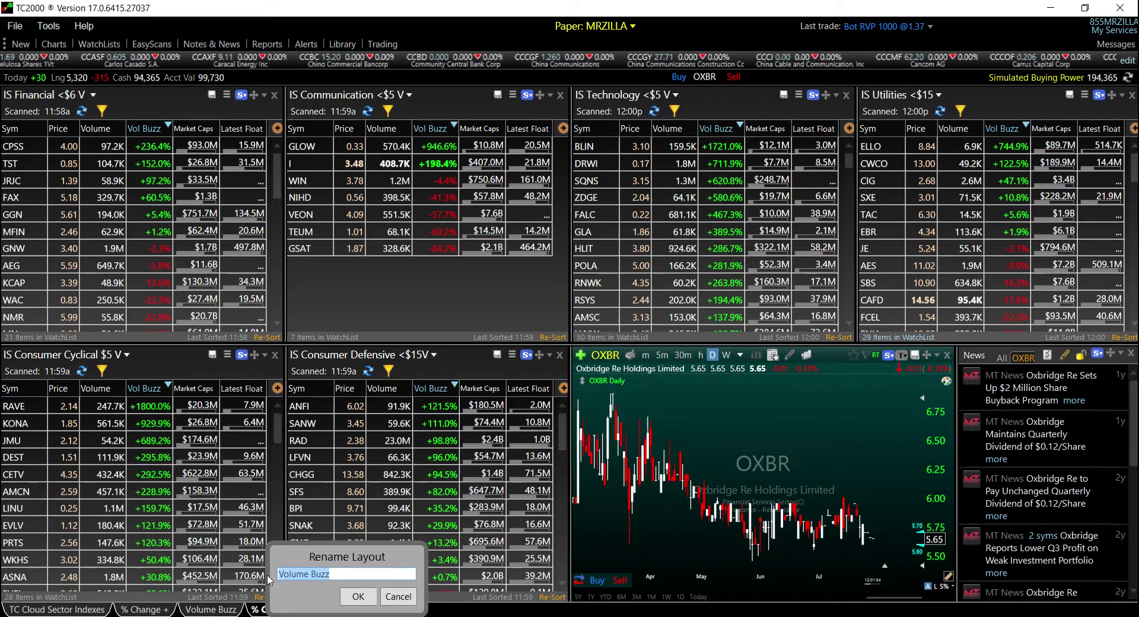
{"action": "left_click", "coordinate": [364, 597]}
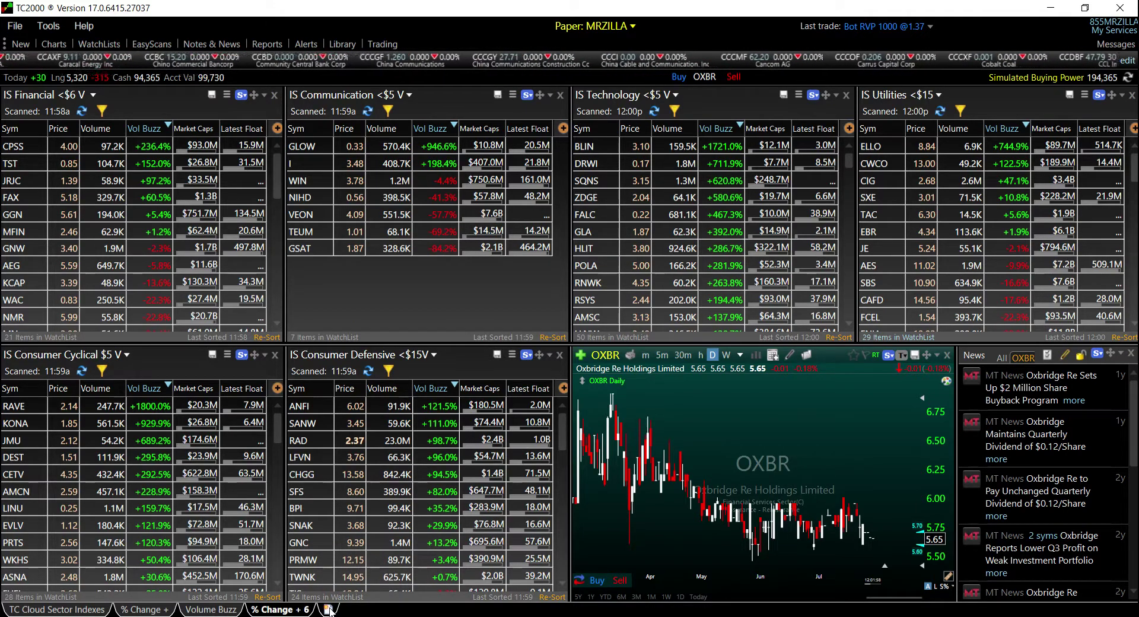
{"action": "right_click", "coordinate": [297, 611]}
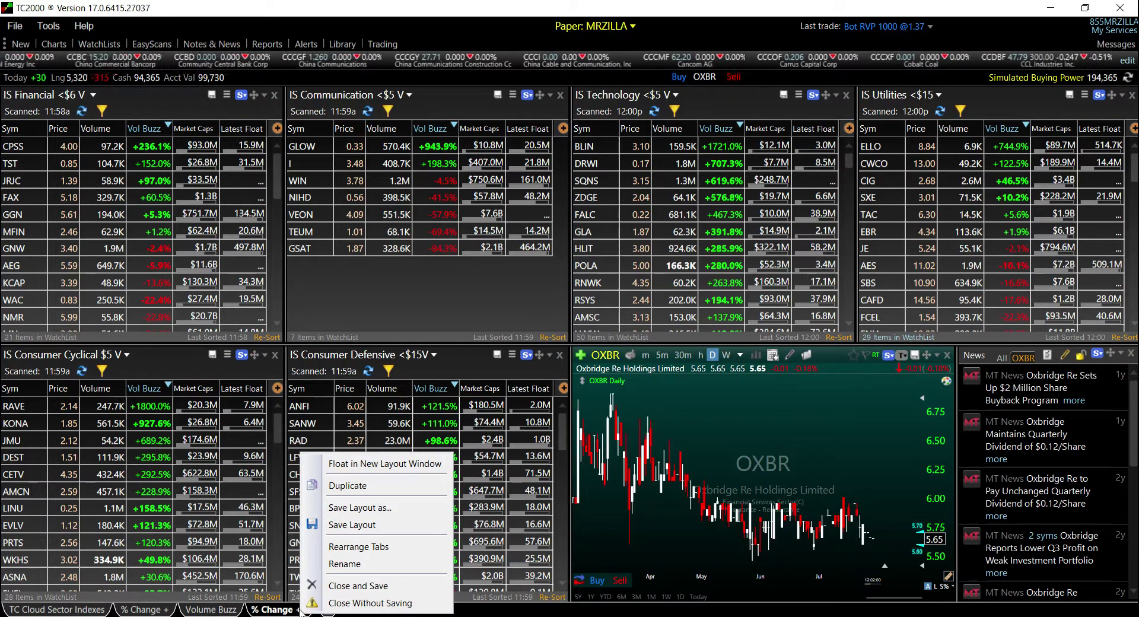
{"action": "left_click", "coordinate": [364, 485]}
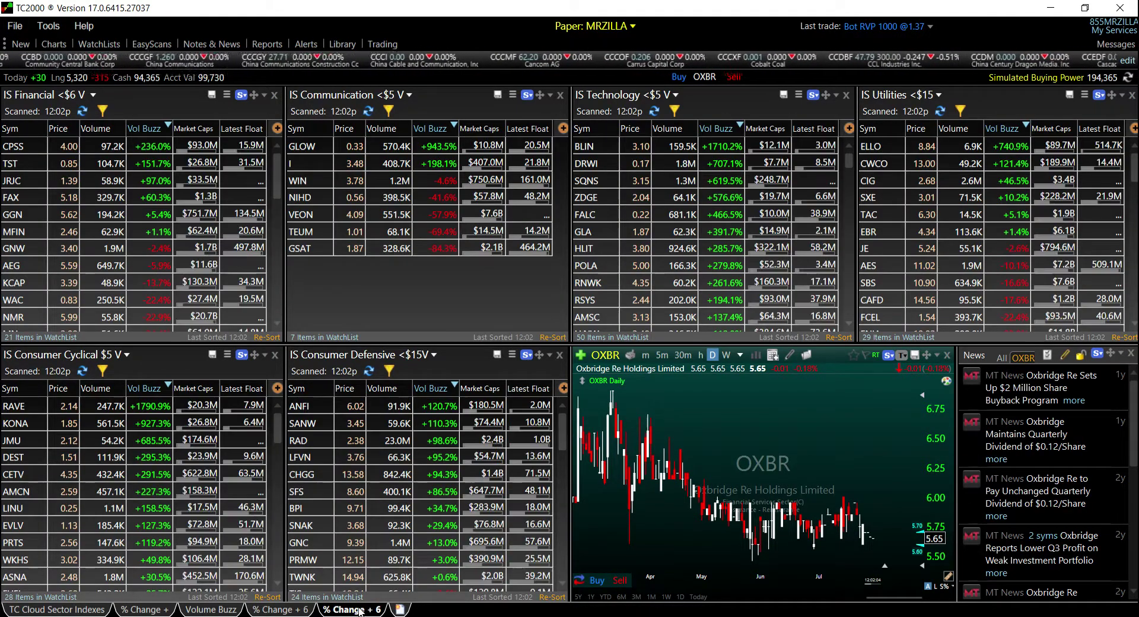
Step: Rename the duplicated layout as Vol Buzz 6, shortening the pasted Volume Buzz name
{"action": "right_click", "coordinate": [360, 611]}
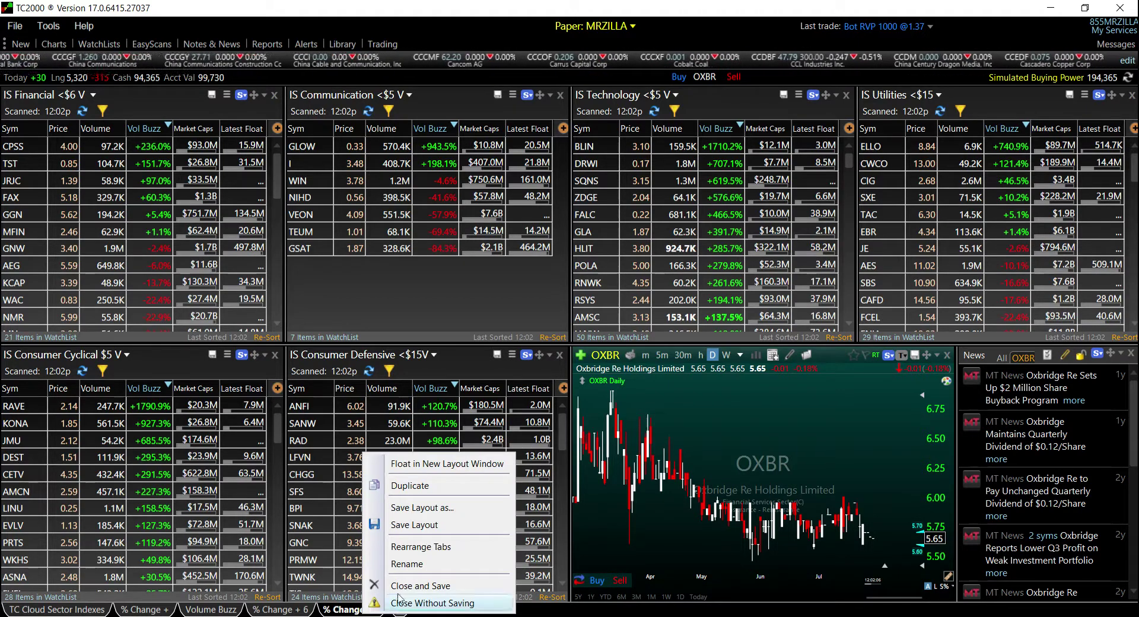
{"action": "left_click", "coordinate": [409, 567]}
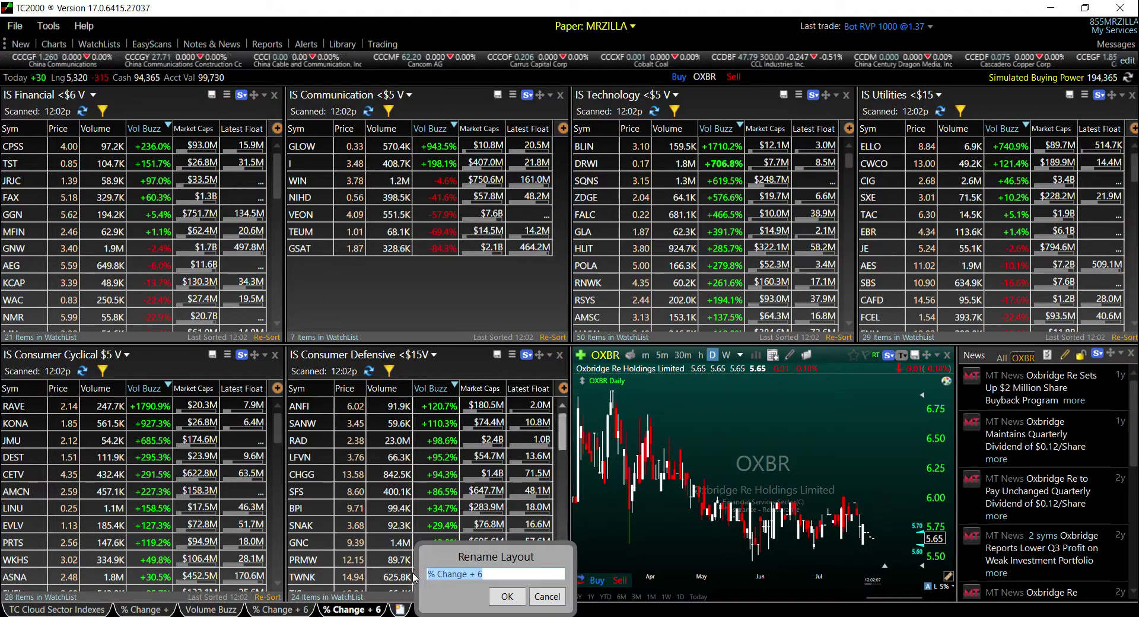
{"action": "left_click", "coordinate": [494, 574]}
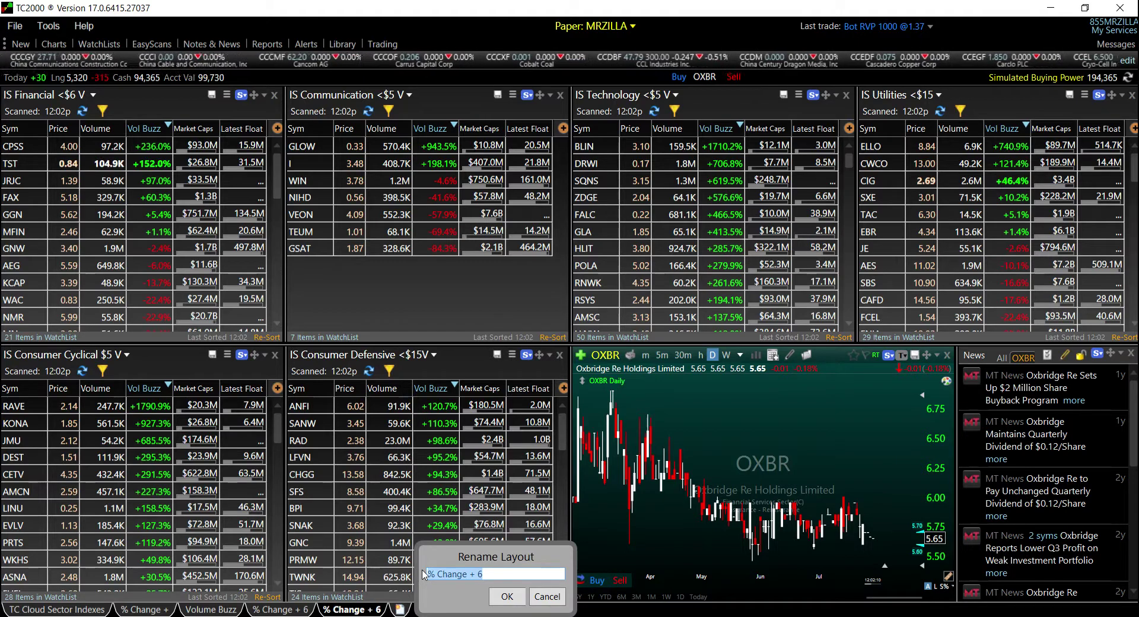
{"action": "key", "text": "BackSpace"}
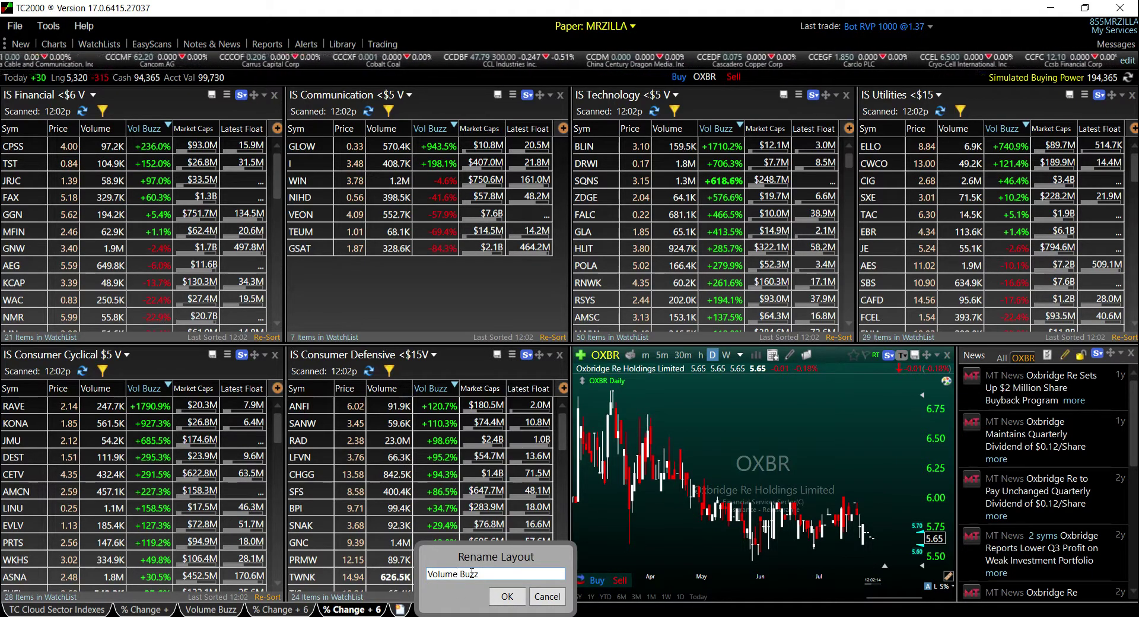
{"action": "key", "text": "Left"}
{"action": "key", "text": "Left"}
{"action": "key", "text": "Left"}
{"action": "key", "text": "Left"}
{"action": "key", "text": "Left"}
{"action": "key", "text": "BackSpace"}
{"action": "key", "text": "BackSpace"}
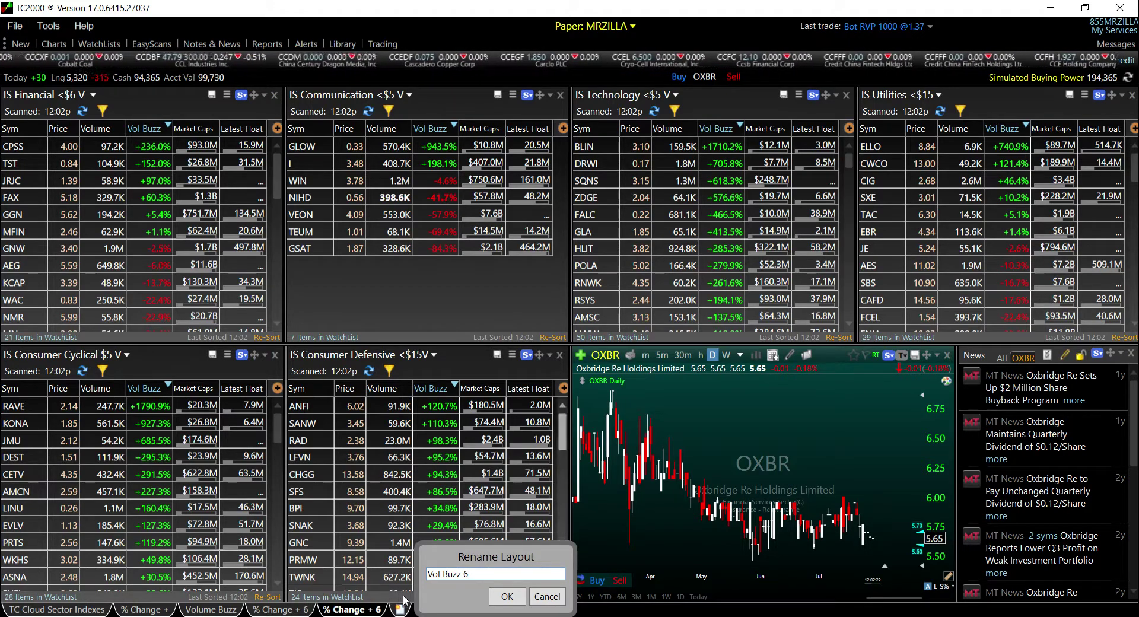
{"action": "left_click", "coordinate": [506, 596]}
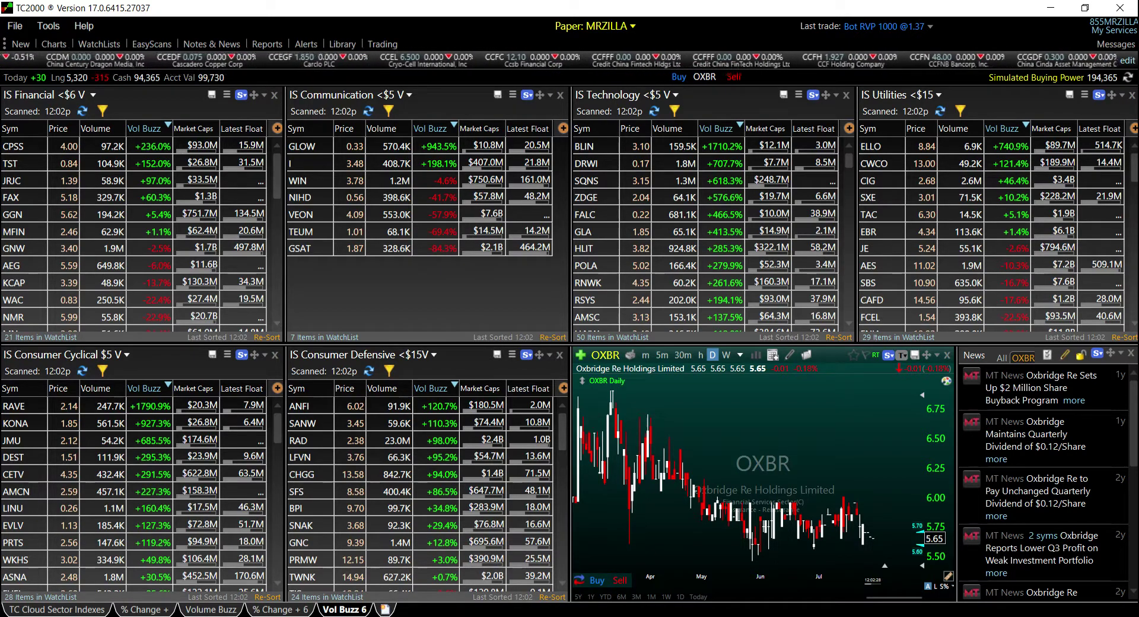
Step: Switch to the TC2000 Cloud heatmap in the browser, set its metric to Volume Buzz to read the sector order, and return to TC2000
{"action": "key", "text": "alt+Tab"}
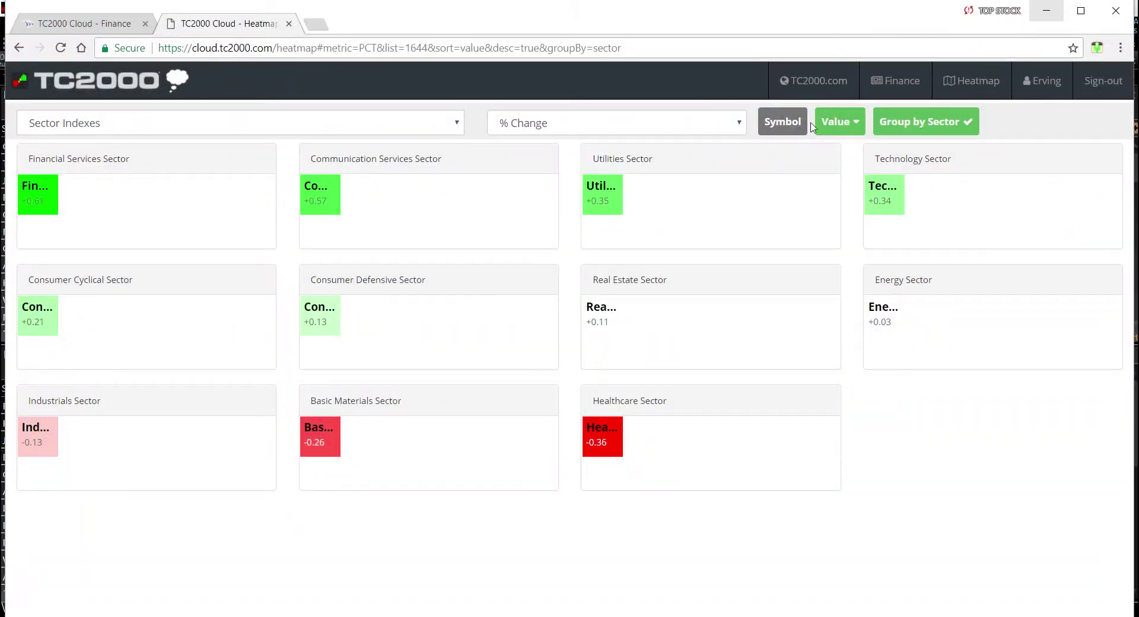
{"action": "left_click", "coordinate": [741, 126]}
{"action": "left_click", "coordinate": [652, 159]}
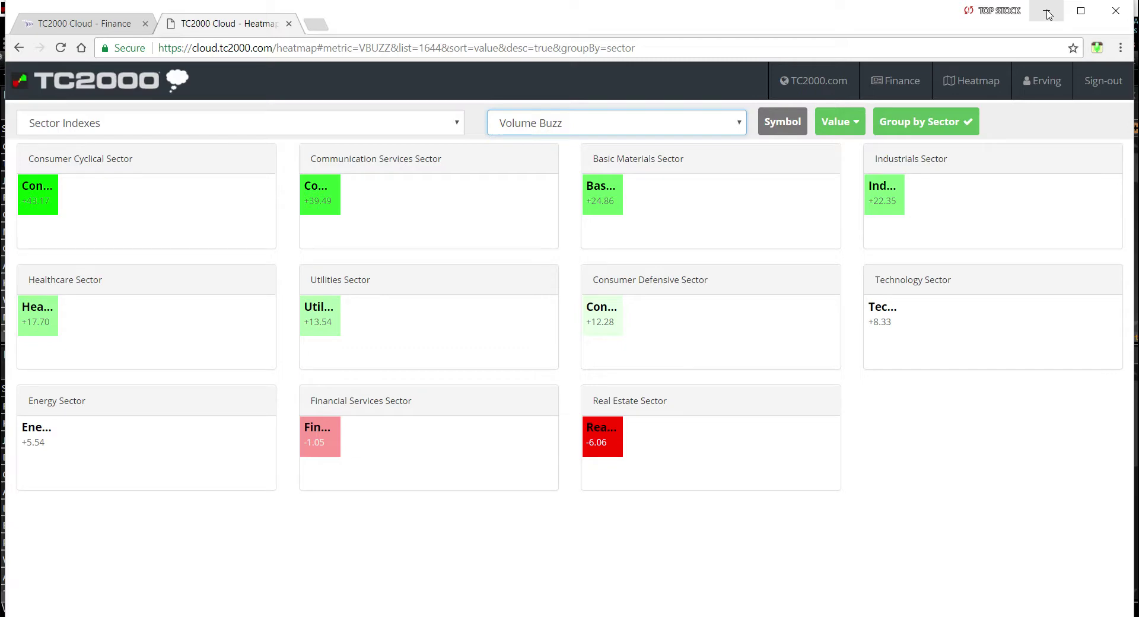
{"action": "left_click", "coordinate": [1048, 12]}
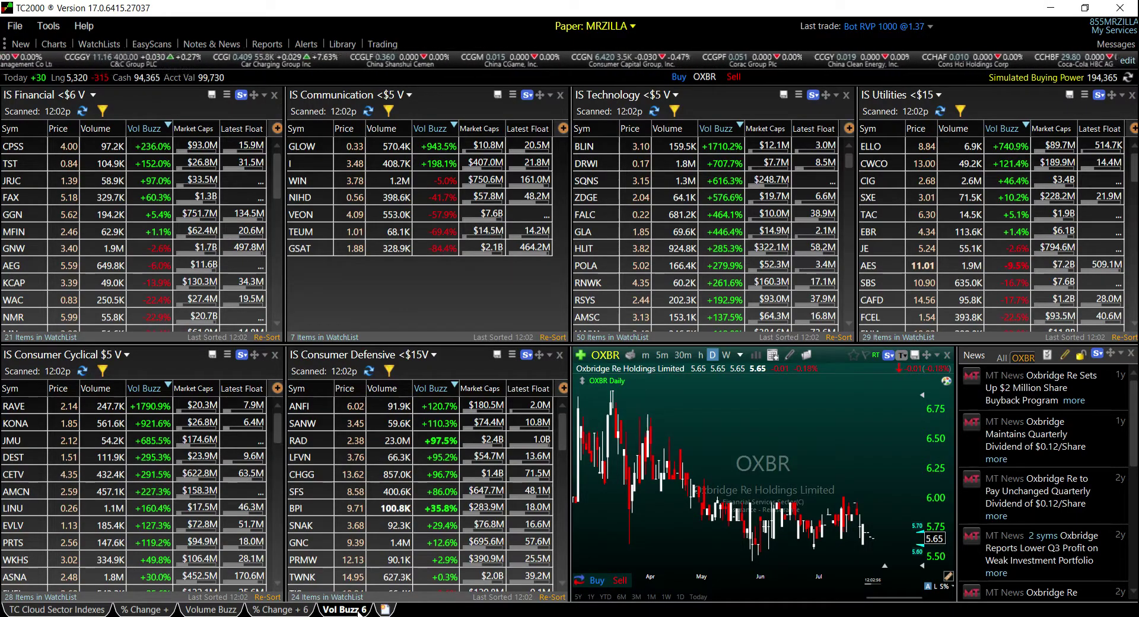
Step: Duplicate the IS Consumer Cyclical $5 V watchlist and dock the copy as a tab in the first upper pane
{"action": "left_click", "coordinate": [265, 356]}
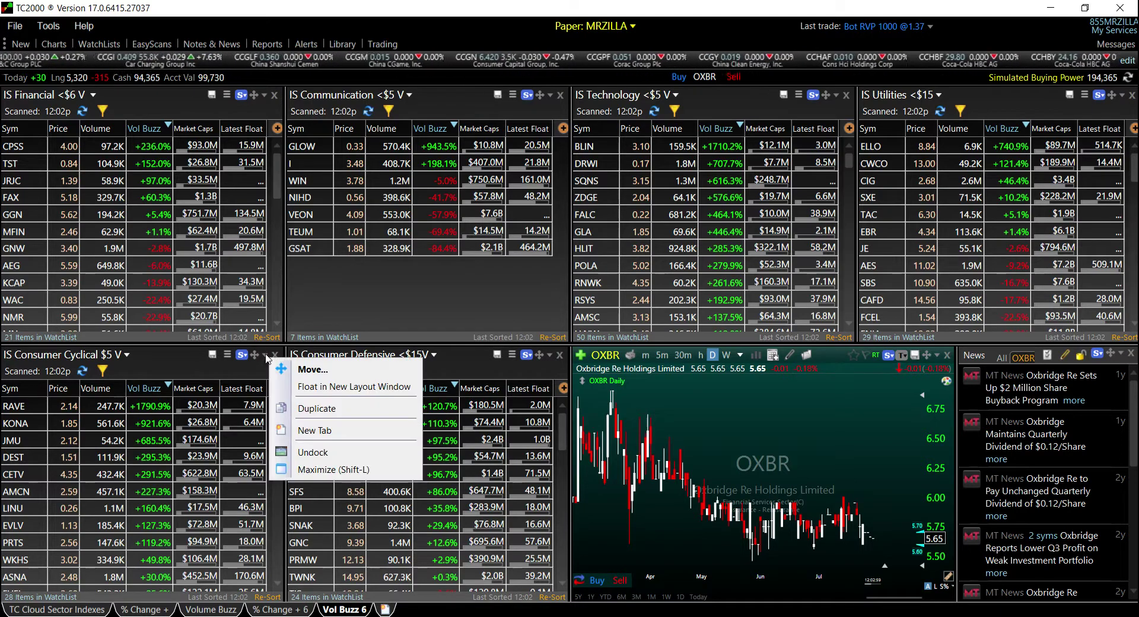
{"action": "left_click", "coordinate": [319, 408]}
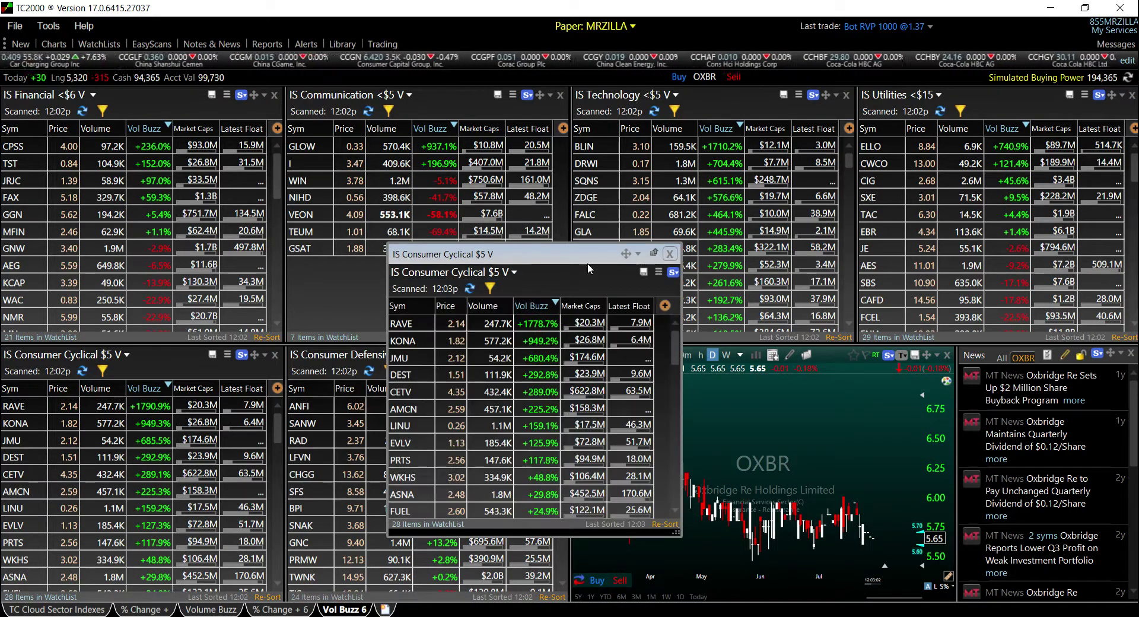
{"action": "left_click", "coordinate": [653, 254]}
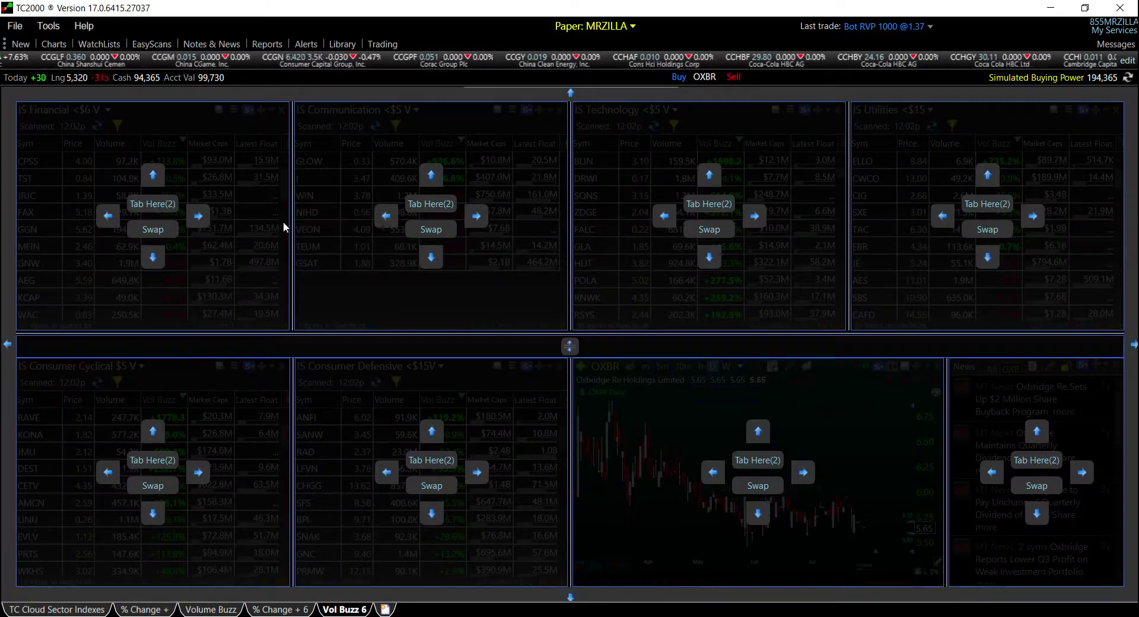
{"action": "left_click", "coordinate": [152, 204]}
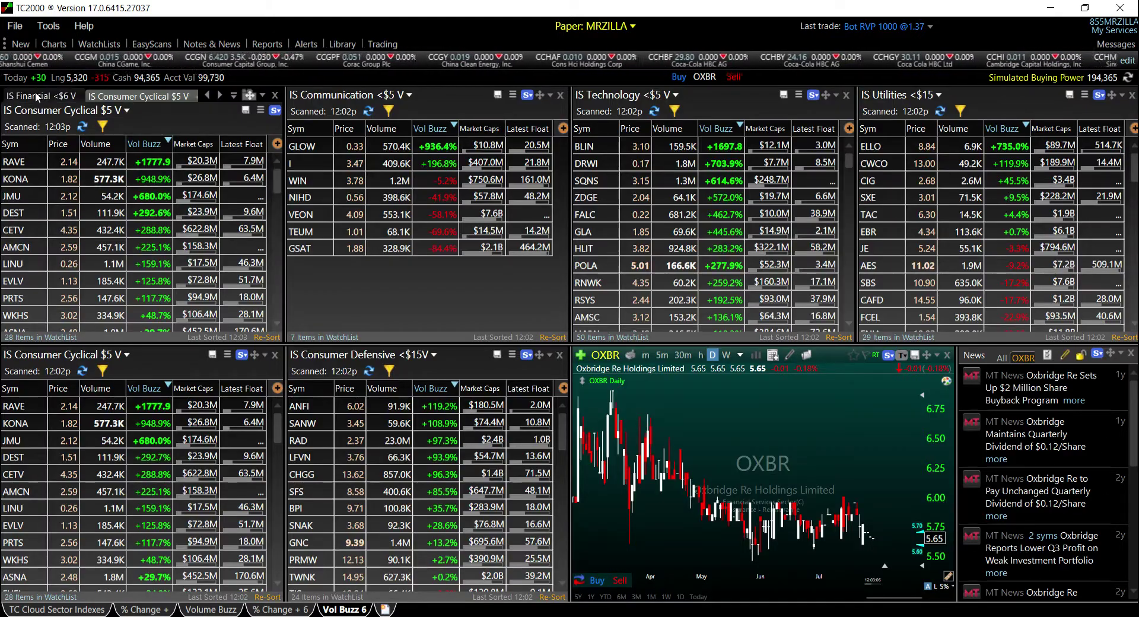
Step: Recheck the sector order on the Volume Buzz heatmap and remove the IS Financial <$6 V tab from the first upper pane
{"action": "left_click", "coordinate": [42, 96]}
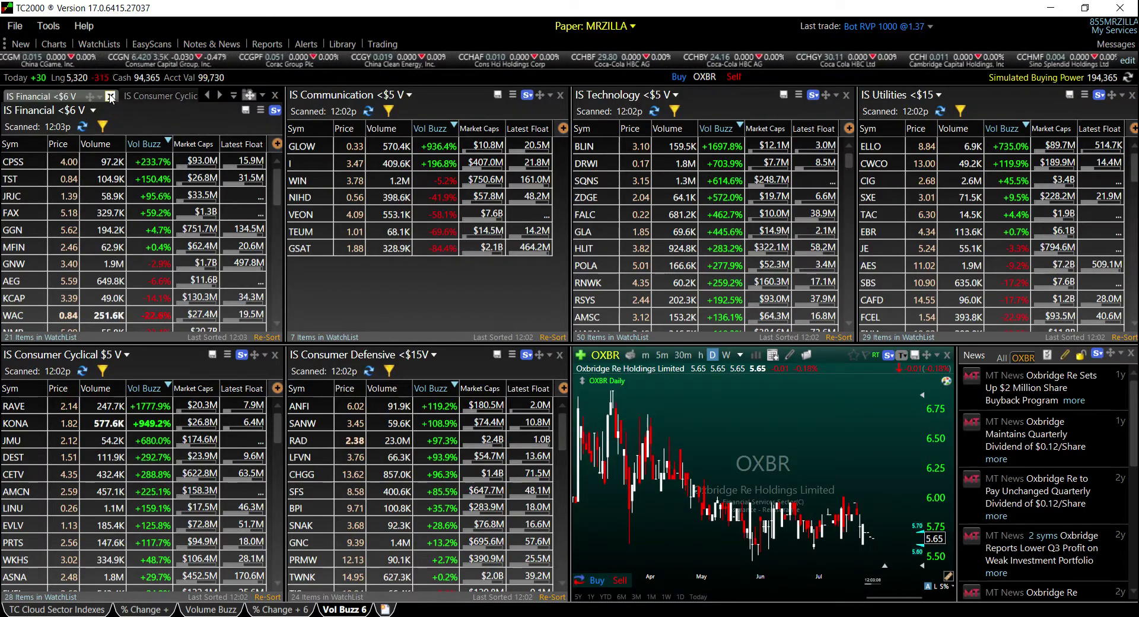
{"action": "left_click", "coordinate": [599, 614]}
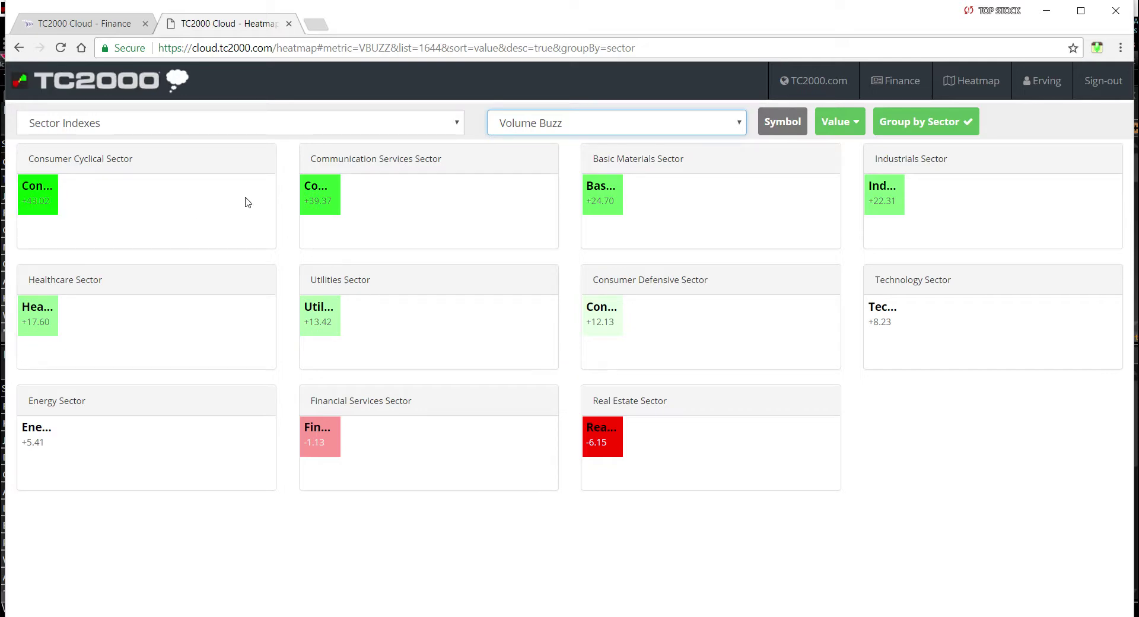
{"action": "left_click", "coordinate": [1046, 13]}
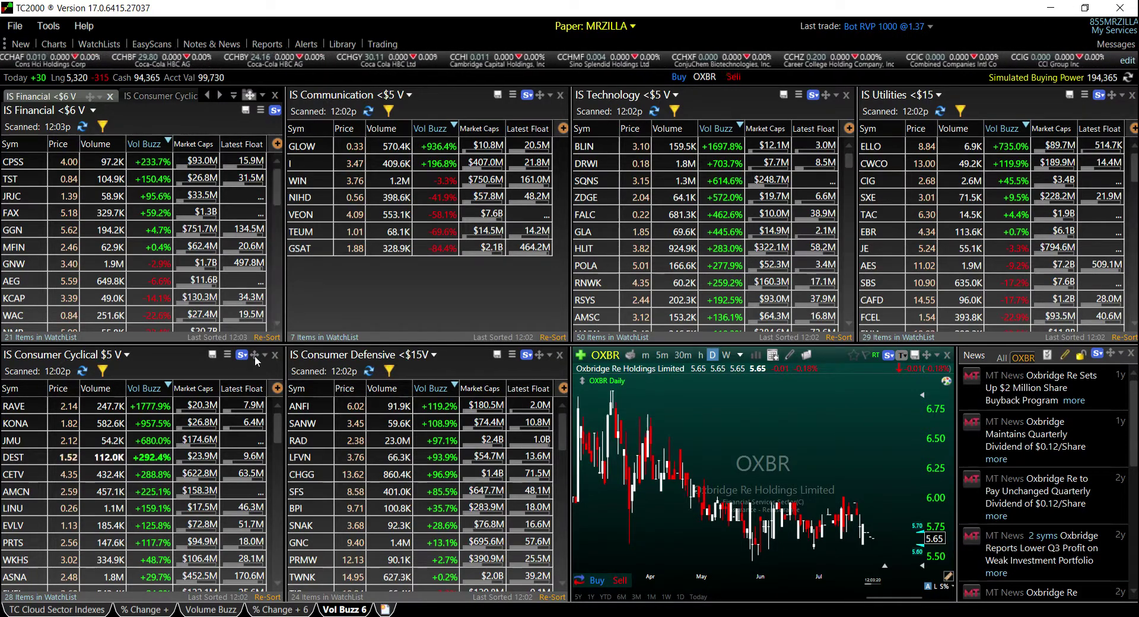
{"action": "left_click", "coordinate": [109, 96]}
{"action": "left_click", "coordinate": [155, 116]}
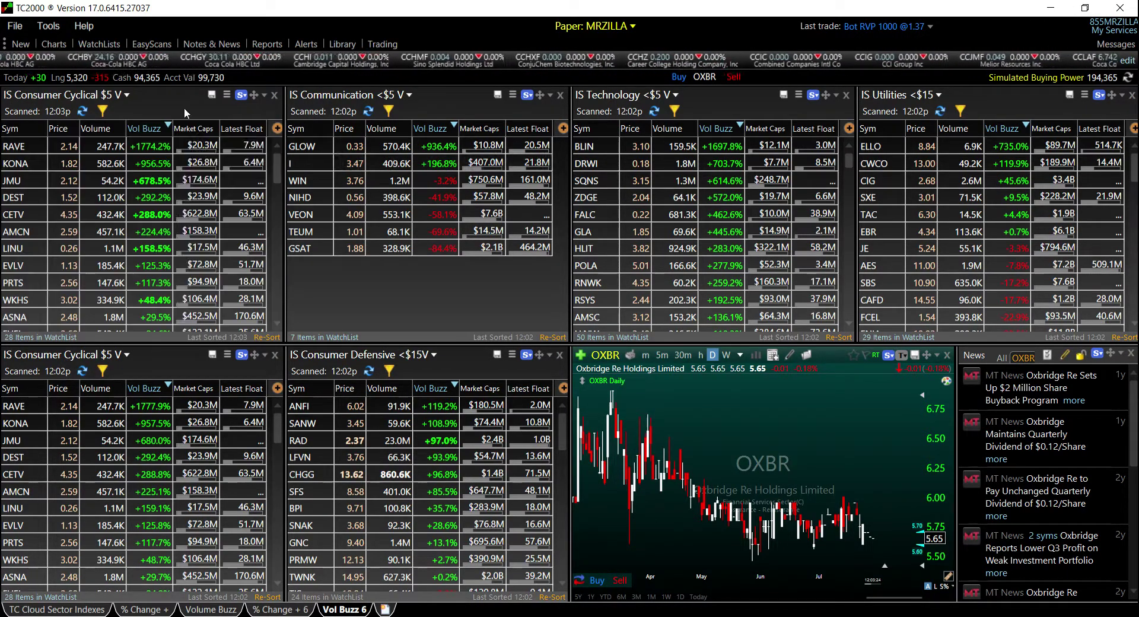
Step: Check the IS Communication <$5 V scan conditions, and copy the Basic Materials Sector name from the browser heatmap before returning to TC2000
{"action": "left_click", "coordinate": [388, 111]}
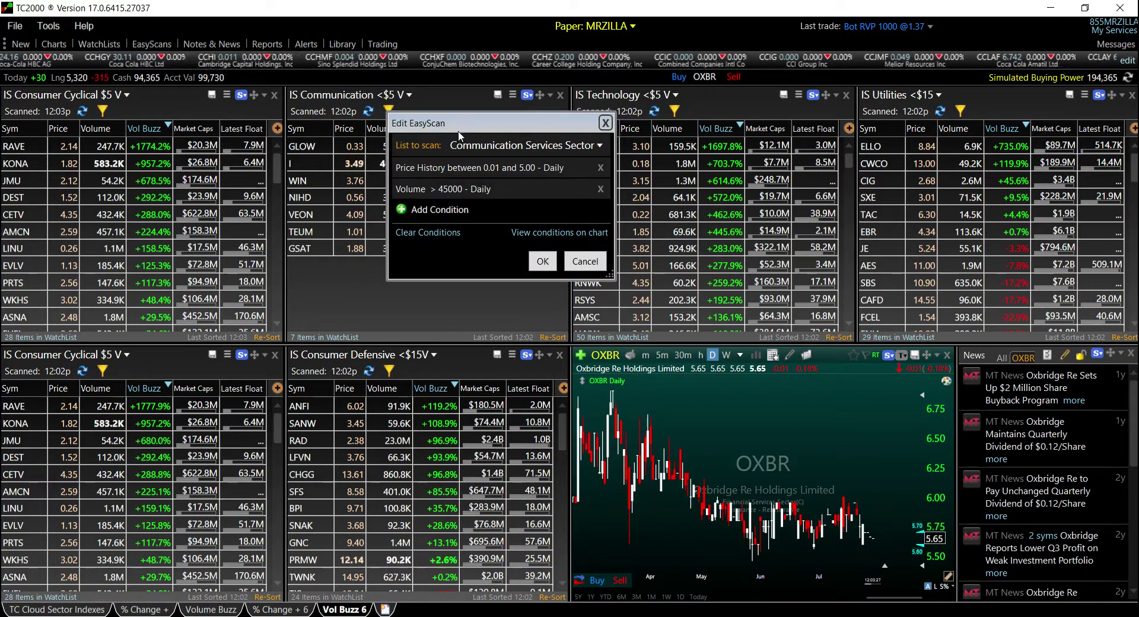
{"action": "left_click", "coordinate": [542, 261]}
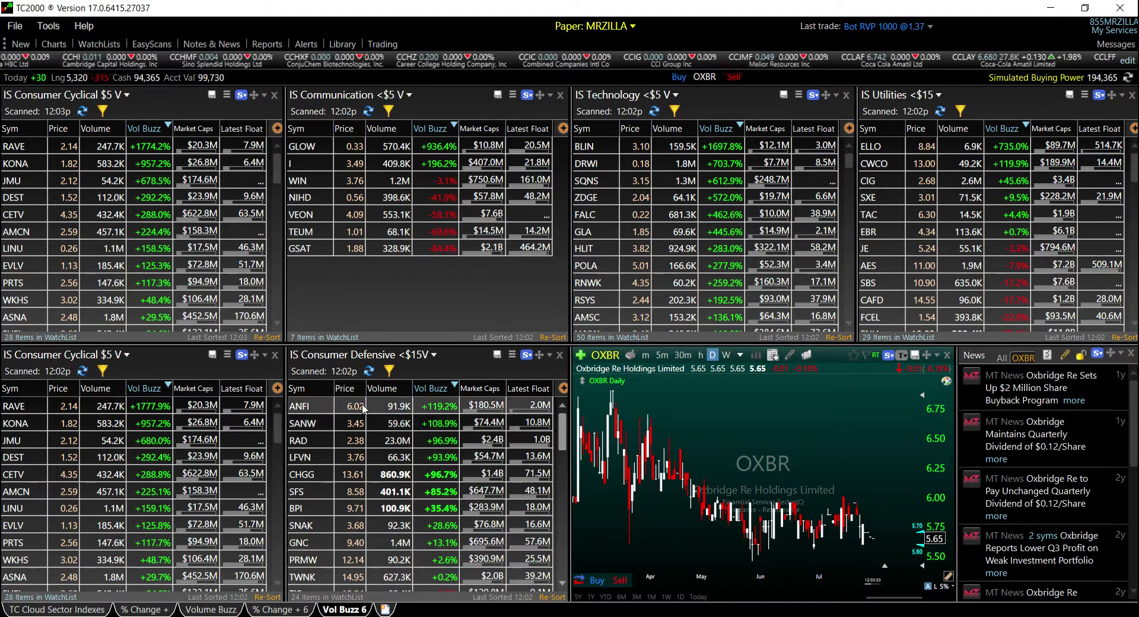
{"action": "key", "text": "alt+Tab"}
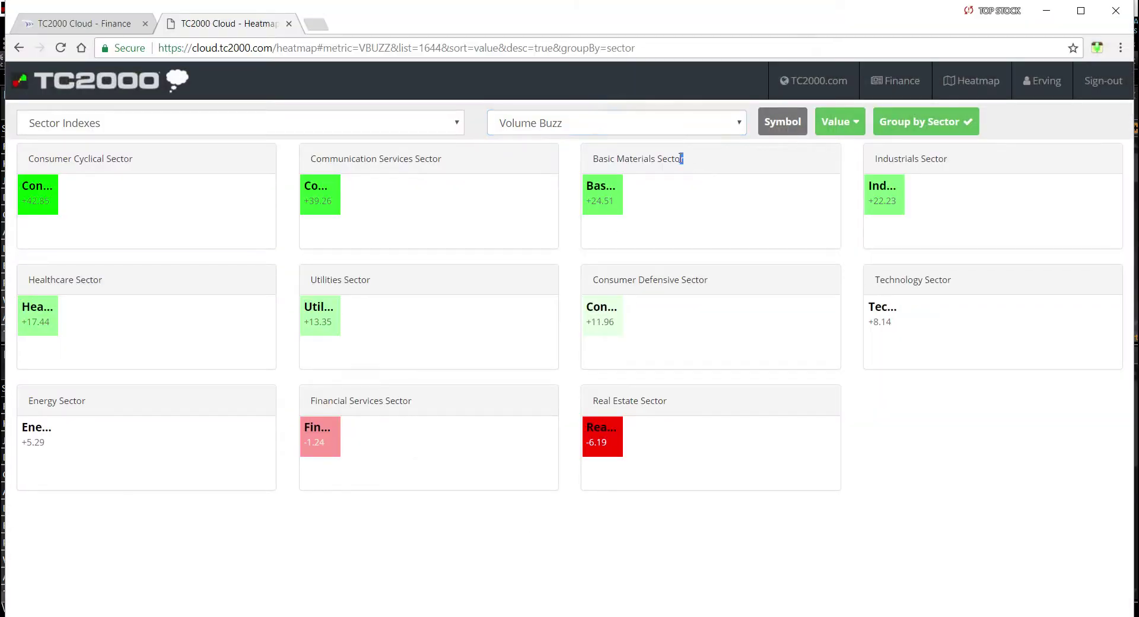
{"action": "right_click", "coordinate": [601, 159]}
{"action": "left_click", "coordinate": [628, 172]}
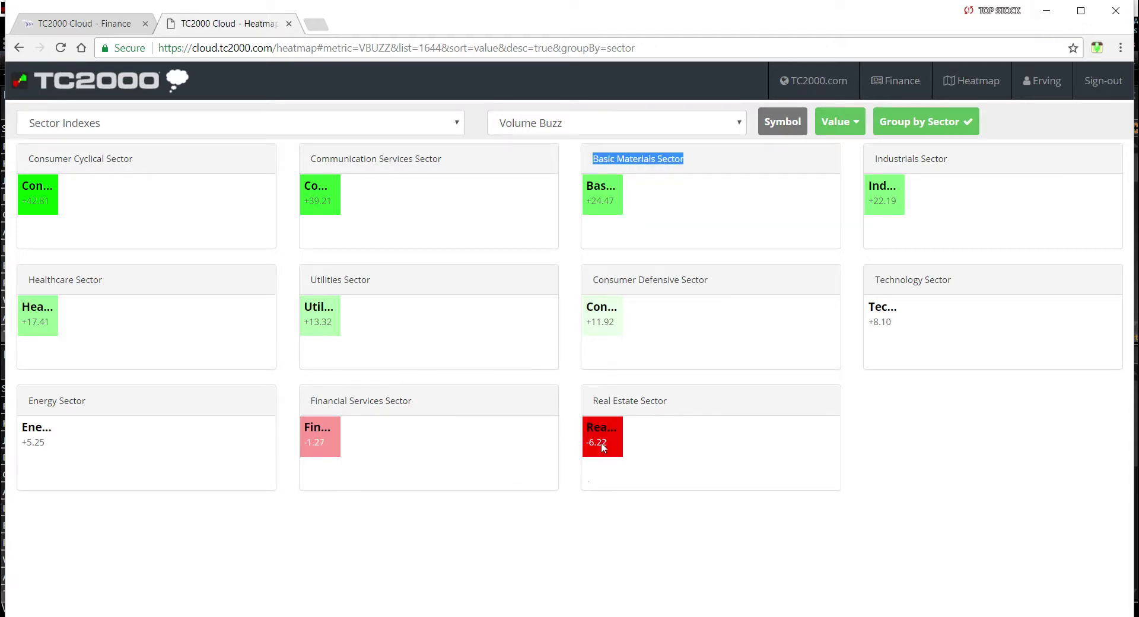
{"action": "left_click", "coordinate": [1046, 14]}
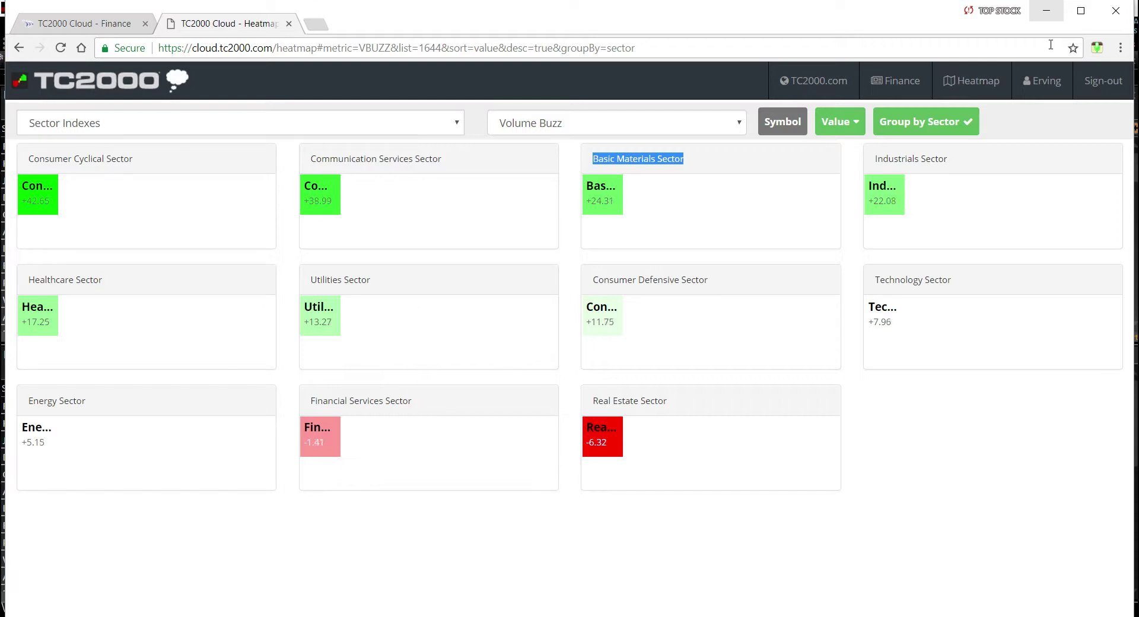
{"action": "left_click", "coordinate": [1047, 11]}
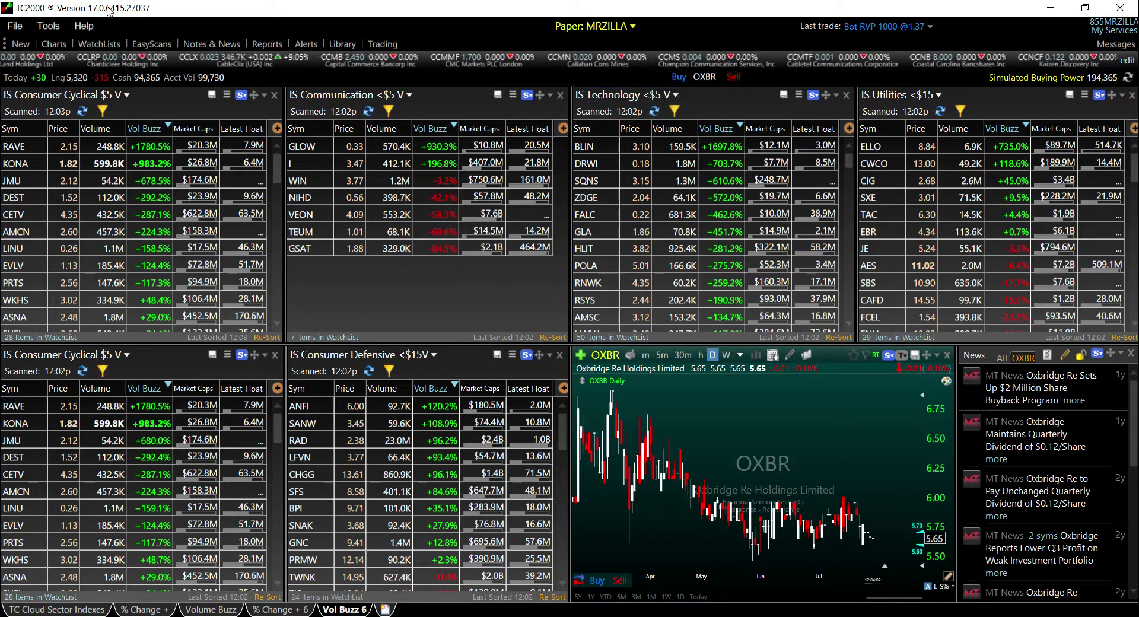
Step: Search the EasyScans for "is", open IS Basic Materials $5 V, and dock it as a tab in the third upper pane
{"action": "left_click", "coordinate": [152, 44]}
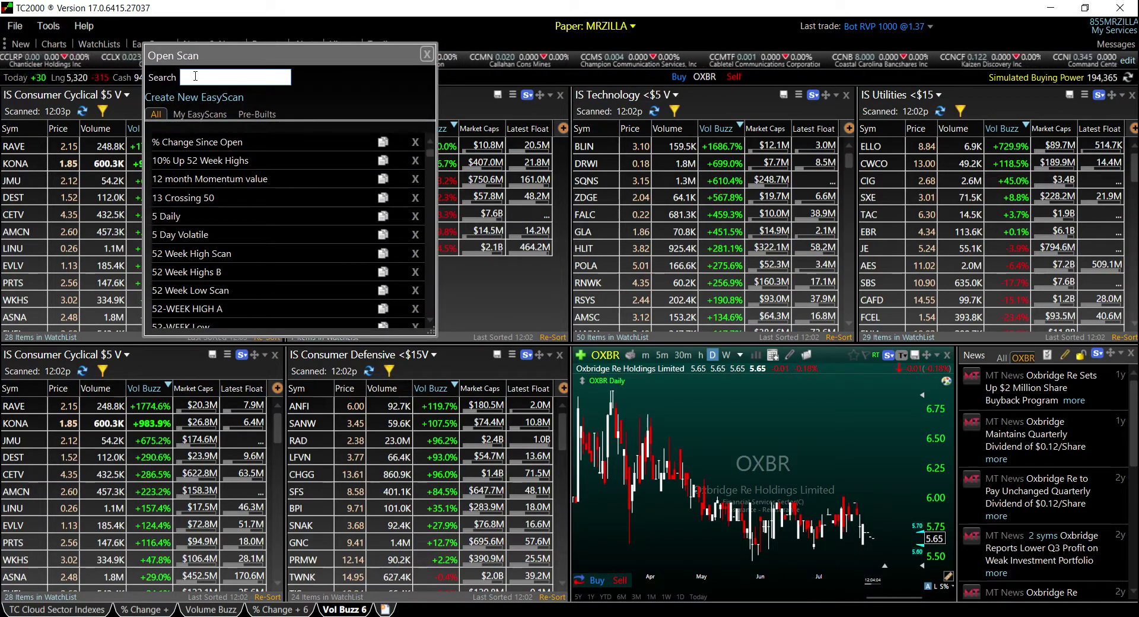
{"action": "type", "text": "i"}
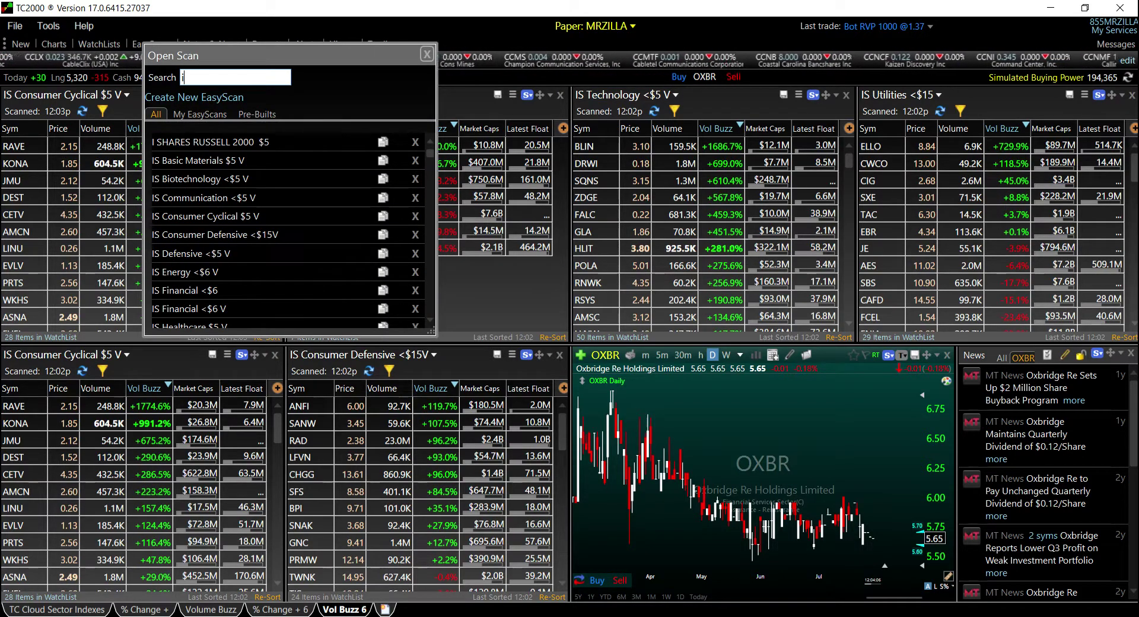
{"action": "type", "text": "s"}
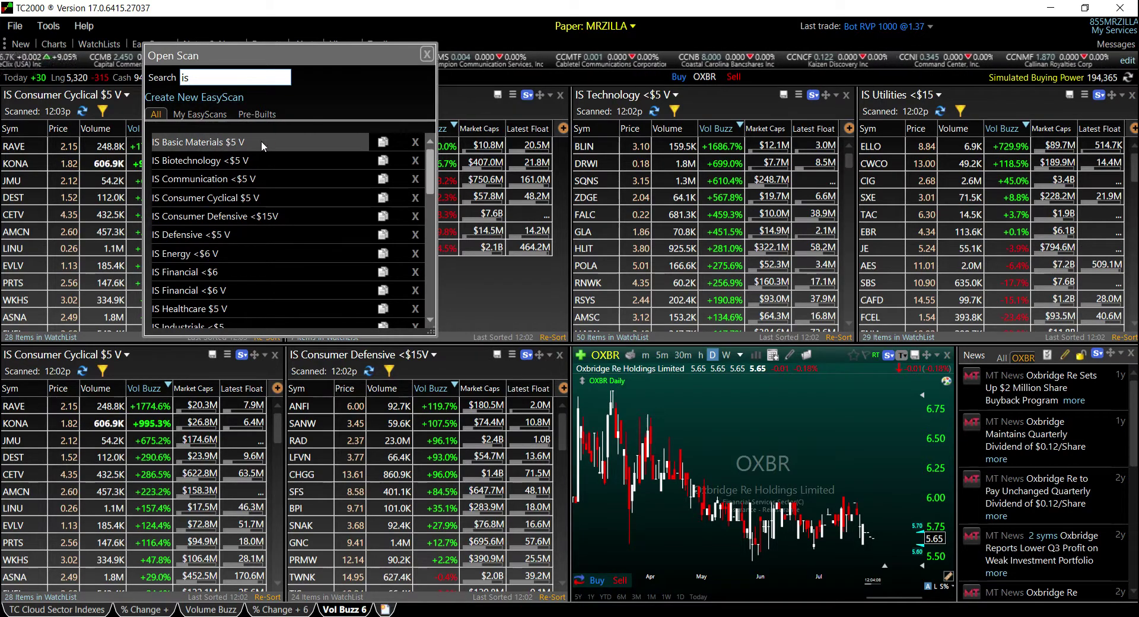
{"action": "double_click", "coordinate": [328, 138]}
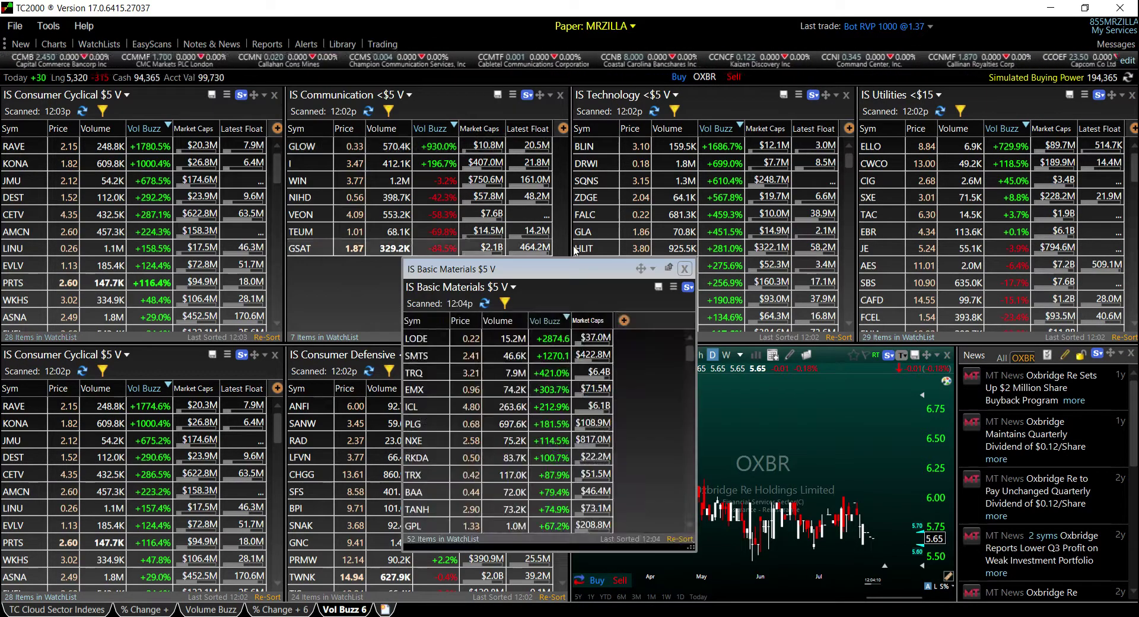
{"action": "left_click_drag", "start_coordinate": [642, 268], "coordinate": [706, 204]}
Step: Remove the IS Technology <$5 V tab from the third upper pane
{"action": "left_click", "coordinate": [628, 94]}
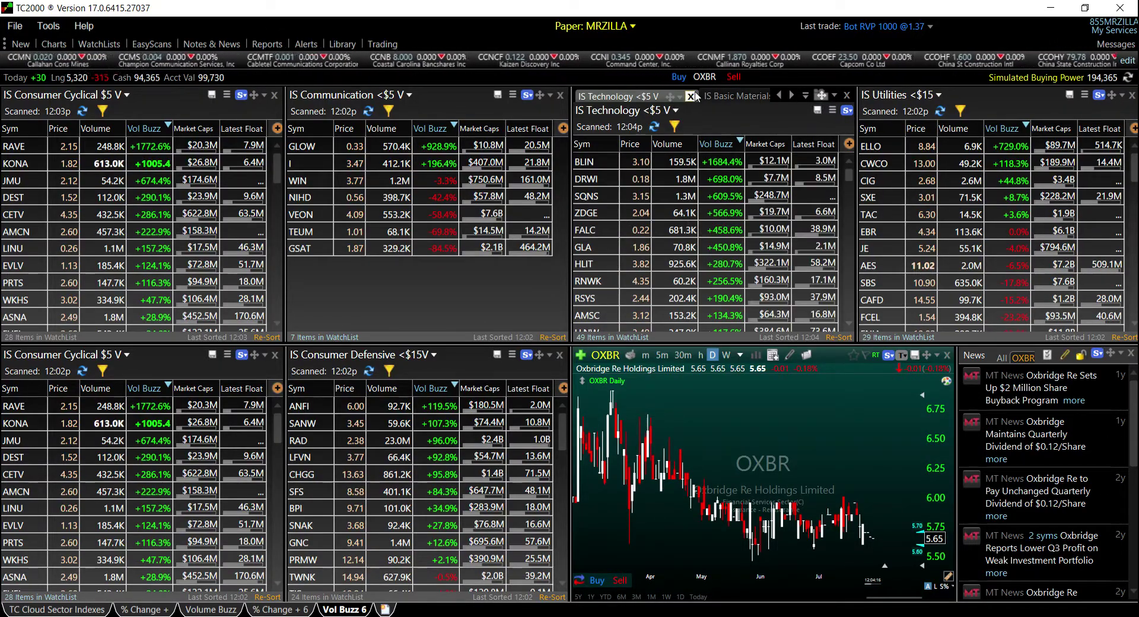
{"action": "left_click", "coordinate": [689, 97]}
{"action": "left_click", "coordinate": [746, 113]}
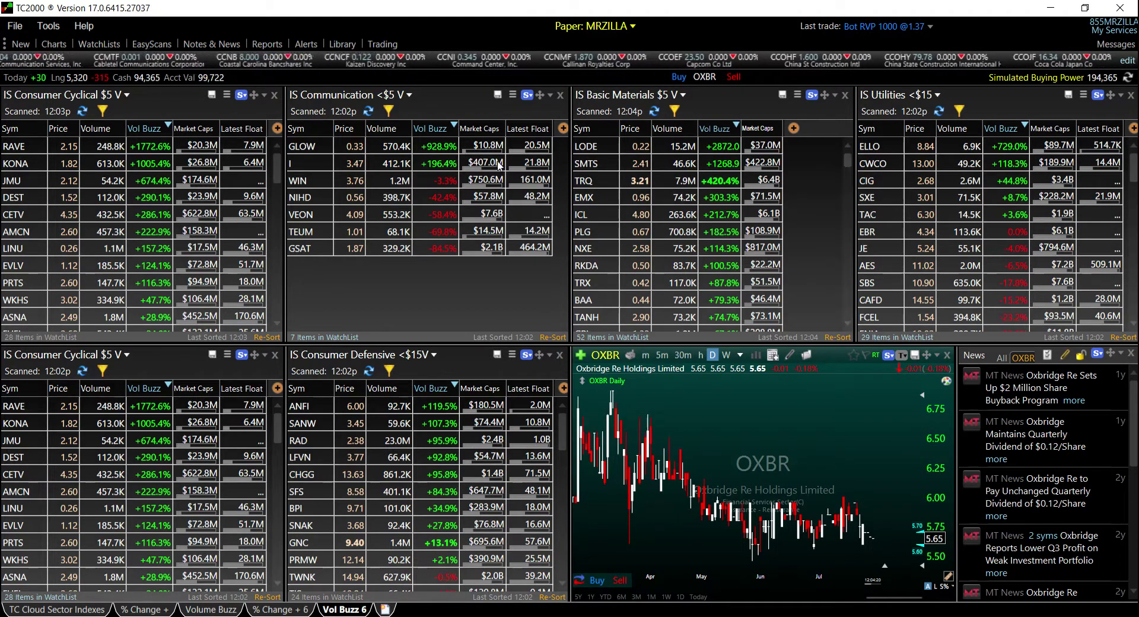
Step: Replace the column set of the IS Basic Materials $5 V watchlist with Basic Float
{"action": "left_click", "coordinate": [812, 95]}
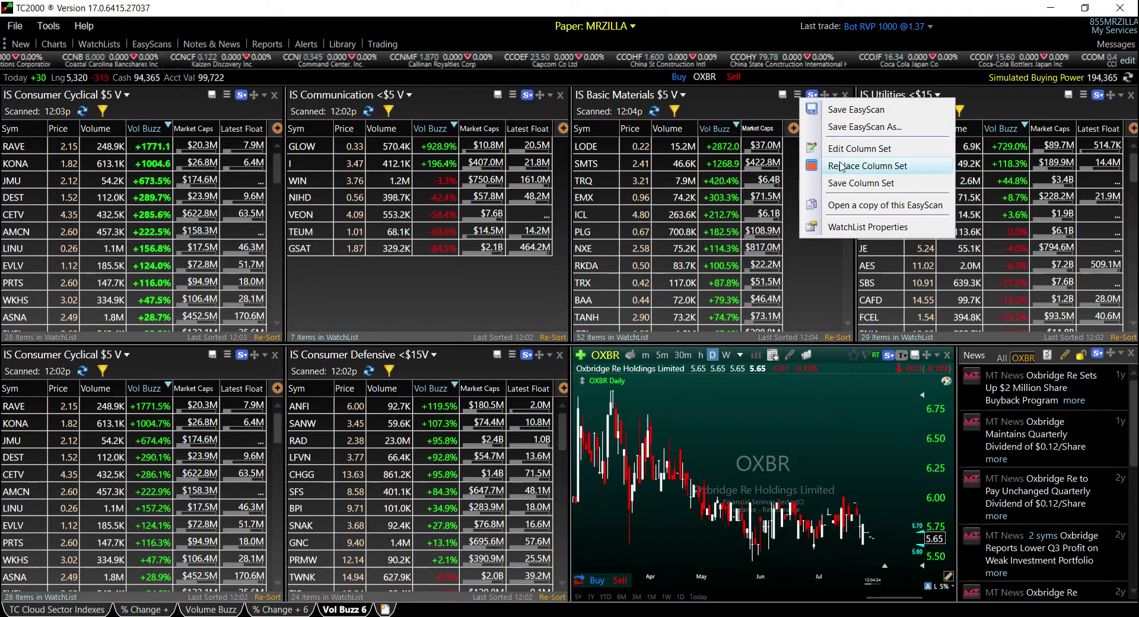
{"action": "left_click", "coordinate": [840, 166]}
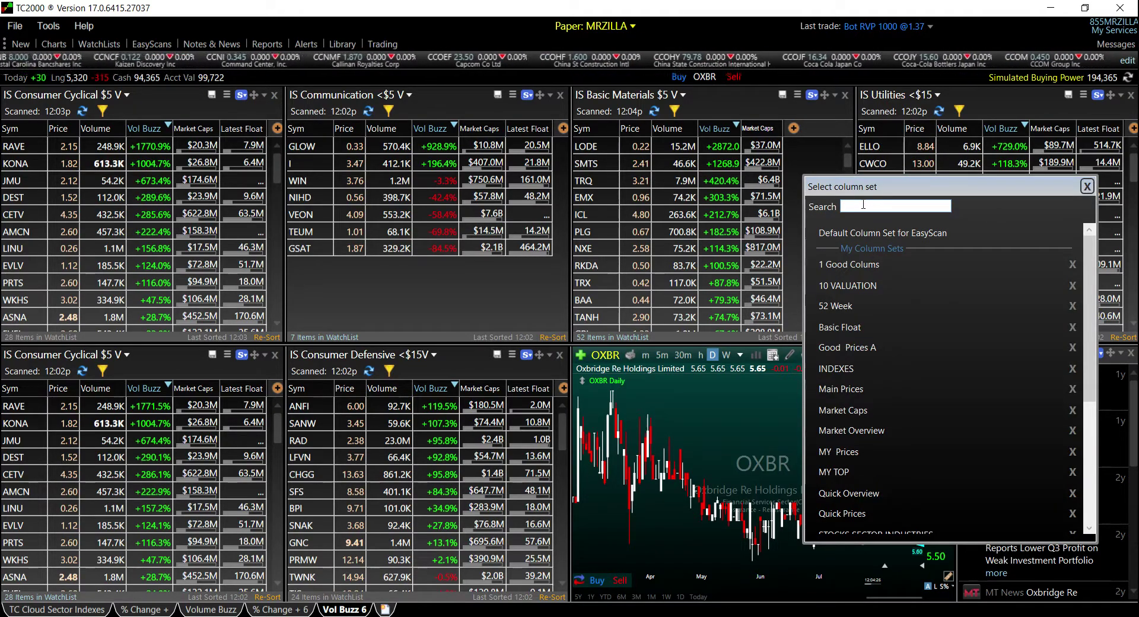
{"action": "type", "text": "basic"}
{"action": "left_click", "coordinate": [866, 233]}
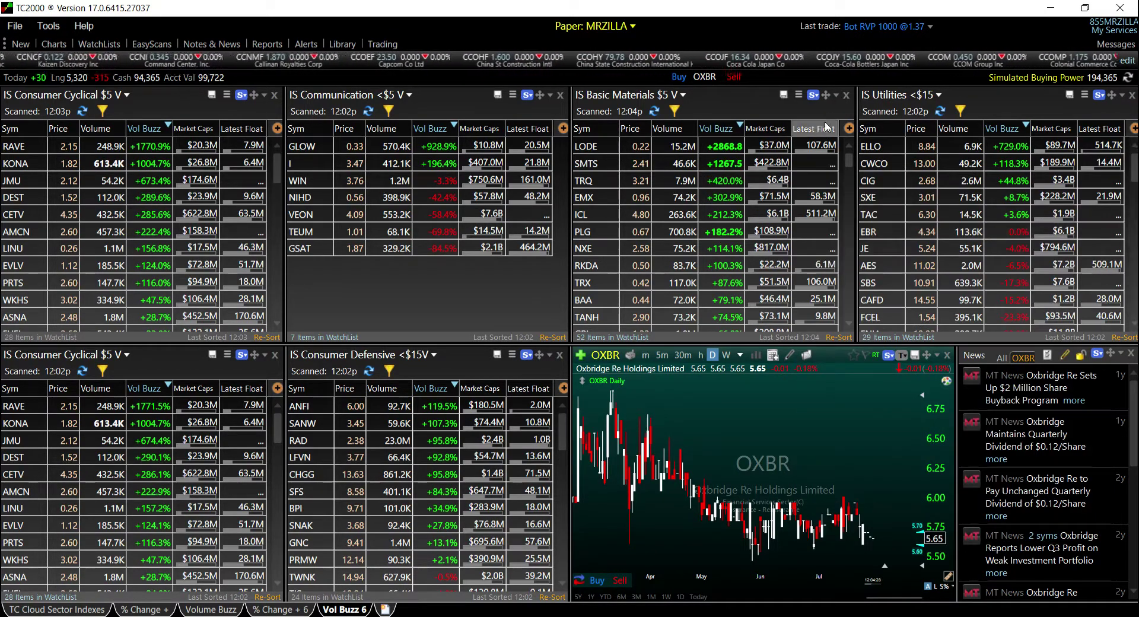
Step: Save the IS Basic Materials $5 V watchlist's column set as Basic Float, overwriting the existing set, and close the column editor
{"action": "left_click", "coordinate": [797, 95]}
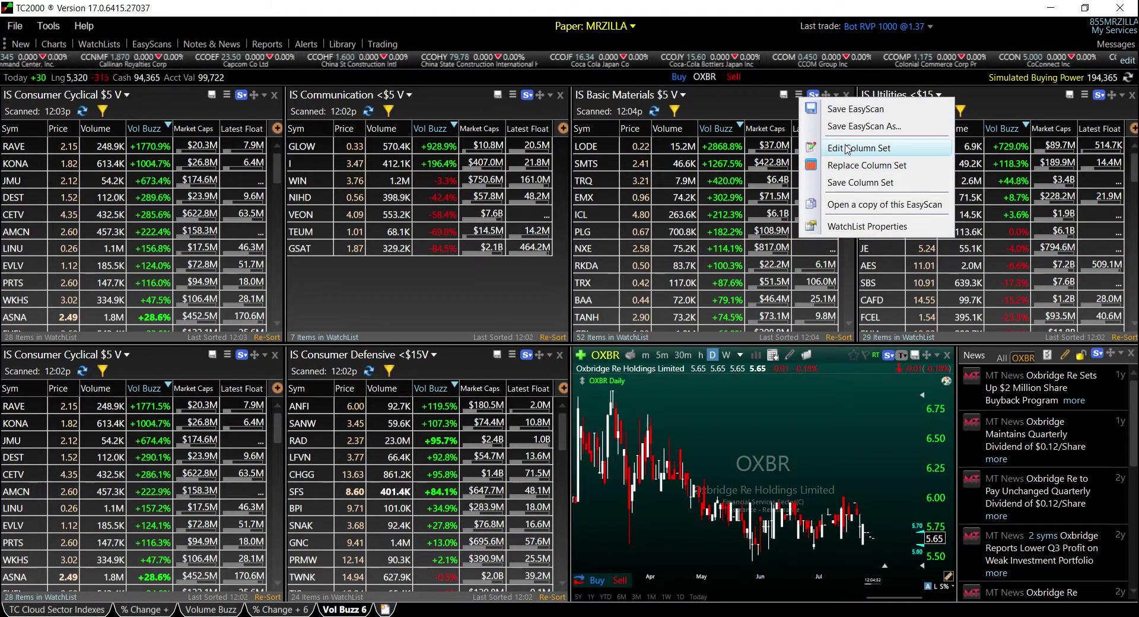
{"action": "left_click", "coordinate": [847, 149]}
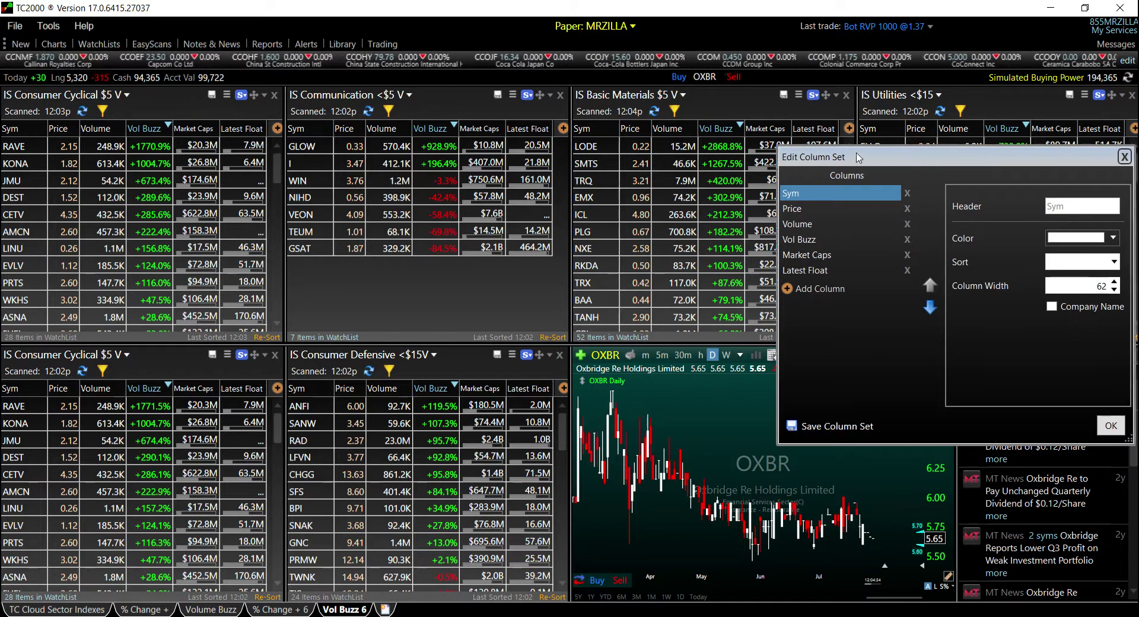
{"action": "left_click_drag", "start_coordinate": [857, 157], "coordinate": [679, 90]}
{"action": "left_click", "coordinate": [630, 357]}
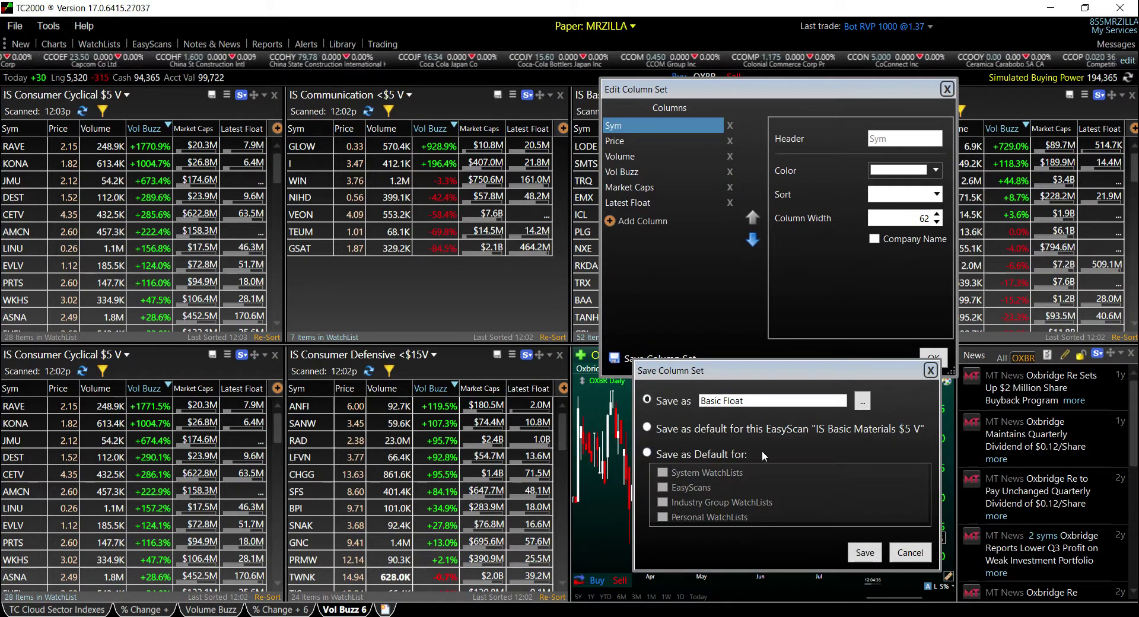
{"action": "left_click", "coordinate": [865, 553]}
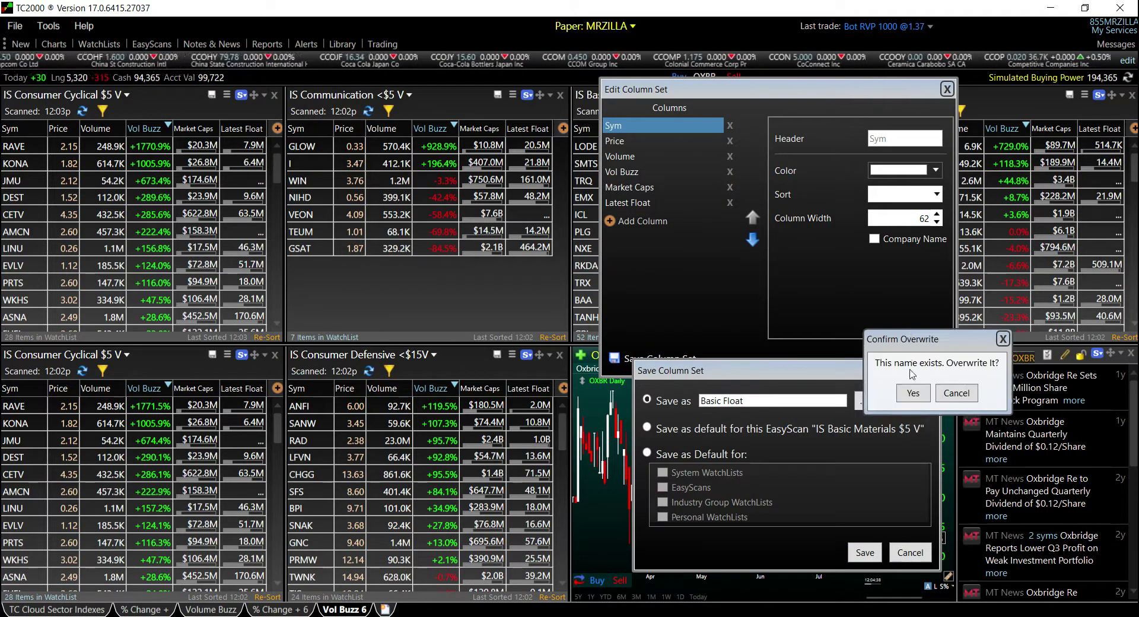
{"action": "left_click", "coordinate": [913, 393]}
{"action": "left_click", "coordinate": [946, 89]}
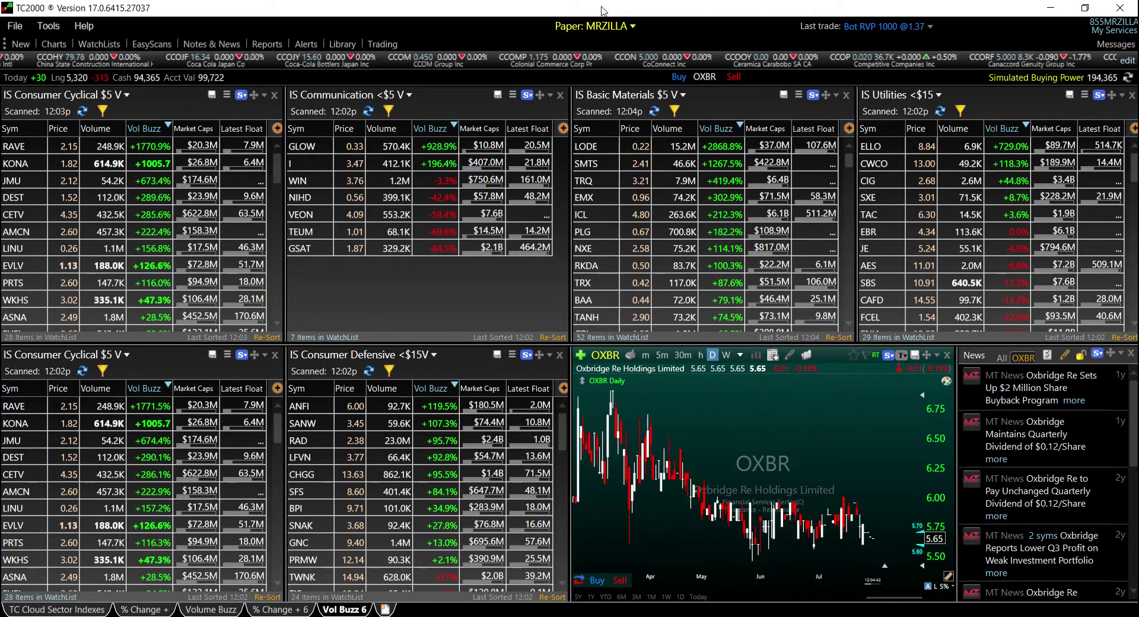
Step: Switch to the browser's Volume Buzz heatmap, copy the Industrials Sector name, and return to TC2000
{"action": "key", "text": "alt+Tab"}
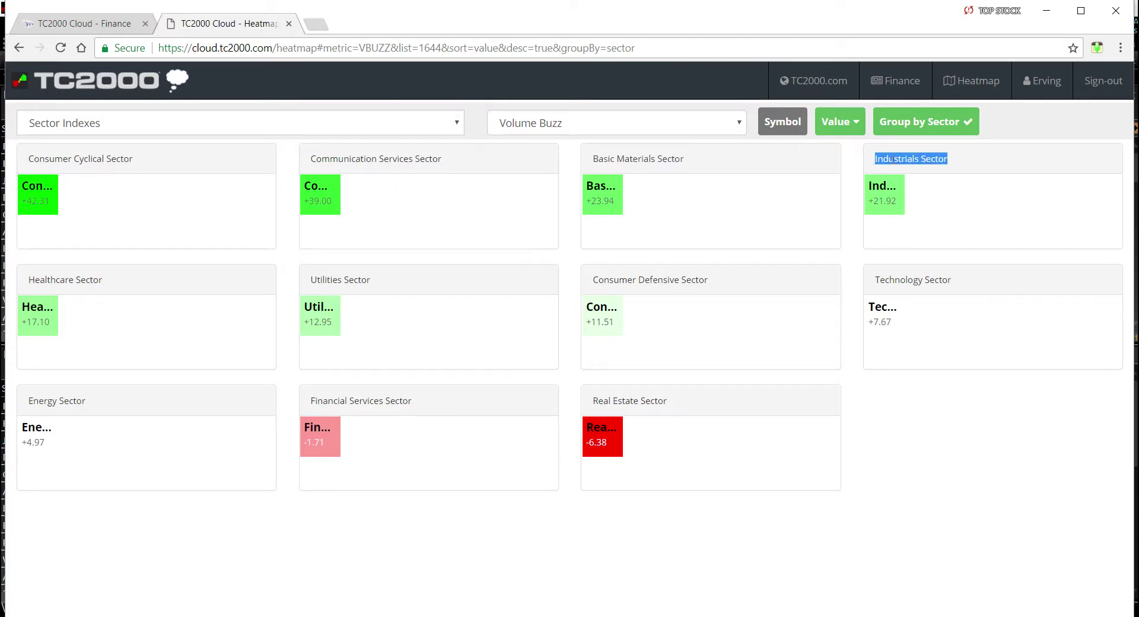
{"action": "right_click", "coordinate": [891, 159]}
{"action": "left_click", "coordinate": [923, 168]}
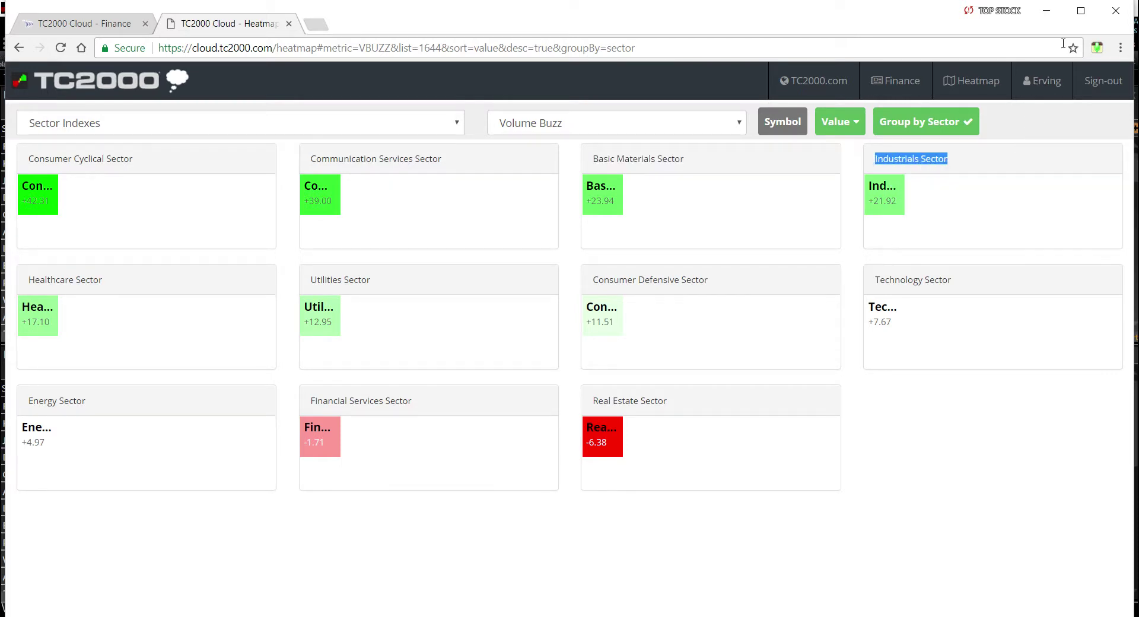
{"action": "left_click", "coordinate": [1048, 11]}
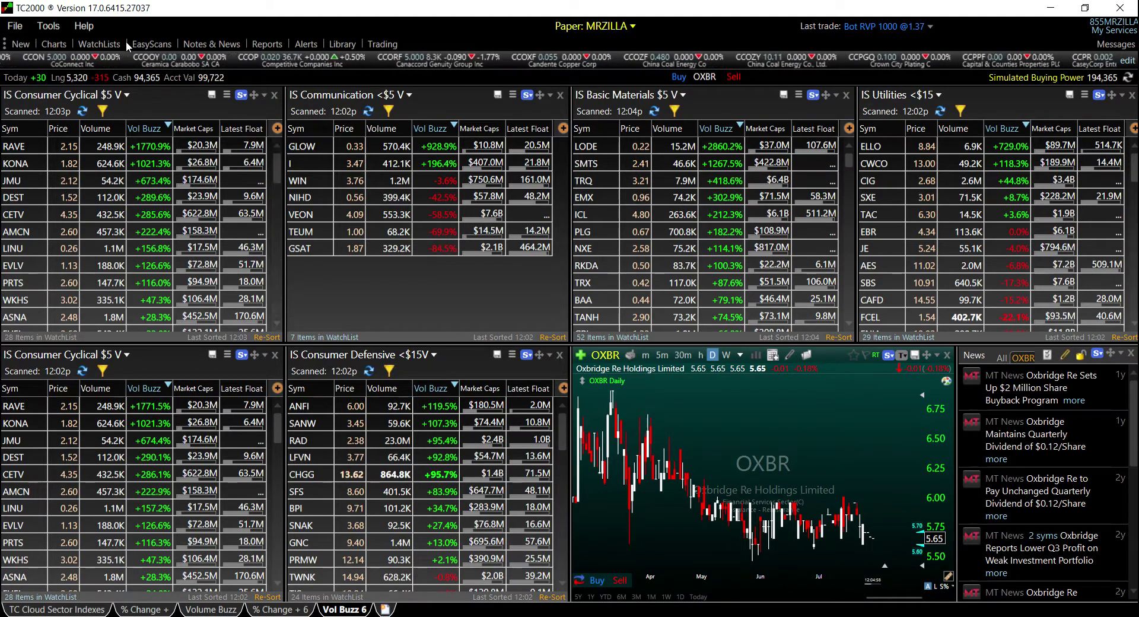
Step: Search the EasyScans for the pasted name shortened to Industrials and open the IS Industrials <$5 scan
{"action": "left_click", "coordinate": [151, 44]}
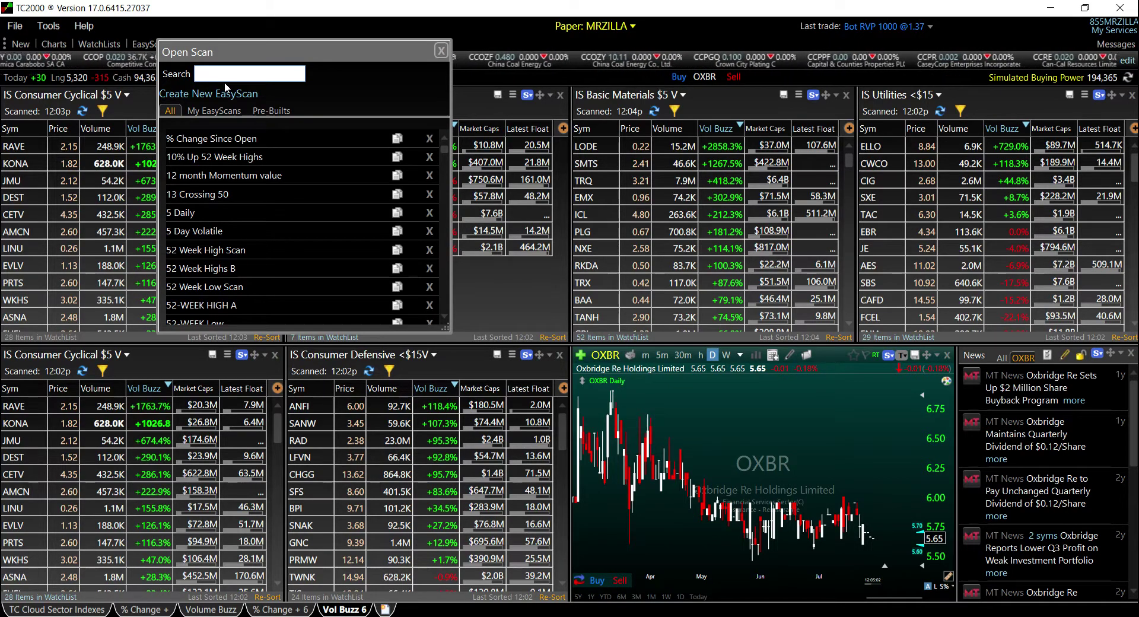
{"action": "key", "text": "ctrl+v"}
{"action": "double_click", "coordinate": [270, 76]}
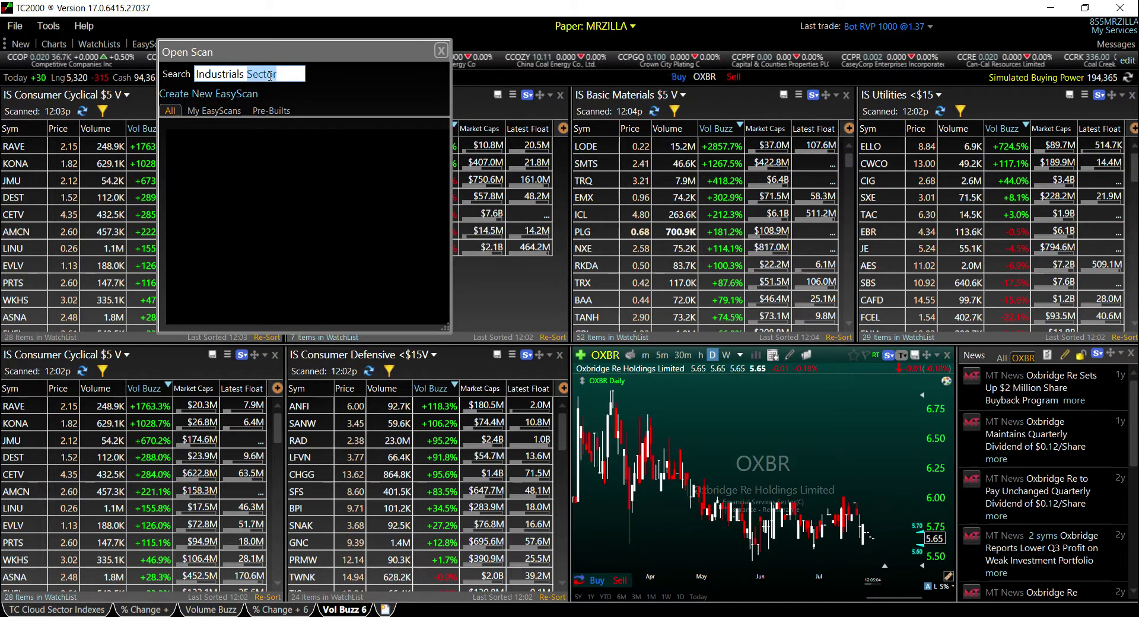
{"action": "key", "text": "BackSpace"}
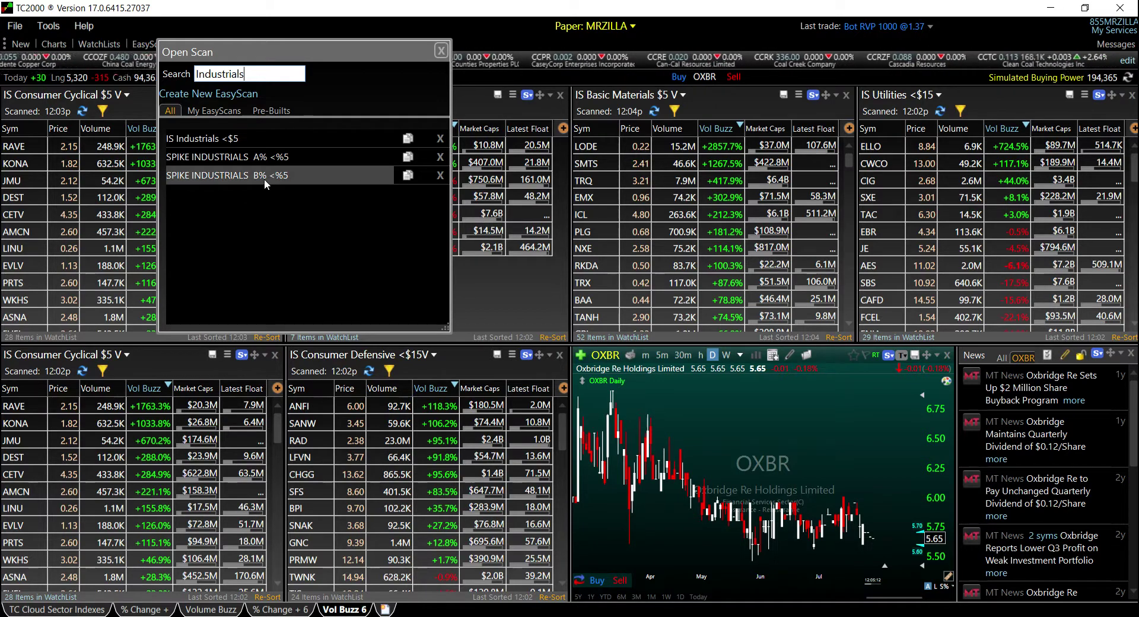
{"action": "left_click", "coordinate": [261, 144]}
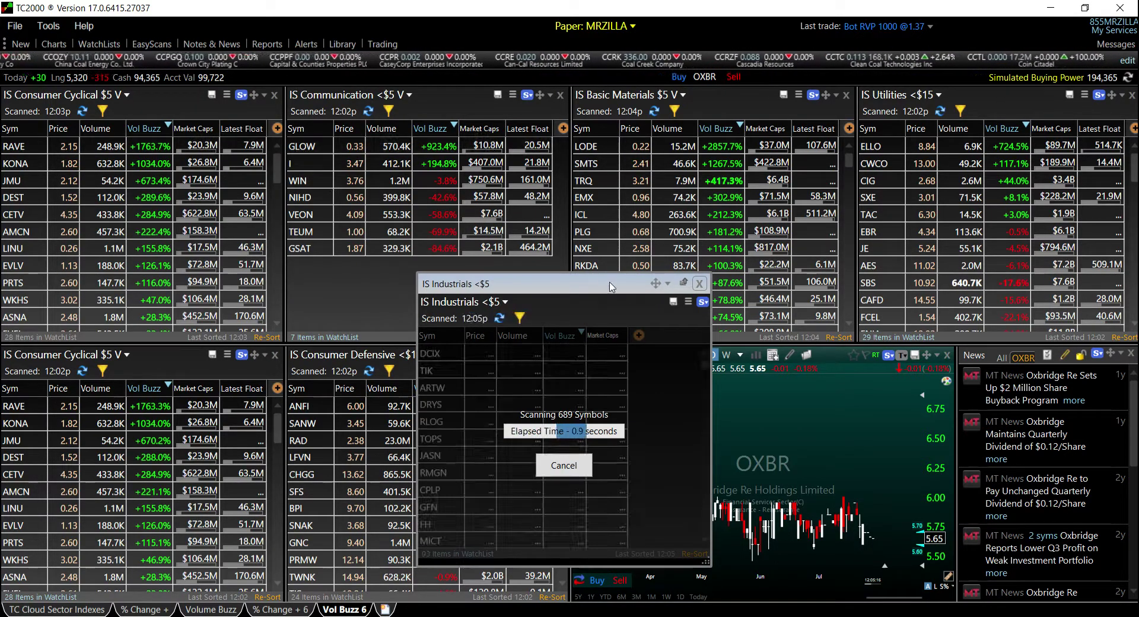
Step: Check the IS Industrials <$5 scan conditions without changing them and dock the watchlist as a tab in the fourth upper pane
{"action": "left_click", "coordinate": [519, 318]}
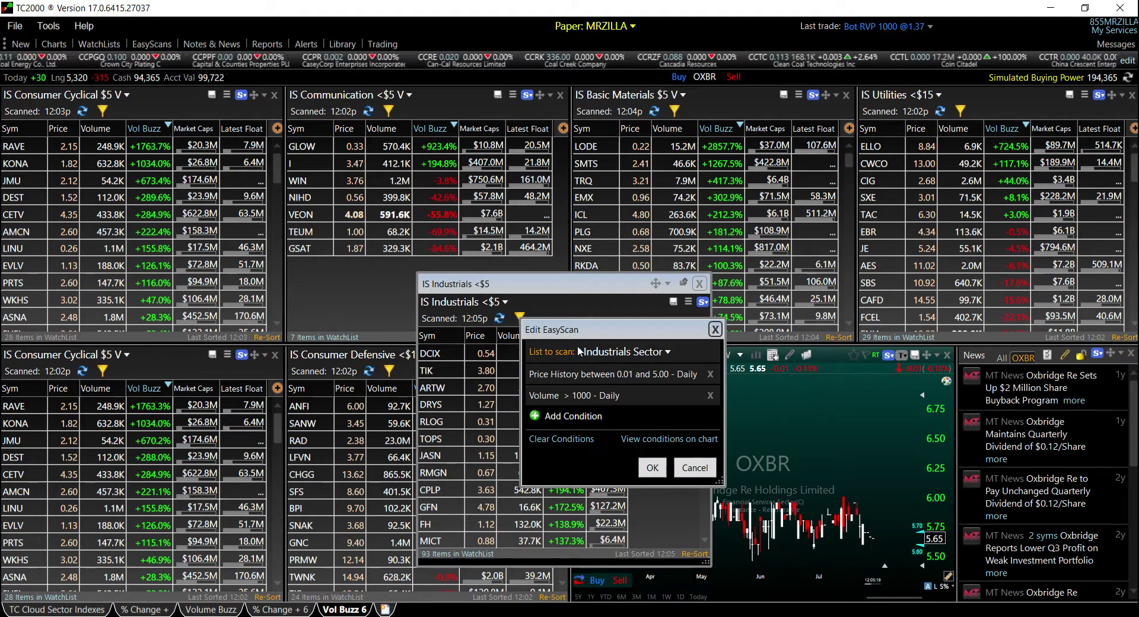
{"action": "left_click", "coordinate": [692, 468]}
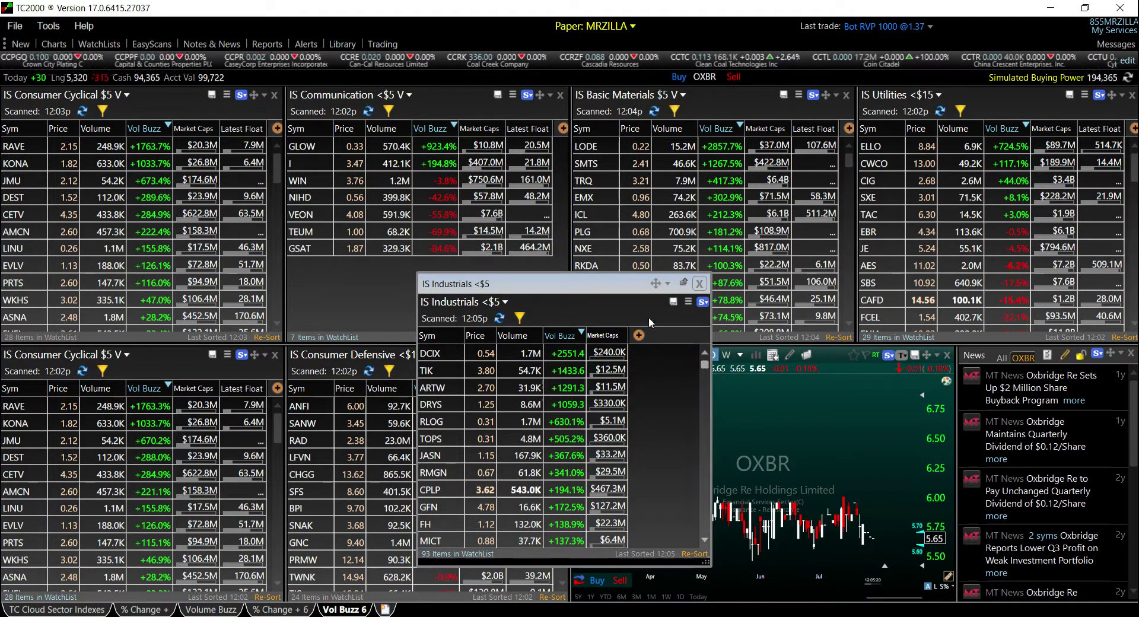
{"action": "left_click_drag", "start_coordinate": [655, 284], "coordinate": [994, 196]}
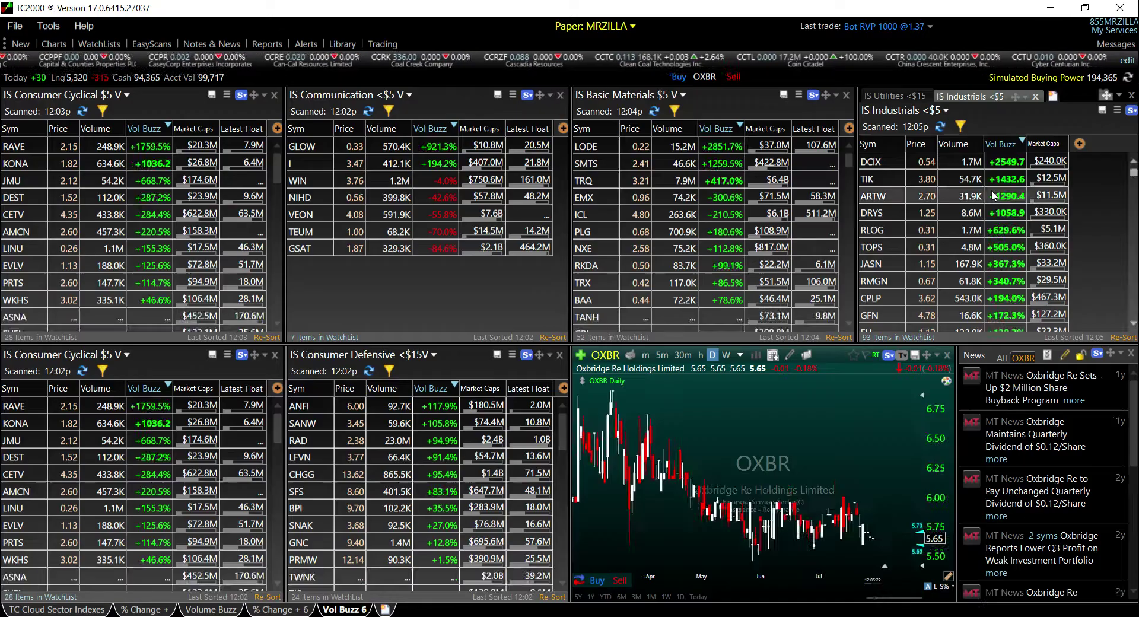
Step: Delete the IS Utilities <$15 tab from the fourth upper pane
{"action": "left_click", "coordinate": [884, 92]}
{"action": "left_click", "coordinate": [957, 97]}
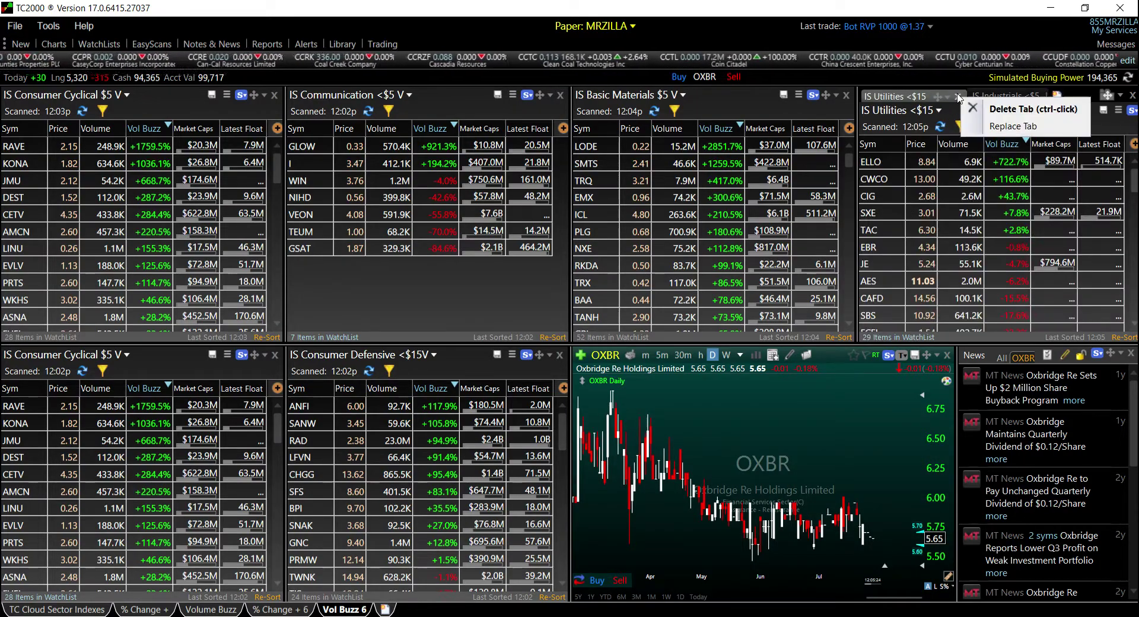
{"action": "left_click", "coordinate": [987, 108]}
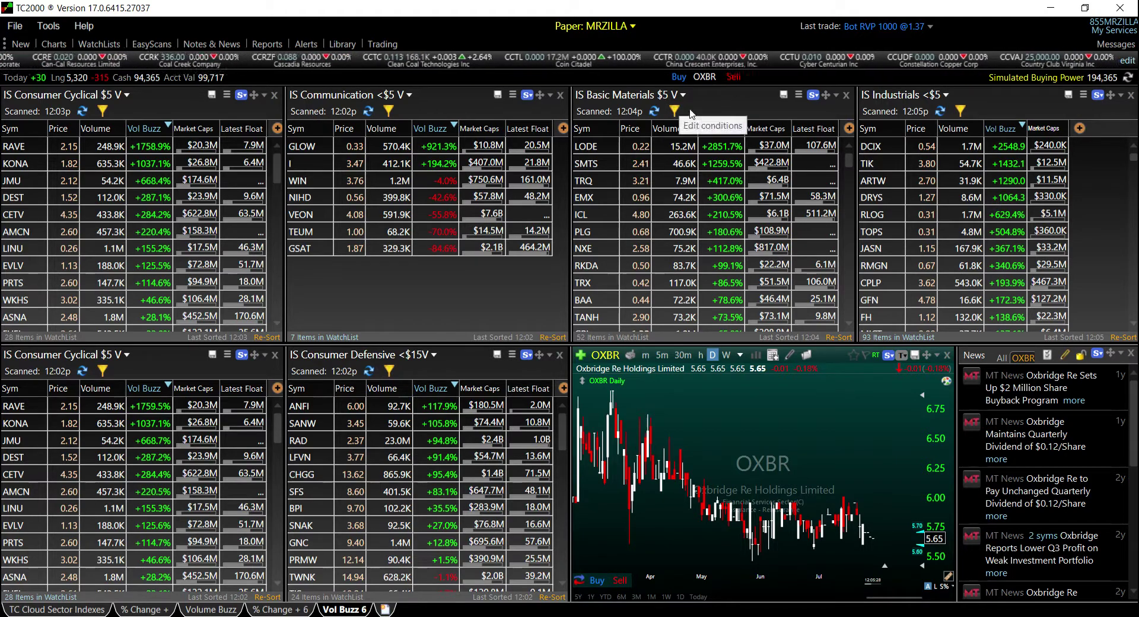
Step: Check the IS Industrials <$5 scan conditions and sort its watchlist by volume in ascending order
{"action": "left_click", "coordinate": [960, 111]}
{"action": "left_click", "coordinate": [1065, 261]}
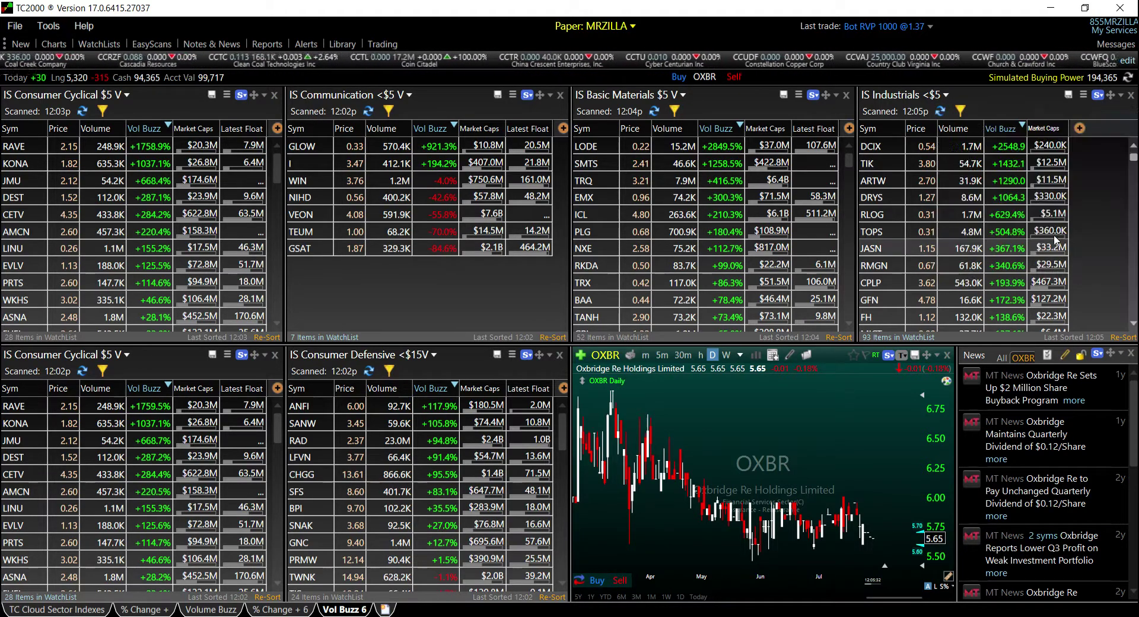
{"action": "left_click", "coordinate": [980, 126]}
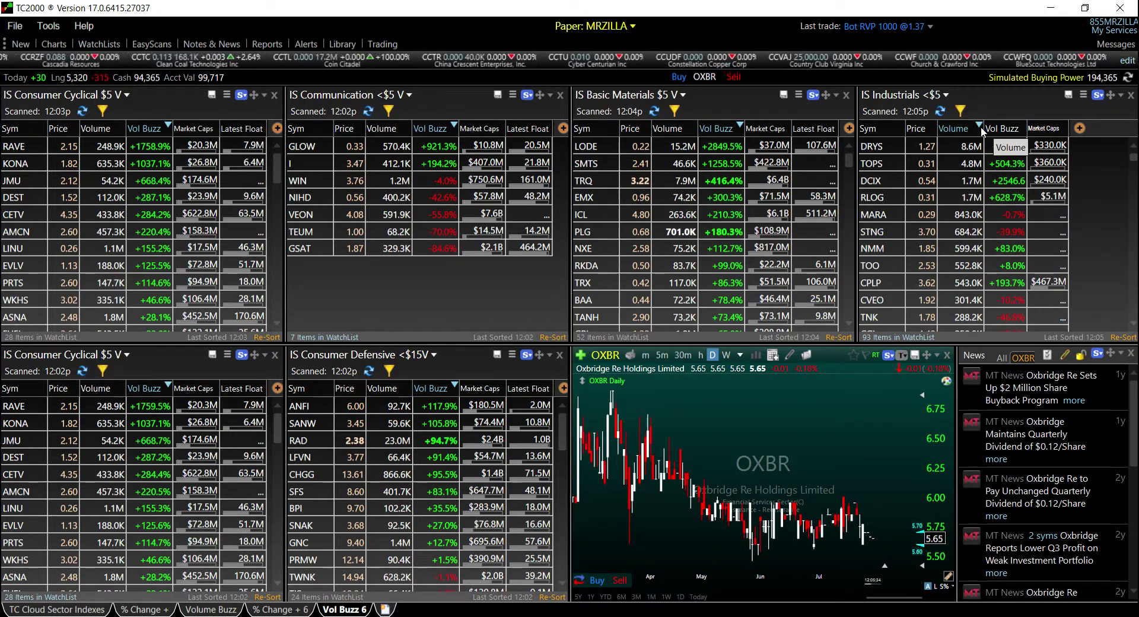
{"action": "left_click", "coordinate": [979, 126]}
Step: Set the volume condition of the IS Industrials <$5 scan to greater than 45000 and apply it
{"action": "left_click", "coordinate": [962, 111]}
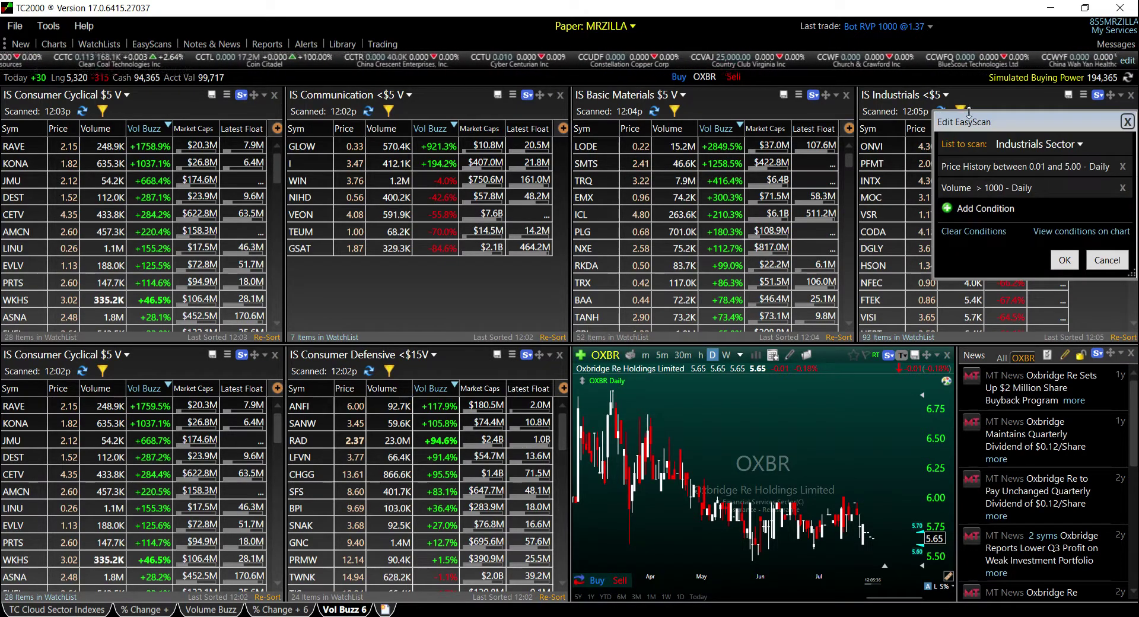
{"action": "left_click", "coordinate": [1030, 188]}
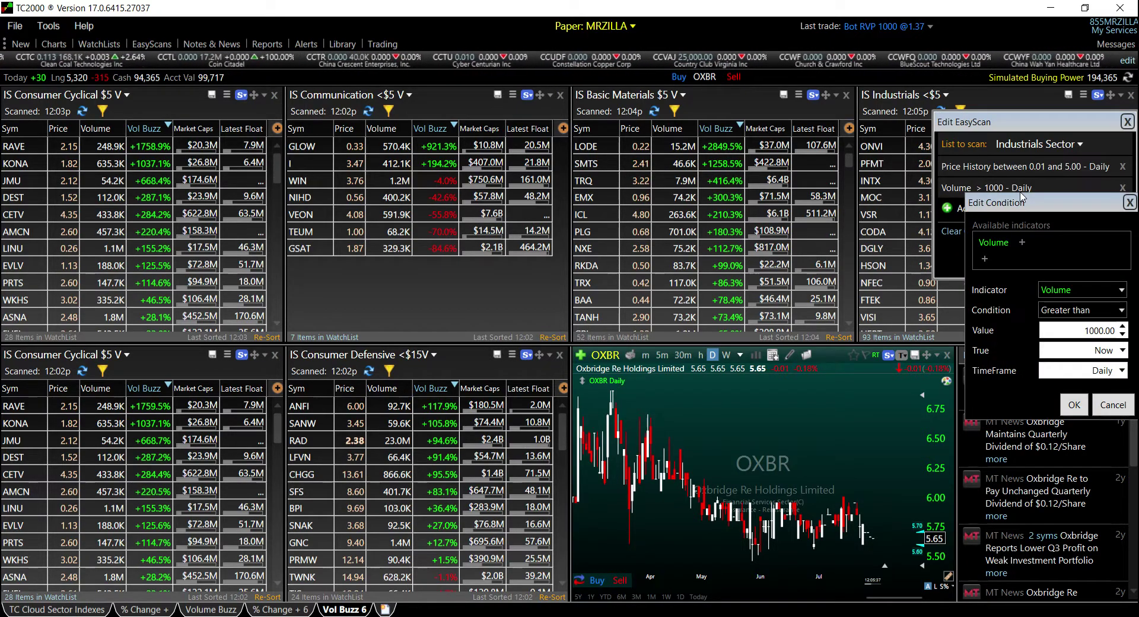
{"action": "double_click", "coordinate": [1085, 330]}
{"action": "type", "text": "45"}
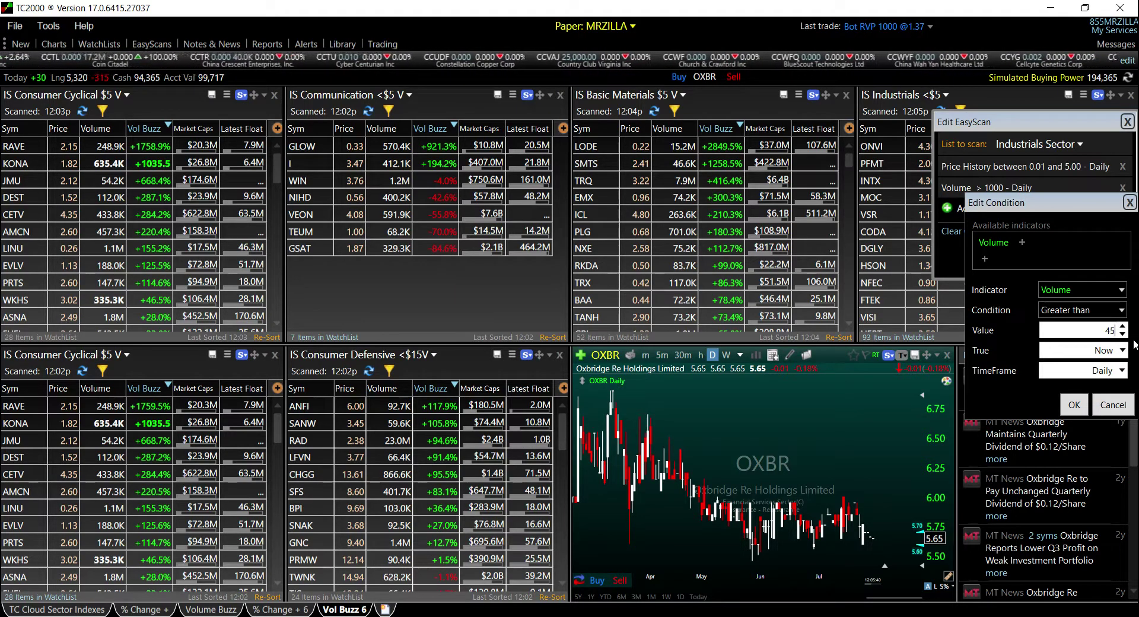
{"action": "type", "text": "000.00"}
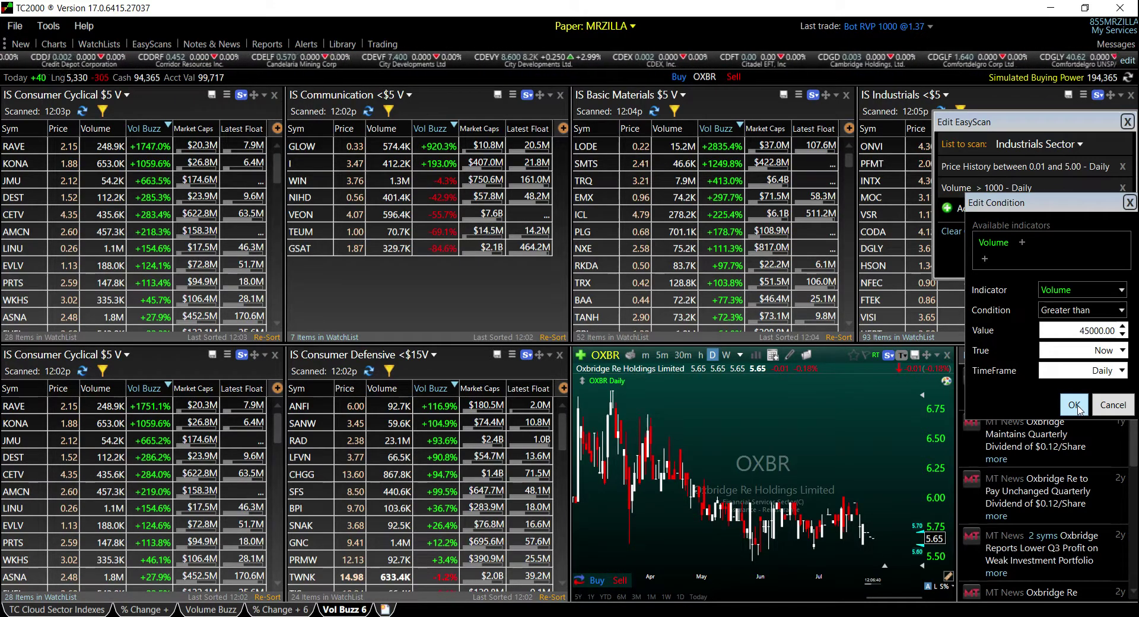
{"action": "left_click", "coordinate": [1077, 406]}
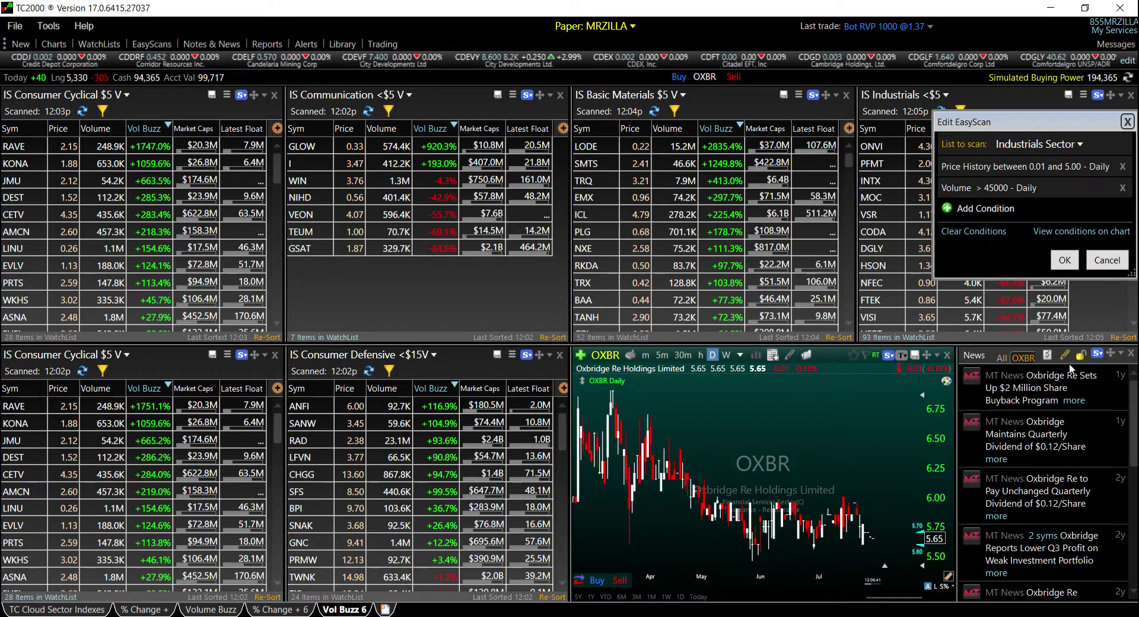
{"action": "left_click", "coordinate": [1066, 261]}
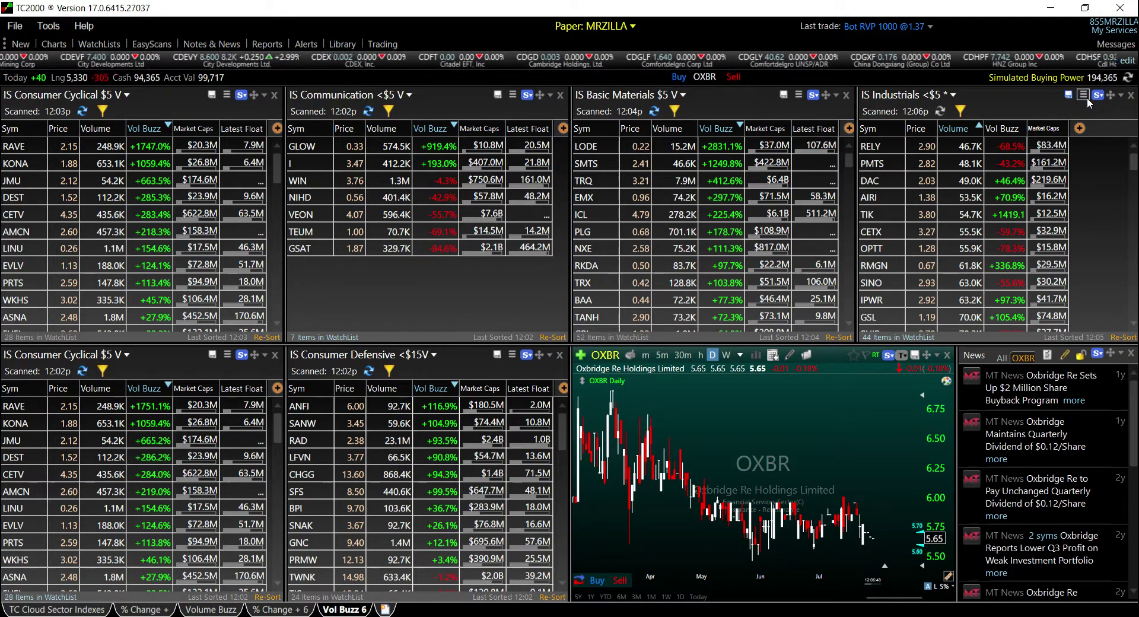
Step: Replace the IS Industrials <$5 watchlist's column set with Basic Float
{"action": "left_click", "coordinate": [1107, 96]}
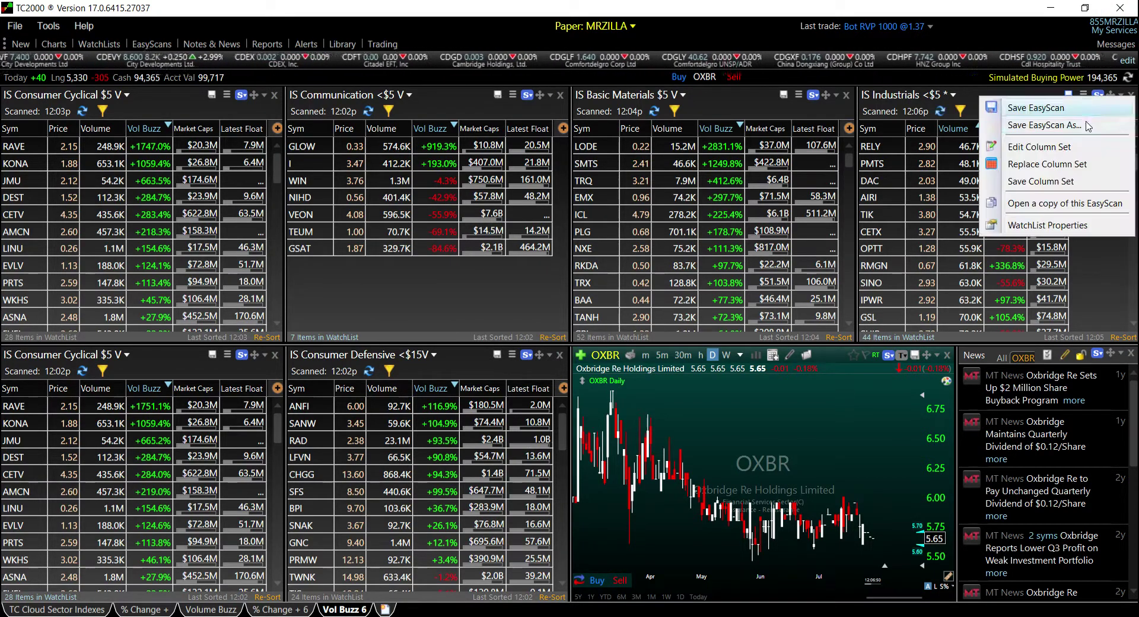
{"action": "left_click", "coordinate": [1055, 168]}
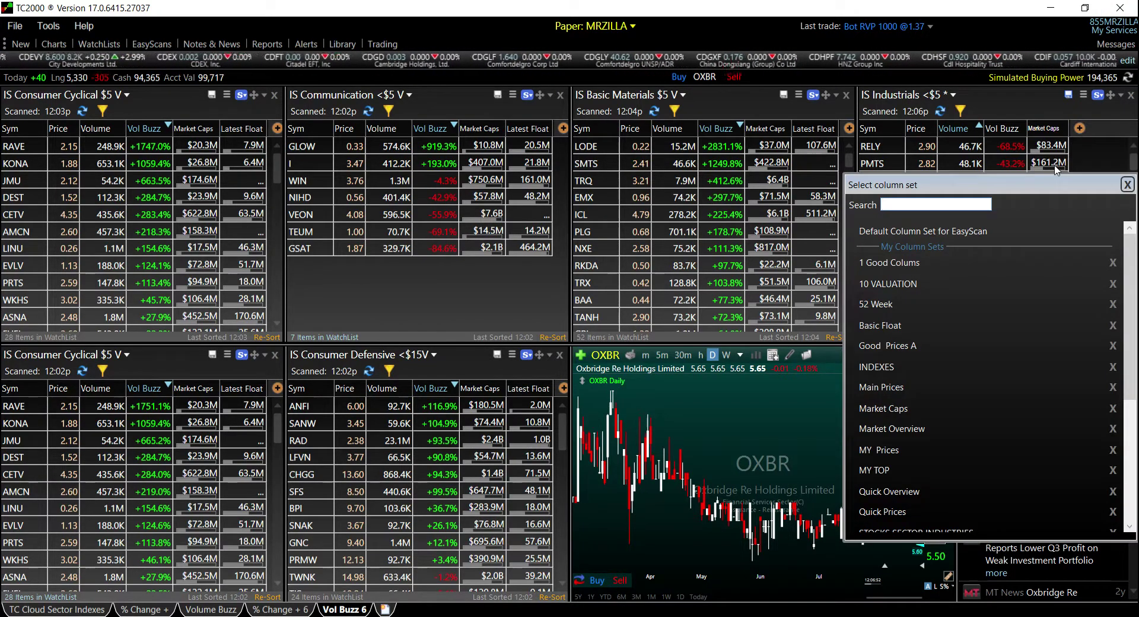
{"action": "type", "text": "float"}
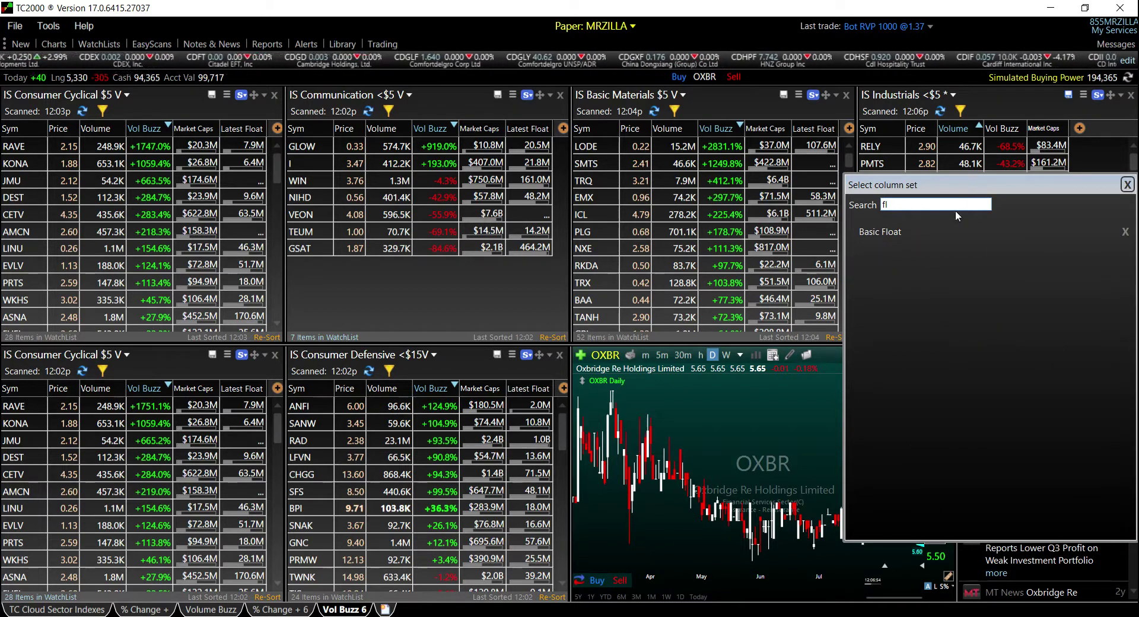
{"action": "left_click", "coordinate": [957, 226]}
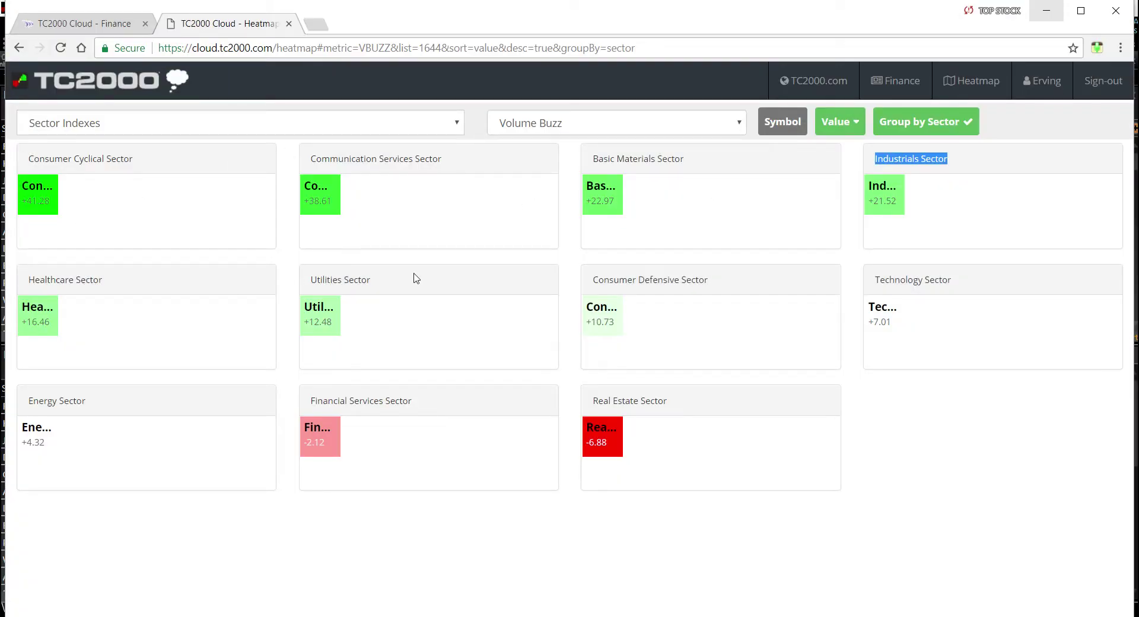
Step: Copy the Utilities Sector name from the browser's Volume Buzz heatmap and return to TC2000
{"action": "left_click_drag", "start_coordinate": [372, 280], "coordinate": [337, 278]}
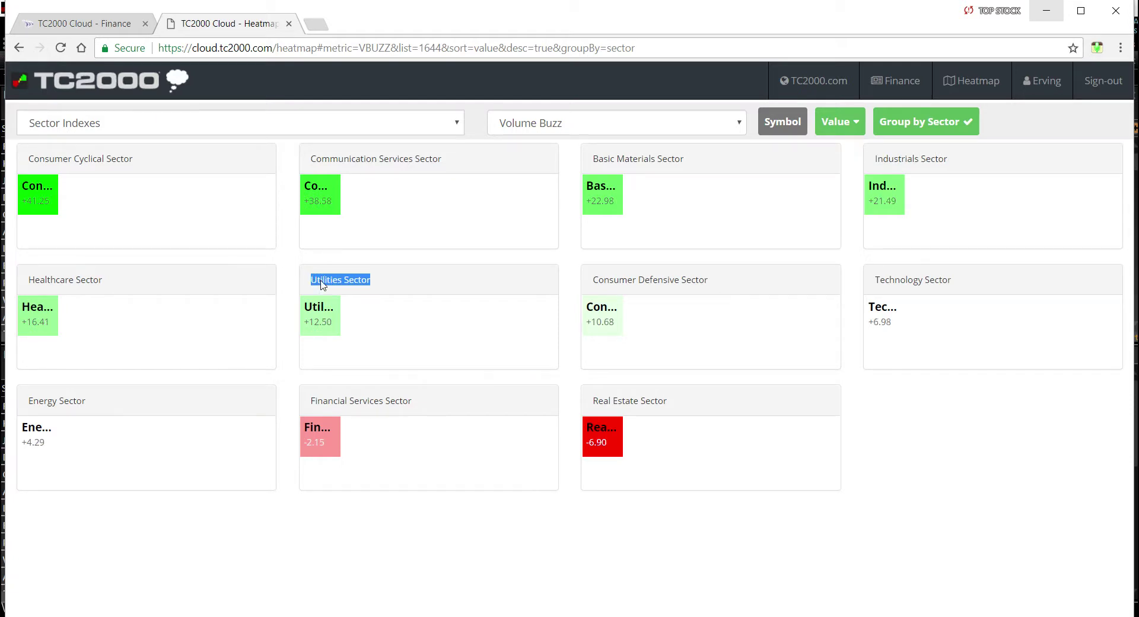
{"action": "right_click", "coordinate": [322, 285]}
{"action": "left_click", "coordinate": [401, 291]}
{"action": "left_click", "coordinate": [1047, 13]}
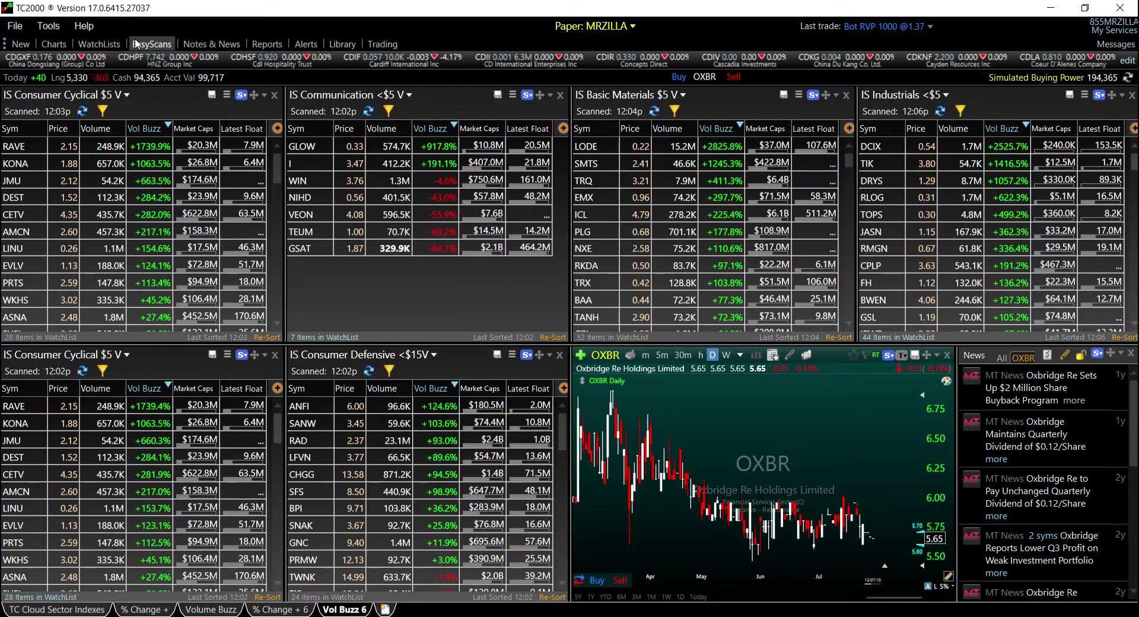
Step: Search the EasyScans for "is", open the IS Healthcare $5 V scan, and check its conditions without changing them
{"action": "left_click", "coordinate": [153, 45]}
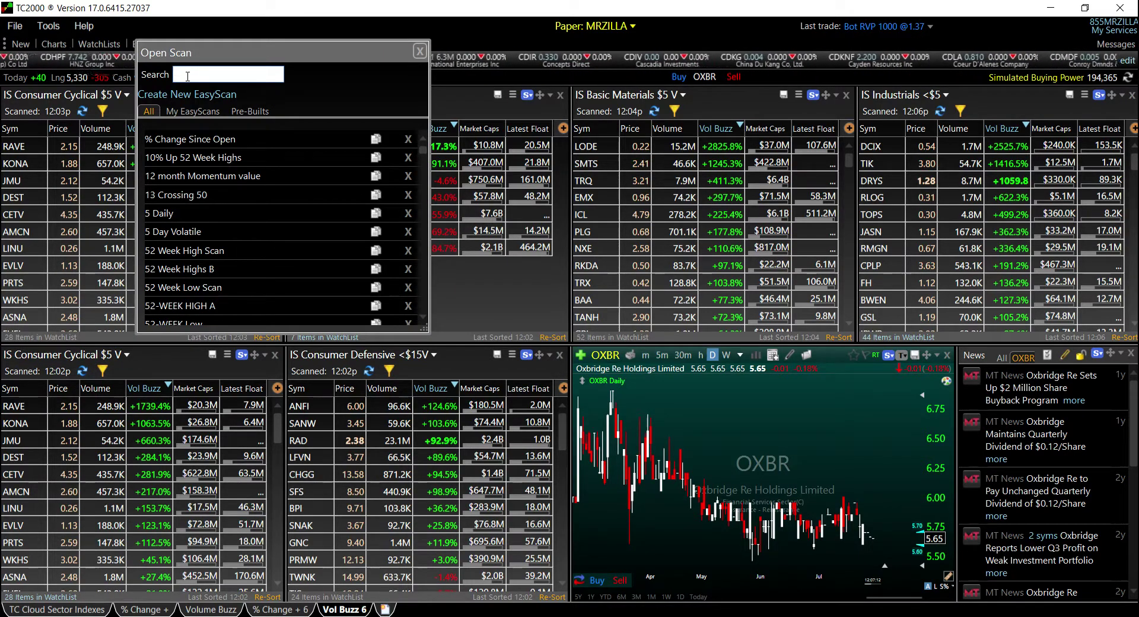
{"action": "type", "text": "is"}
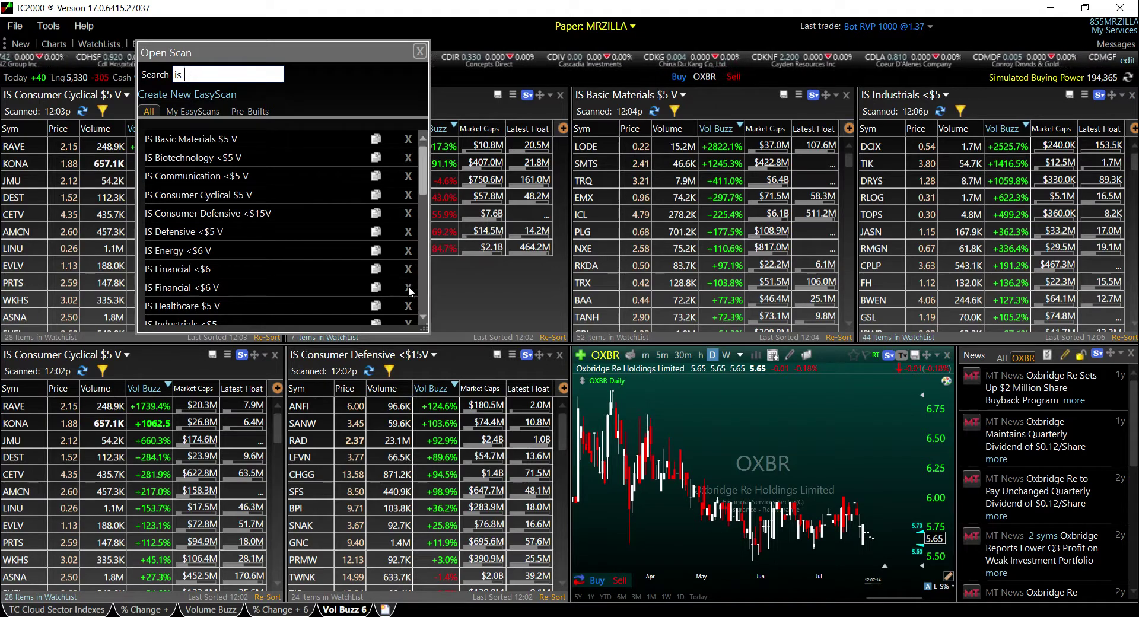
{"action": "left_click_drag", "start_coordinate": [426, 328], "coordinate": [496, 577]}
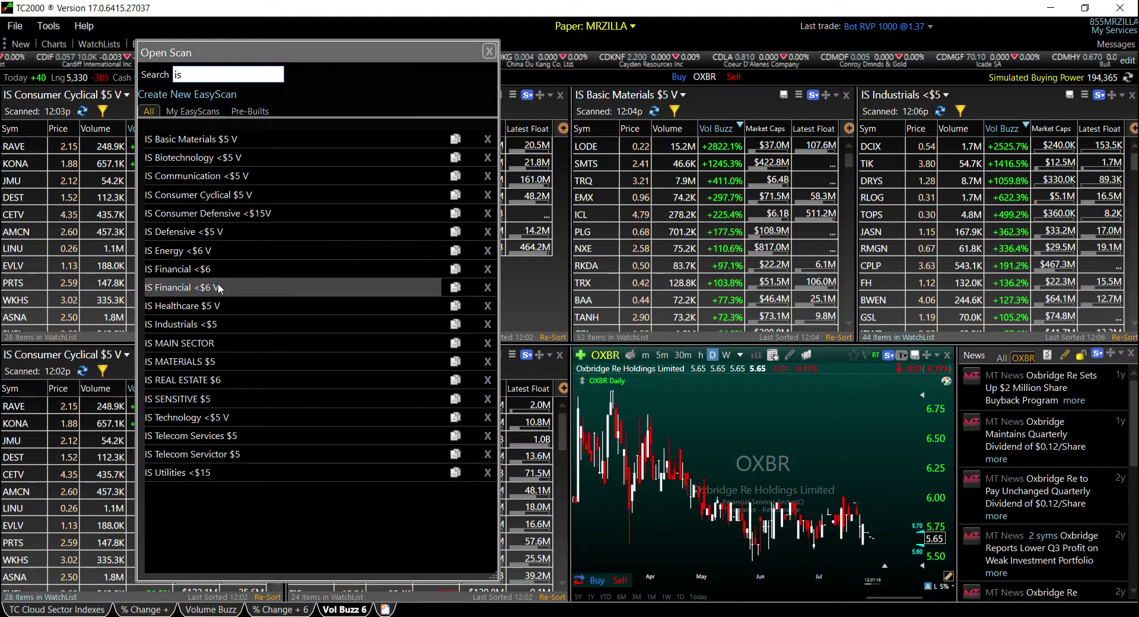
{"action": "left_click", "coordinate": [244, 305]}
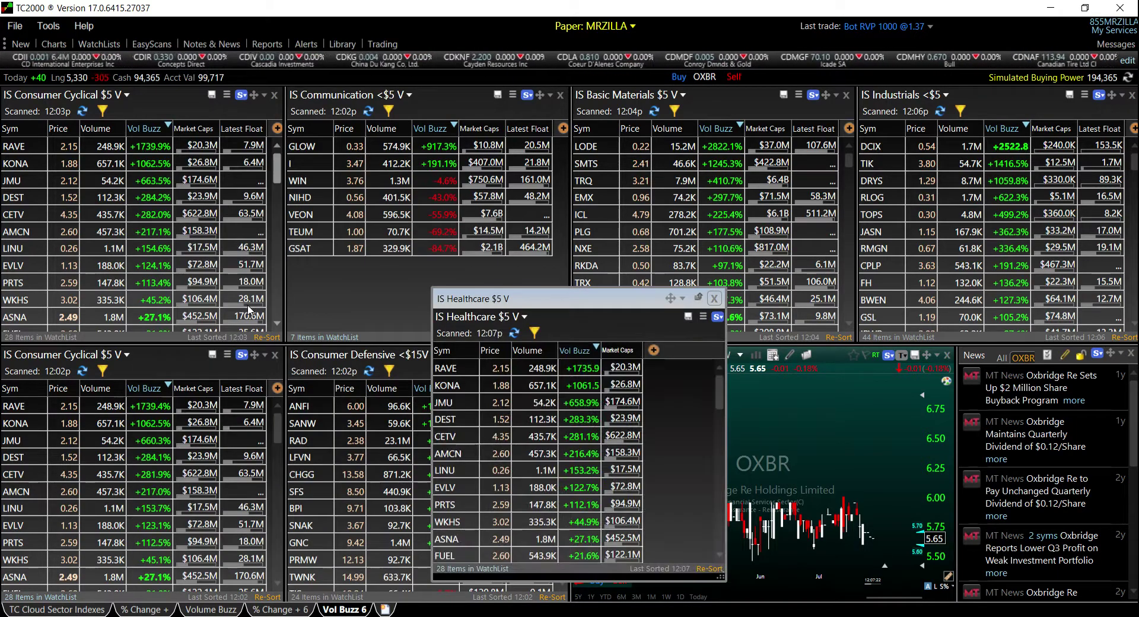
{"action": "left_click", "coordinate": [534, 332]}
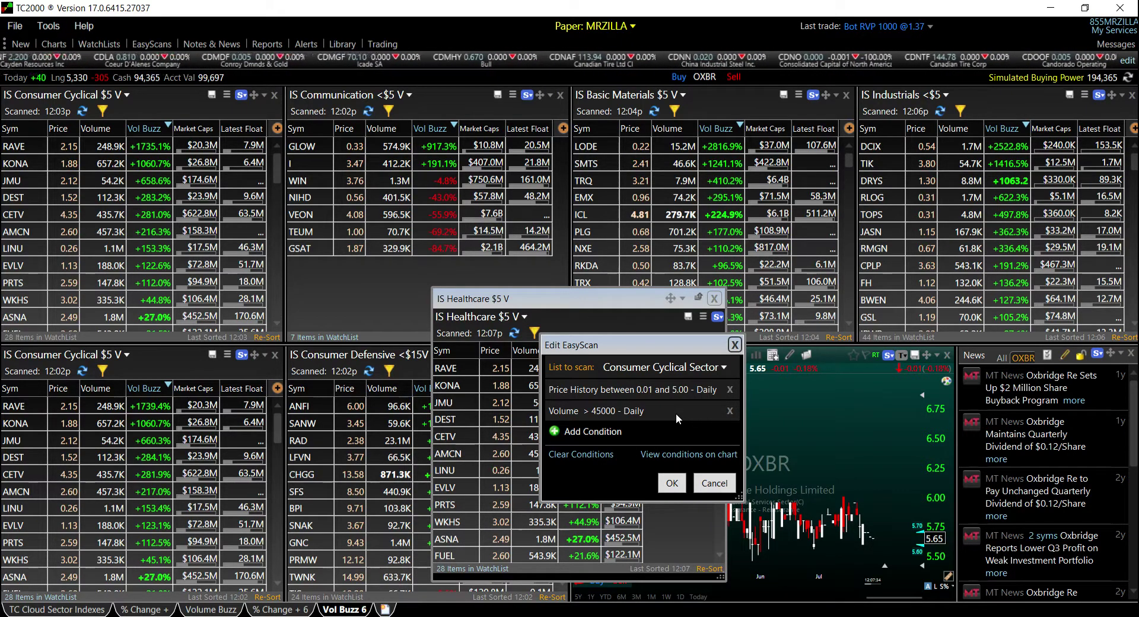
{"action": "left_click", "coordinate": [669, 483]}
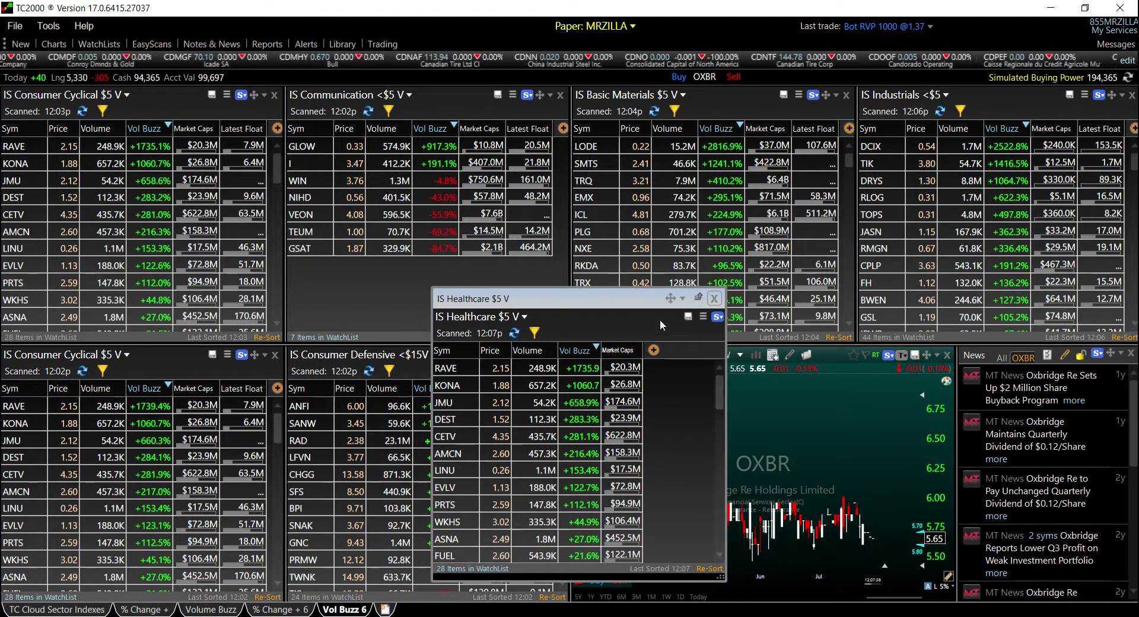
Step: Replace the IS Healthcare $5 V column set with Basic Float and dock the watchlist as a tab in the first lower pane
{"action": "left_click", "coordinate": [701, 317]}
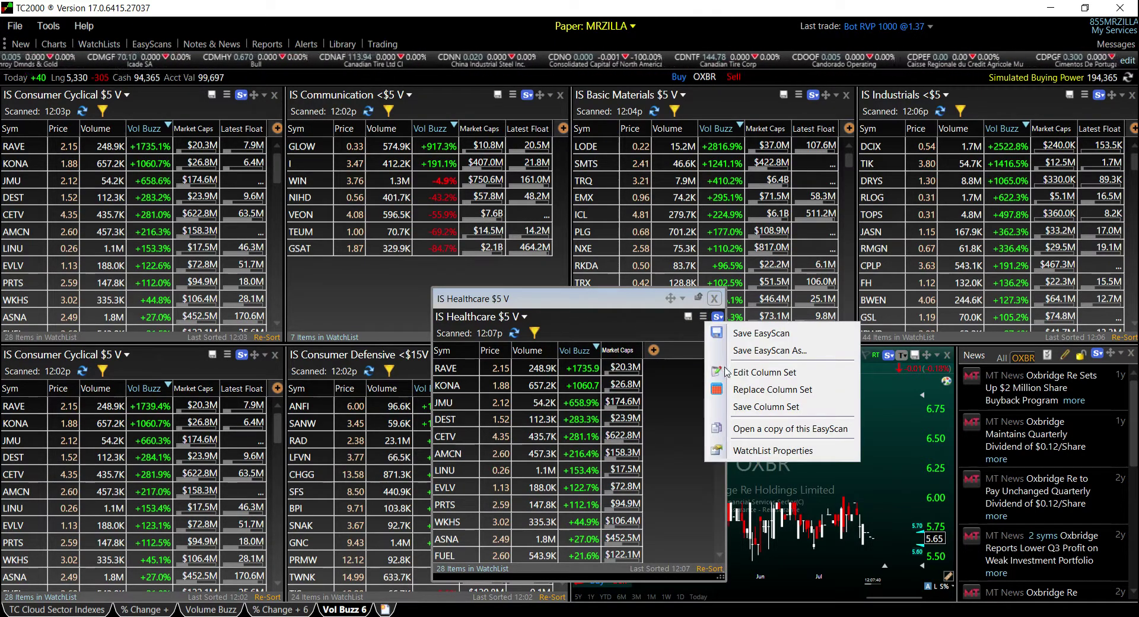
{"action": "left_click", "coordinate": [765, 384]}
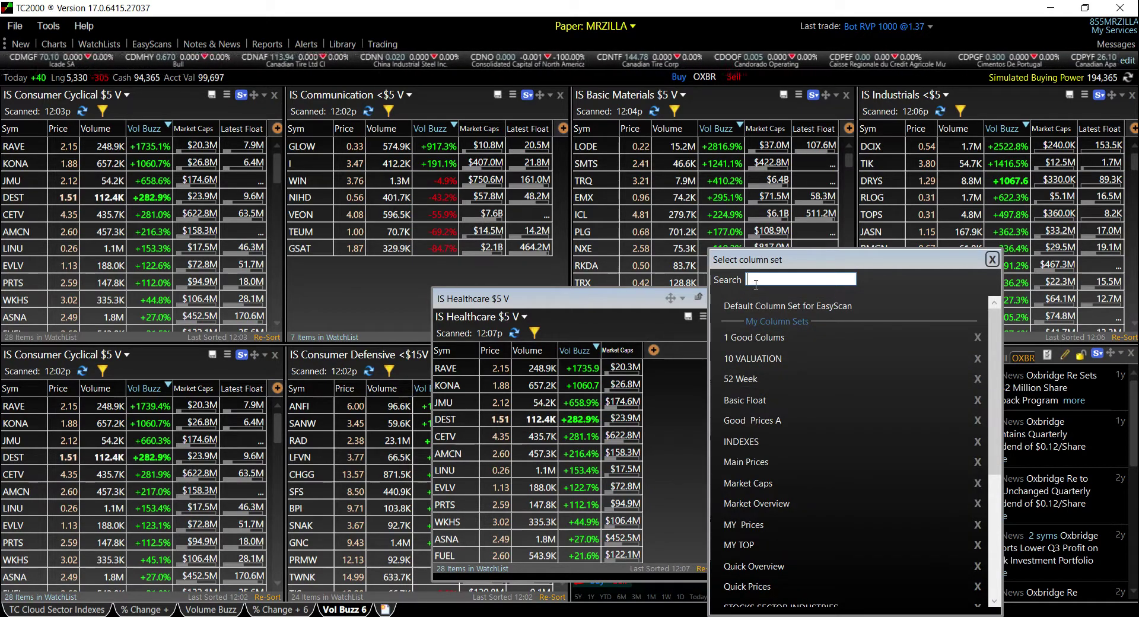
{"action": "type", "text": "fl"}
{"action": "left_click", "coordinate": [742, 306]}
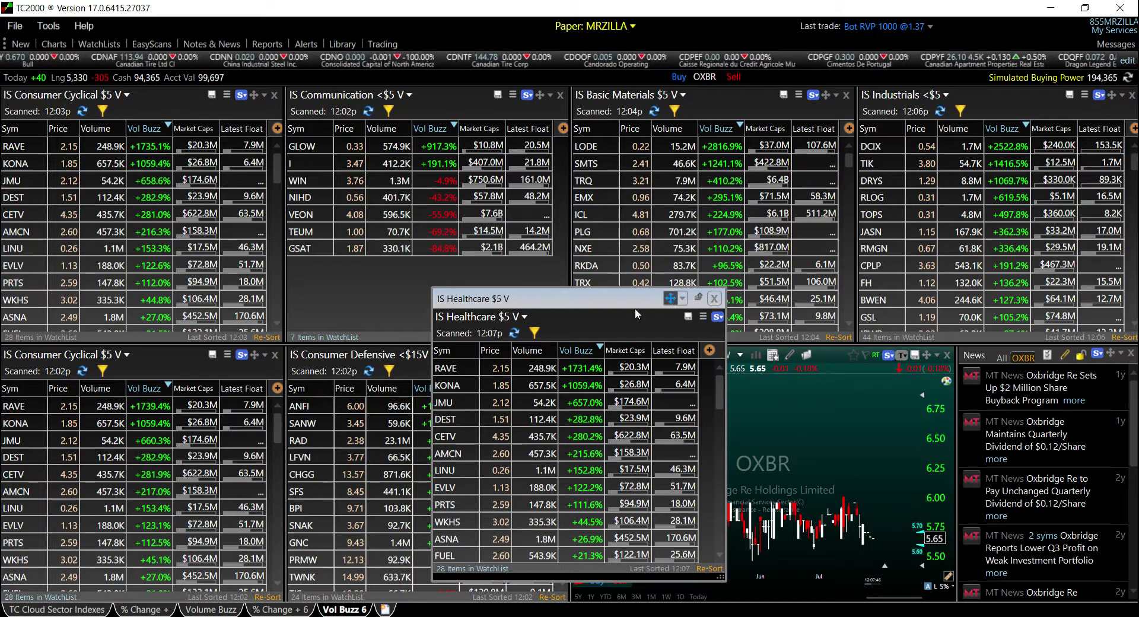
{"action": "mouse_move", "coordinate": [635, 307]}
{"action": "left_mouse_down"}
{"action": "mouse_move", "coordinate": [198, 430]}
{"action": "mouse_move", "coordinate": [165, 461]}
{"action": "left_mouse_up"}
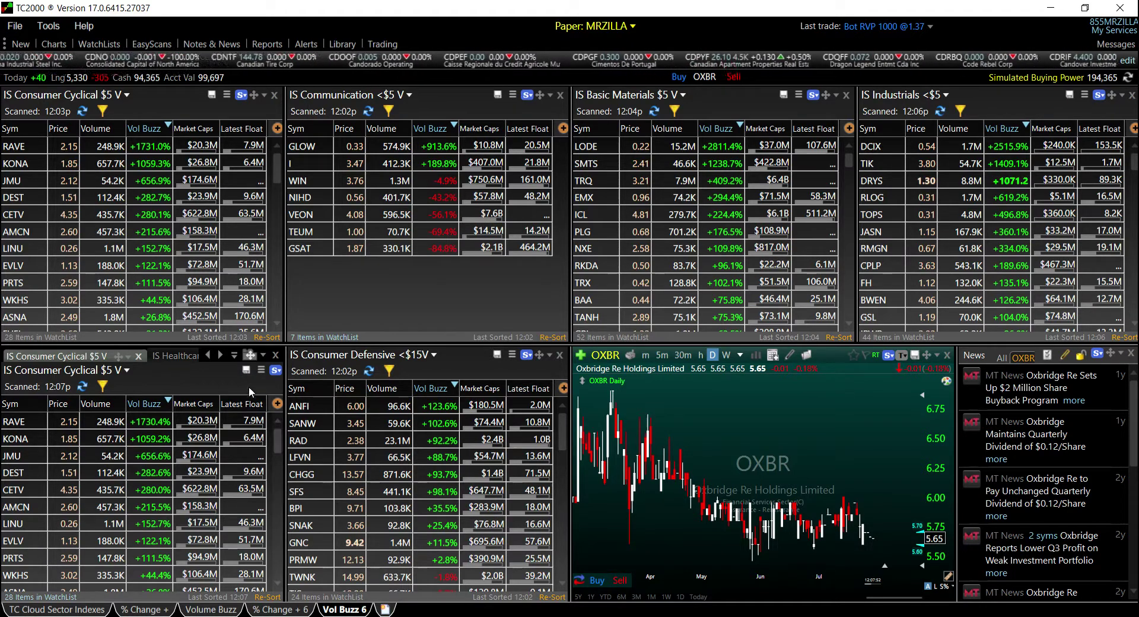
Step: Save the IS Consumer Cyclical $5 V tab's column set and leave only the IS Healthcare $5 V watchlist in the first lower pane
{"action": "left_click", "coordinate": [260, 372]}
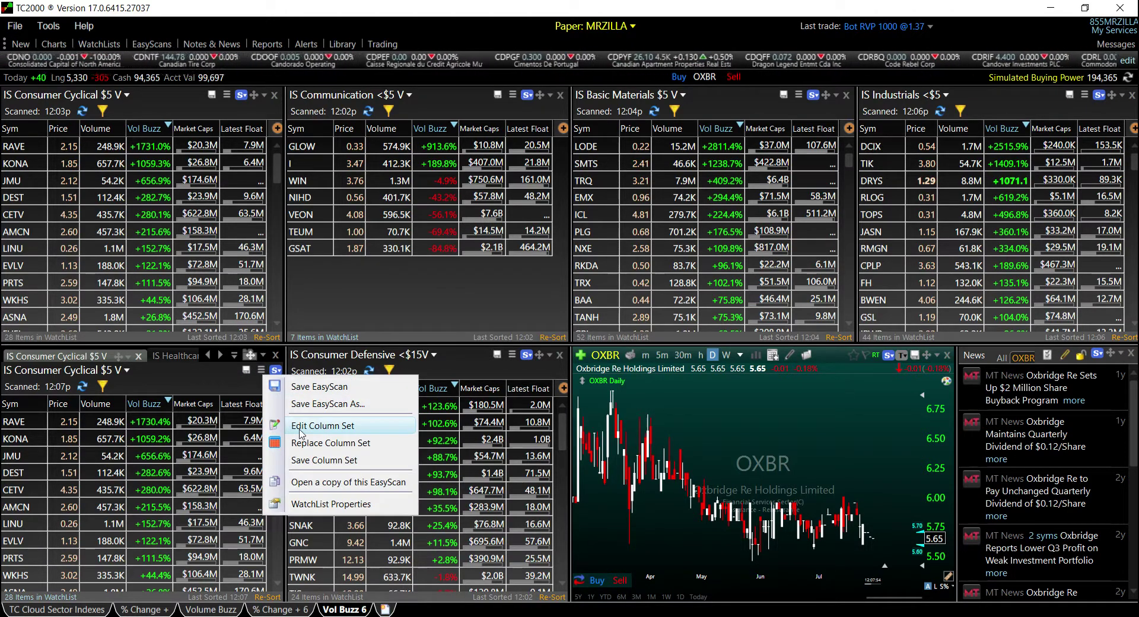
{"action": "left_click", "coordinate": [320, 426]}
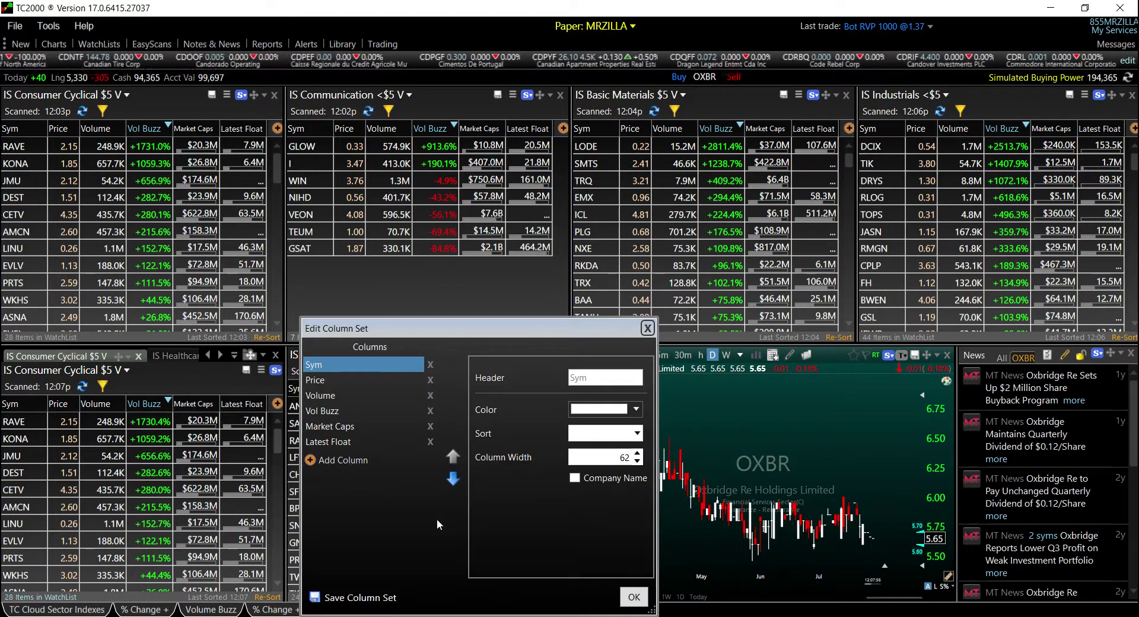
{"action": "left_click_drag", "start_coordinate": [457, 321], "coordinate": [482, 49]}
{"action": "left_click", "coordinate": [363, 444]}
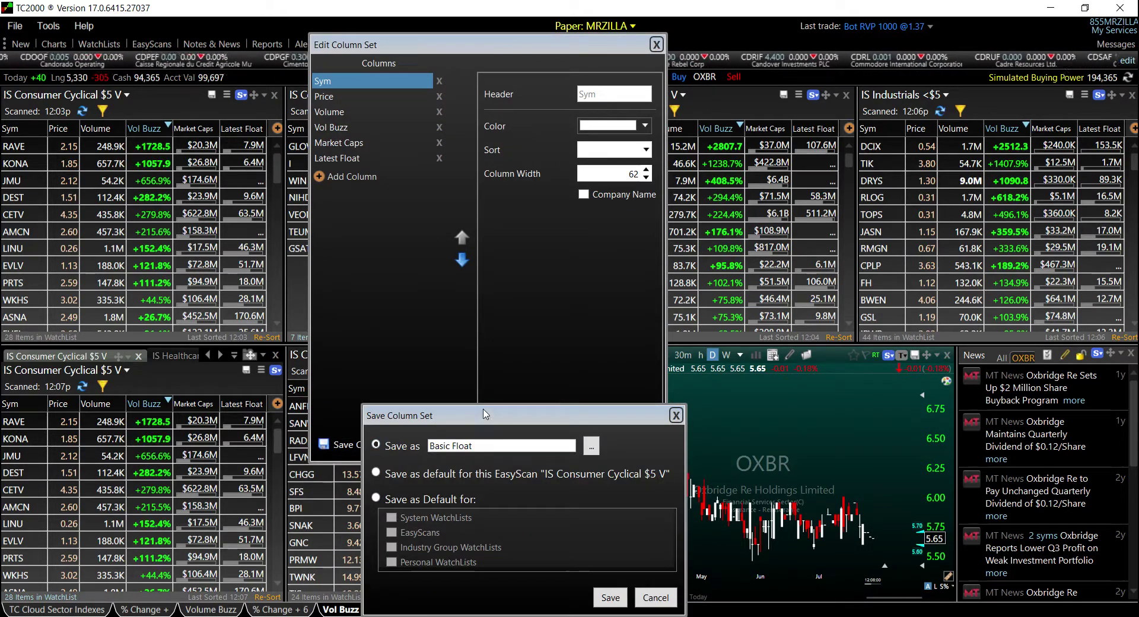
{"action": "left_click", "coordinate": [617, 367]}
{"action": "left_click", "coordinate": [675, 443]}
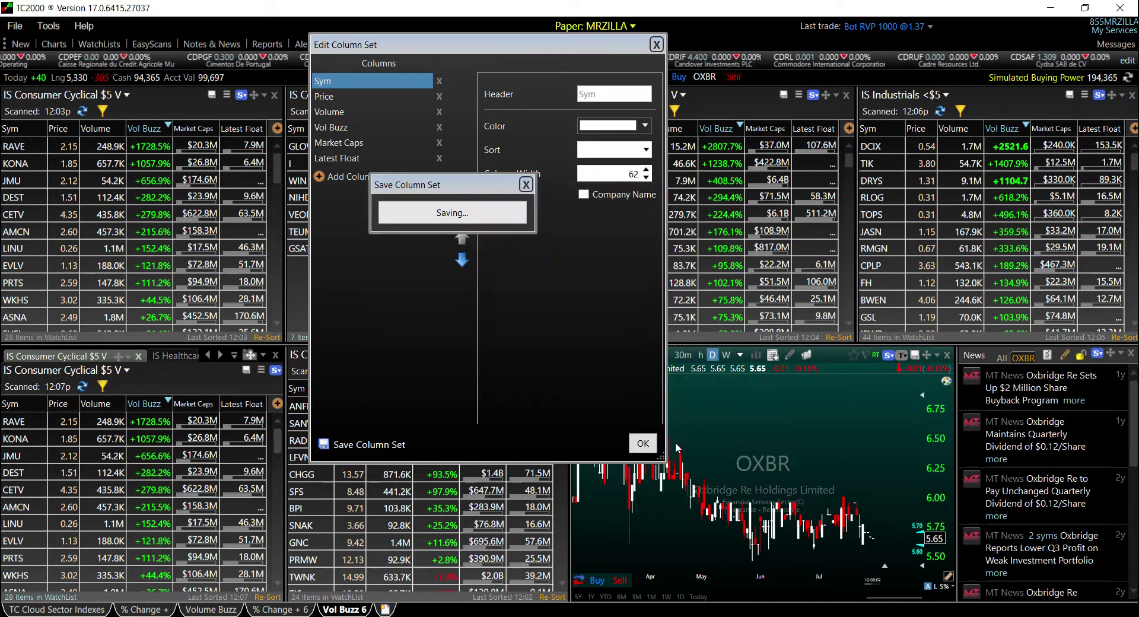
{"action": "left_click", "coordinate": [642, 443]}
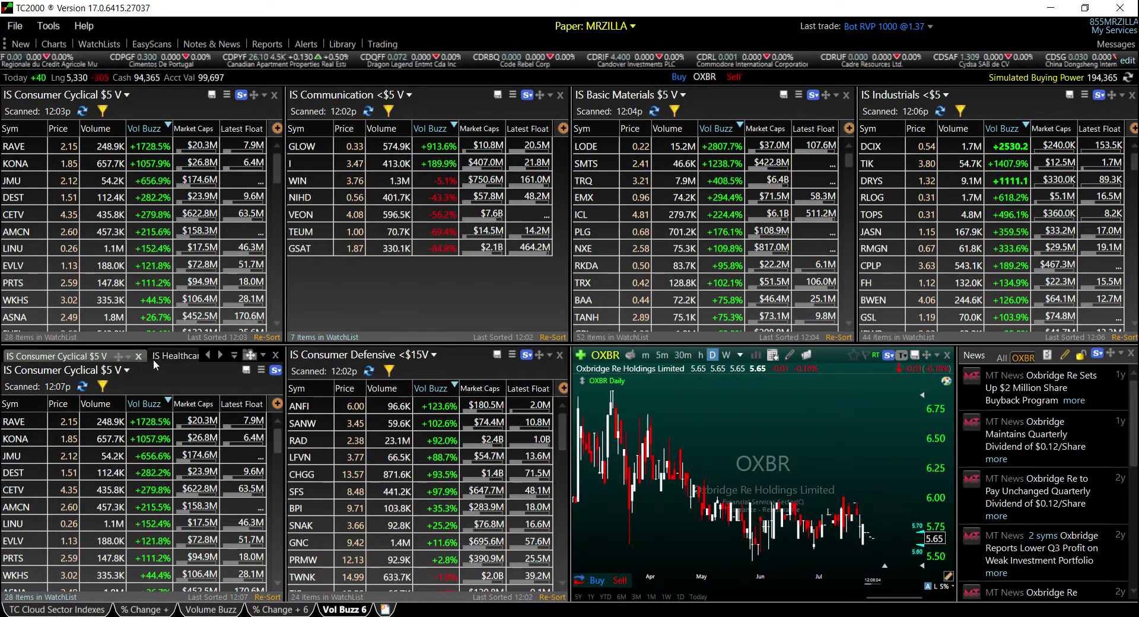
{"action": "left_click", "coordinate": [173, 356]}
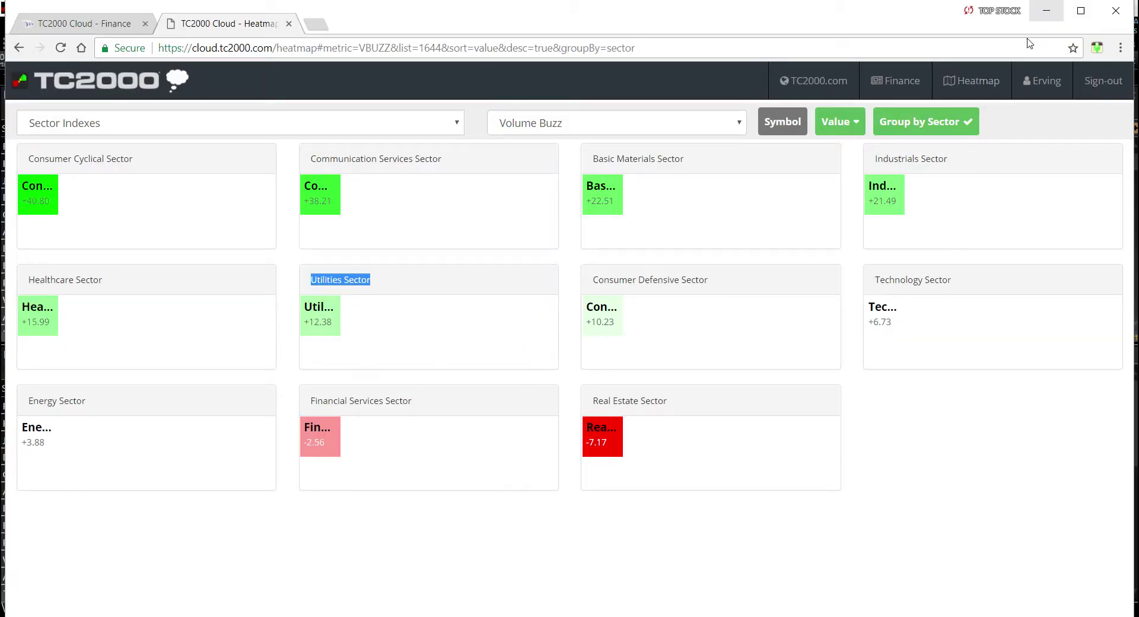
Step: Return from the browser heatmap to TC2000, search the EasyScans for the pasted name shortened to Utilities, and open IS Utilities <$15
{"action": "left_click", "coordinate": [1047, 13]}
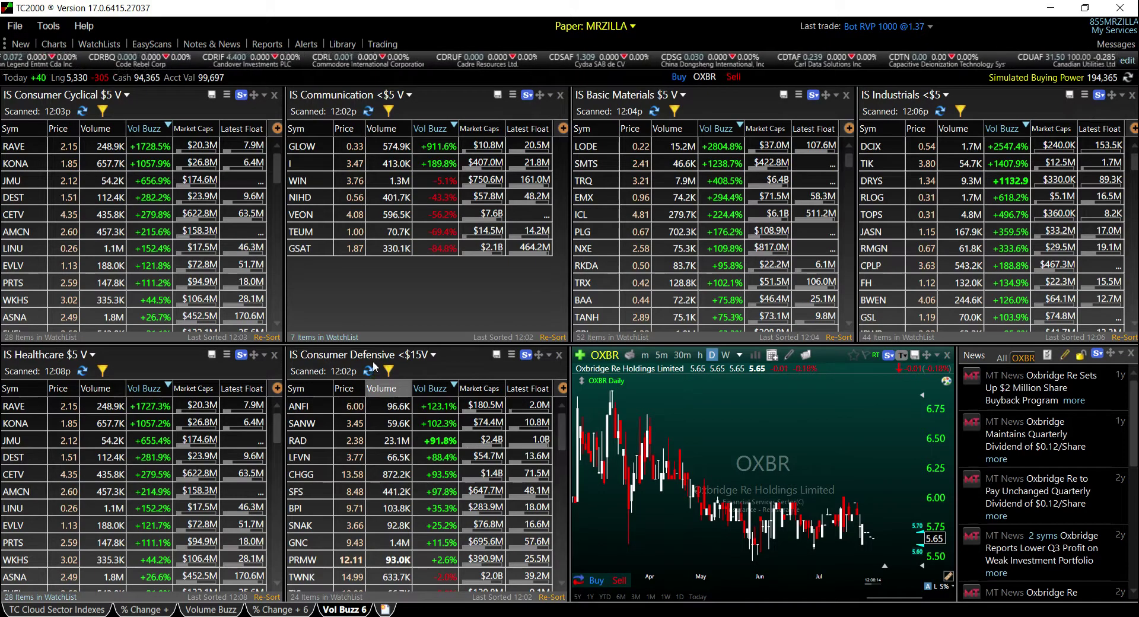
{"action": "left_click", "coordinate": [140, 45]}
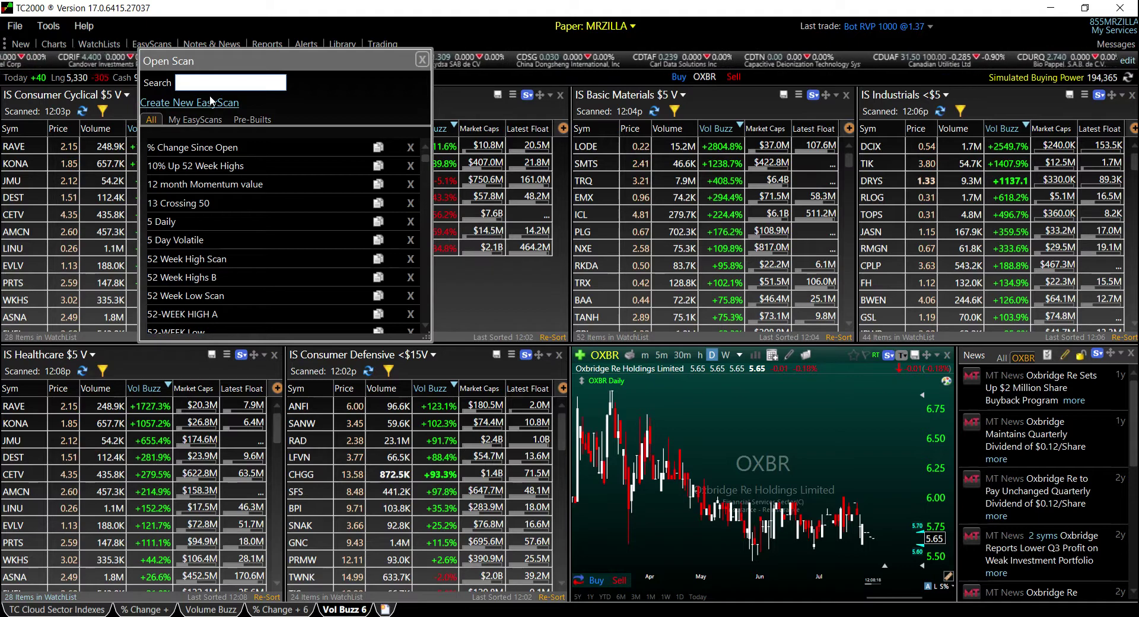
{"action": "type", "text": "Utilities Sector"}
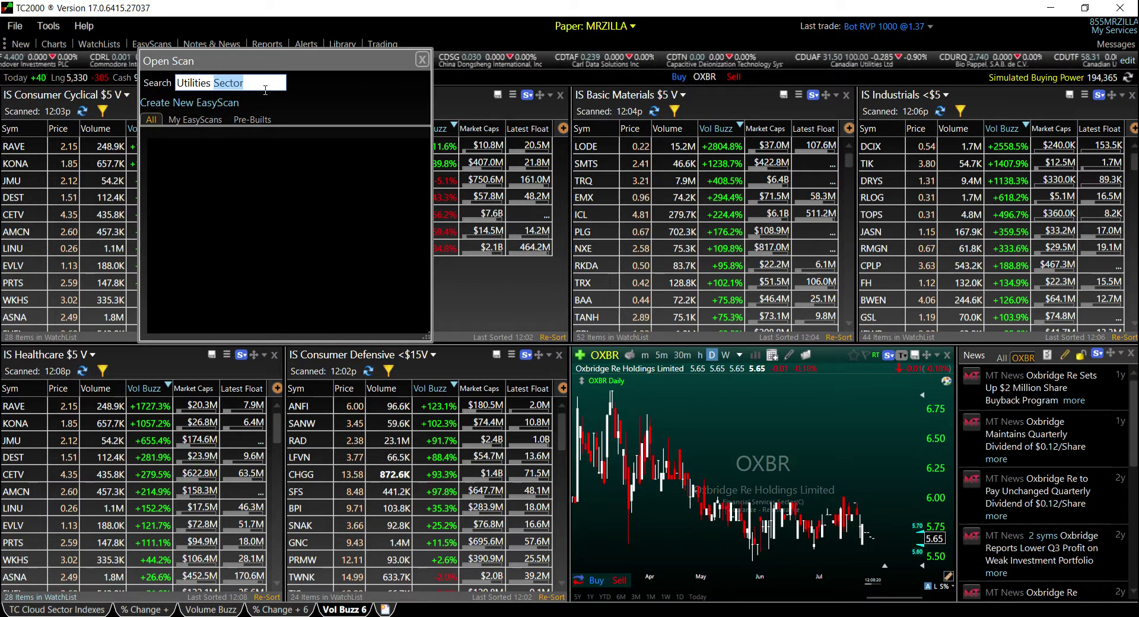
{"action": "key", "text": "BackSpace"}
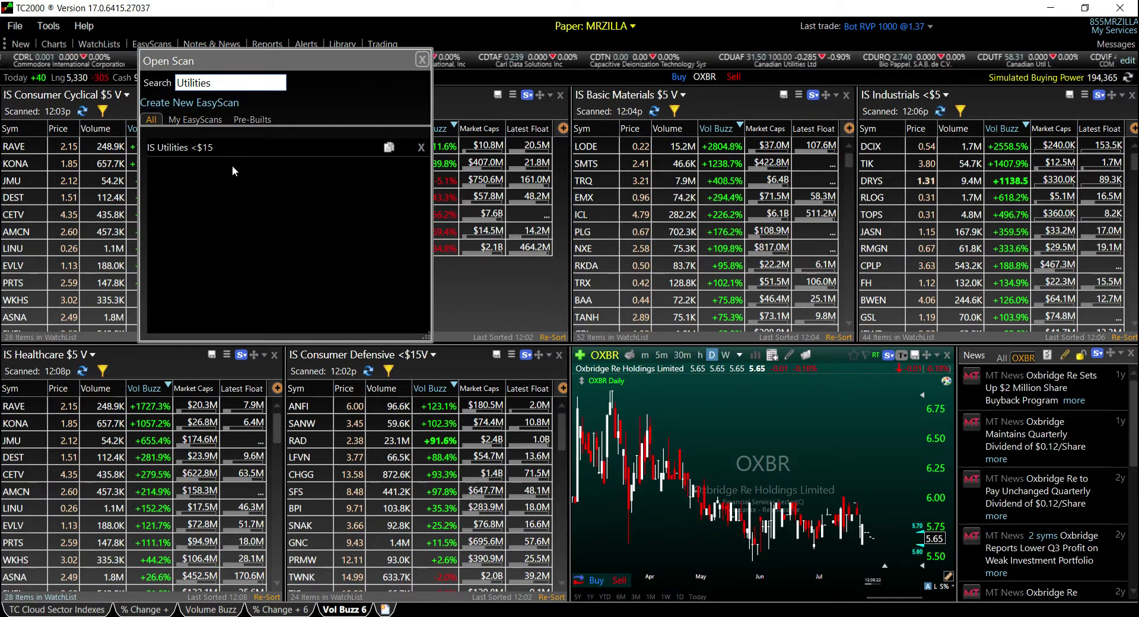
{"action": "double_click", "coordinate": [233, 147]}
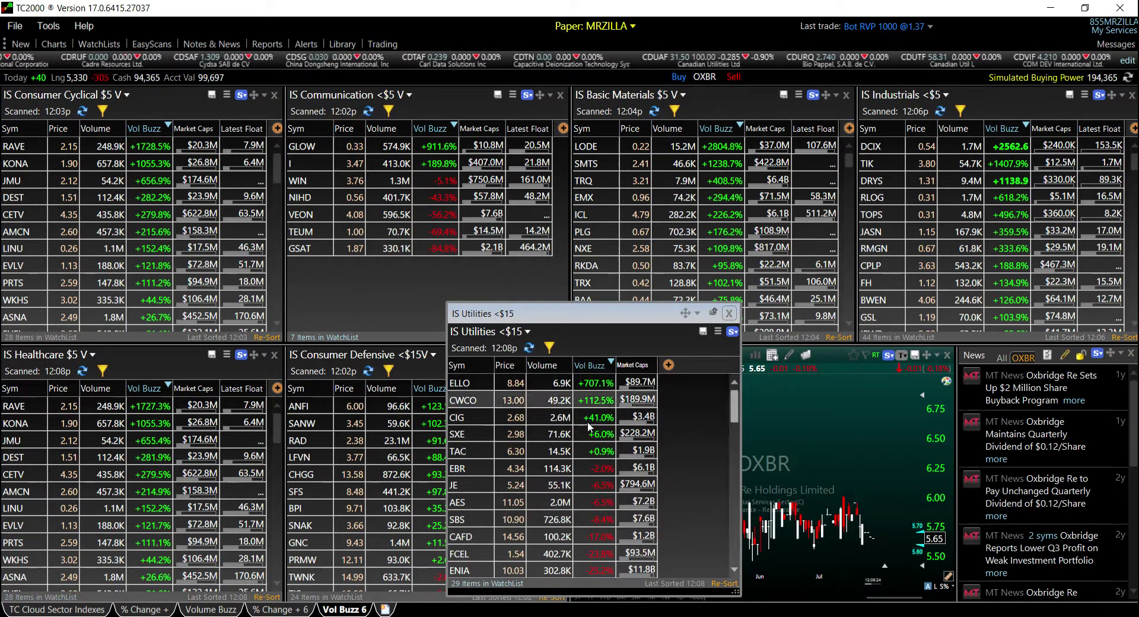
Step: Check the IS Utilities <$15 scan conditions unchanged, sort by Volume, and dock the watchlist as a tab in the second lower pane
{"action": "left_click", "coordinate": [549, 346]}
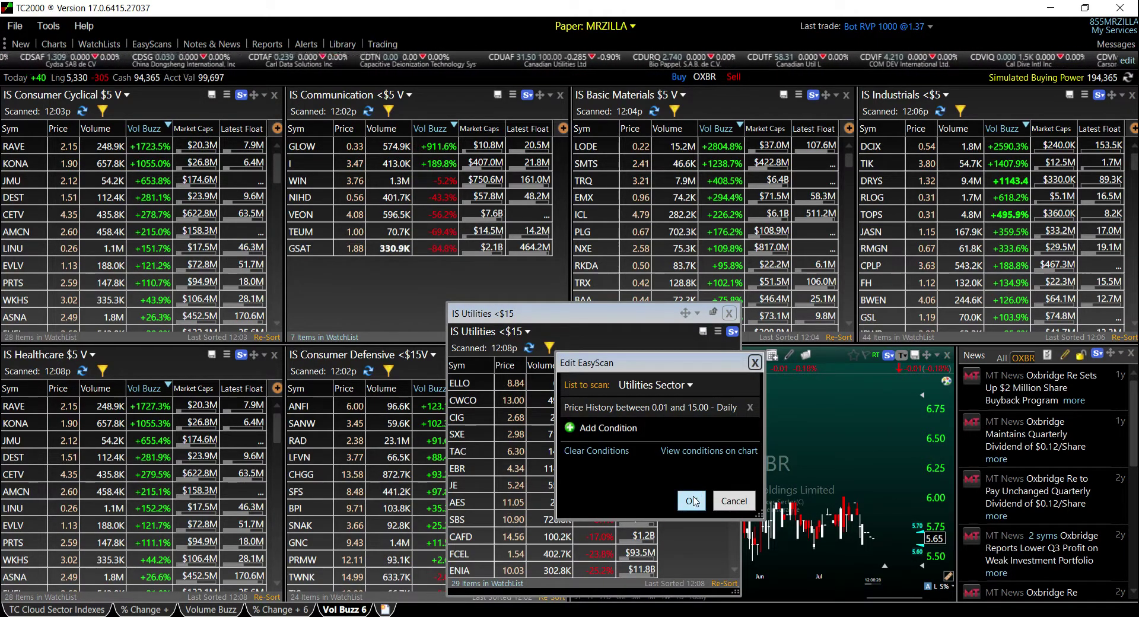
{"action": "left_click", "coordinate": [692, 501]}
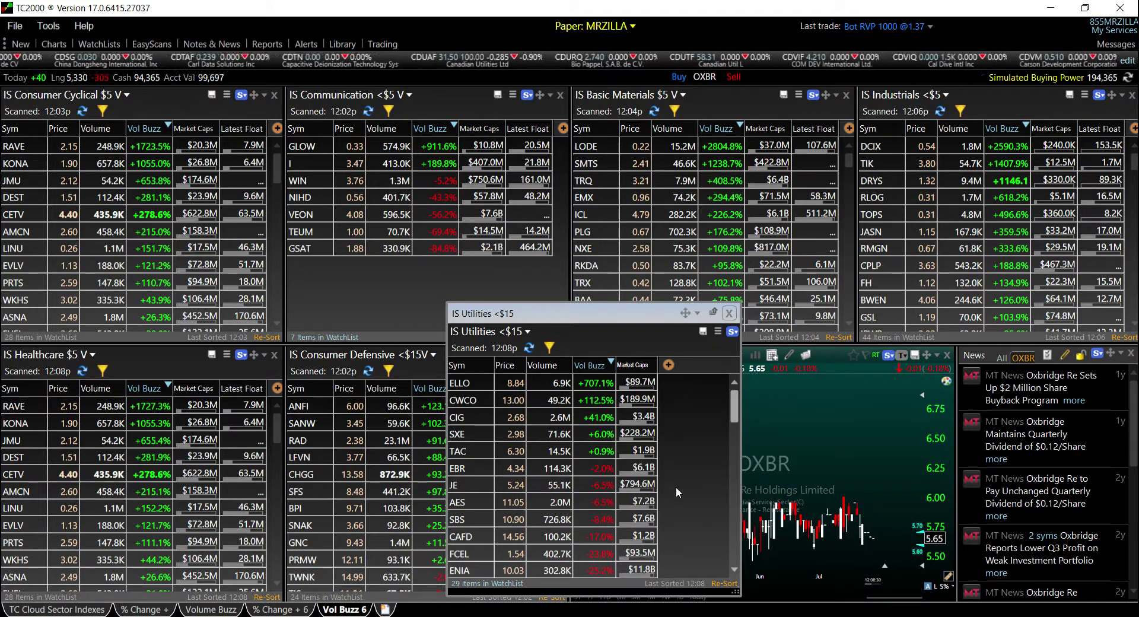
{"action": "left_click", "coordinate": [561, 365]}
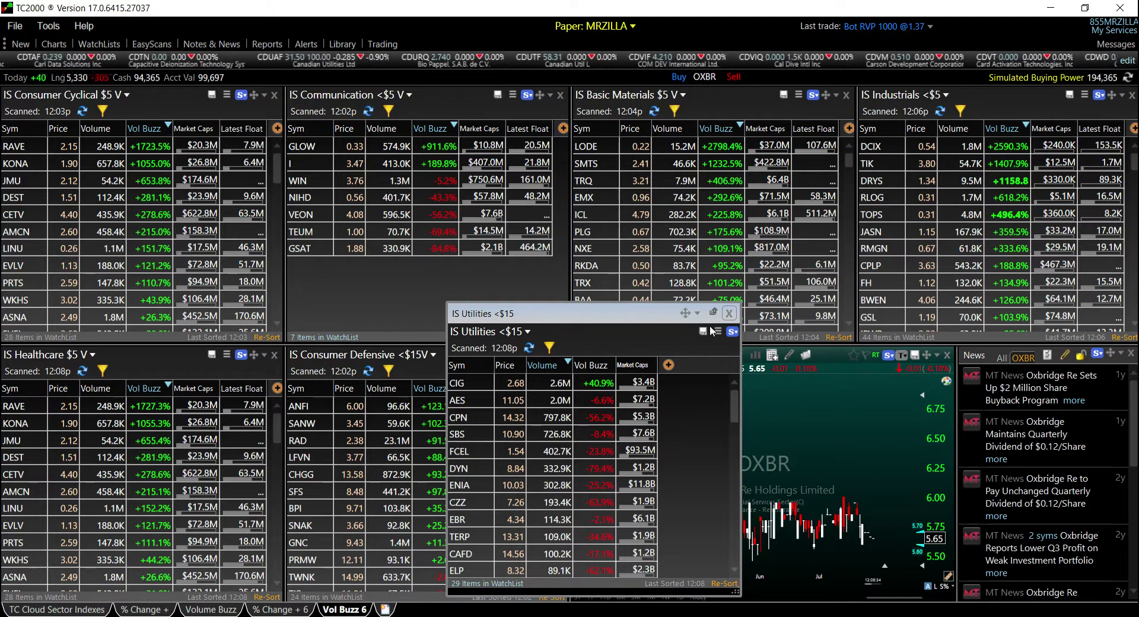
{"action": "left_click_drag", "start_coordinate": [685, 314], "coordinate": [639, 321]}
{"action": "left_click_drag", "start_coordinate": [422, 469], "coordinate": [422, 465]}
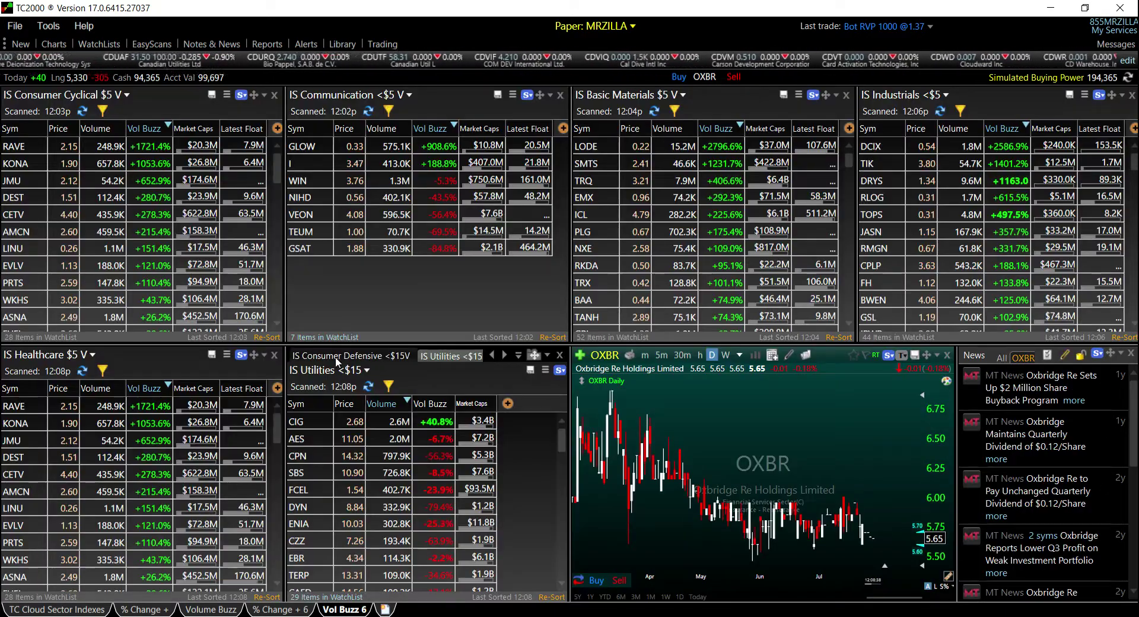
Step: Delete the IS Consumer Defensive <$15V tab from the second lower pane, and return from the browser heatmap to TC2000
{"action": "left_click", "coordinate": [359, 356]}
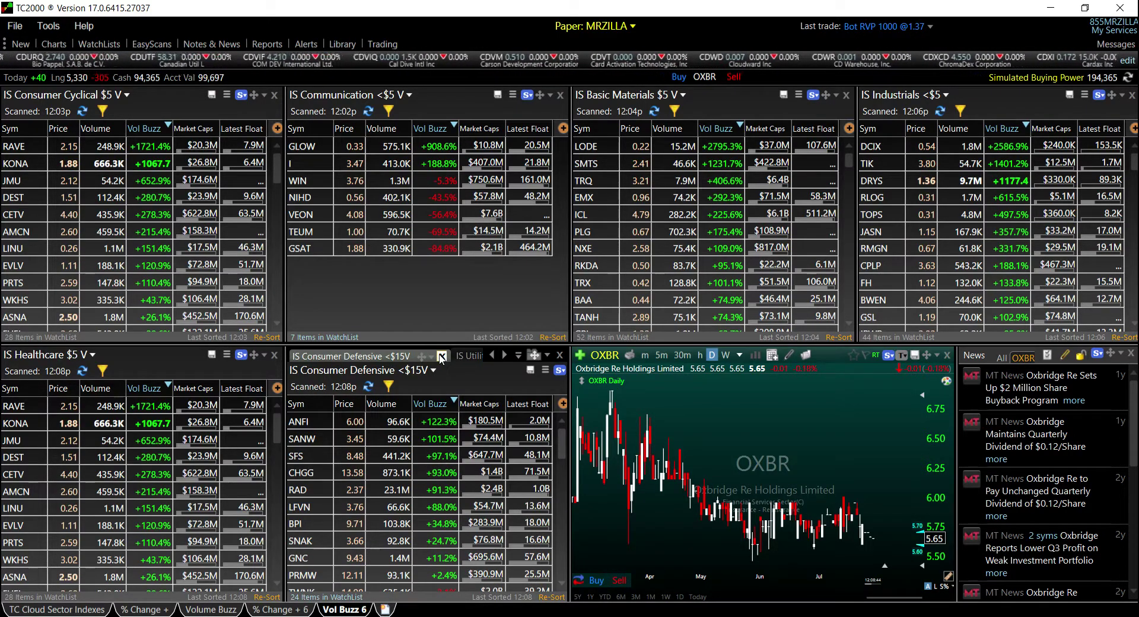
{"action": "left_click", "coordinate": [441, 356]}
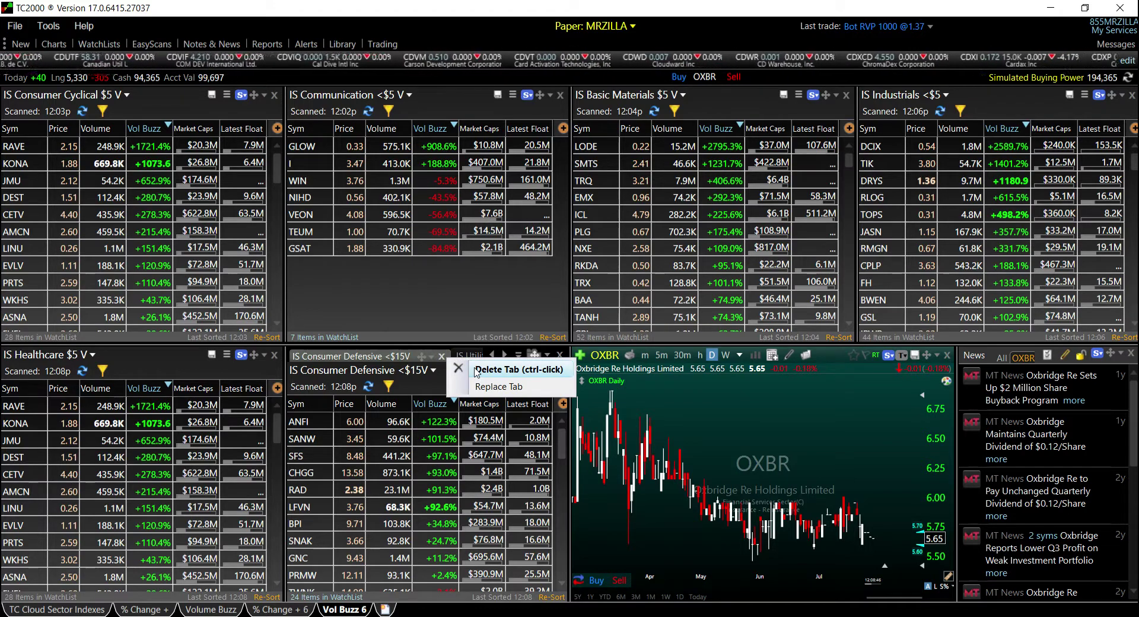
{"action": "left_click", "coordinate": [460, 369]}
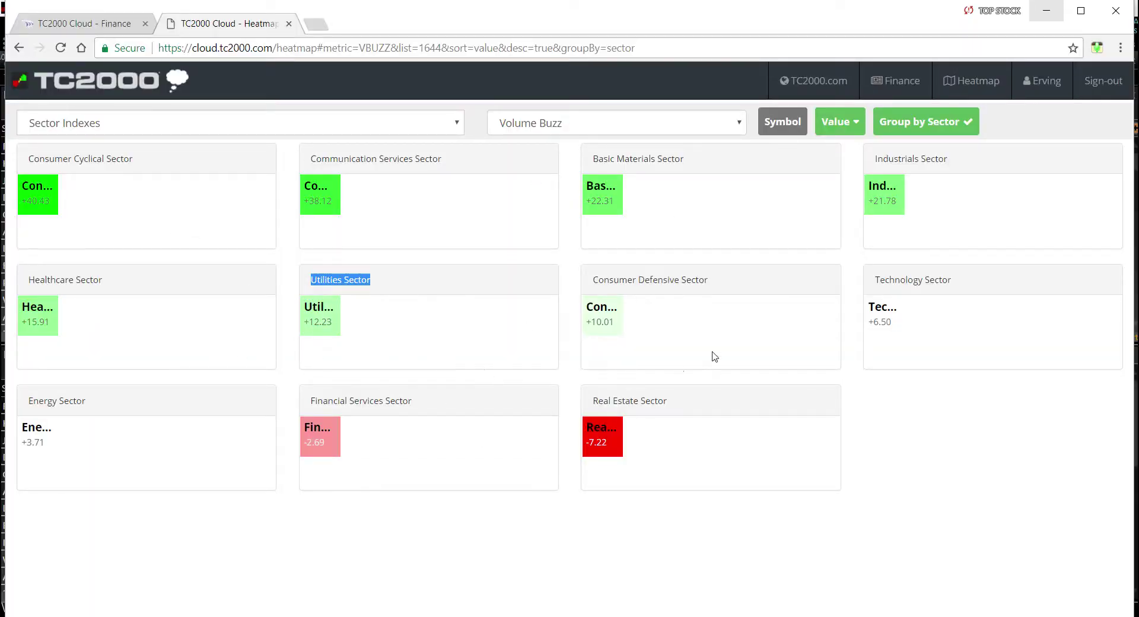
{"action": "left_click", "coordinate": [1045, 12]}
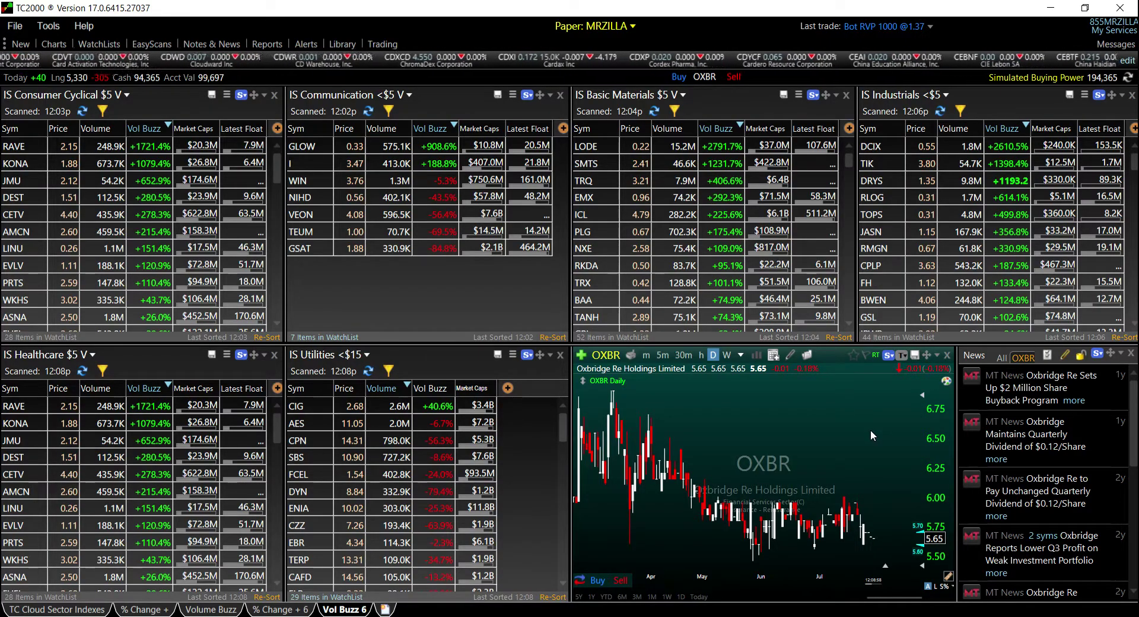
Step: Replace the IS Utilities <$15 watchlist's column set with Basic Float, found by searching for "float"
{"action": "left_click", "coordinate": [527, 355]}
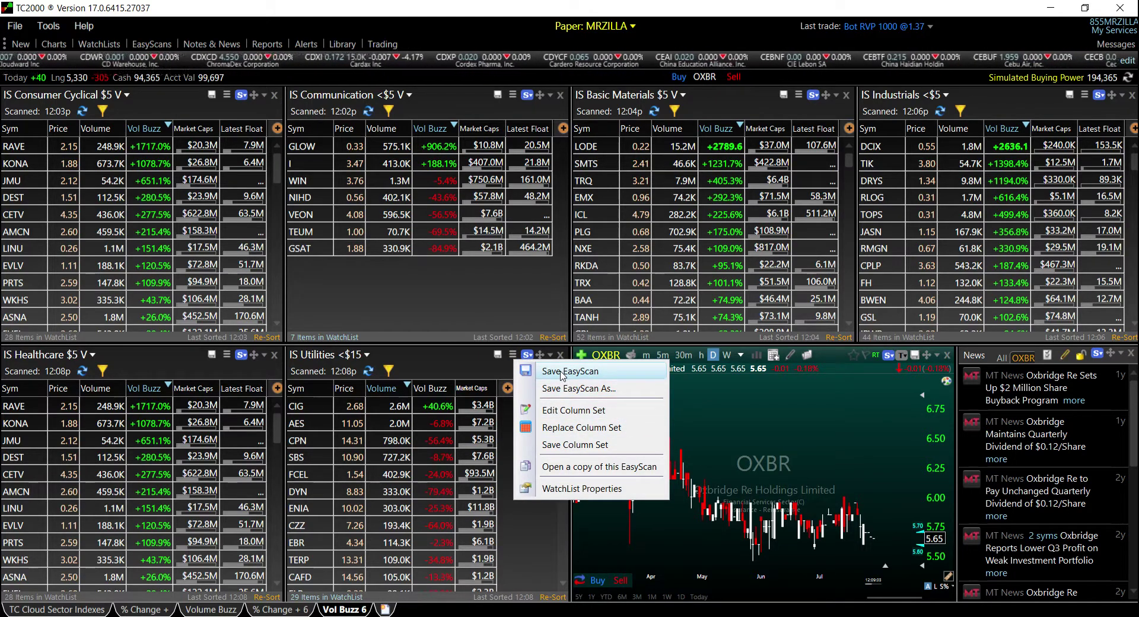
{"action": "left_click", "coordinate": [573, 427]}
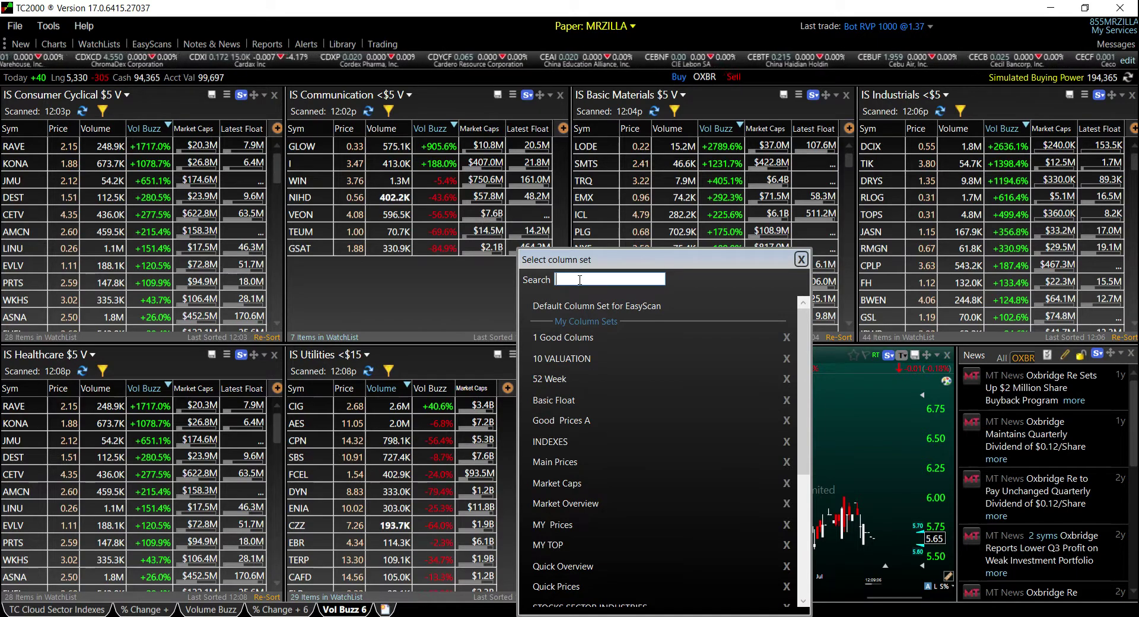
{"action": "type", "text": "float"}
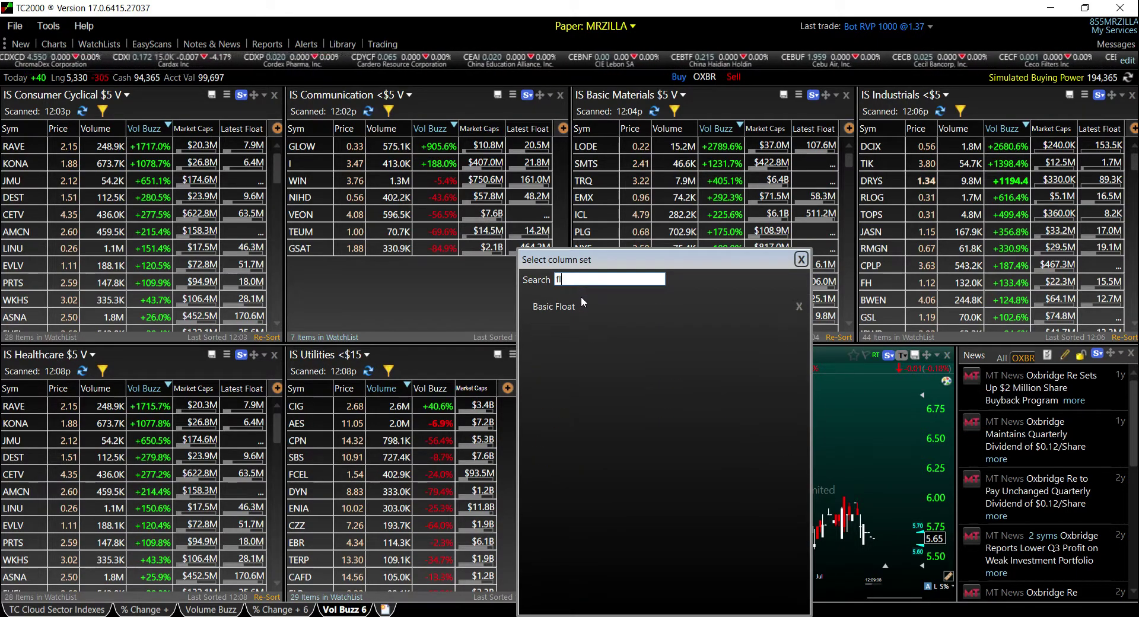
{"action": "left_click", "coordinate": [581, 304]}
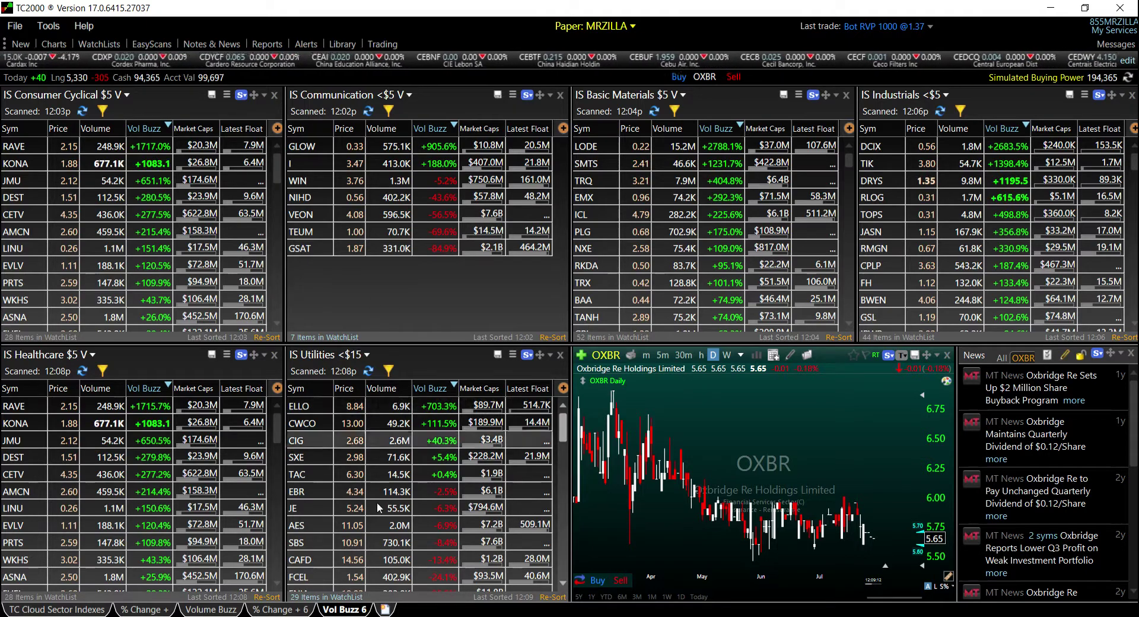
Step: Rename the Vol Buzz 6 layout as Vol Buzz + 6
{"action": "right_click", "coordinate": [348, 611]}
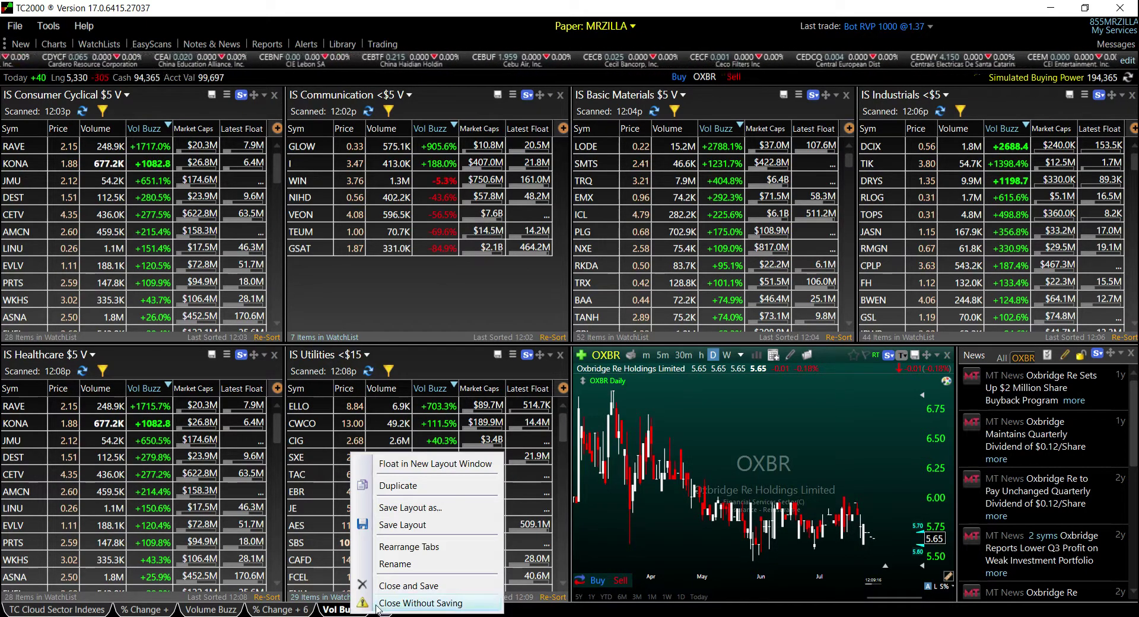
{"action": "left_click", "coordinate": [410, 567]}
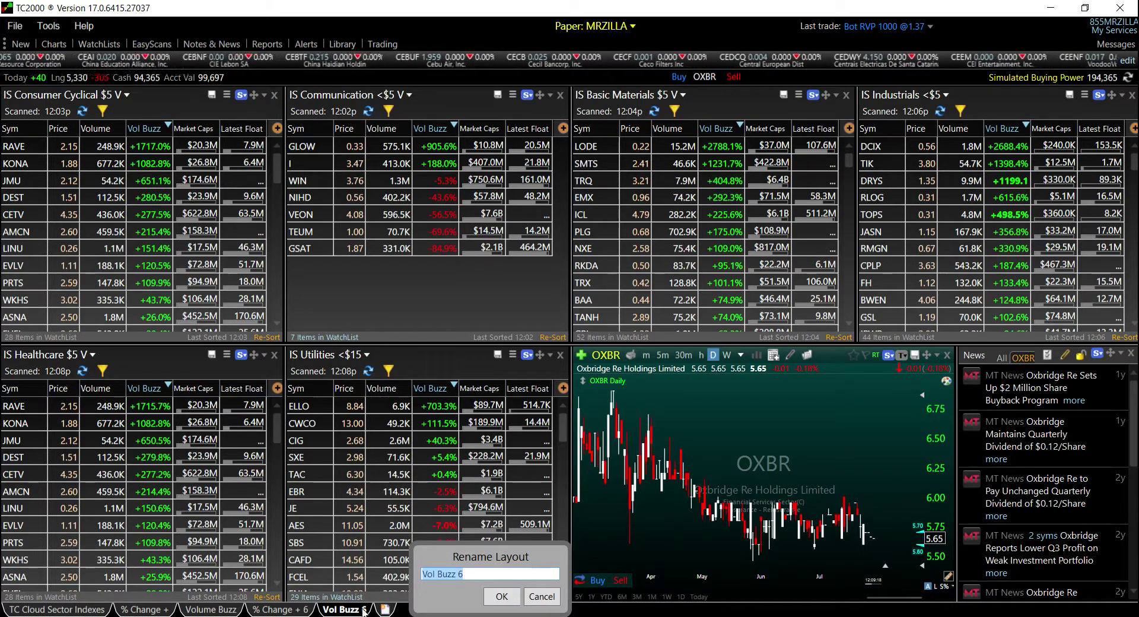
{"action": "left_click", "coordinate": [454, 574]}
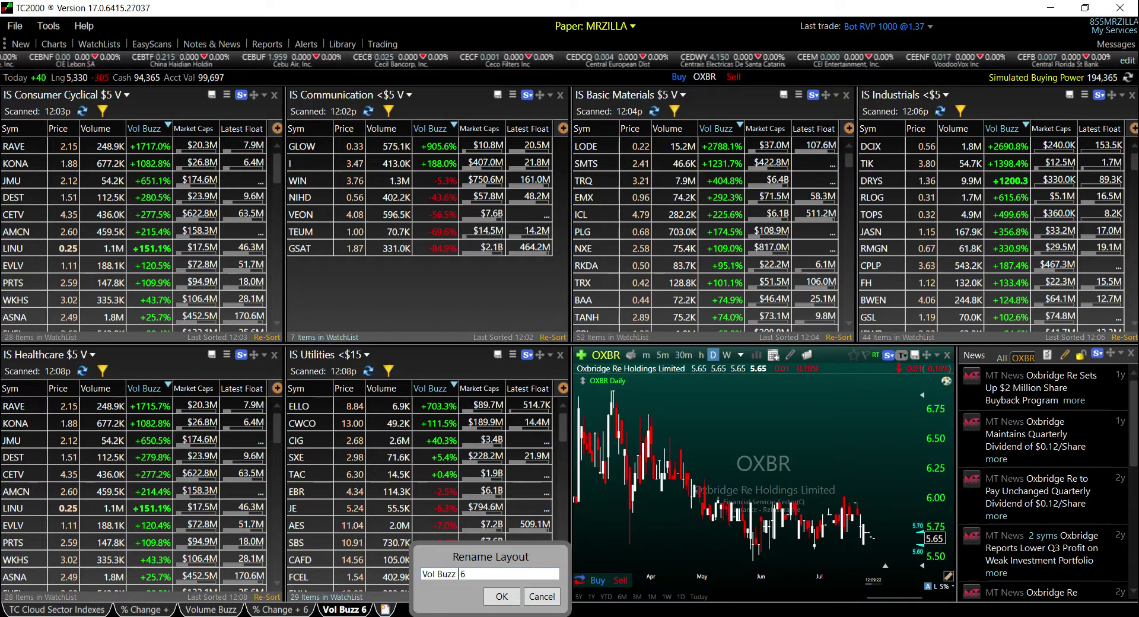
{"action": "left_click", "coordinate": [501, 598]}
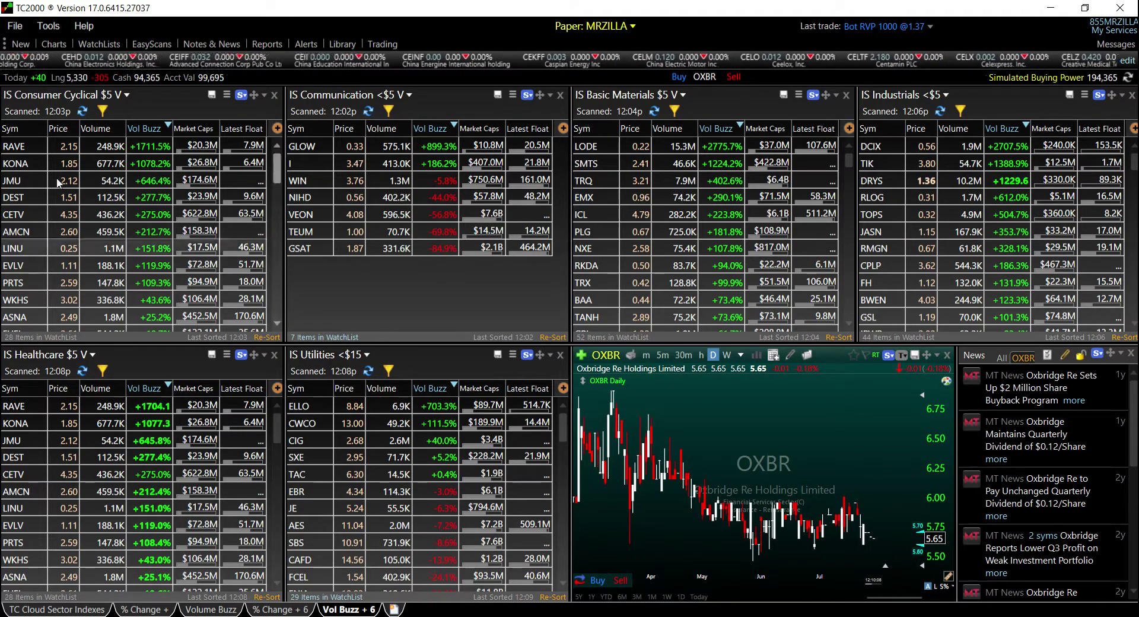
Step: Save the layout group as TC2000 Cloud Sector Indexes, overwriting the existing group
{"action": "left_click", "coordinate": [15, 26]}
{"action": "left_click", "coordinate": [78, 143]}
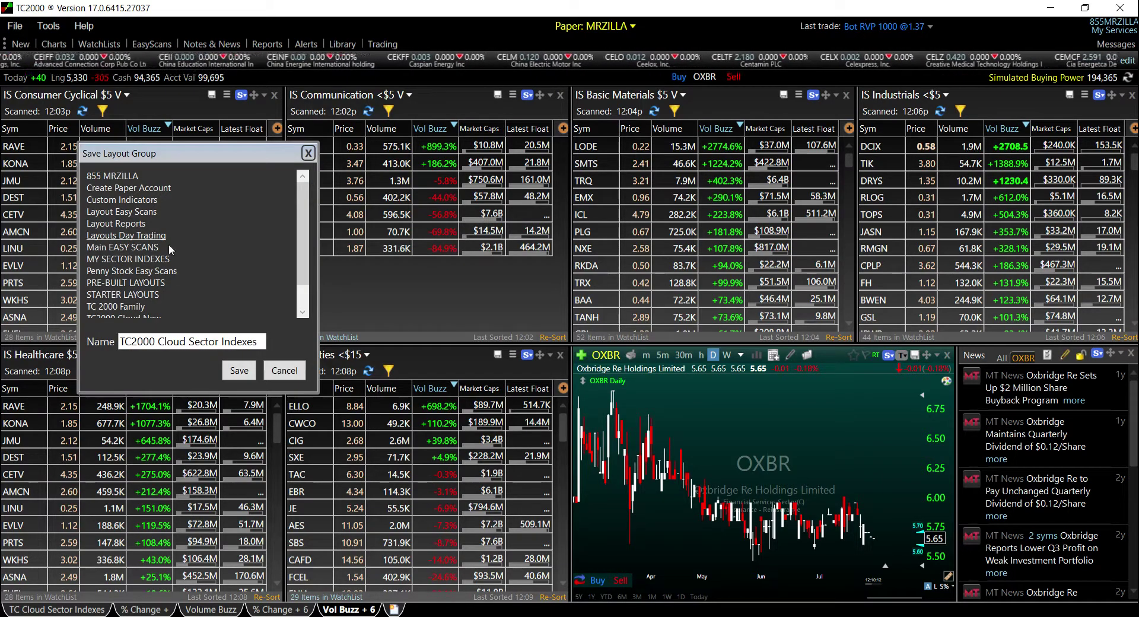
{"action": "left_click", "coordinate": [239, 371]}
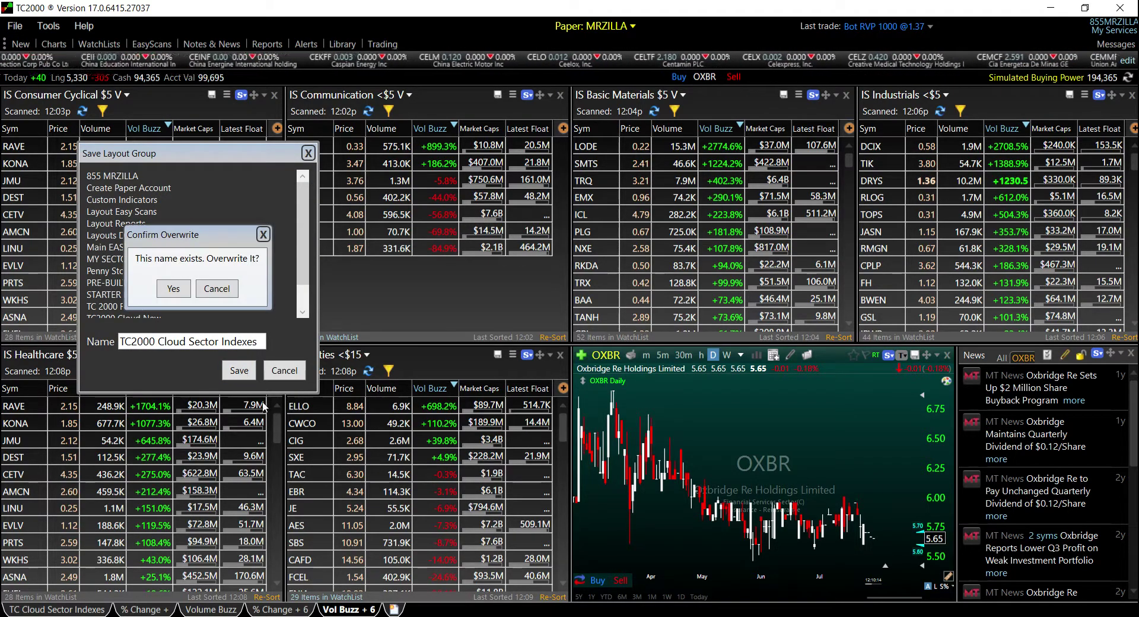
{"action": "left_click", "coordinate": [318, 363]}
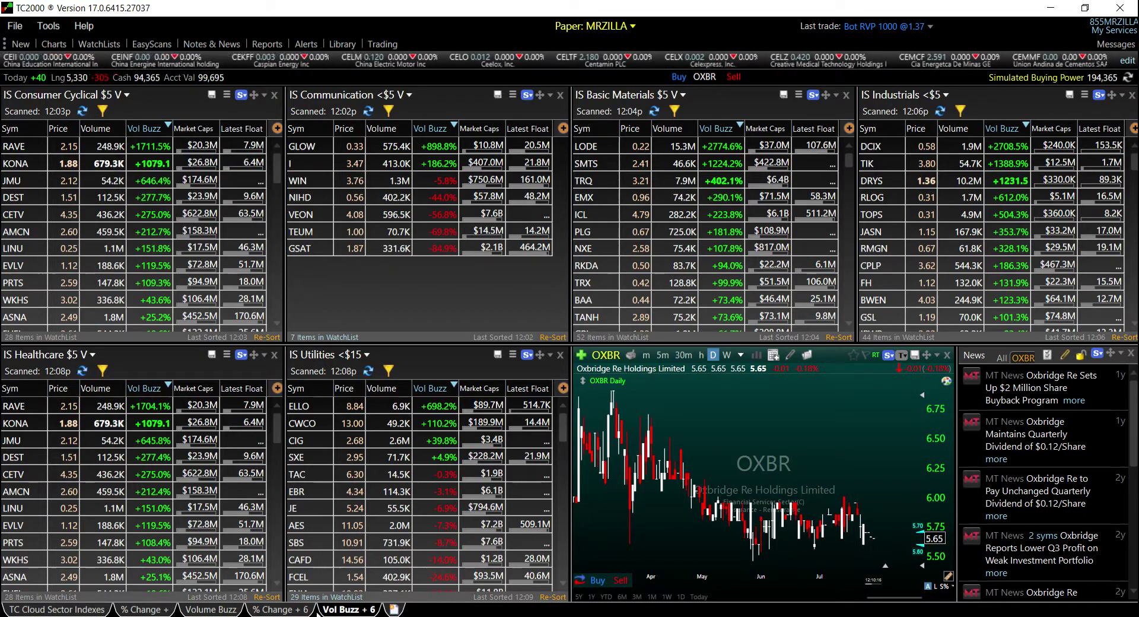
Step: Show the % Change + 6 layout and save the TC2000 Cloud Sector Indexes layout group again, overwriting the existing one
{"action": "left_click", "coordinate": [279, 609]}
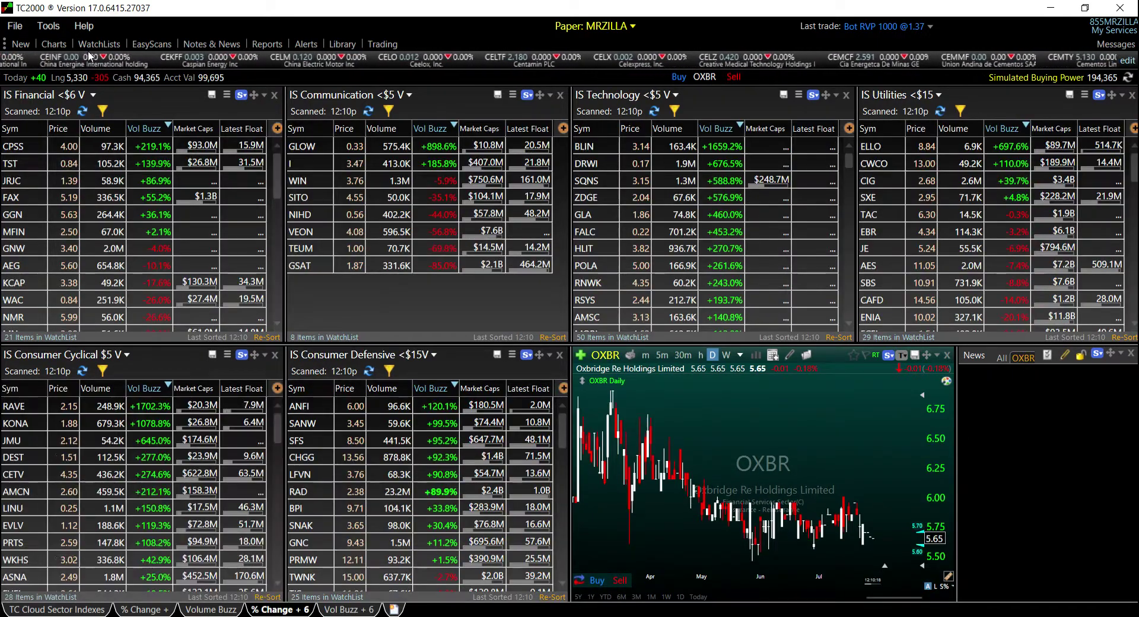
{"action": "left_click", "coordinate": [15, 26]}
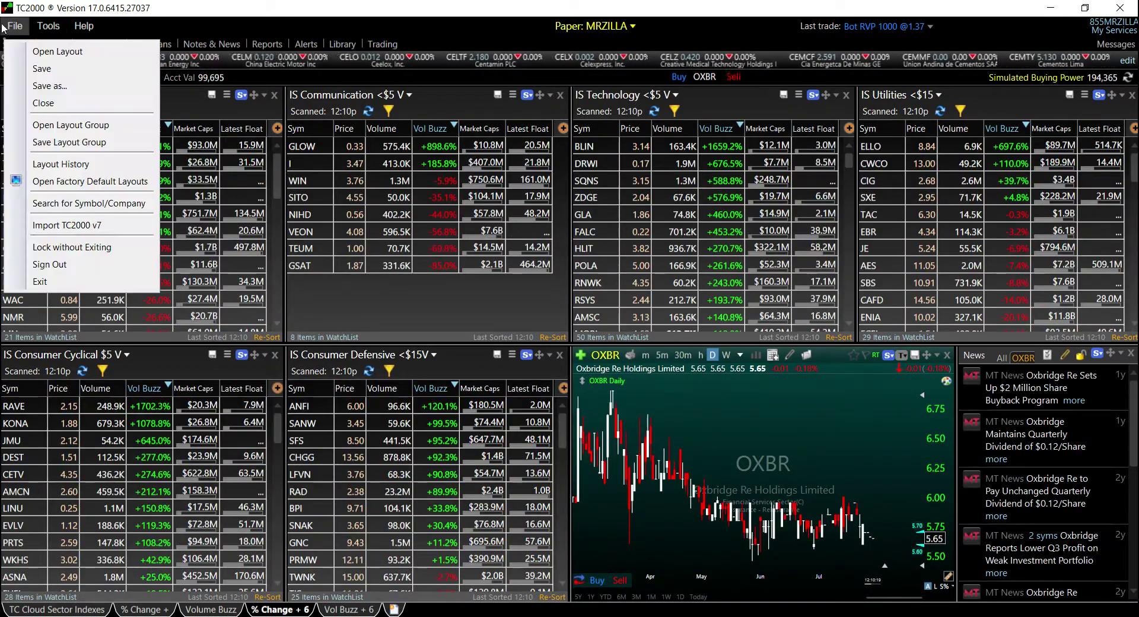
{"action": "left_click", "coordinate": [77, 142]}
{"action": "left_click", "coordinate": [263, 376]}
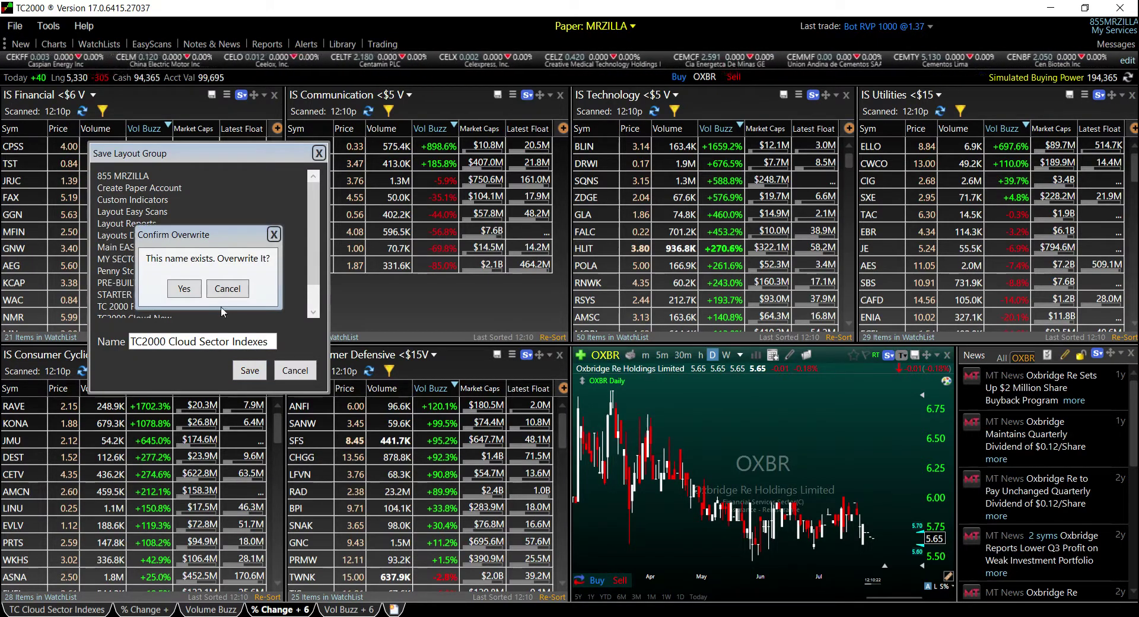
{"action": "left_click", "coordinate": [185, 290]}
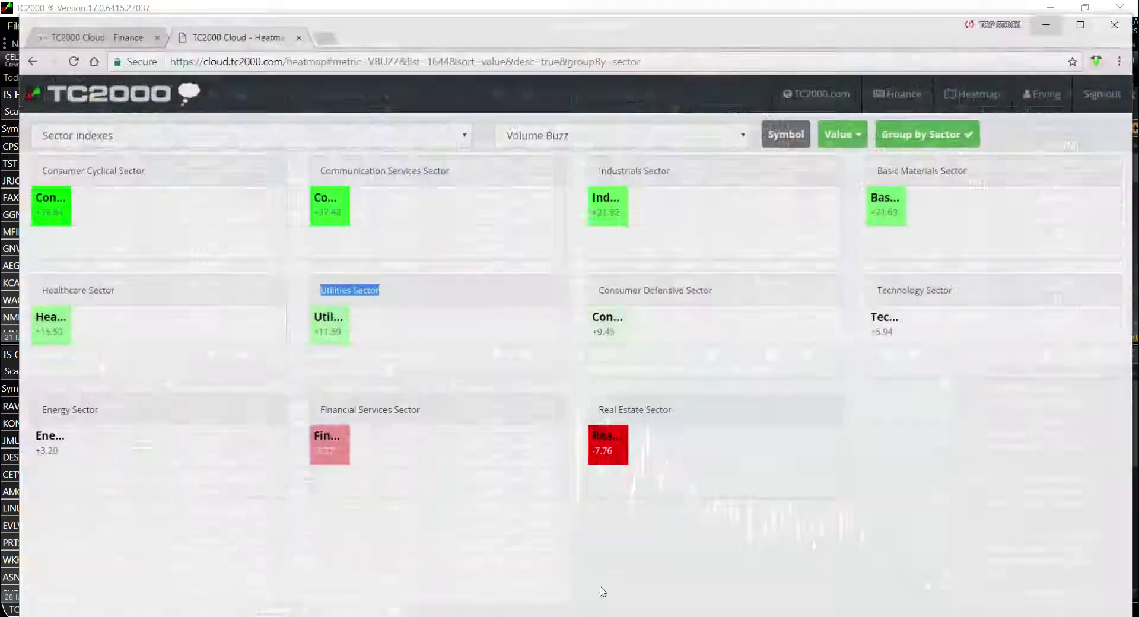
Step: Switch to the browser heatmap, browse the personal lists, and display the Consumer Cyclical Sector by Volume Buzz
{"action": "left_click", "coordinate": [599, 590]}
{"action": "left_click", "coordinate": [458, 125]}
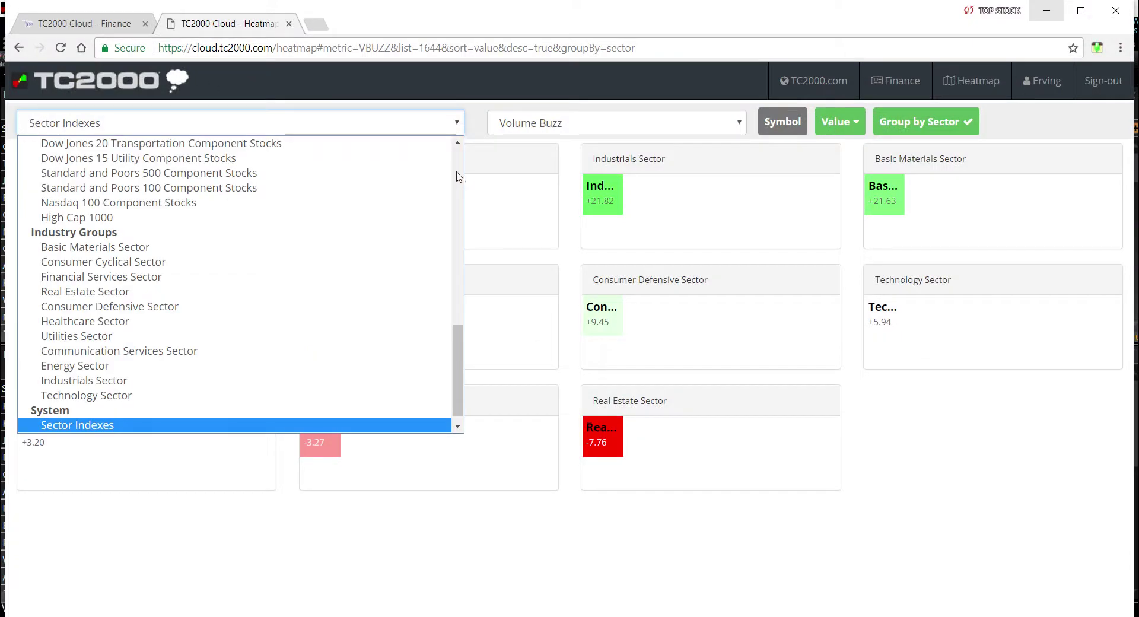
{"action": "left_click_drag", "start_coordinate": [464, 342], "coordinate": [458, 162]}
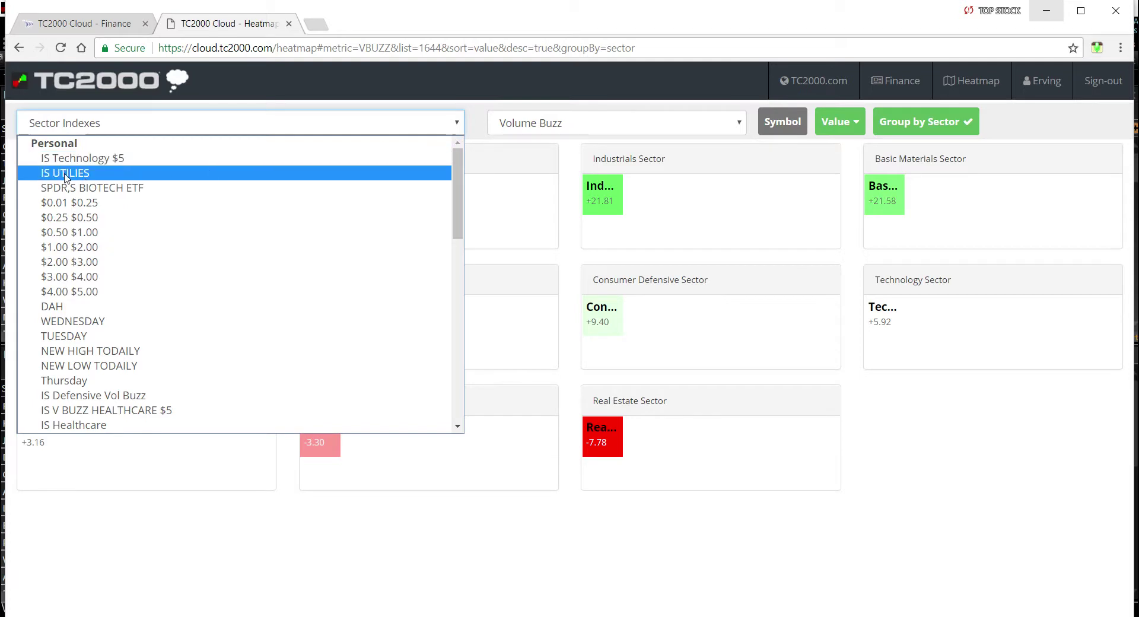
{"action": "left_click", "coordinate": [473, 134]}
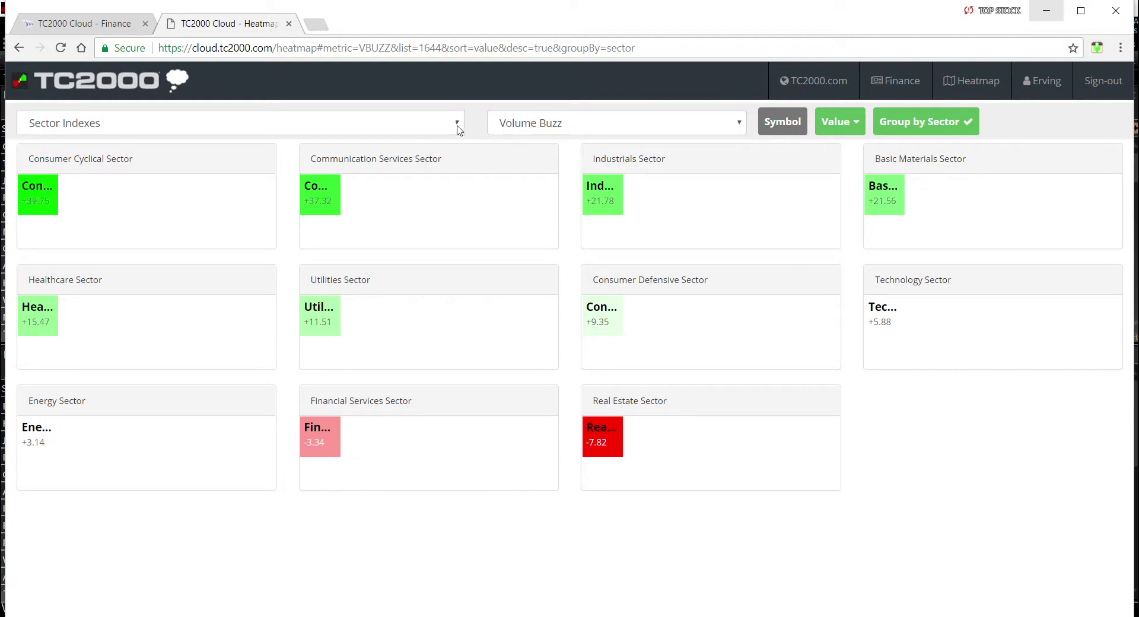
{"action": "left_click", "coordinate": [457, 124]}
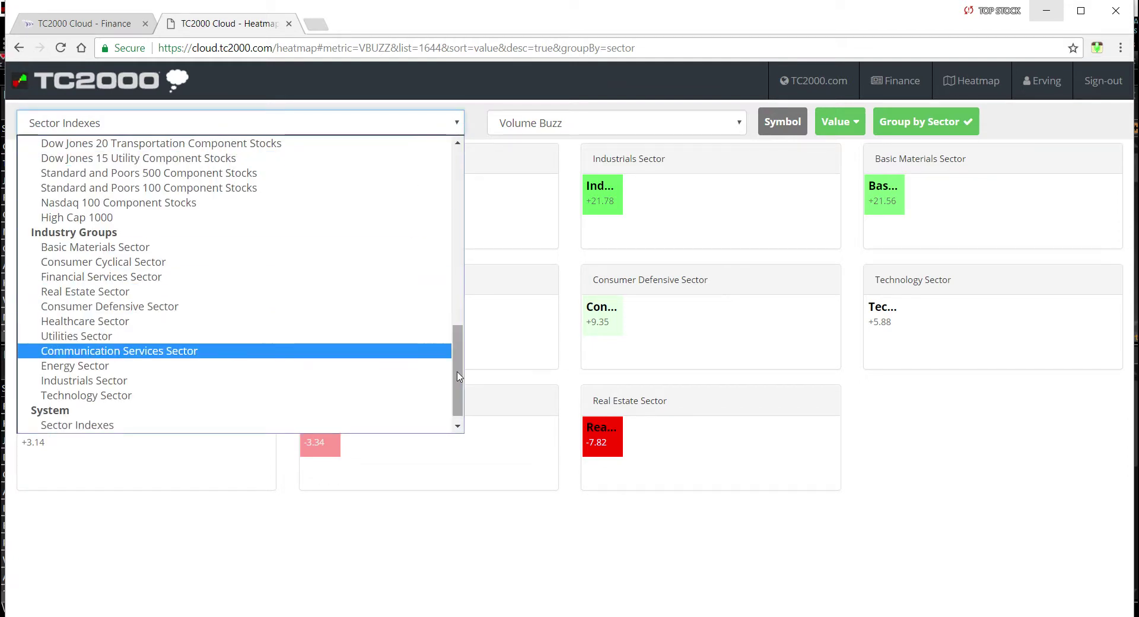
{"action": "left_click", "coordinate": [282, 257]}
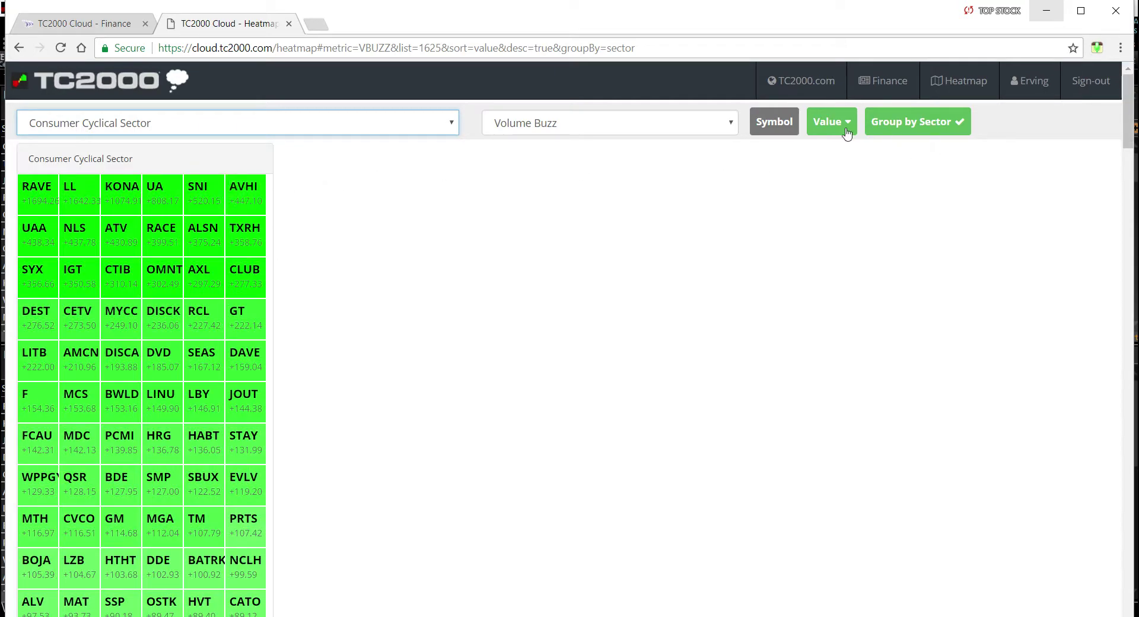
Step: Sort the Consumer Cyclical heatmap by ascending value, turn off grouping by sector, and set the metric to % Change
{"action": "left_click", "coordinate": [847, 132]}
{"action": "left_click", "coordinate": [923, 131]}
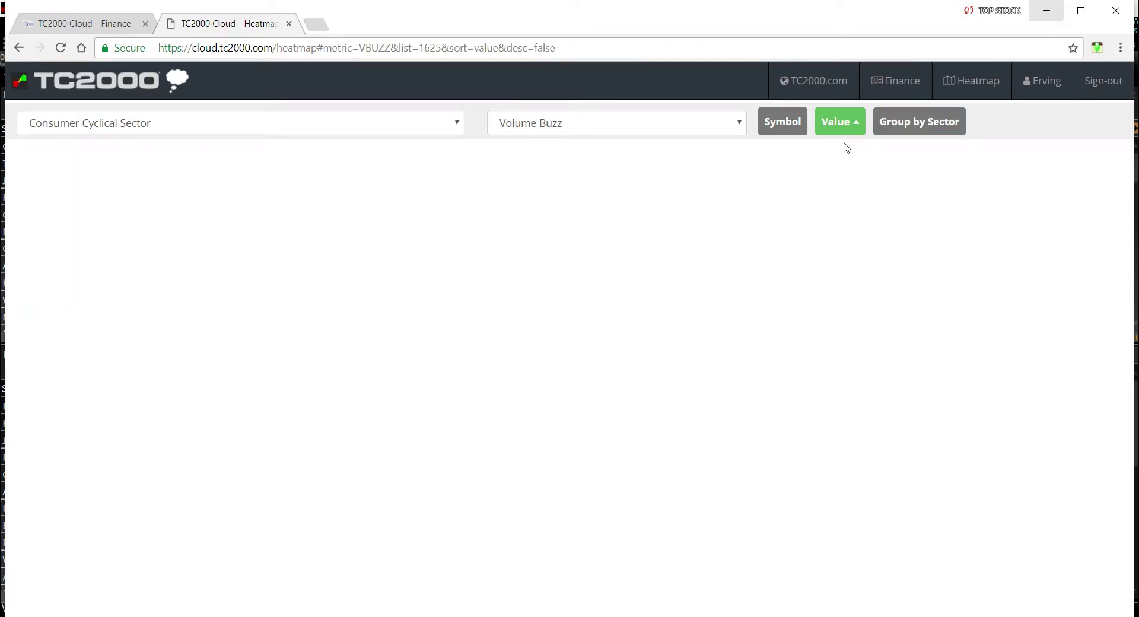
{"action": "left_click", "coordinate": [733, 124]}
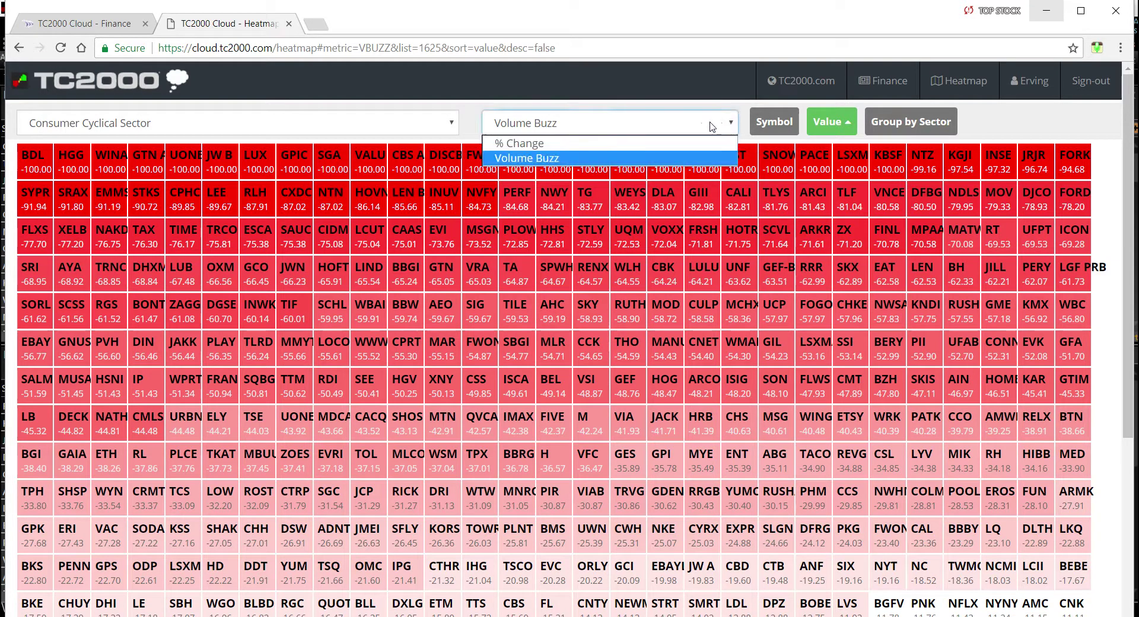
{"action": "left_click", "coordinate": [670, 136]}
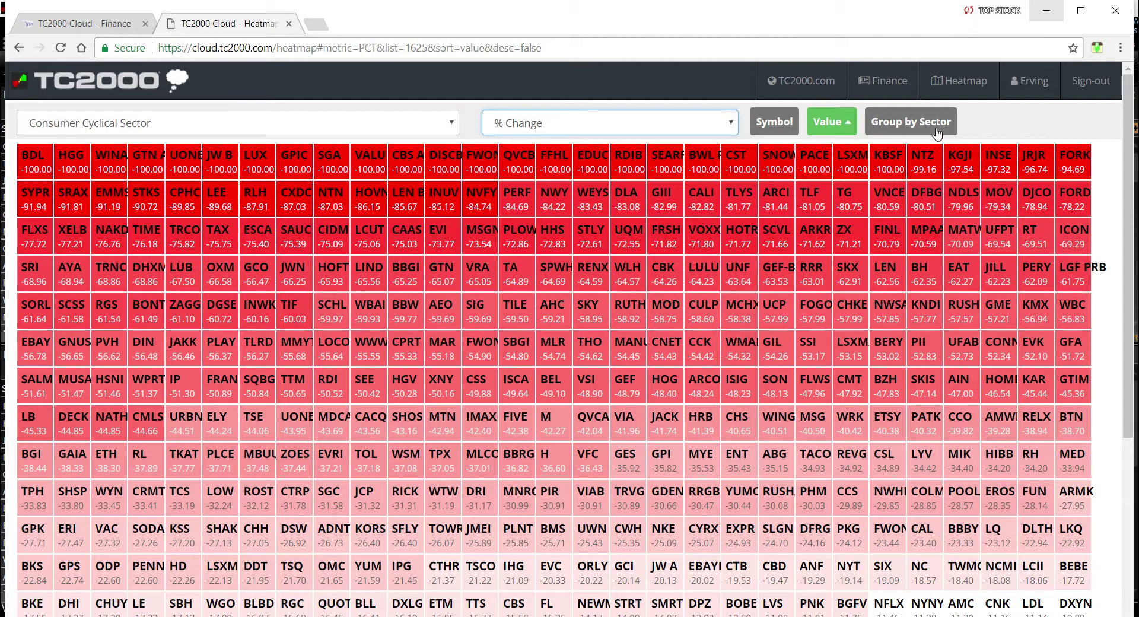
Step: Load the personal list IS Consumer Cyclical $5 in the heatmap and return to TC2000
{"action": "left_click", "coordinate": [454, 125]}
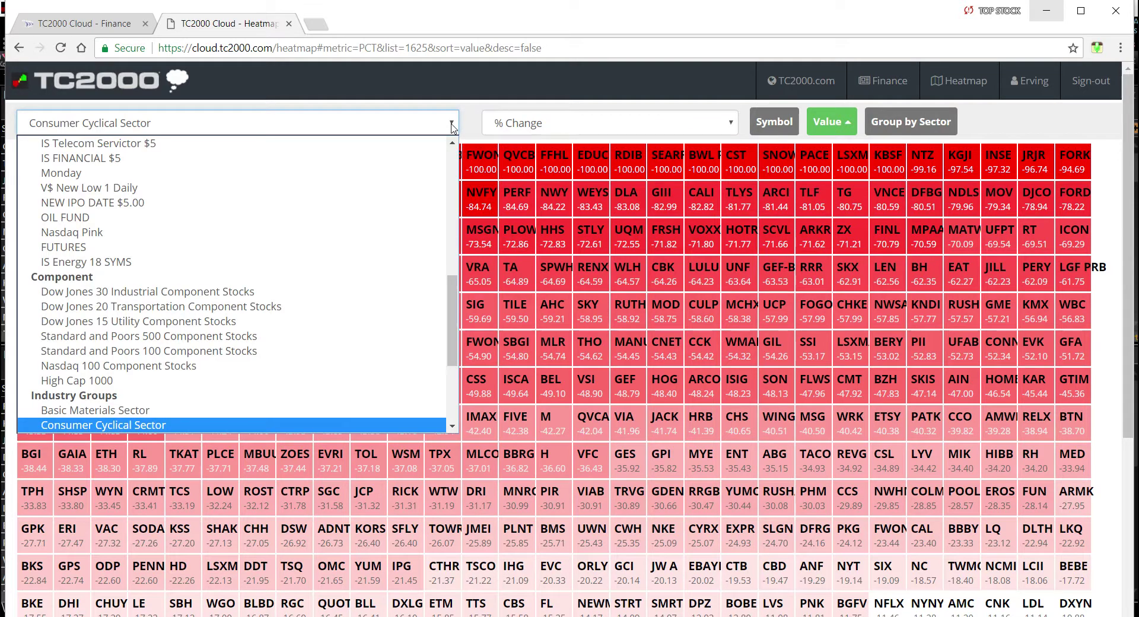
{"action": "scroll", "coordinate": [421, 284], "scroll_direction": "up", "scroll_amount": 5}
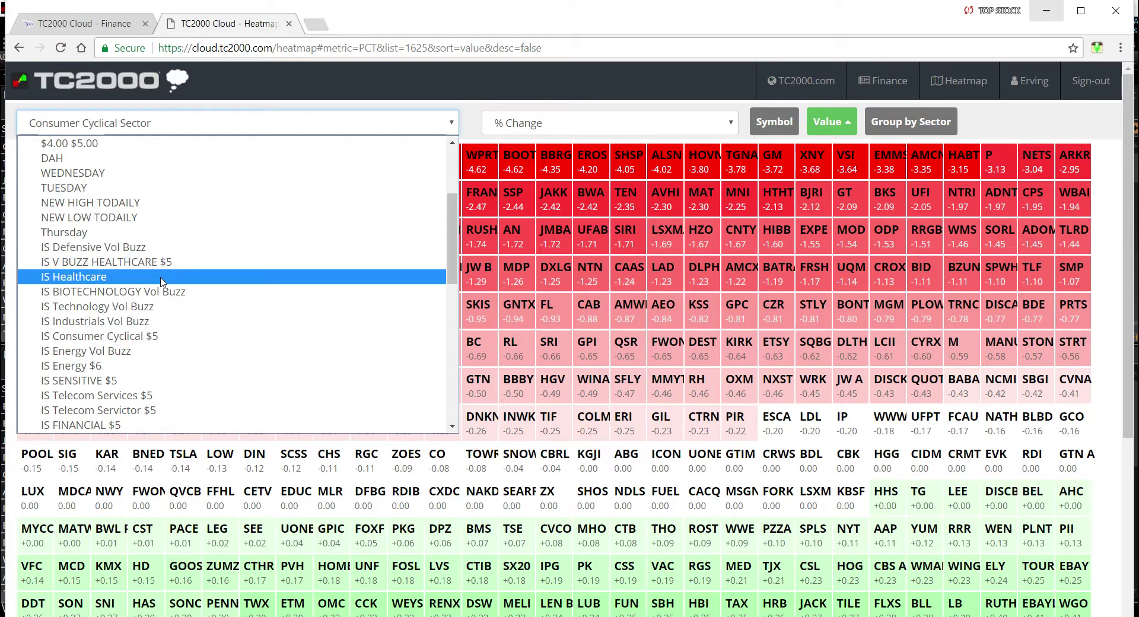
{"action": "left_click", "coordinate": [180, 337]}
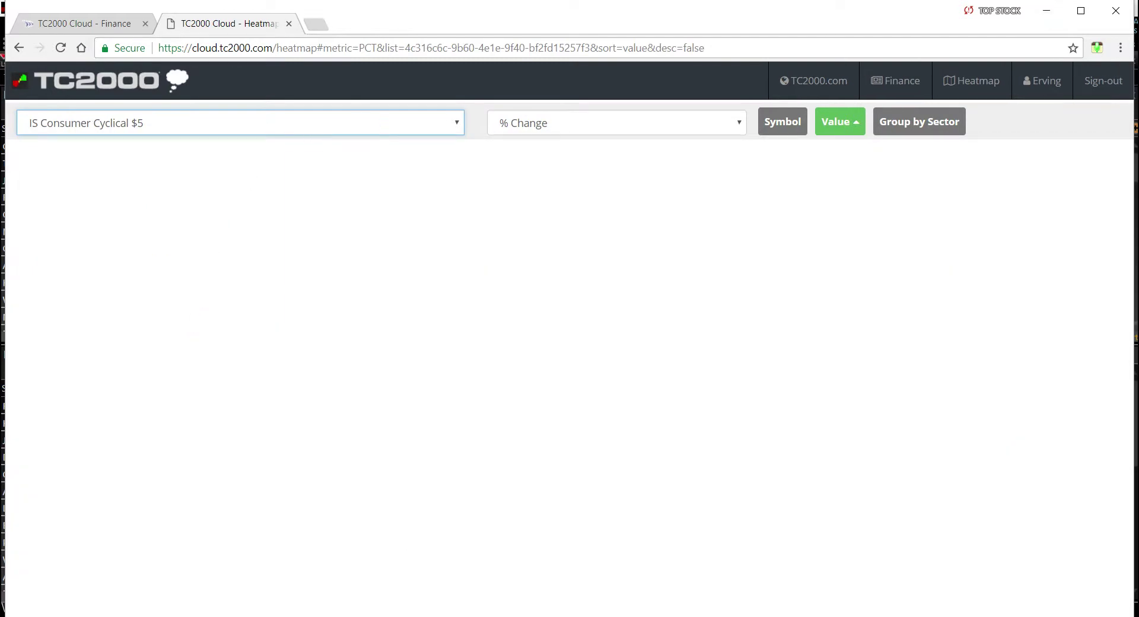
{"action": "left_click", "coordinate": [1050, 13]}
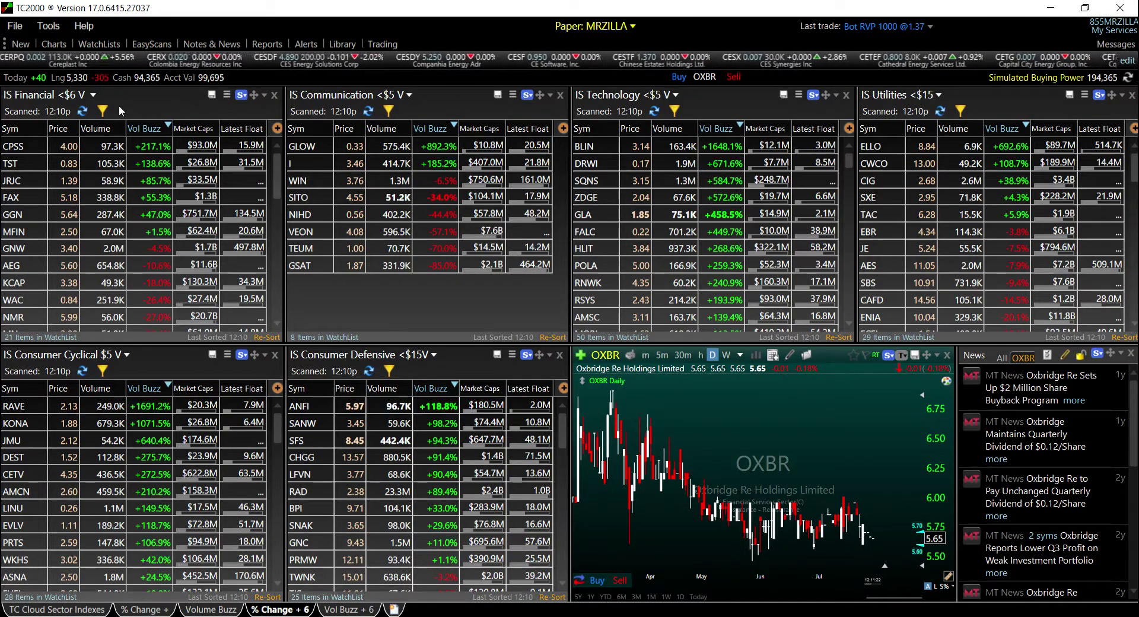
Step: Show the Vol Buzz + 6 layout, switch to the browser heatmap to group by sector with the Volume Buzz metric, and return to TC2000
{"action": "left_click", "coordinate": [344, 609]}
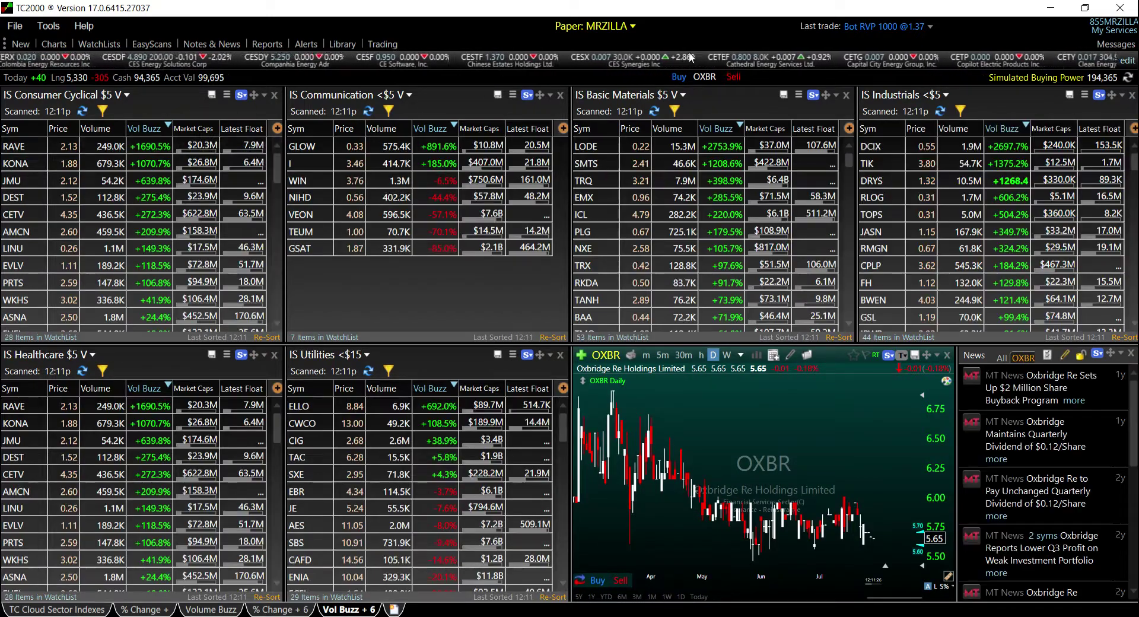
{"action": "key", "text": "alt+Tab"}
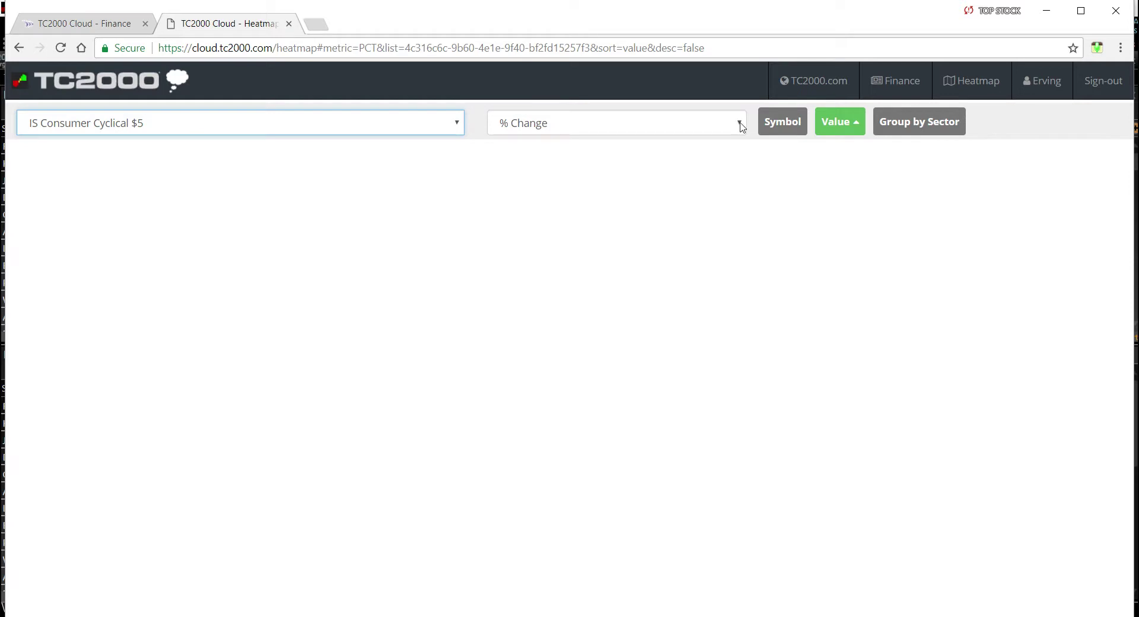
{"action": "left_click", "coordinate": [936, 128]}
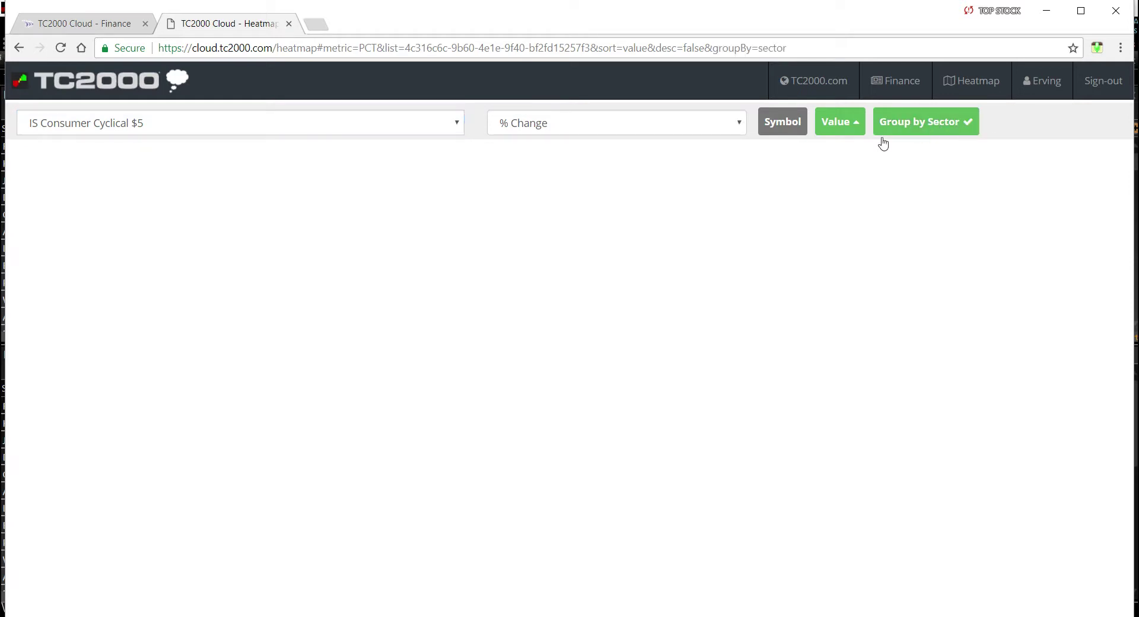
{"action": "left_click", "coordinate": [542, 128]}
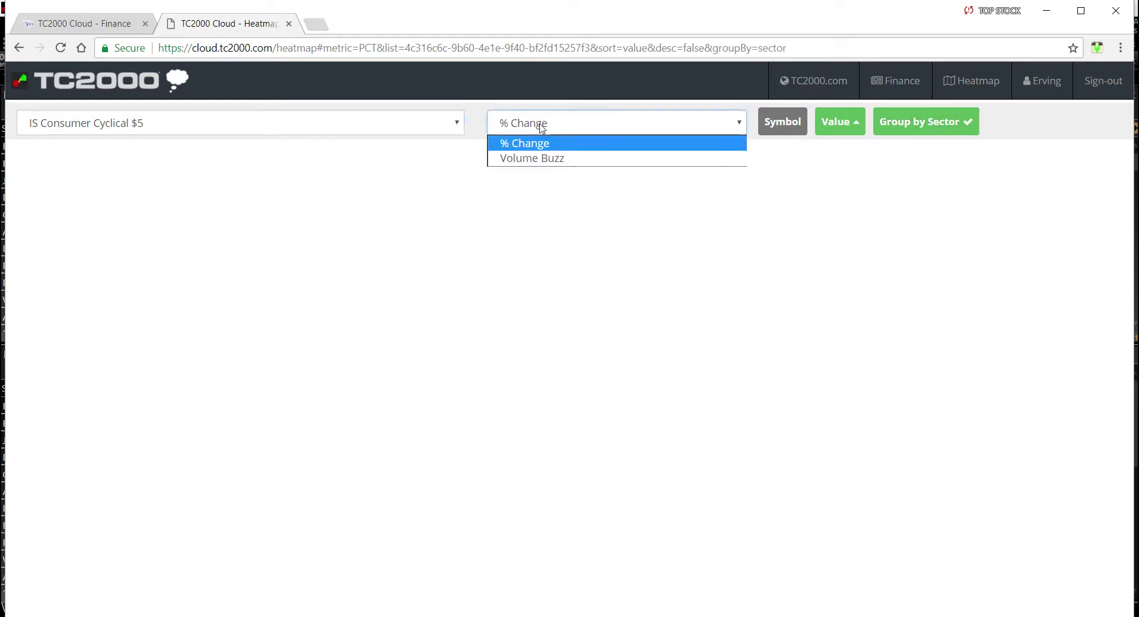
{"action": "left_click", "coordinate": [546, 157]}
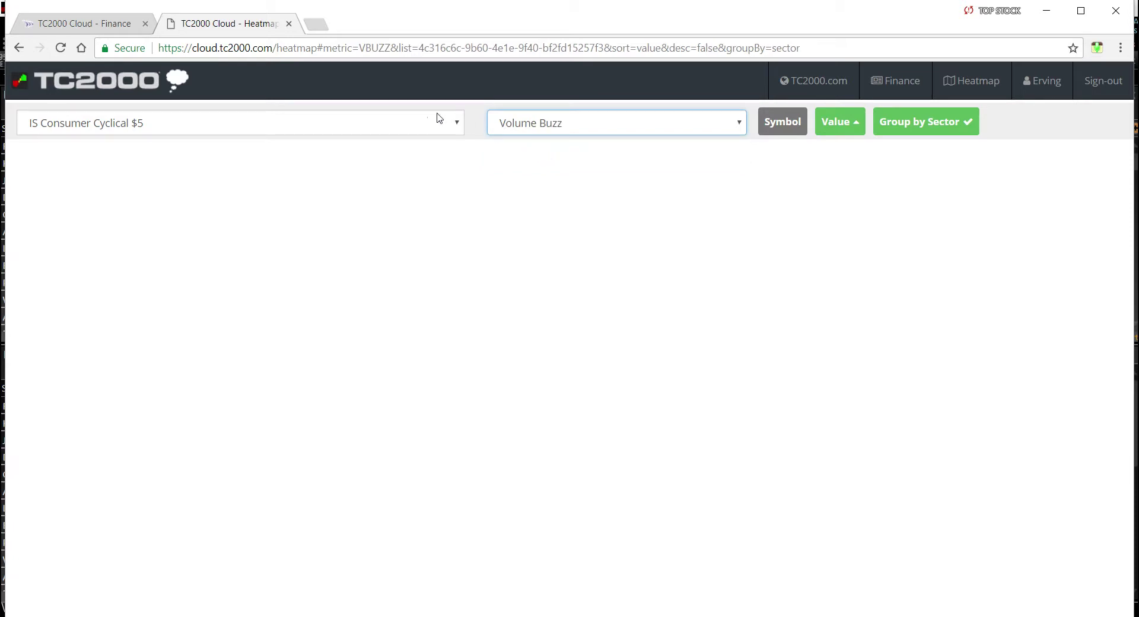
{"action": "left_click", "coordinate": [1046, 11]}
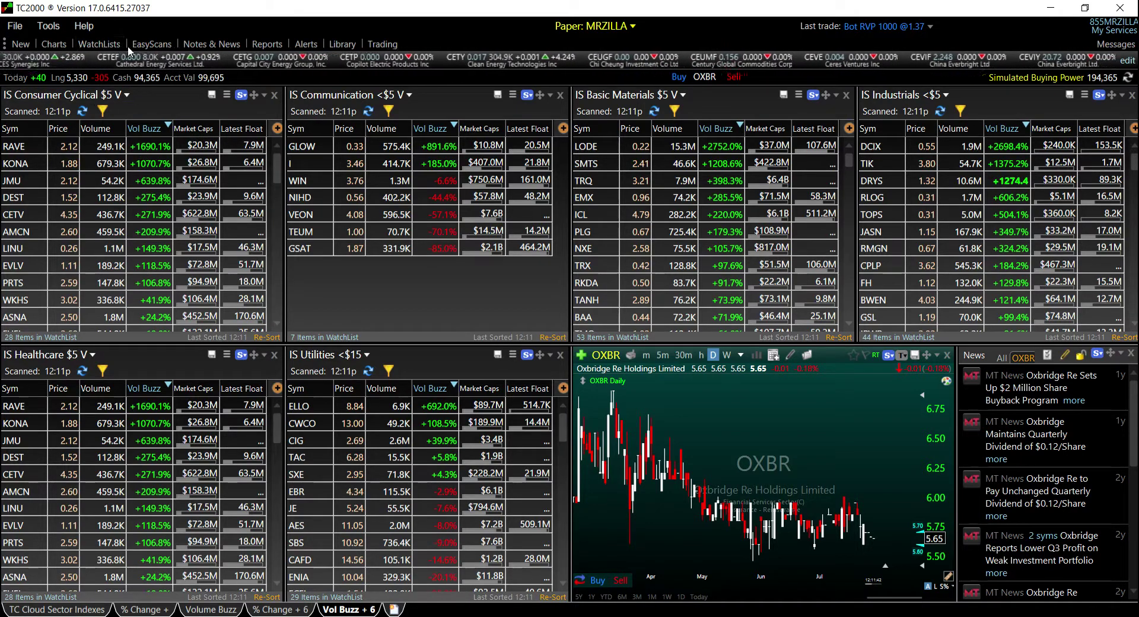
Step: Search the personal watchlists for "is", open IS Consumer Cyclical $5 in a floating window to inspect its contents, and close it
{"action": "left_click", "coordinate": [99, 45]}
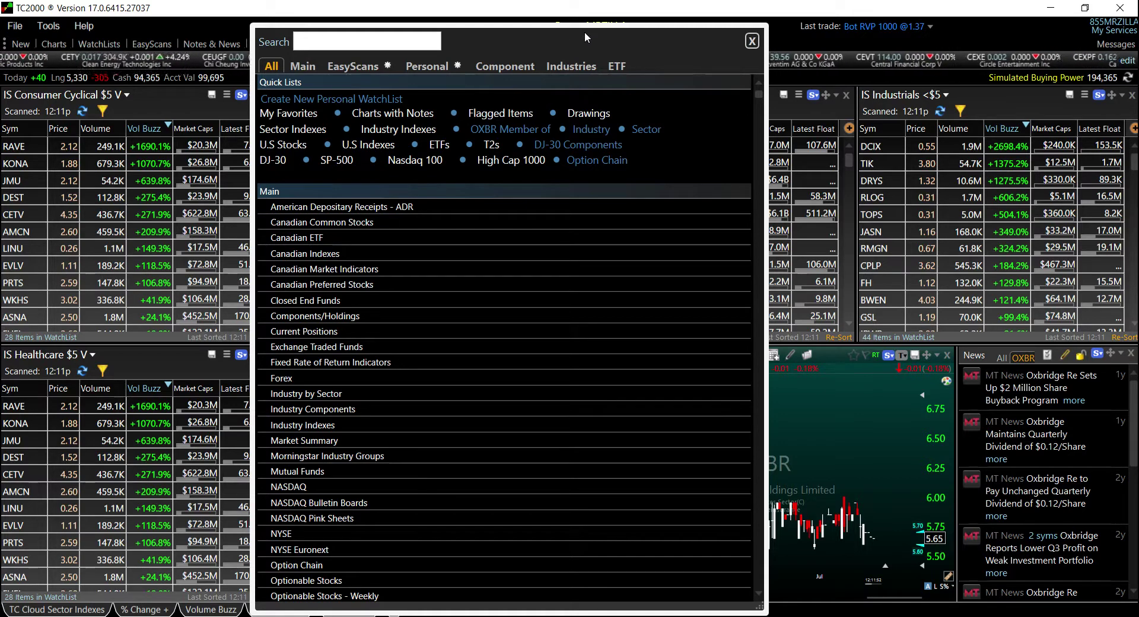
{"action": "left_click", "coordinate": [427, 67]}
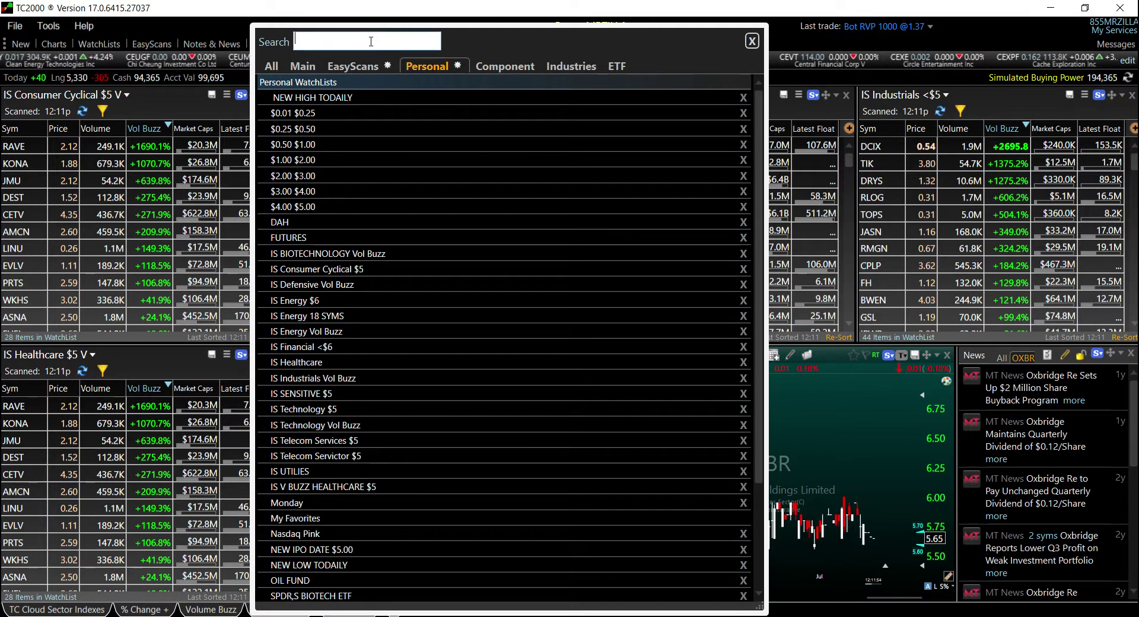
{"action": "type", "text": "is"}
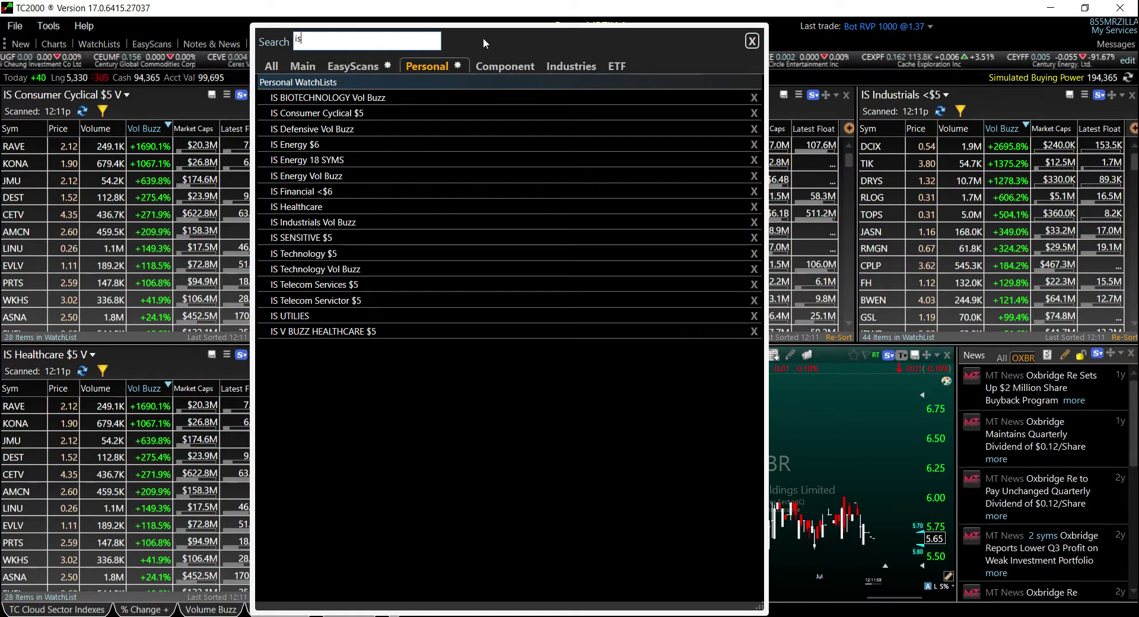
{"action": "left_click_drag", "start_coordinate": [482, 37], "coordinate": [622, 41]}
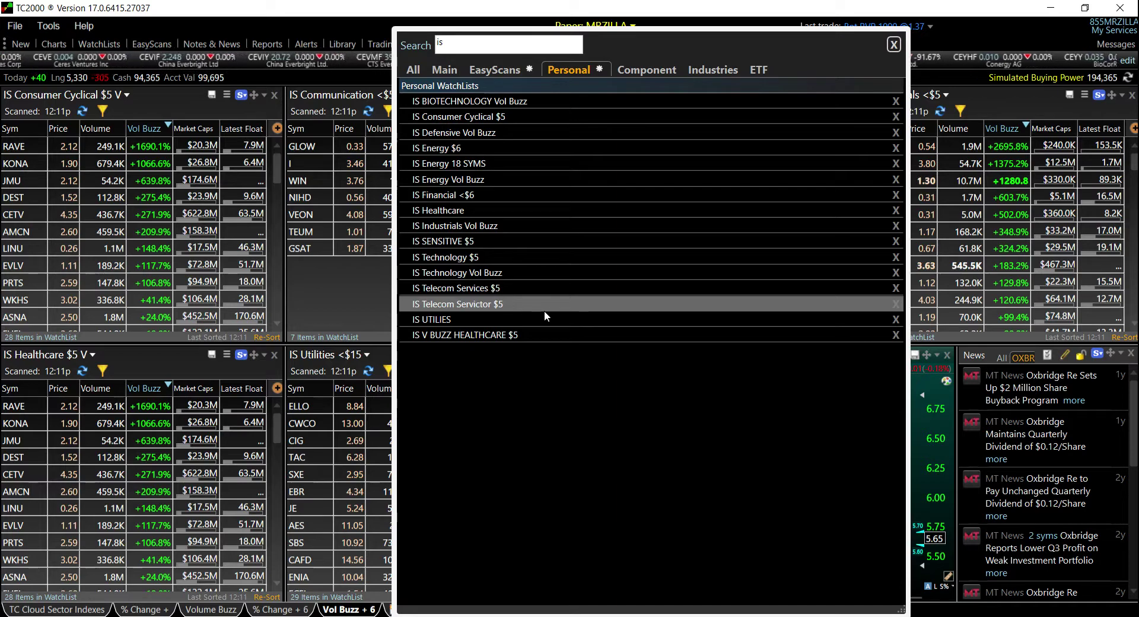
{"action": "left_click", "coordinate": [536, 117]}
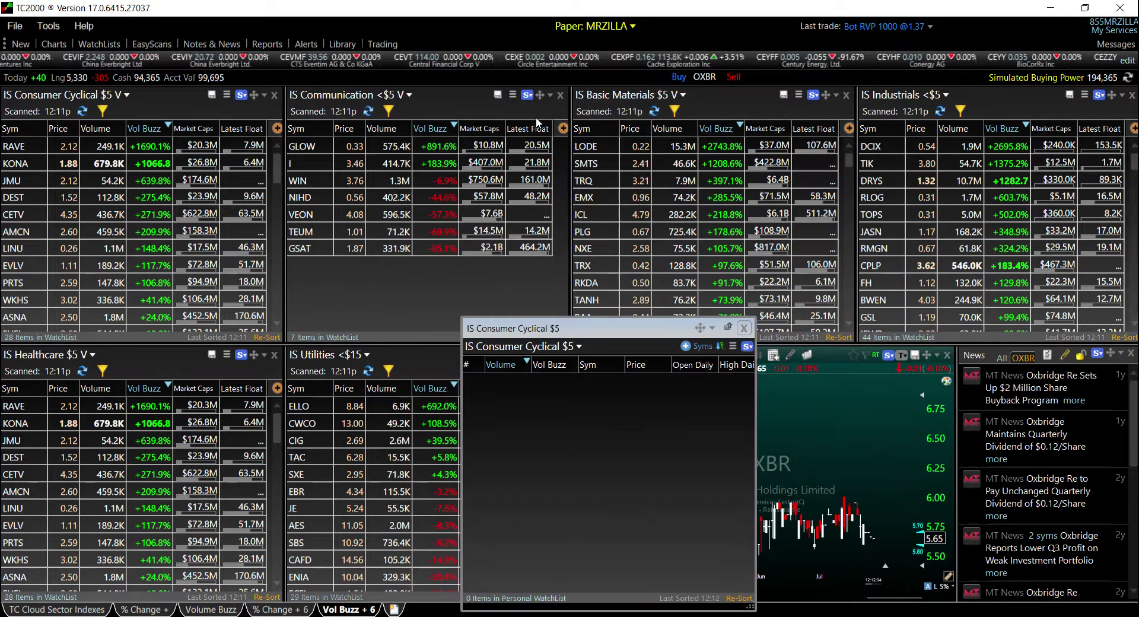
{"action": "left_click_drag", "start_coordinate": [629, 329], "coordinate": [710, 140]}
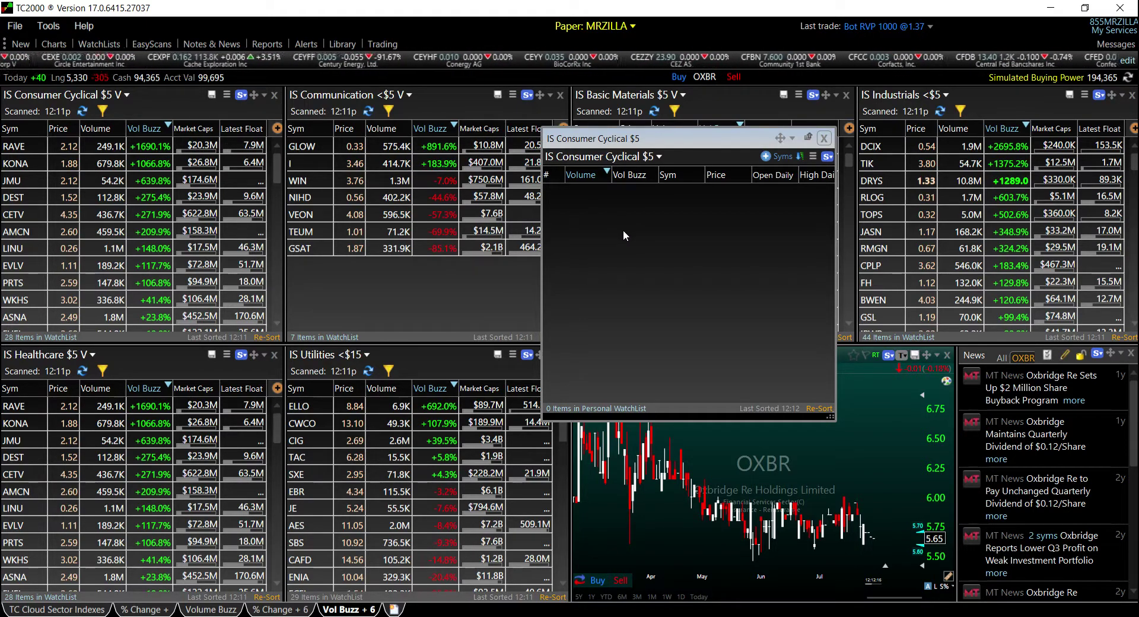
{"action": "left_click", "coordinate": [823, 138]}
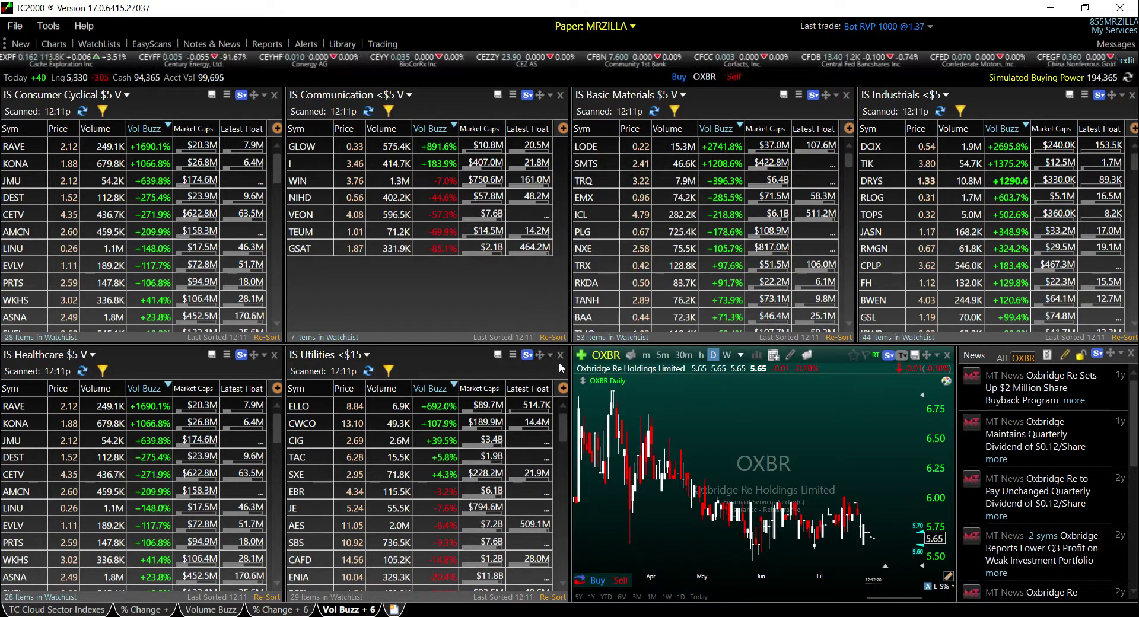